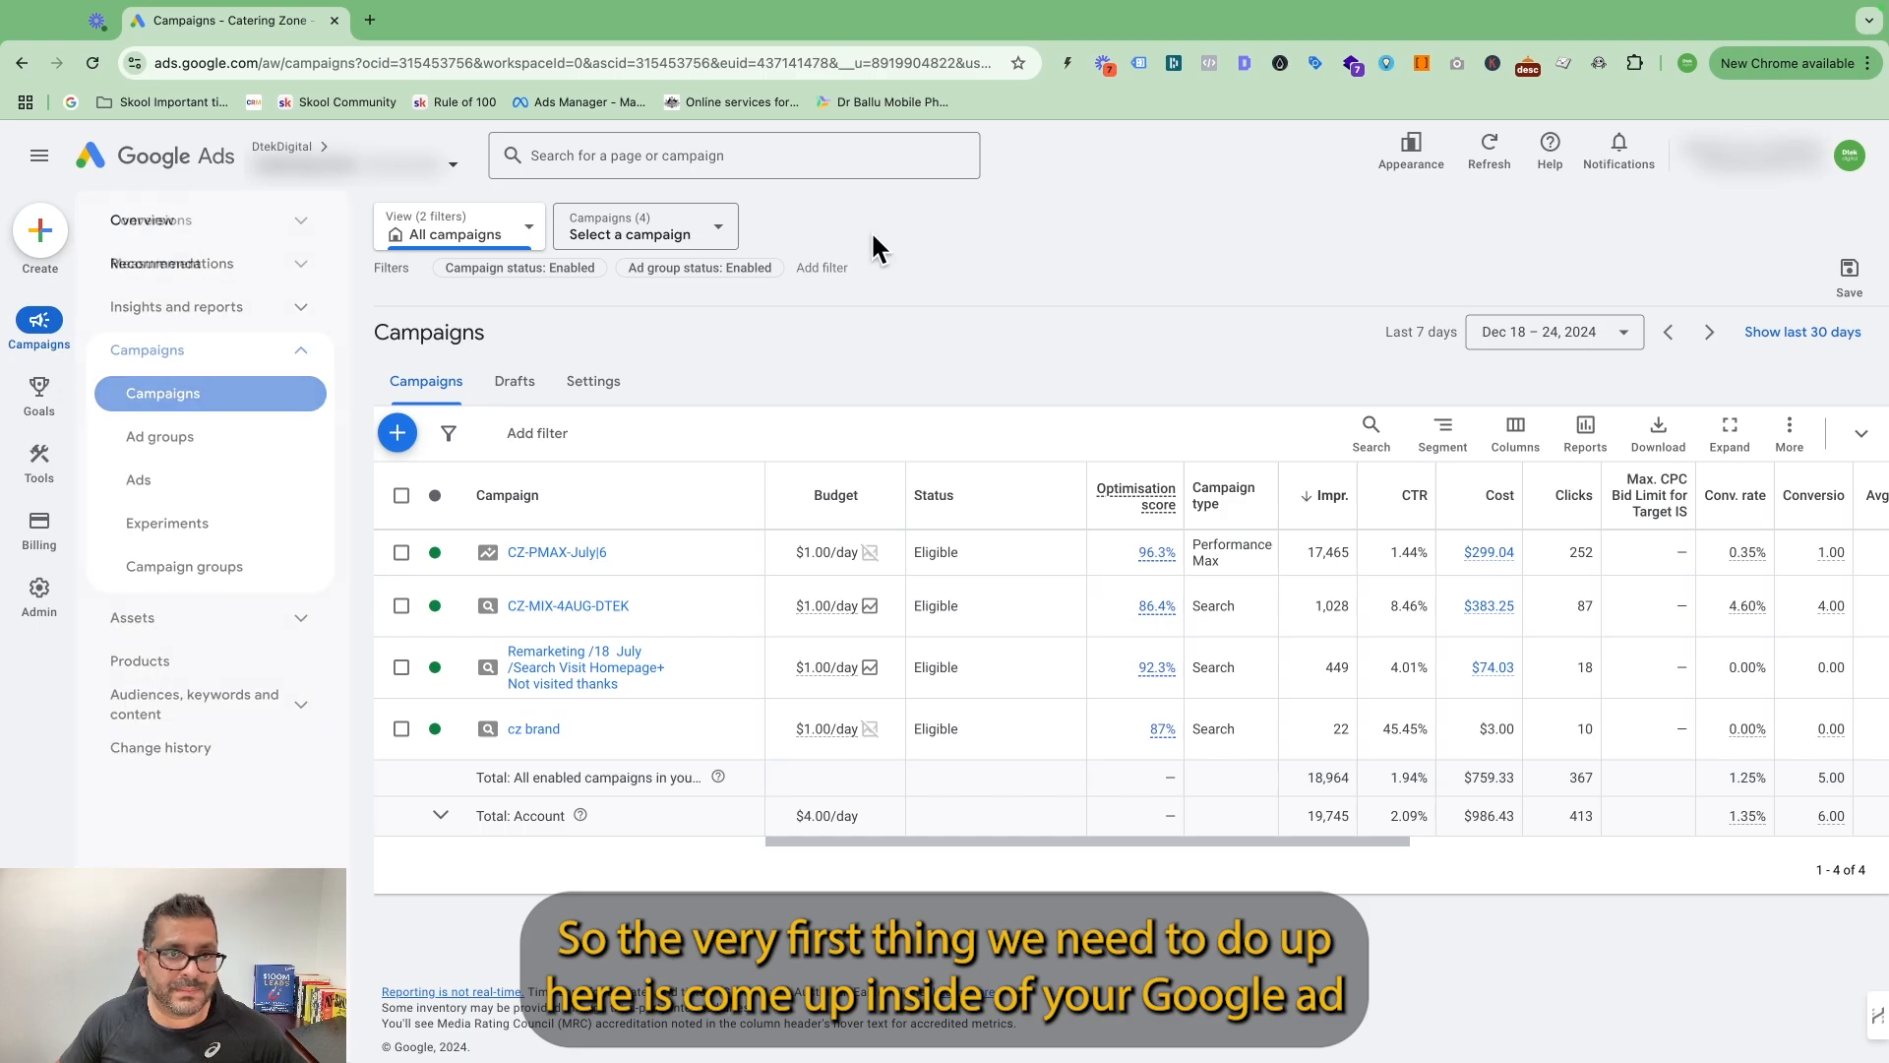
Start a new campaign without a goal's guidance and choose Search as the campaign type.
{"action": "left_click", "coordinate": [397, 433]}
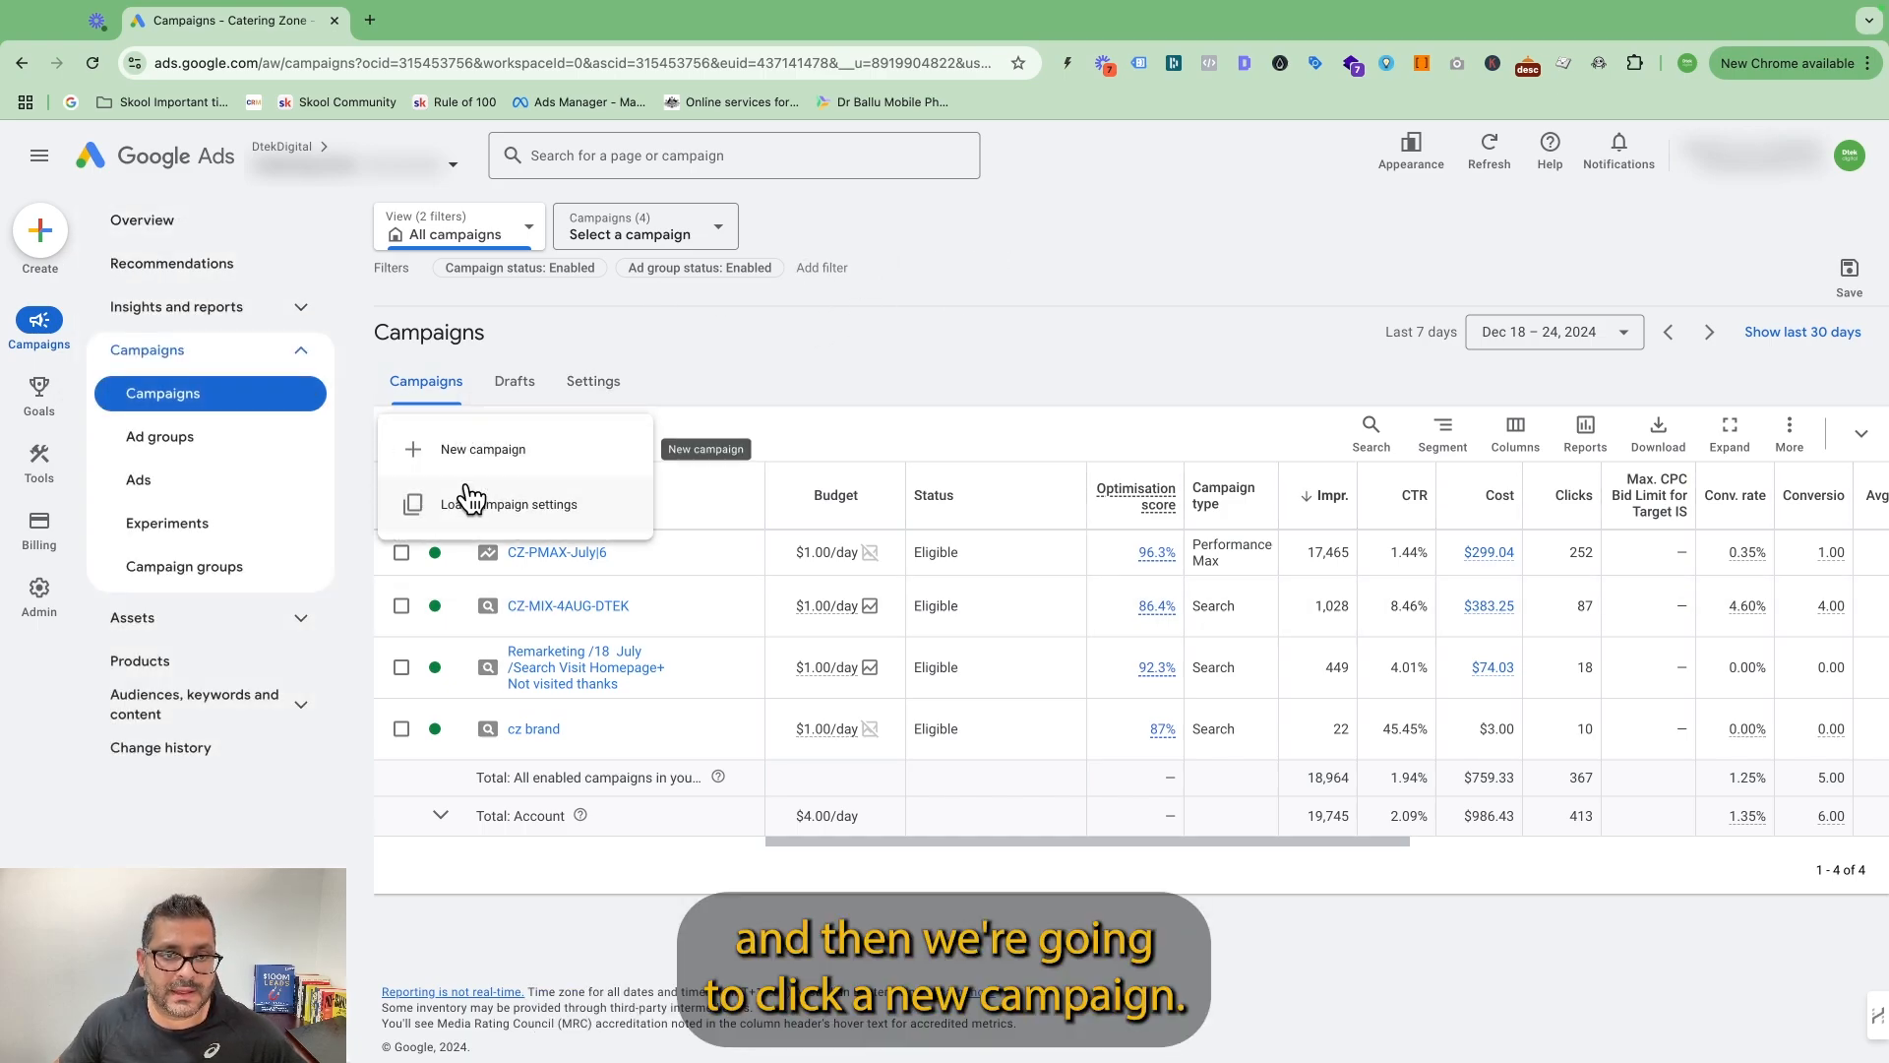
{"action": "left_click", "coordinate": [489, 457]}
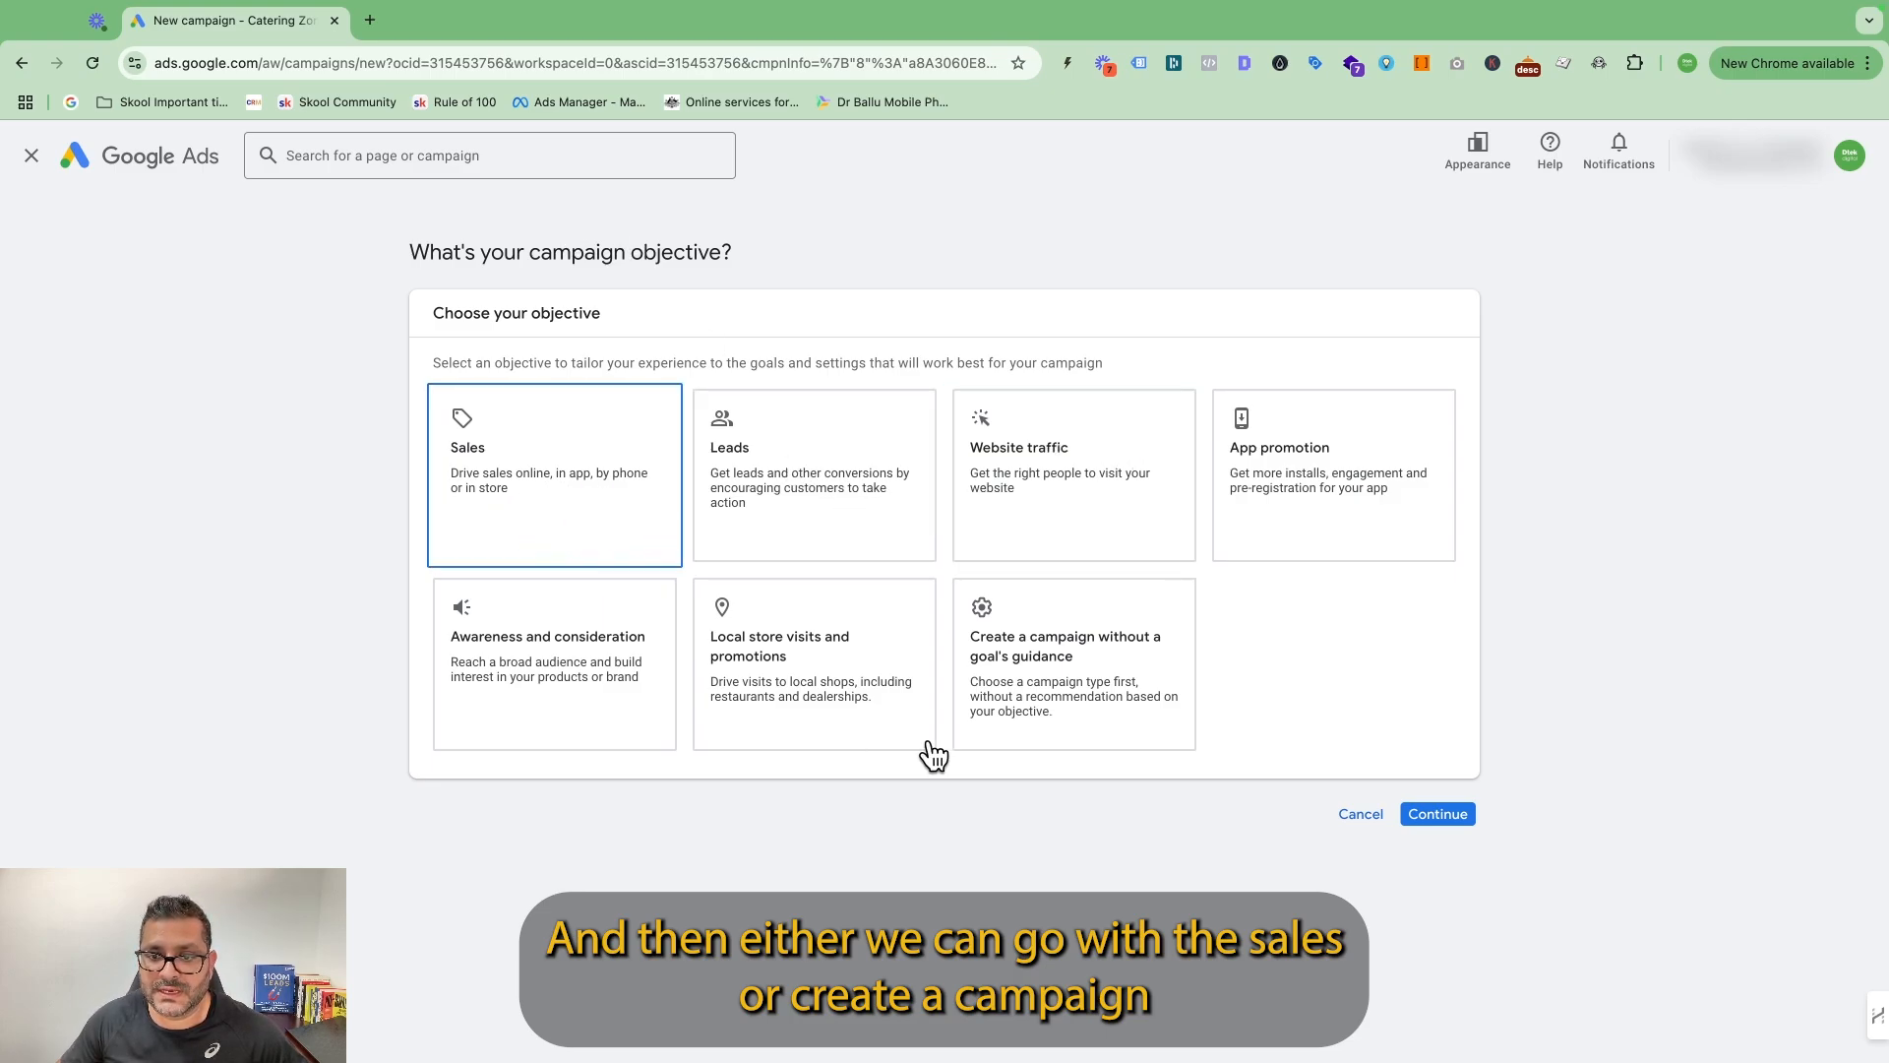
{"action": "left_click", "coordinate": [1063, 672]}
{"action": "scroll", "coordinate": [1388, 659], "scroll_direction": "down", "scroll_amount": 3}
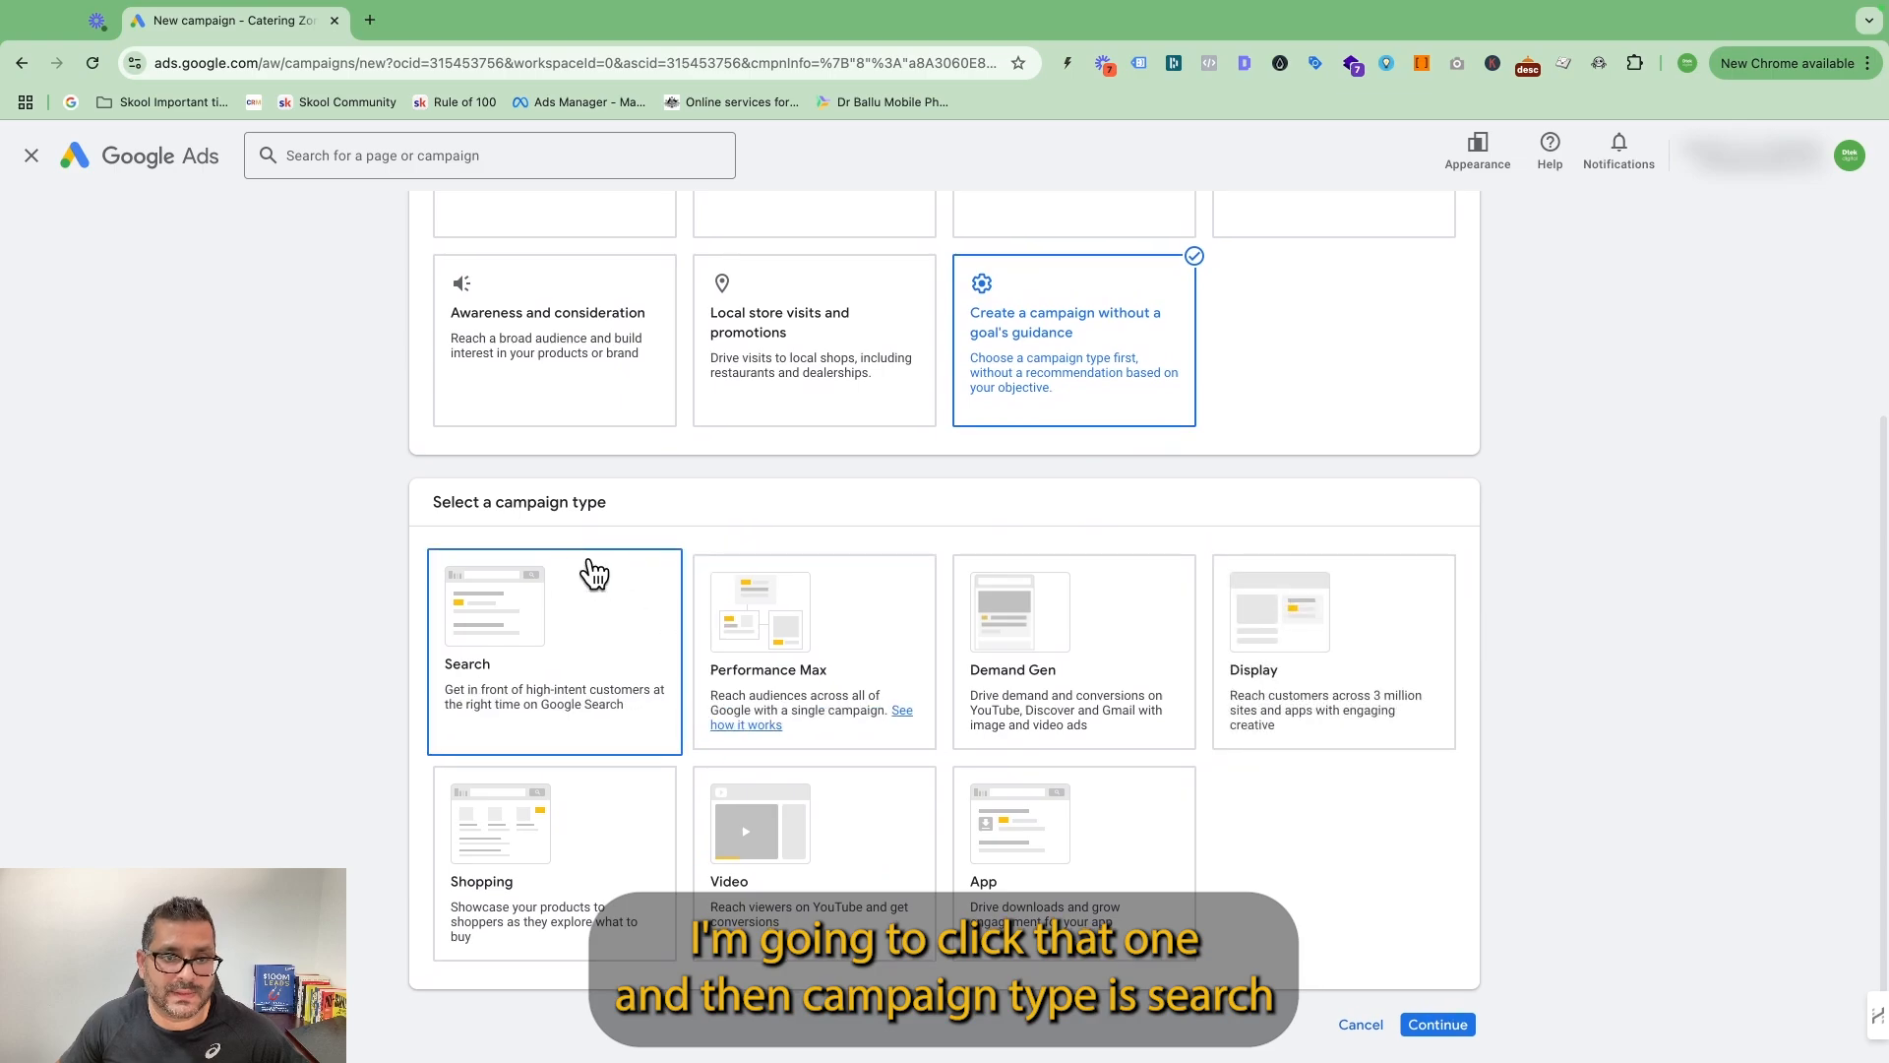
{"action": "left_click", "coordinate": [595, 619]}
Review the account-default conversion goals for the campaign and continue with them as they are.
{"action": "scroll", "coordinate": [828, 610], "scroll_direction": "down", "scroll_amount": 6}
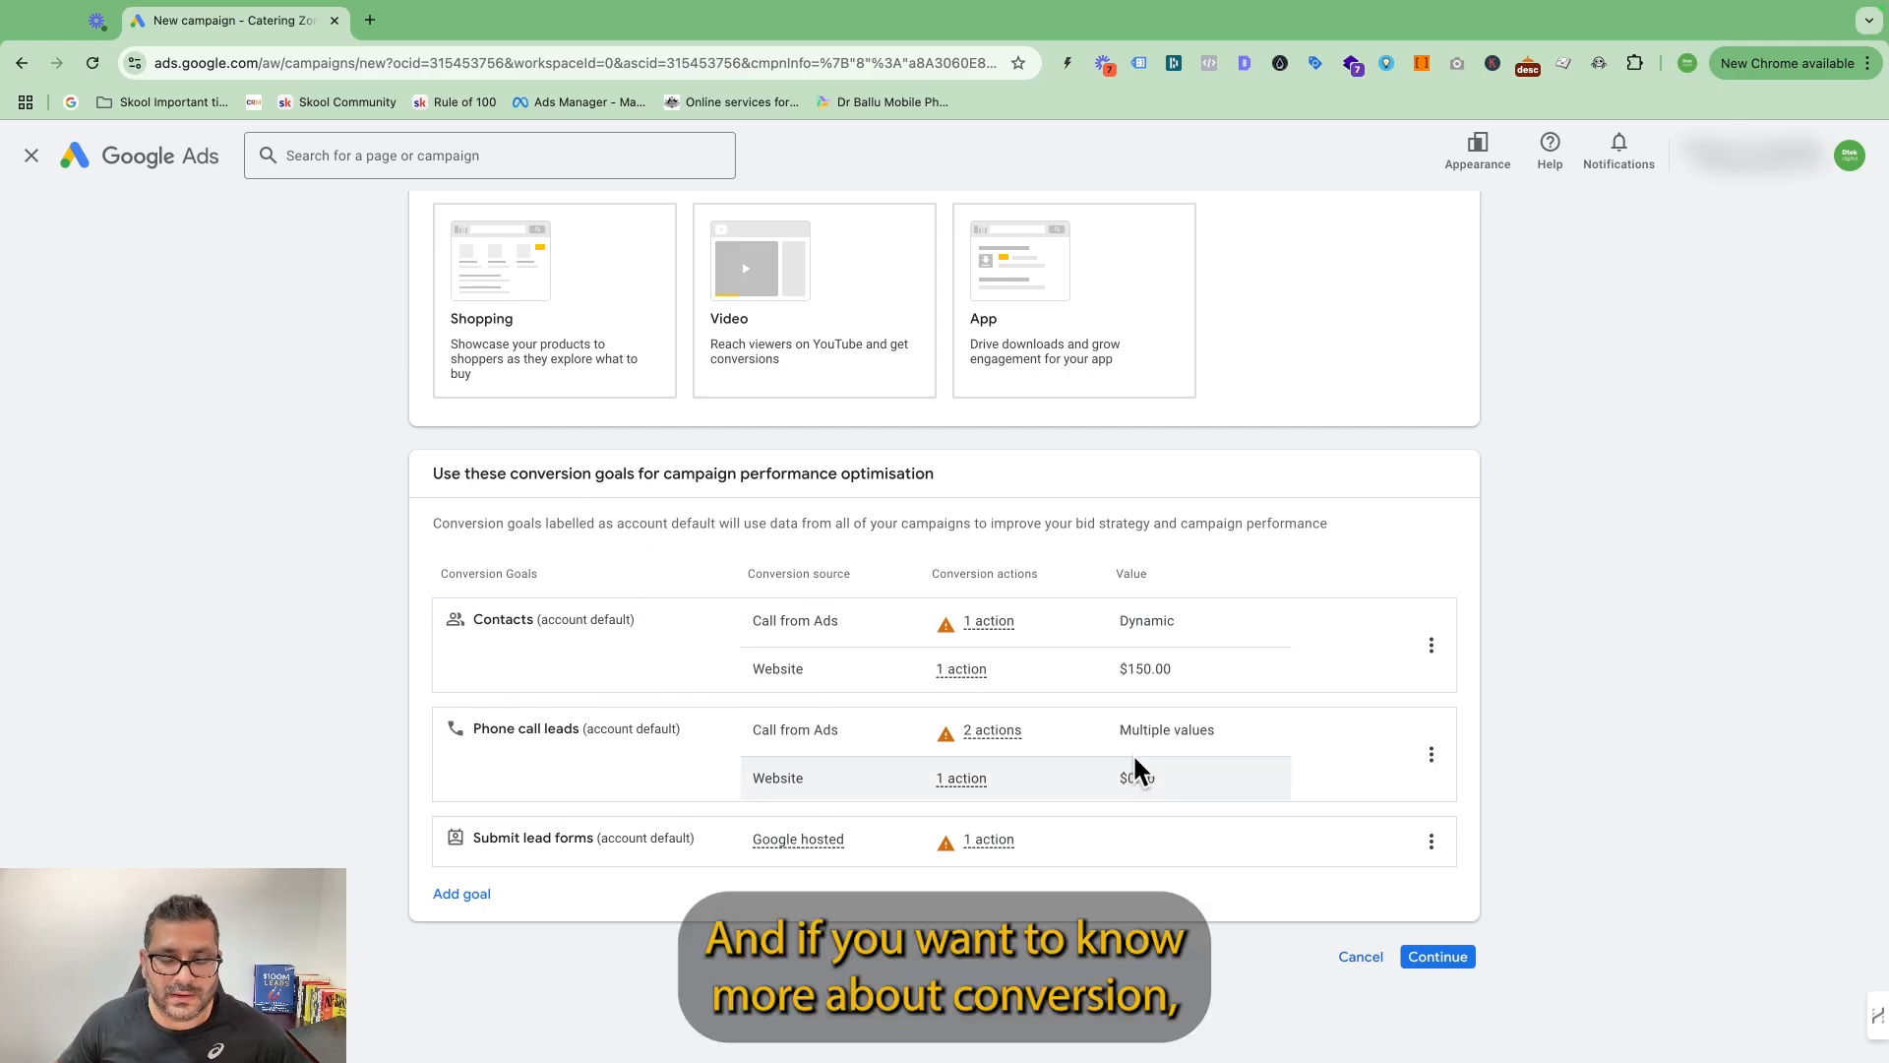
{"action": "scroll", "coordinate": [1033, 768], "scroll_direction": "up", "scroll_amount": 1}
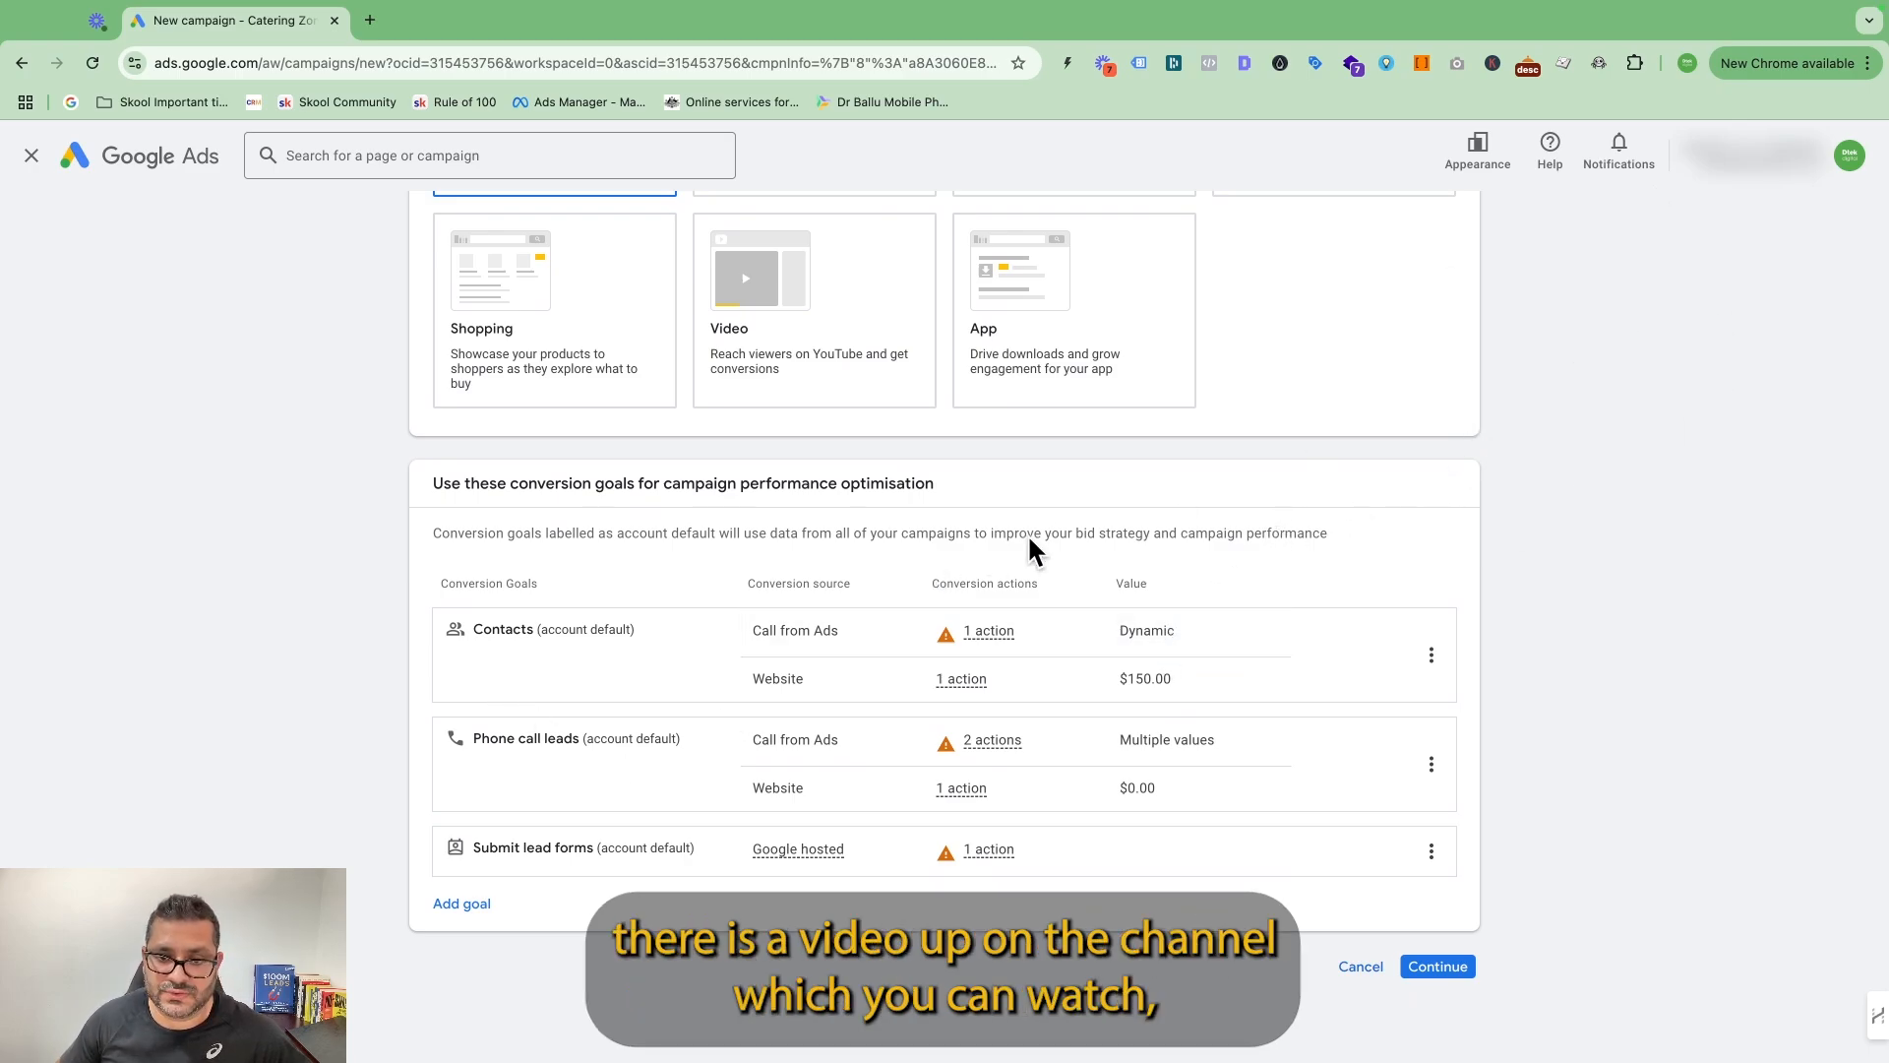
{"action": "scroll", "coordinate": [1209, 614], "scroll_direction": "up", "scroll_amount": 2}
{"action": "scroll", "coordinate": [1228, 571], "scroll_direction": "down", "scroll_amount": 2}
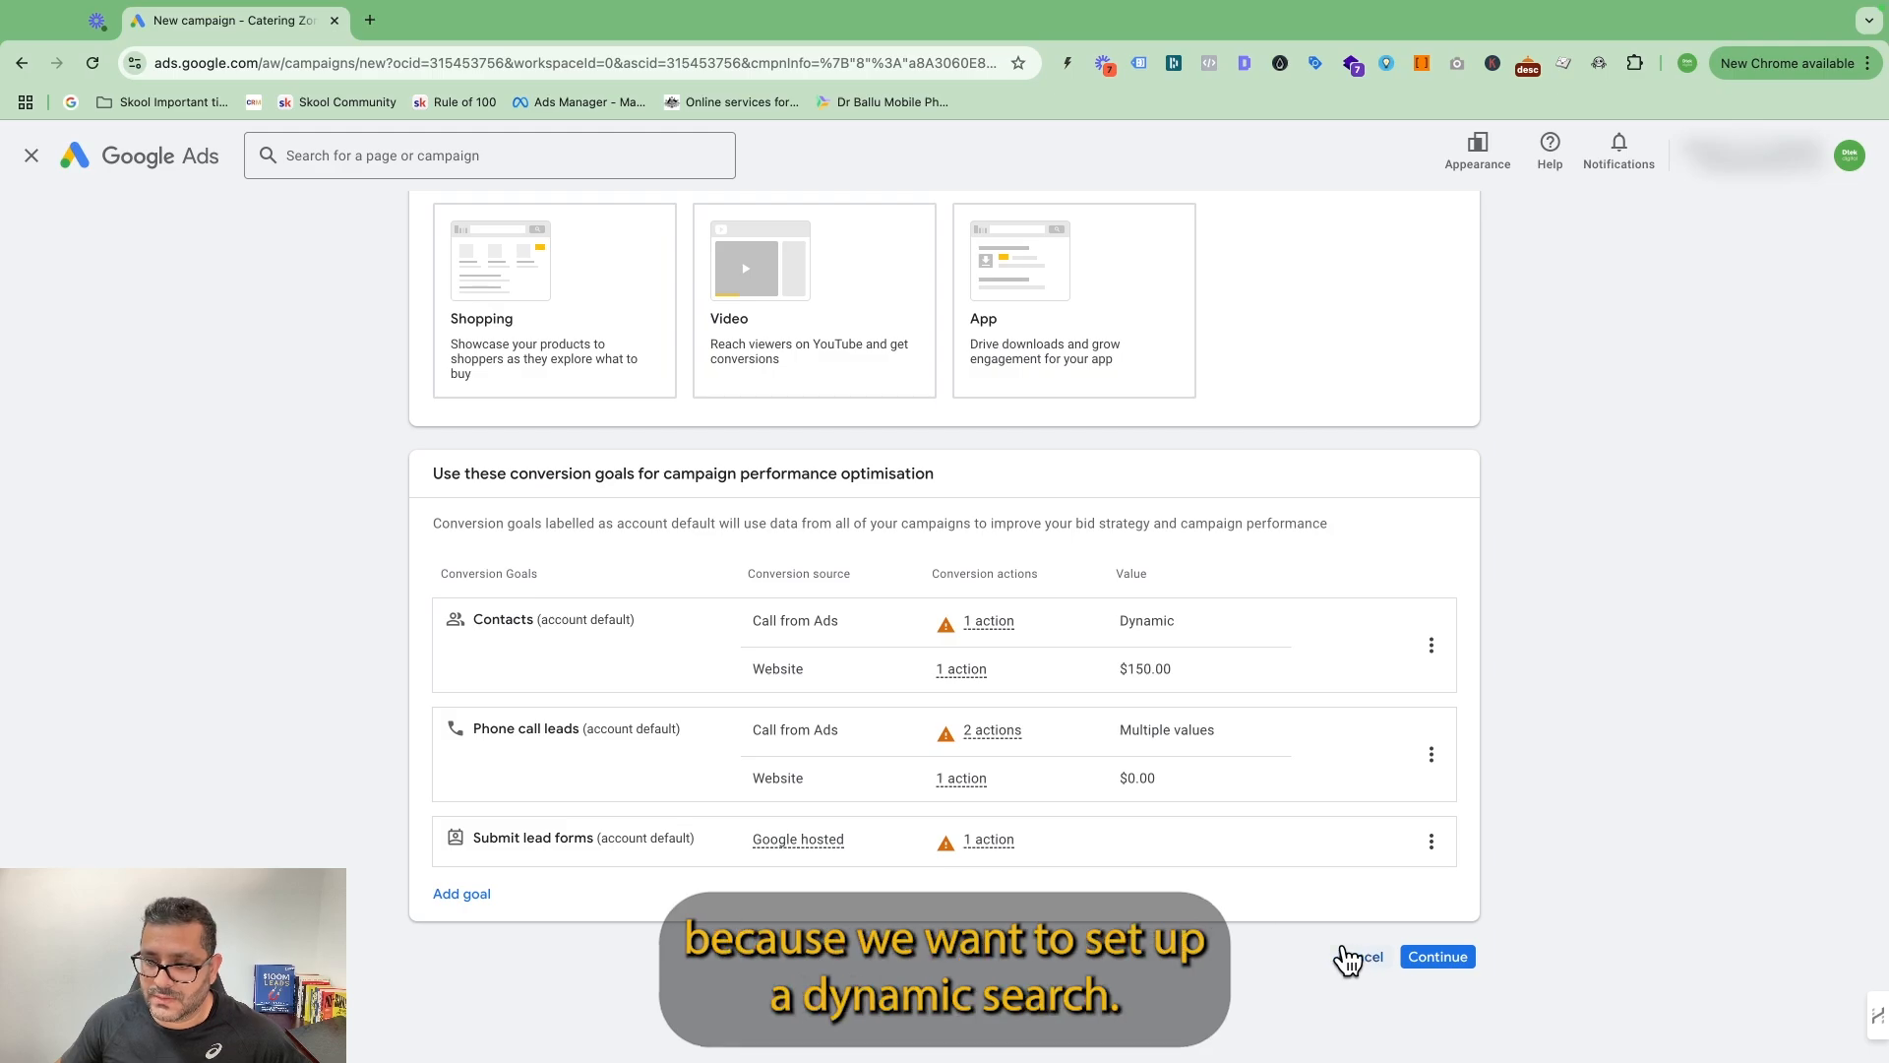
{"action": "left_click", "coordinate": [1452, 960]}
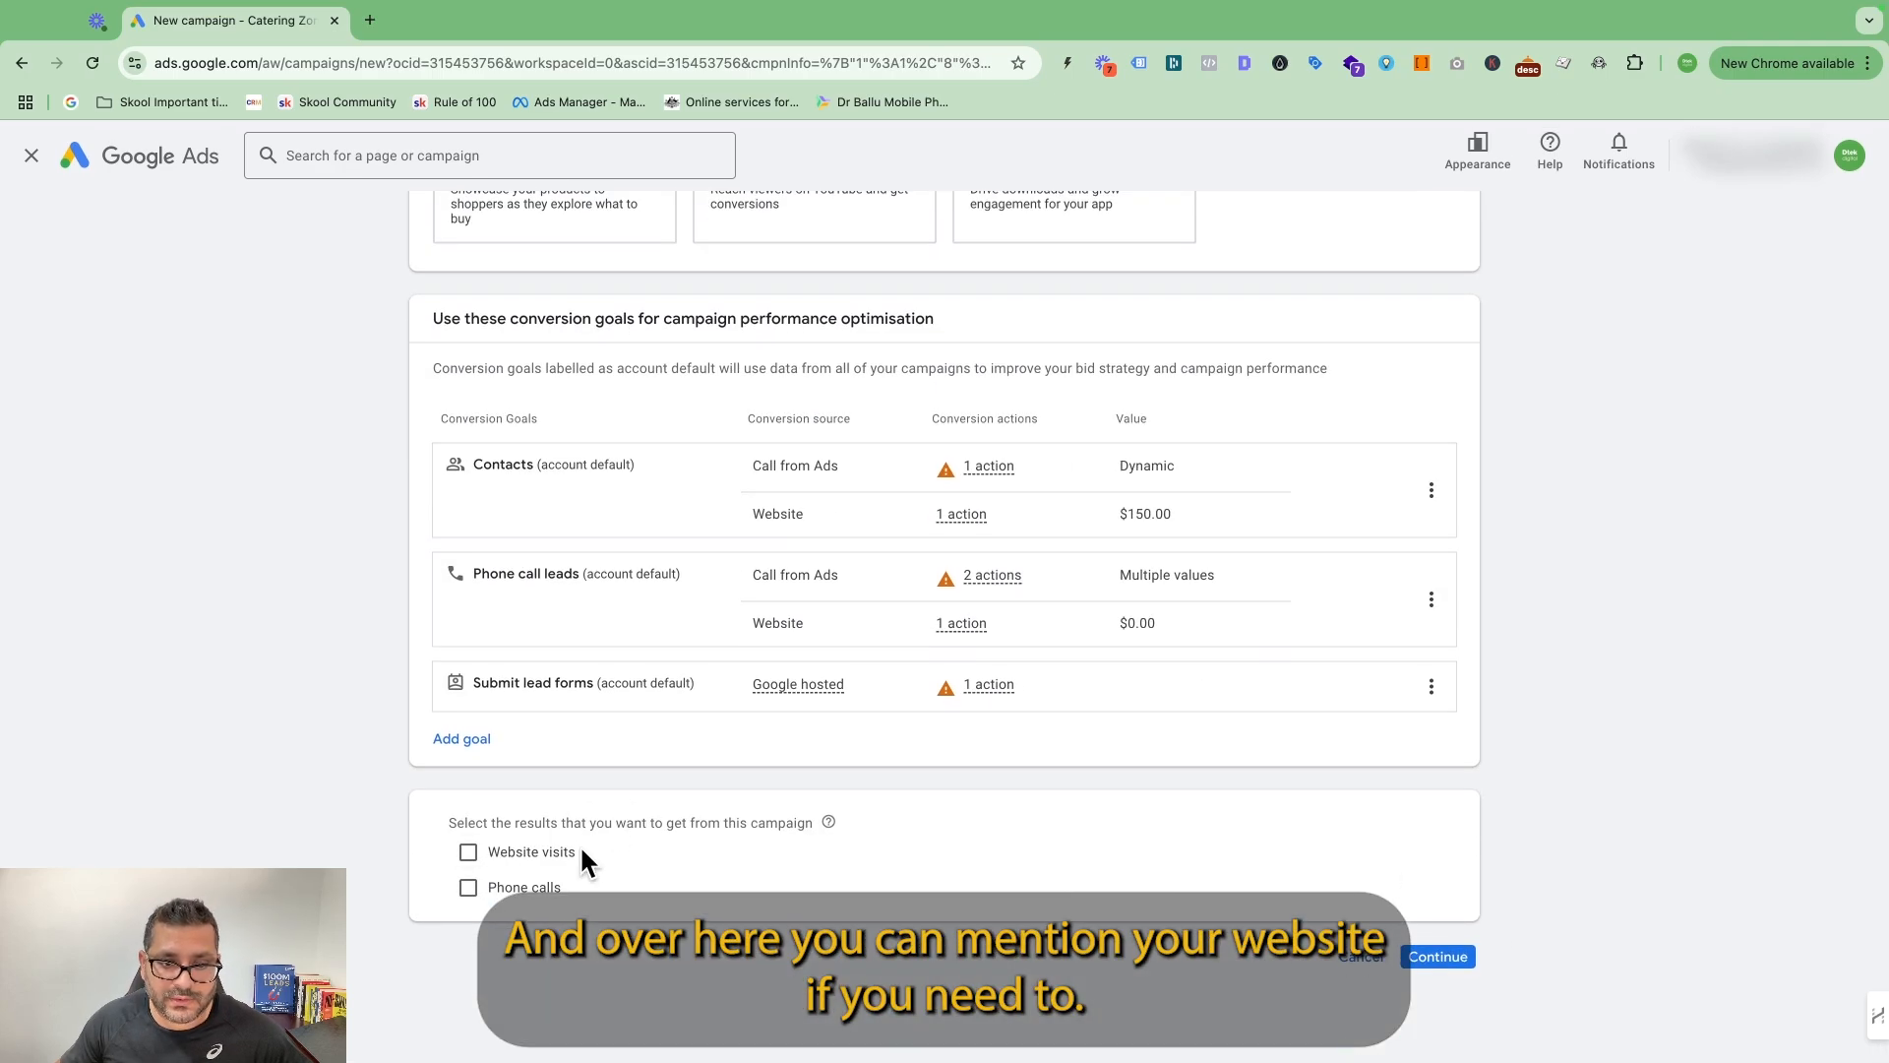
{"action": "left_click", "coordinate": [469, 853]}
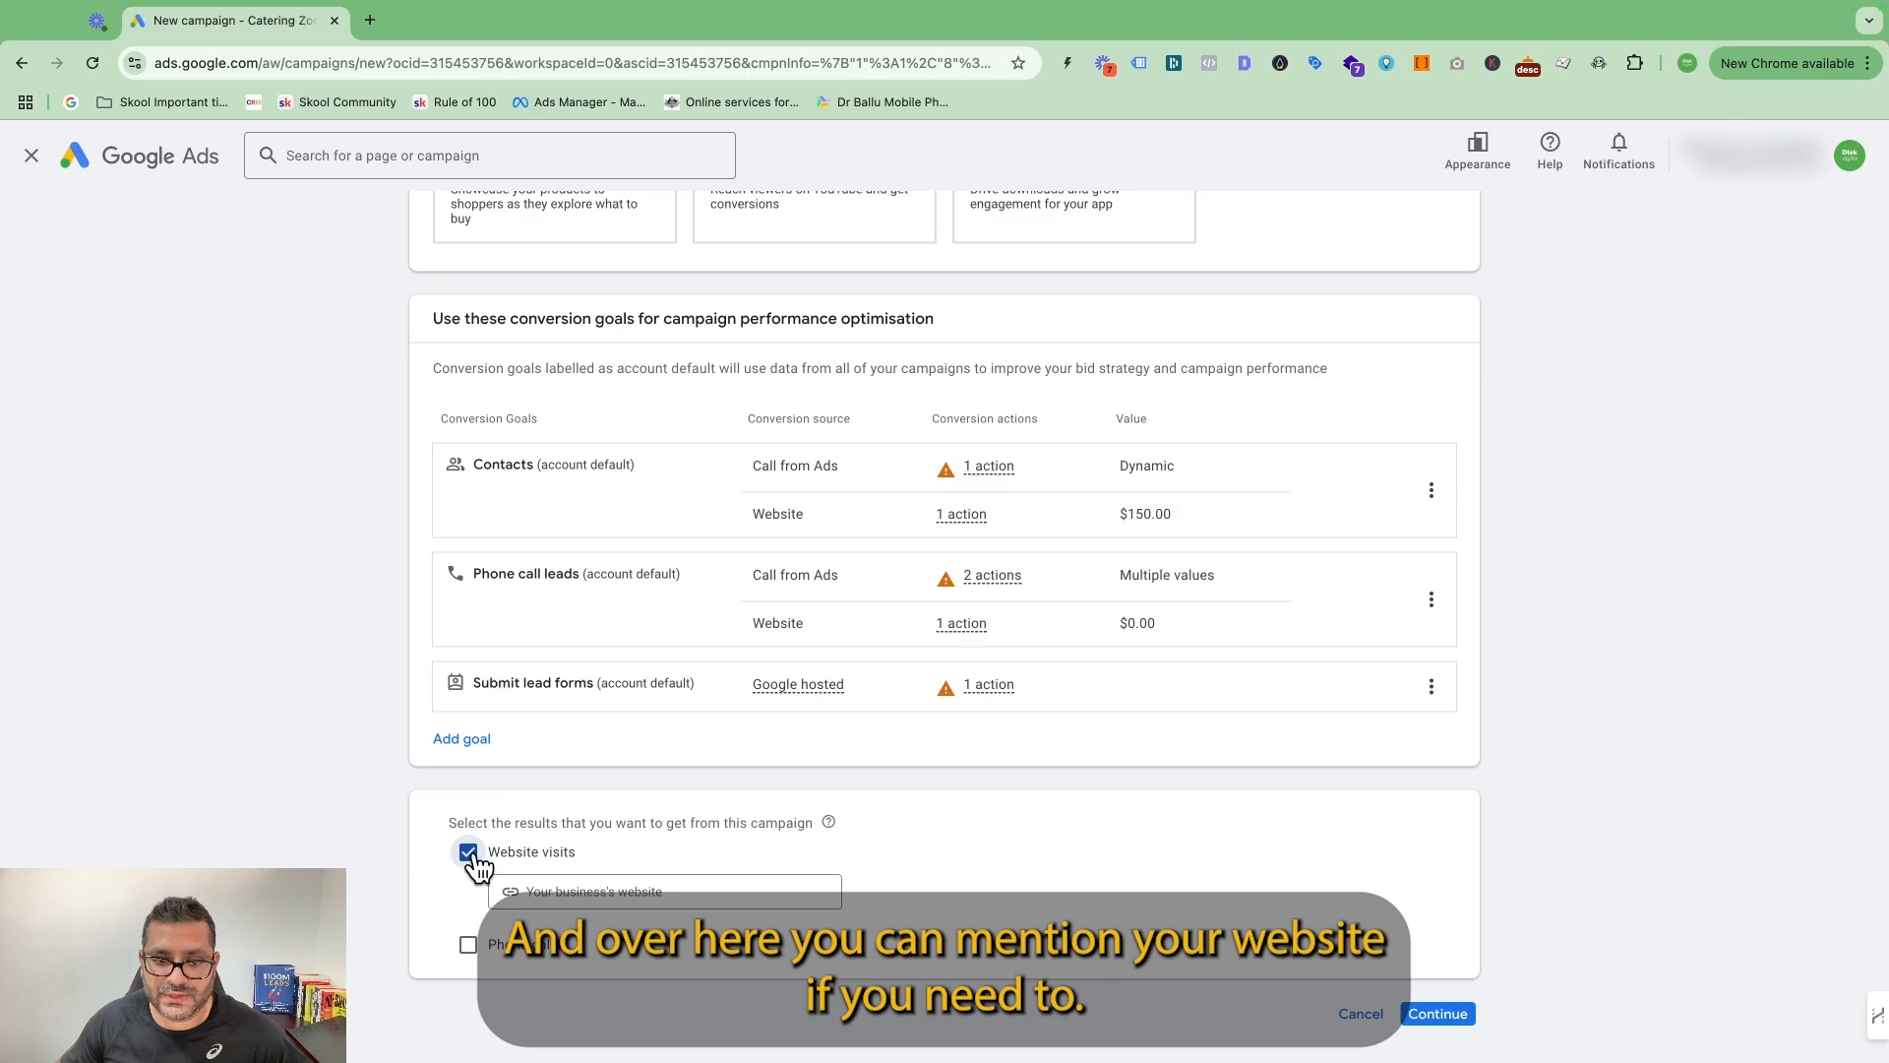
{"action": "left_click", "coordinate": [608, 891]}
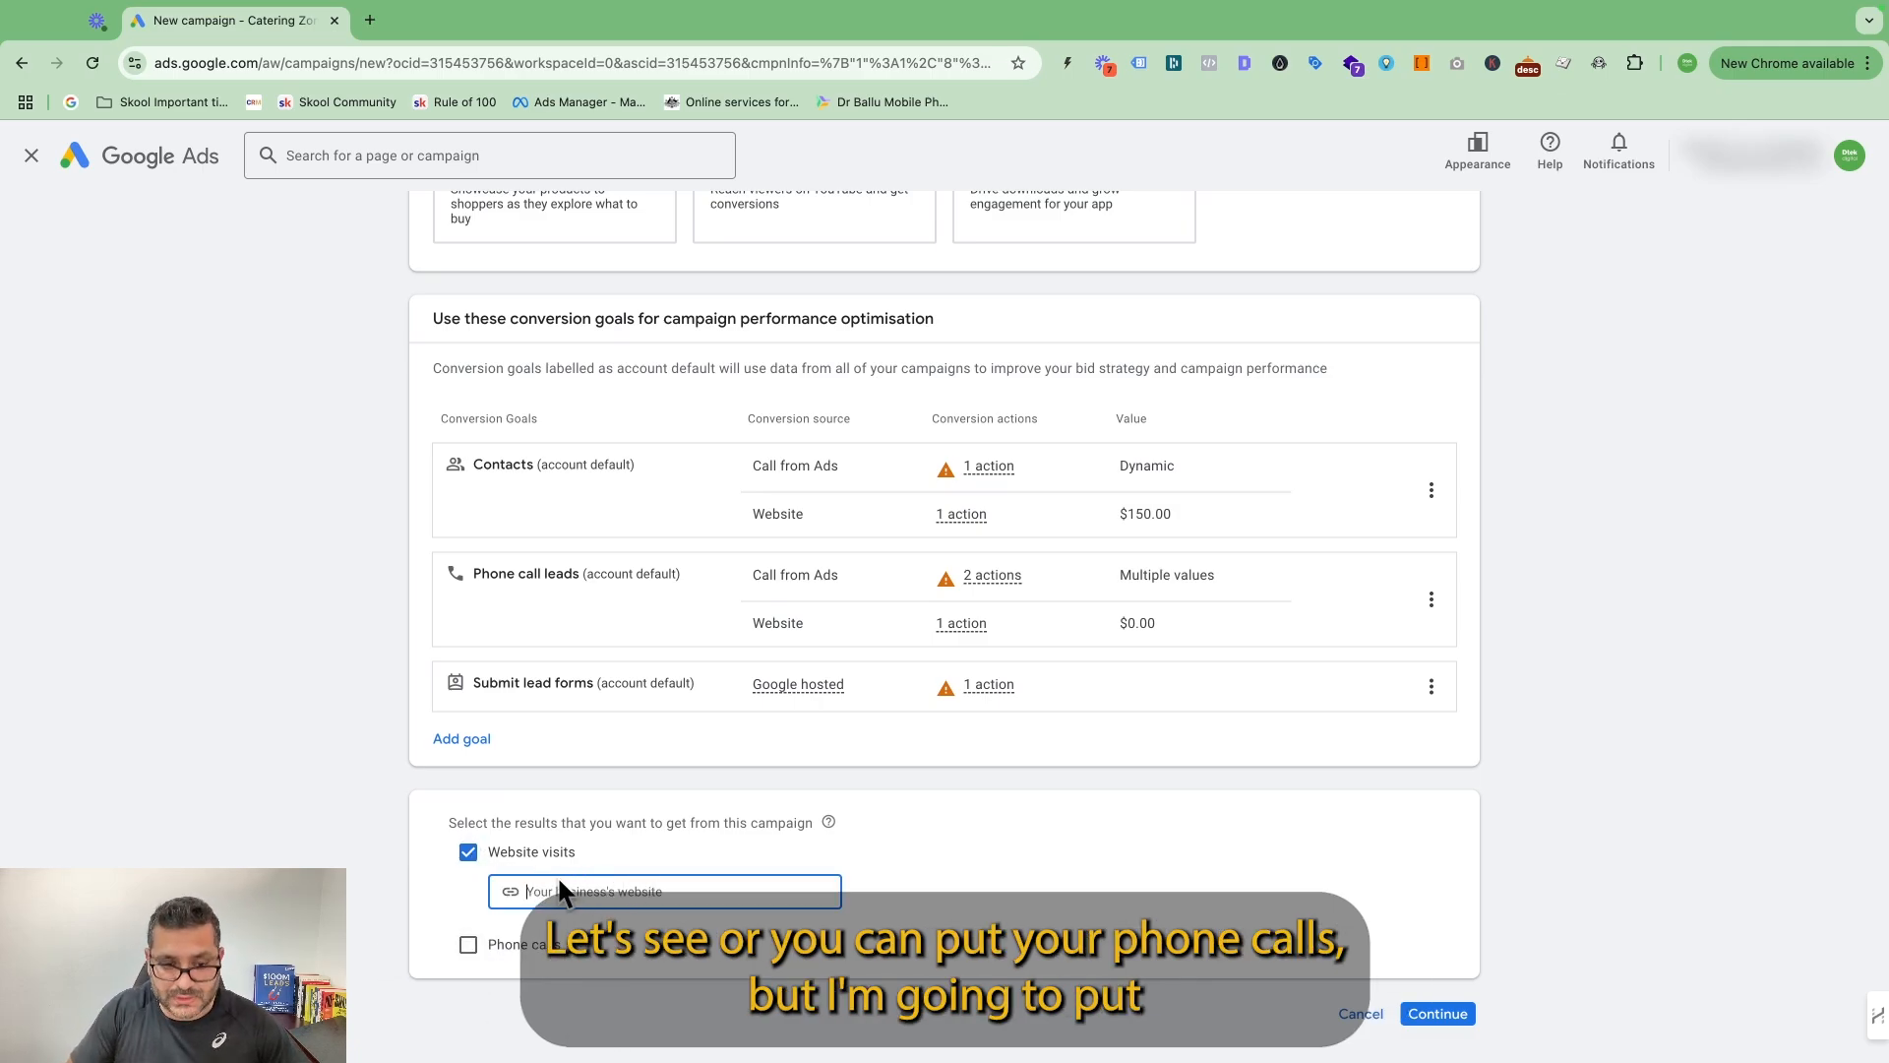
{"action": "type", "text": "www.ca"}
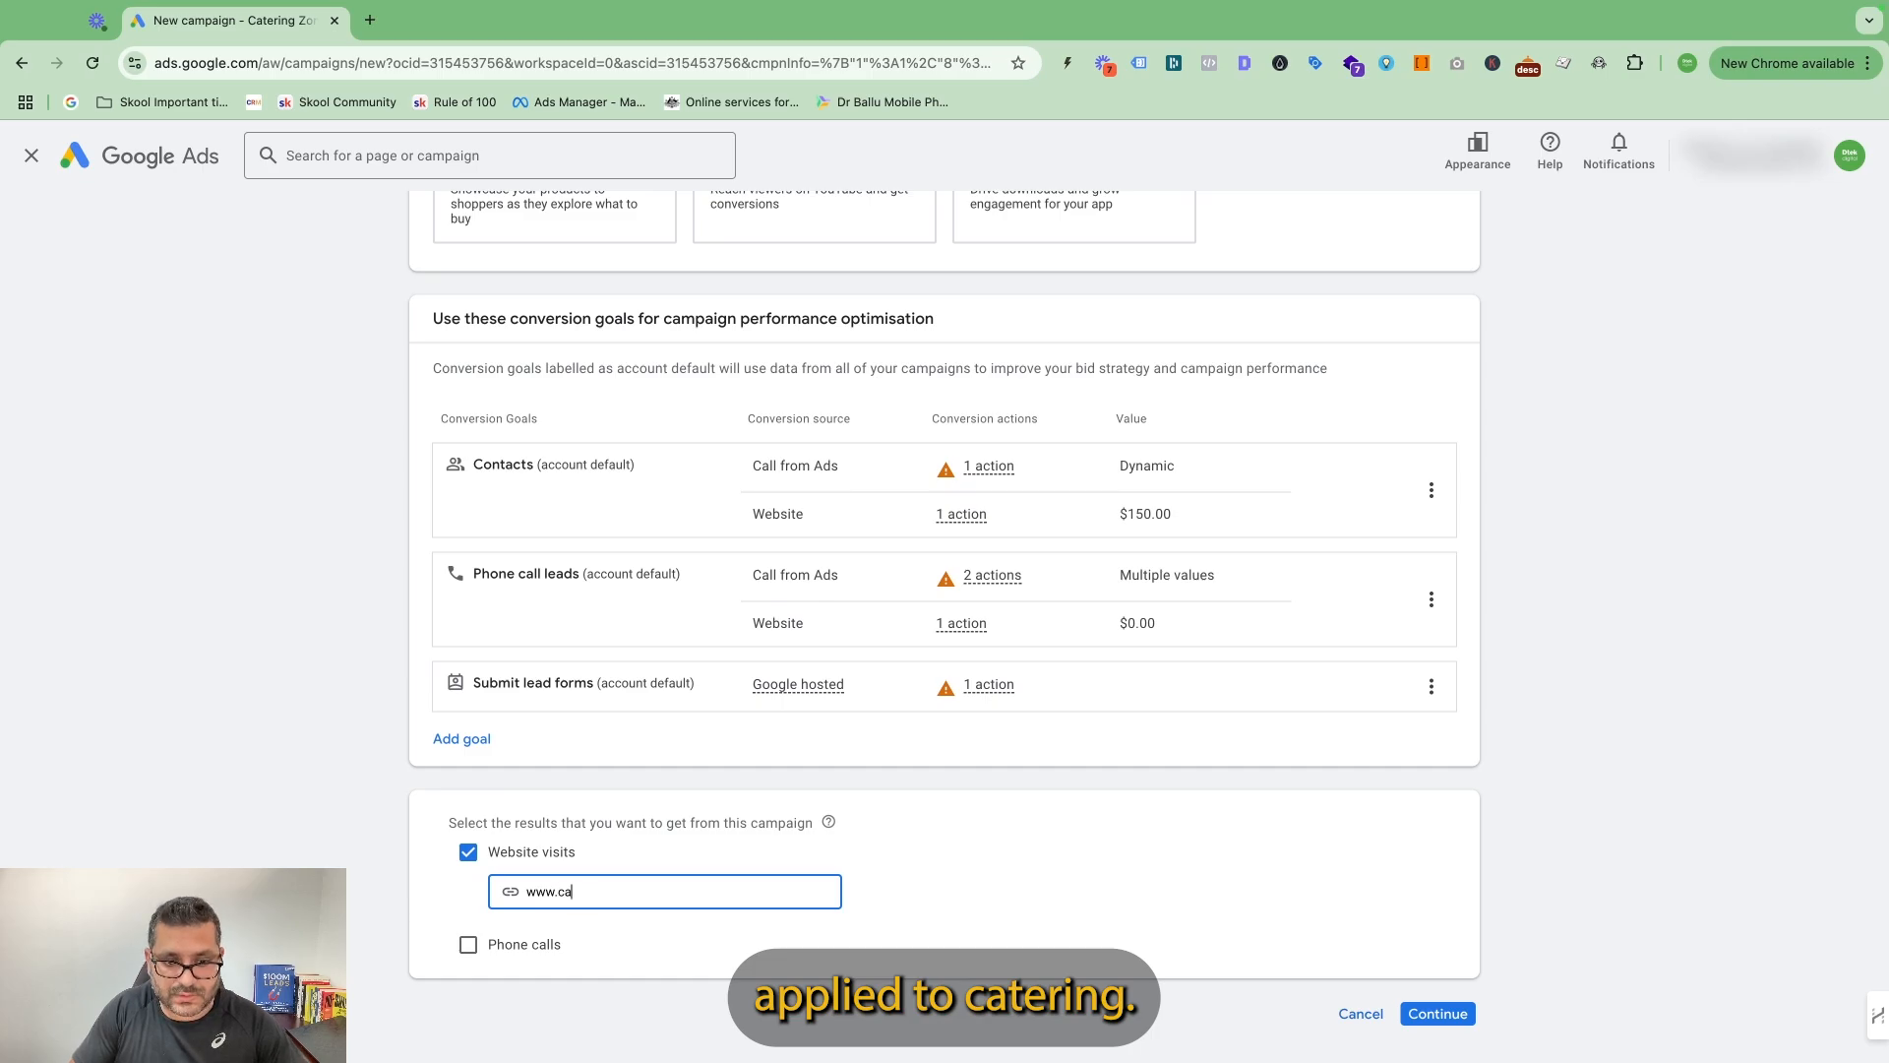
{"action": "type", "text": "teringzone.com.au"}
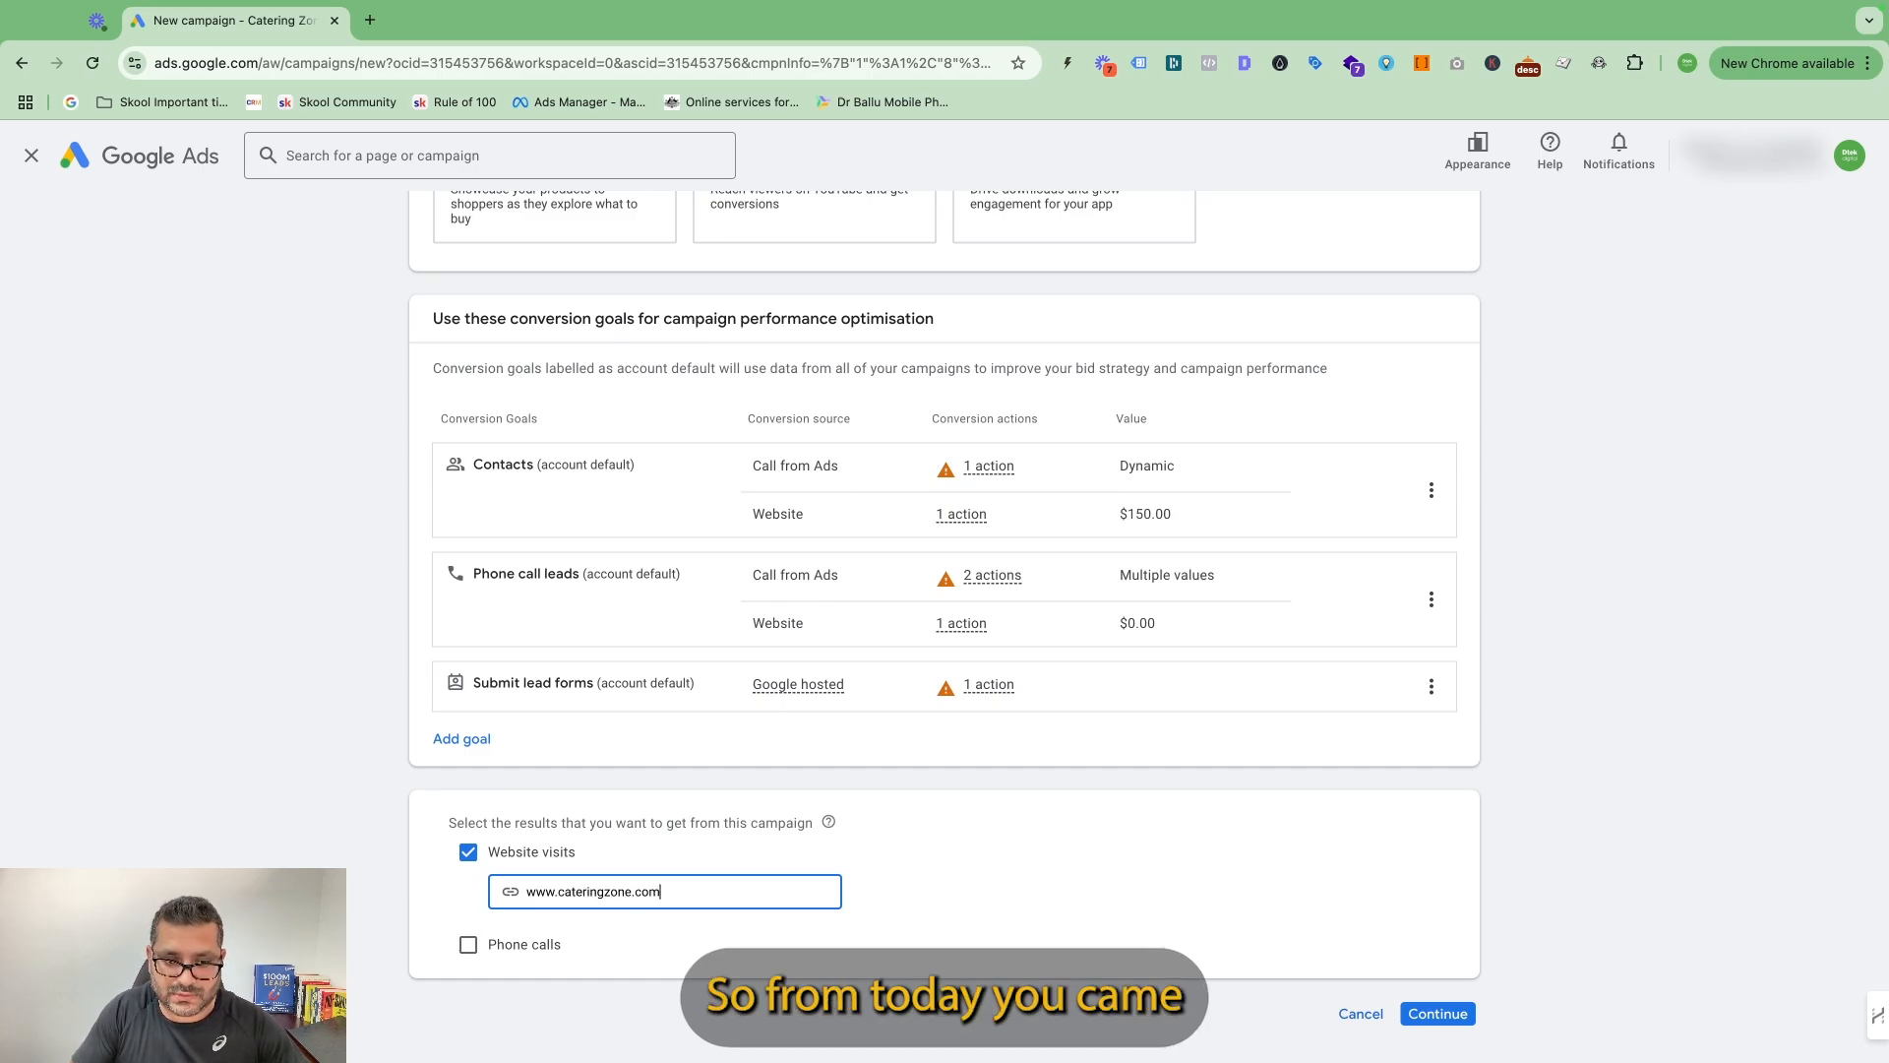
{"action": "left_click", "coordinate": [1441, 1015]}
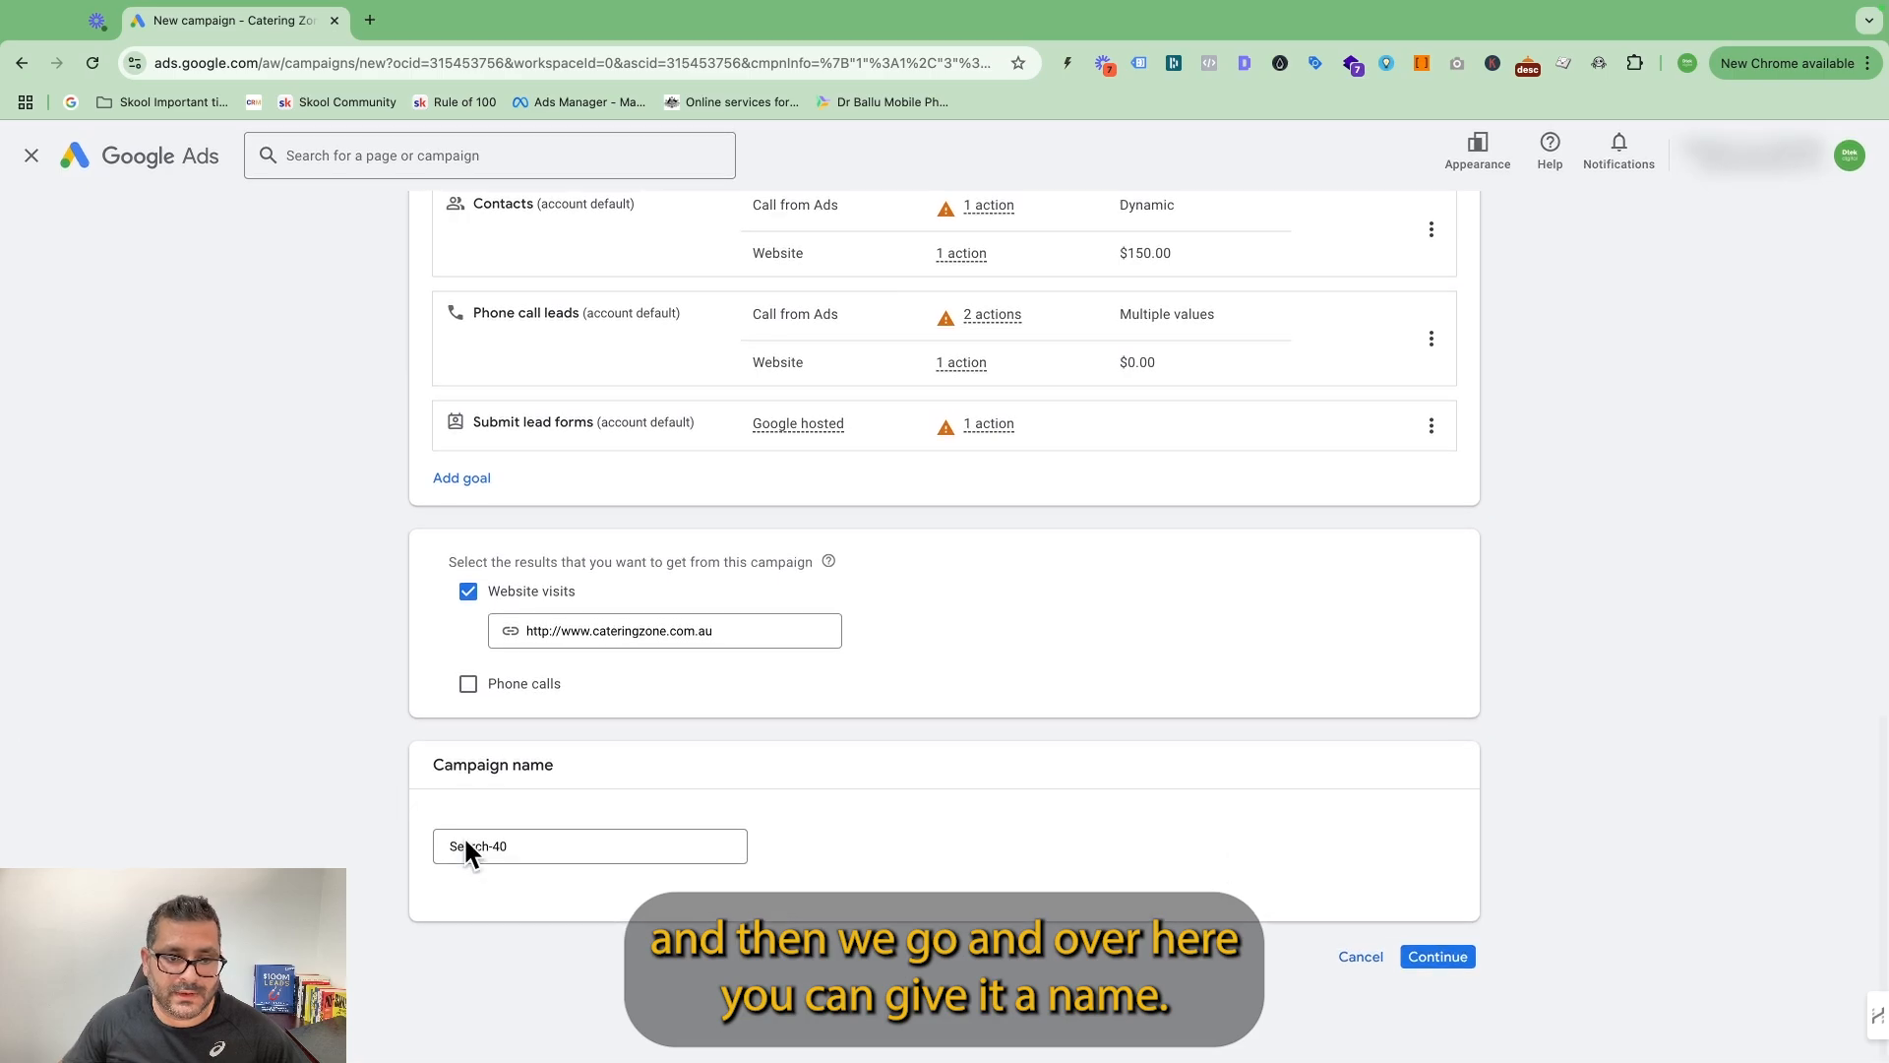
Name the campaign DSA-2025 and start it as a new campaign instead of finishing a saved draft.
{"action": "left_click", "coordinate": [552, 847]}
{"action": "left_click_drag", "start_coordinate": [552, 847], "coordinate": [287, 841]}
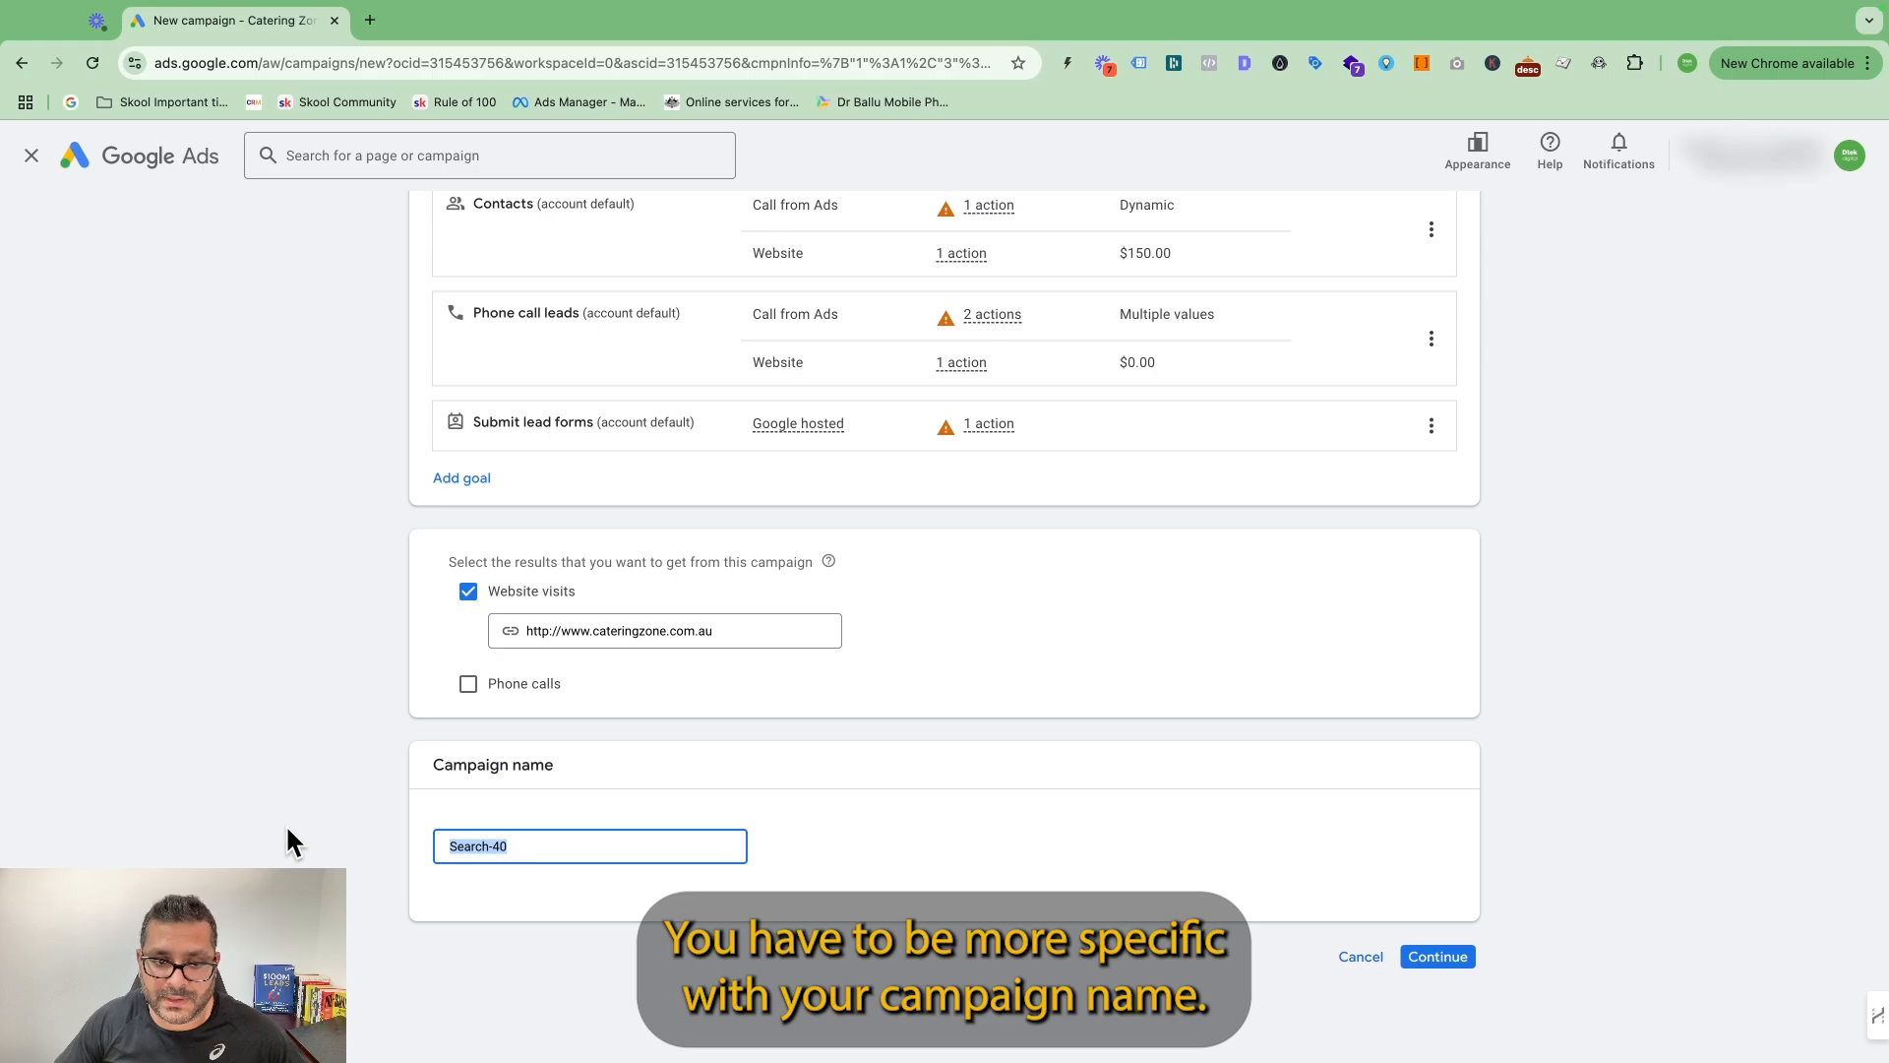
{"action": "key", "text": "BackSpace"}
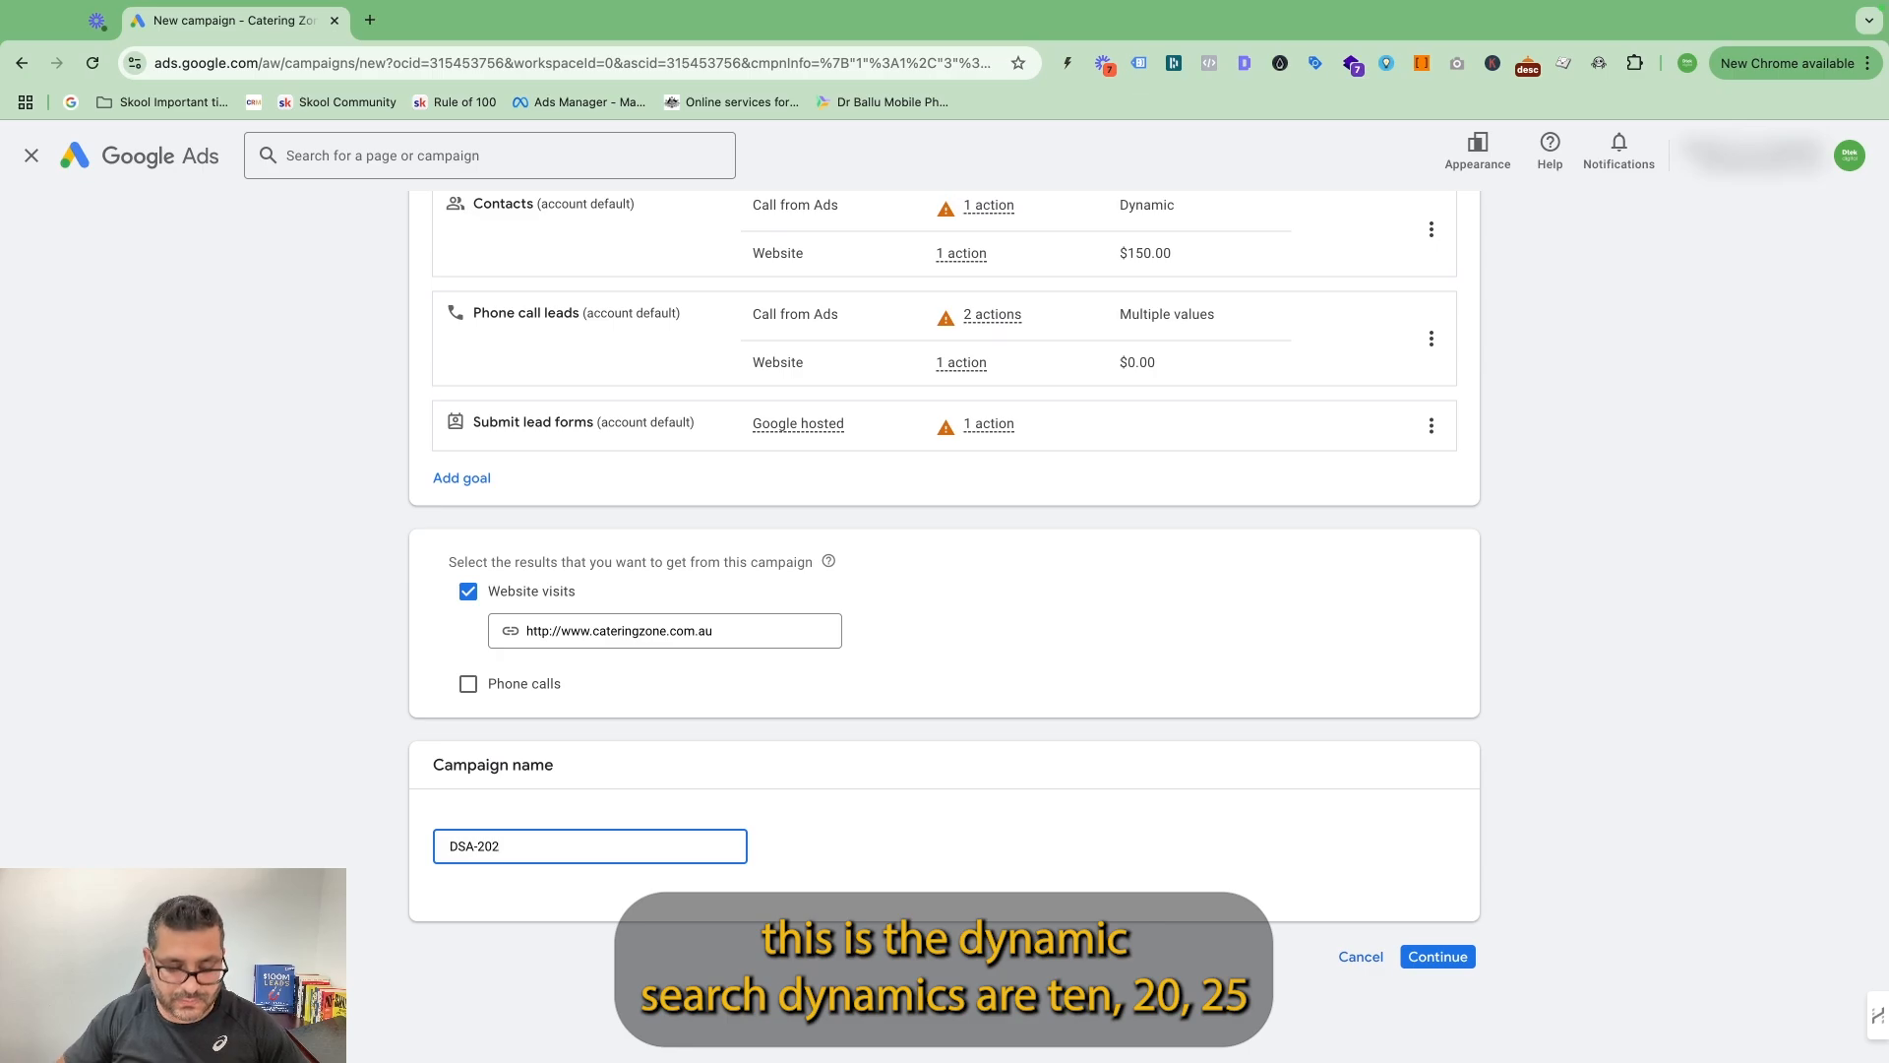
{"action": "left_click", "coordinate": [1438, 956]}
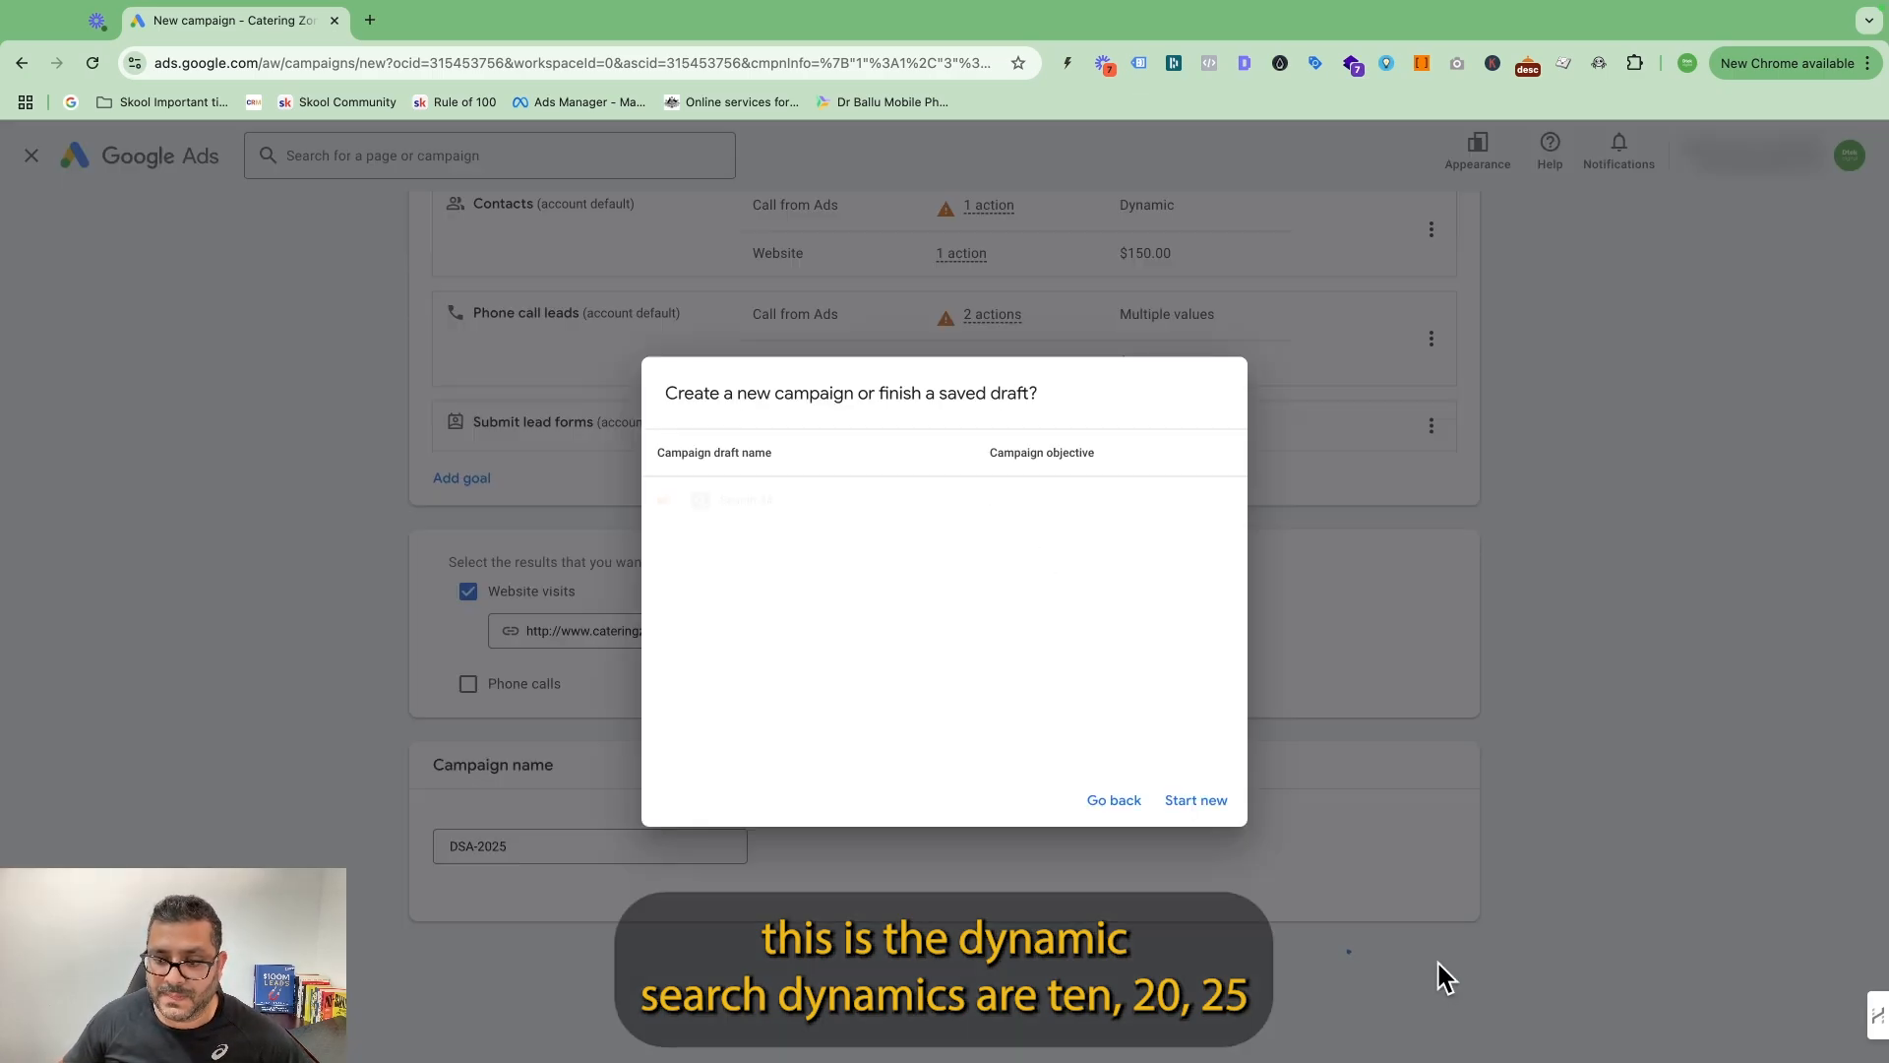
{"action": "left_click", "coordinate": [1195, 799]}
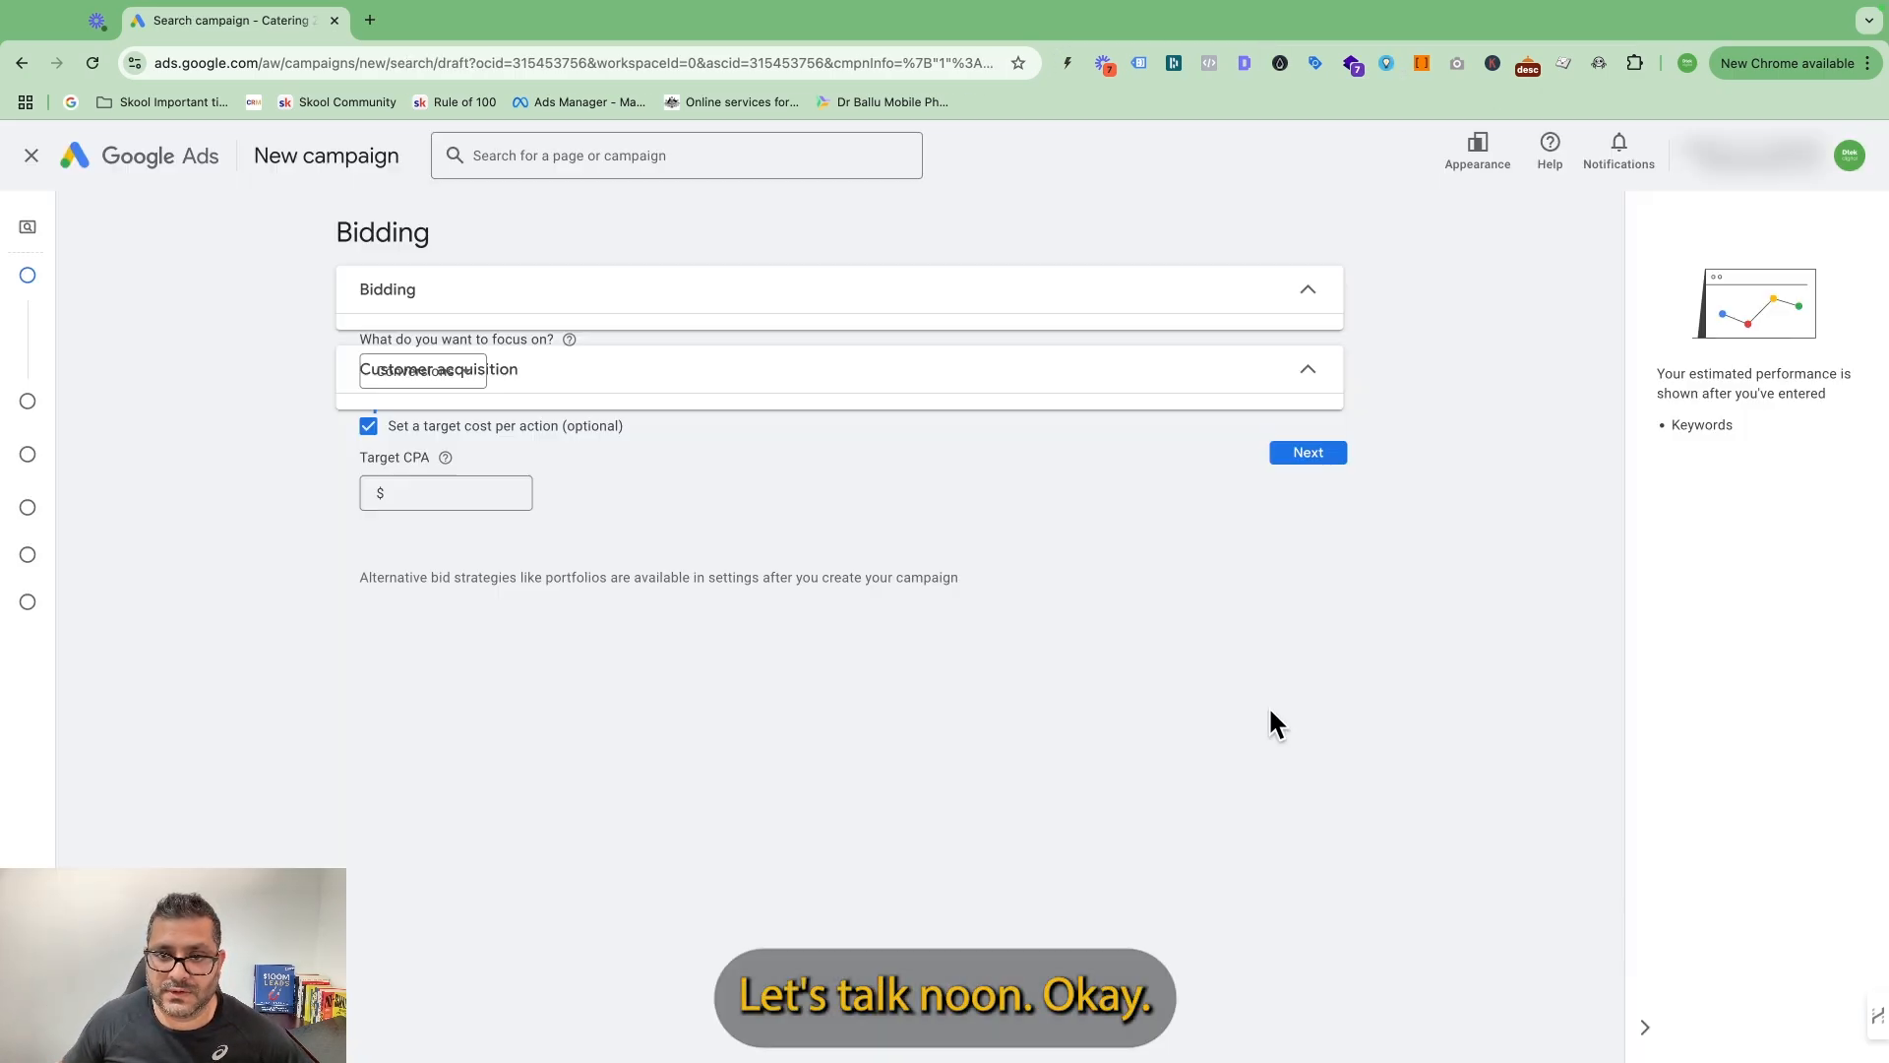
Turn off the optional target cost per action in bidding, and exclude the Google search partners network and Google Display Network.
{"action": "left_click", "coordinate": [369, 427]}
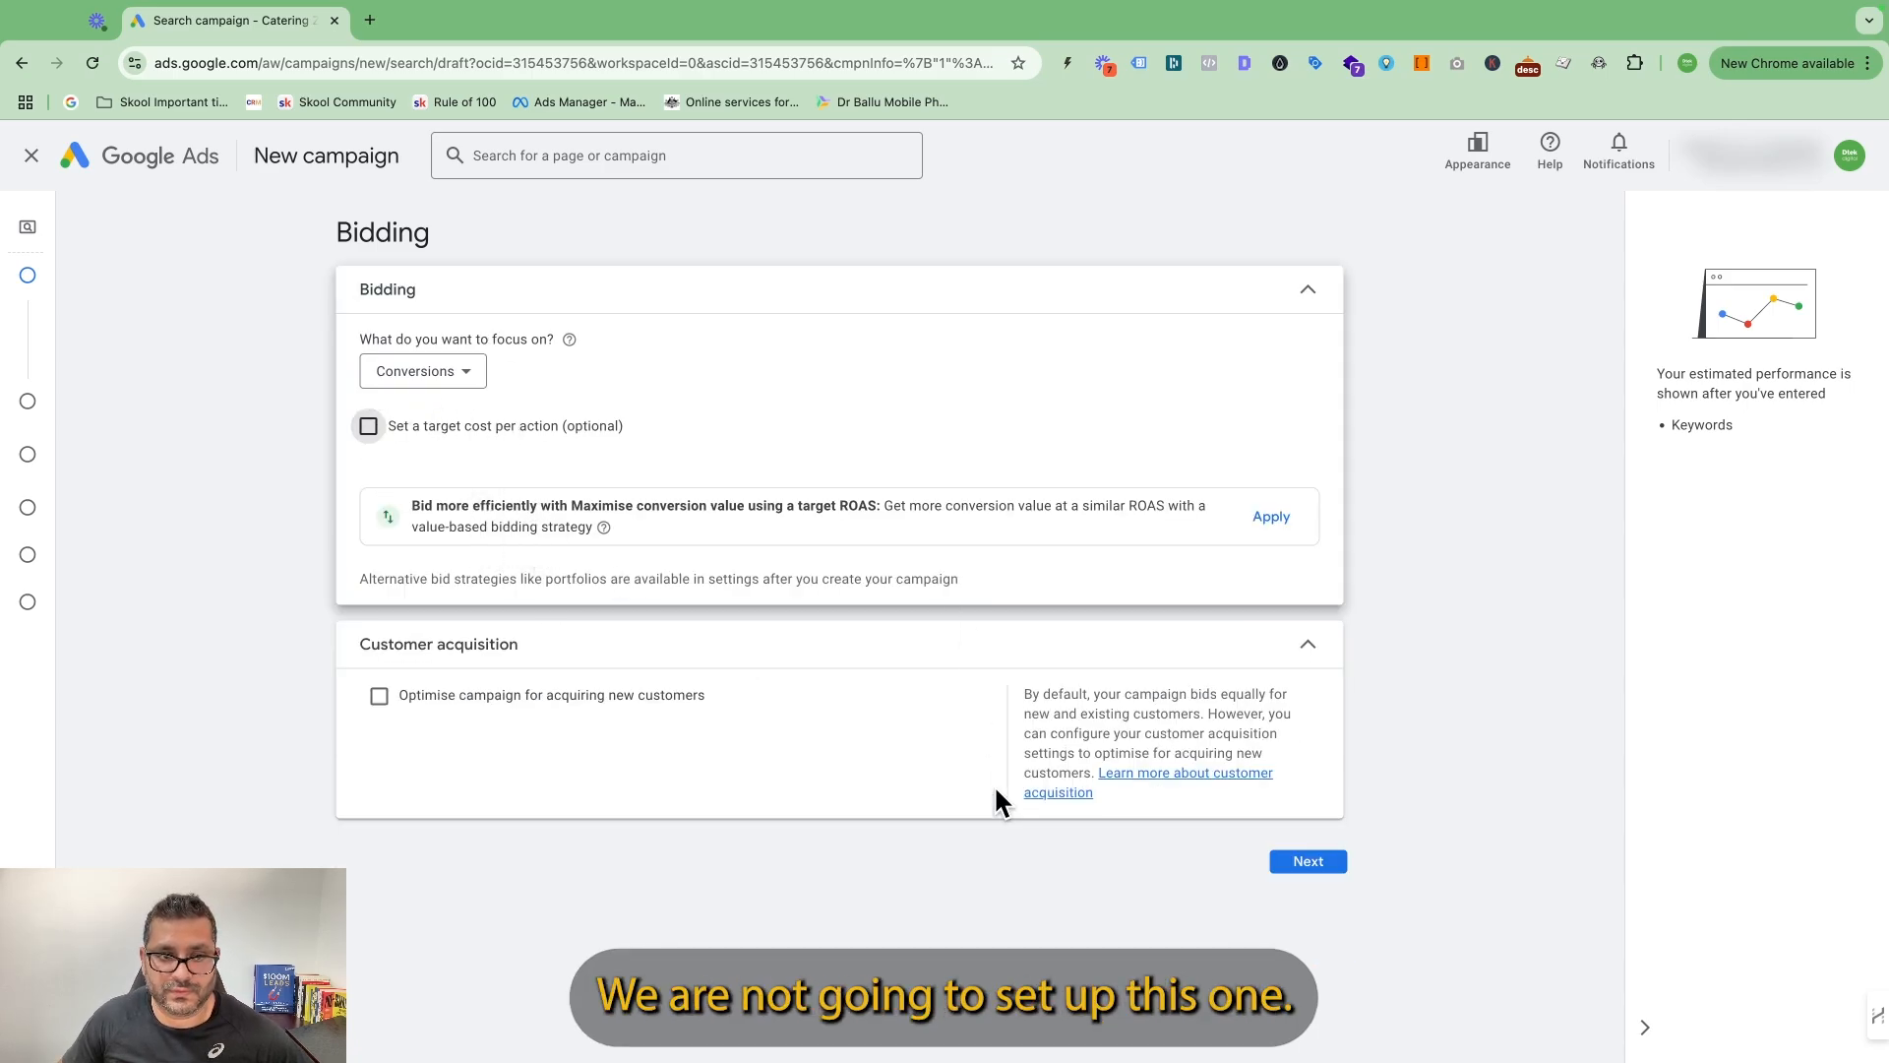
{"action": "left_click", "coordinate": [1327, 870]}
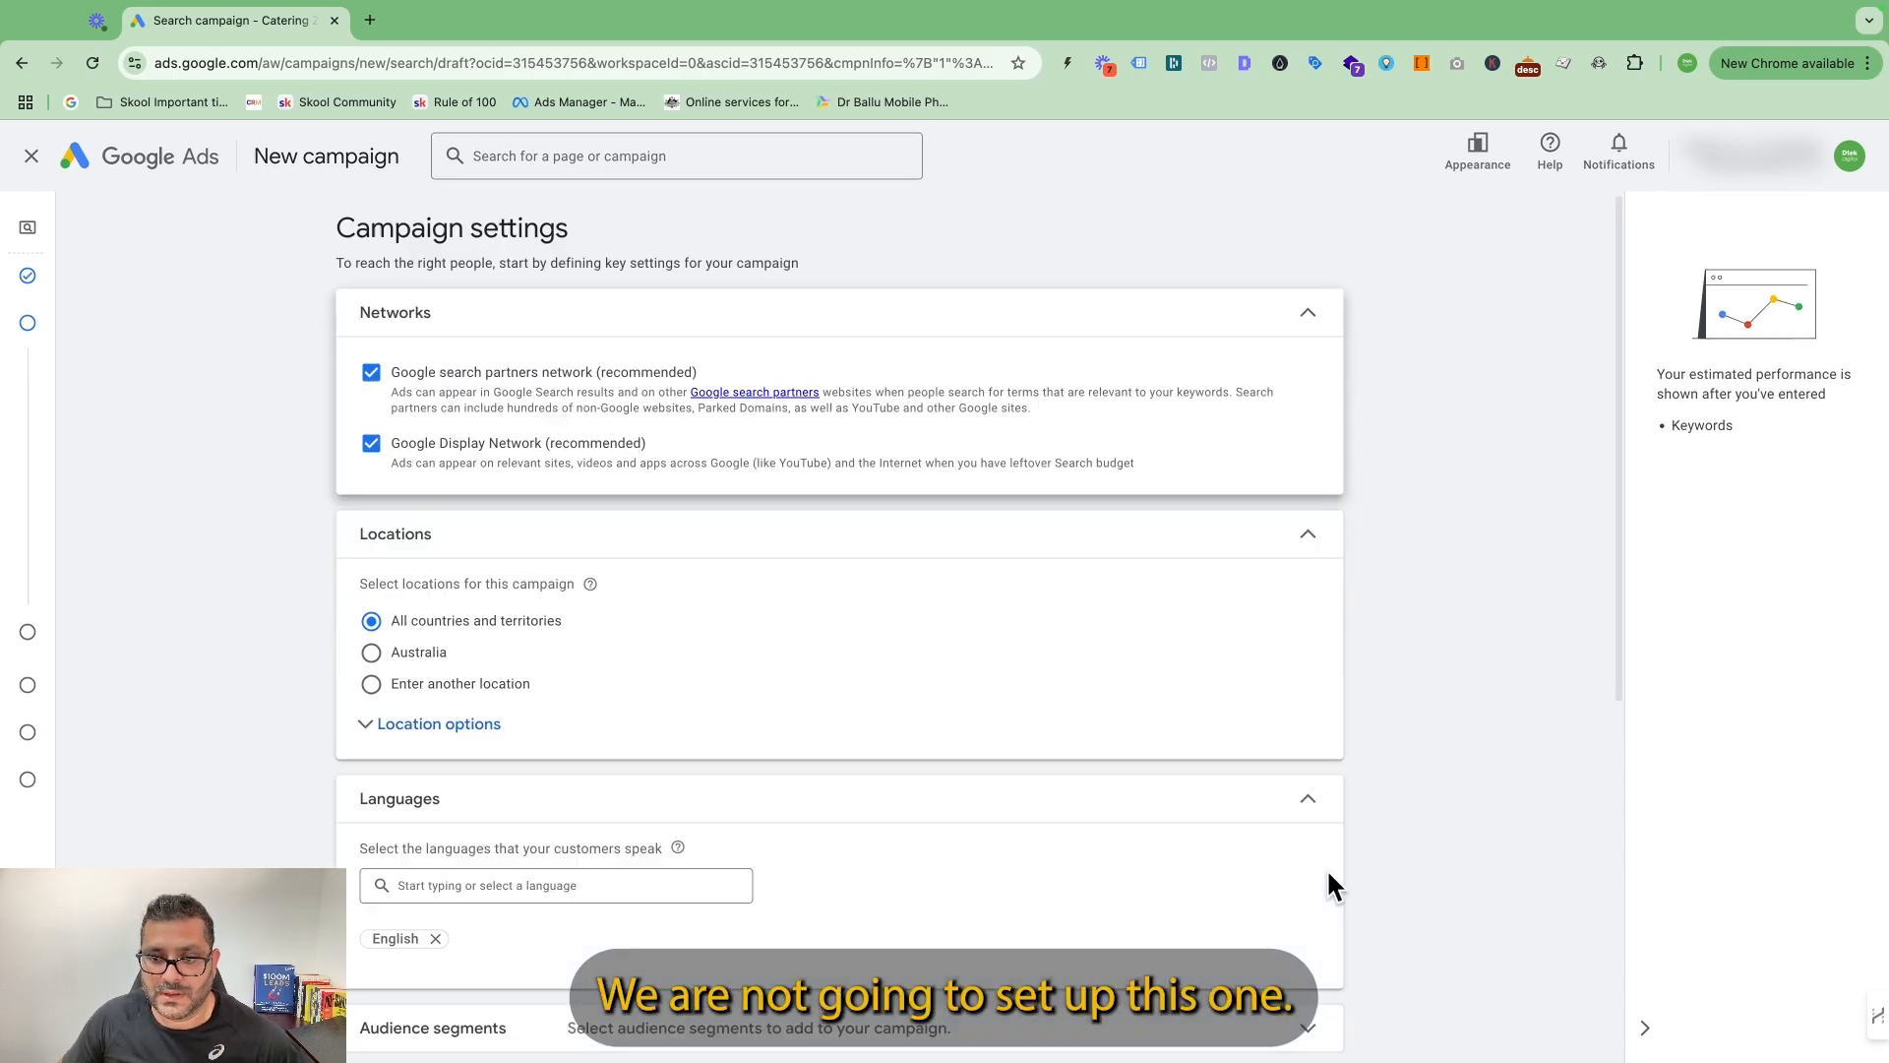
{"action": "left_click", "coordinate": [371, 368]}
{"action": "left_click", "coordinate": [371, 438]}
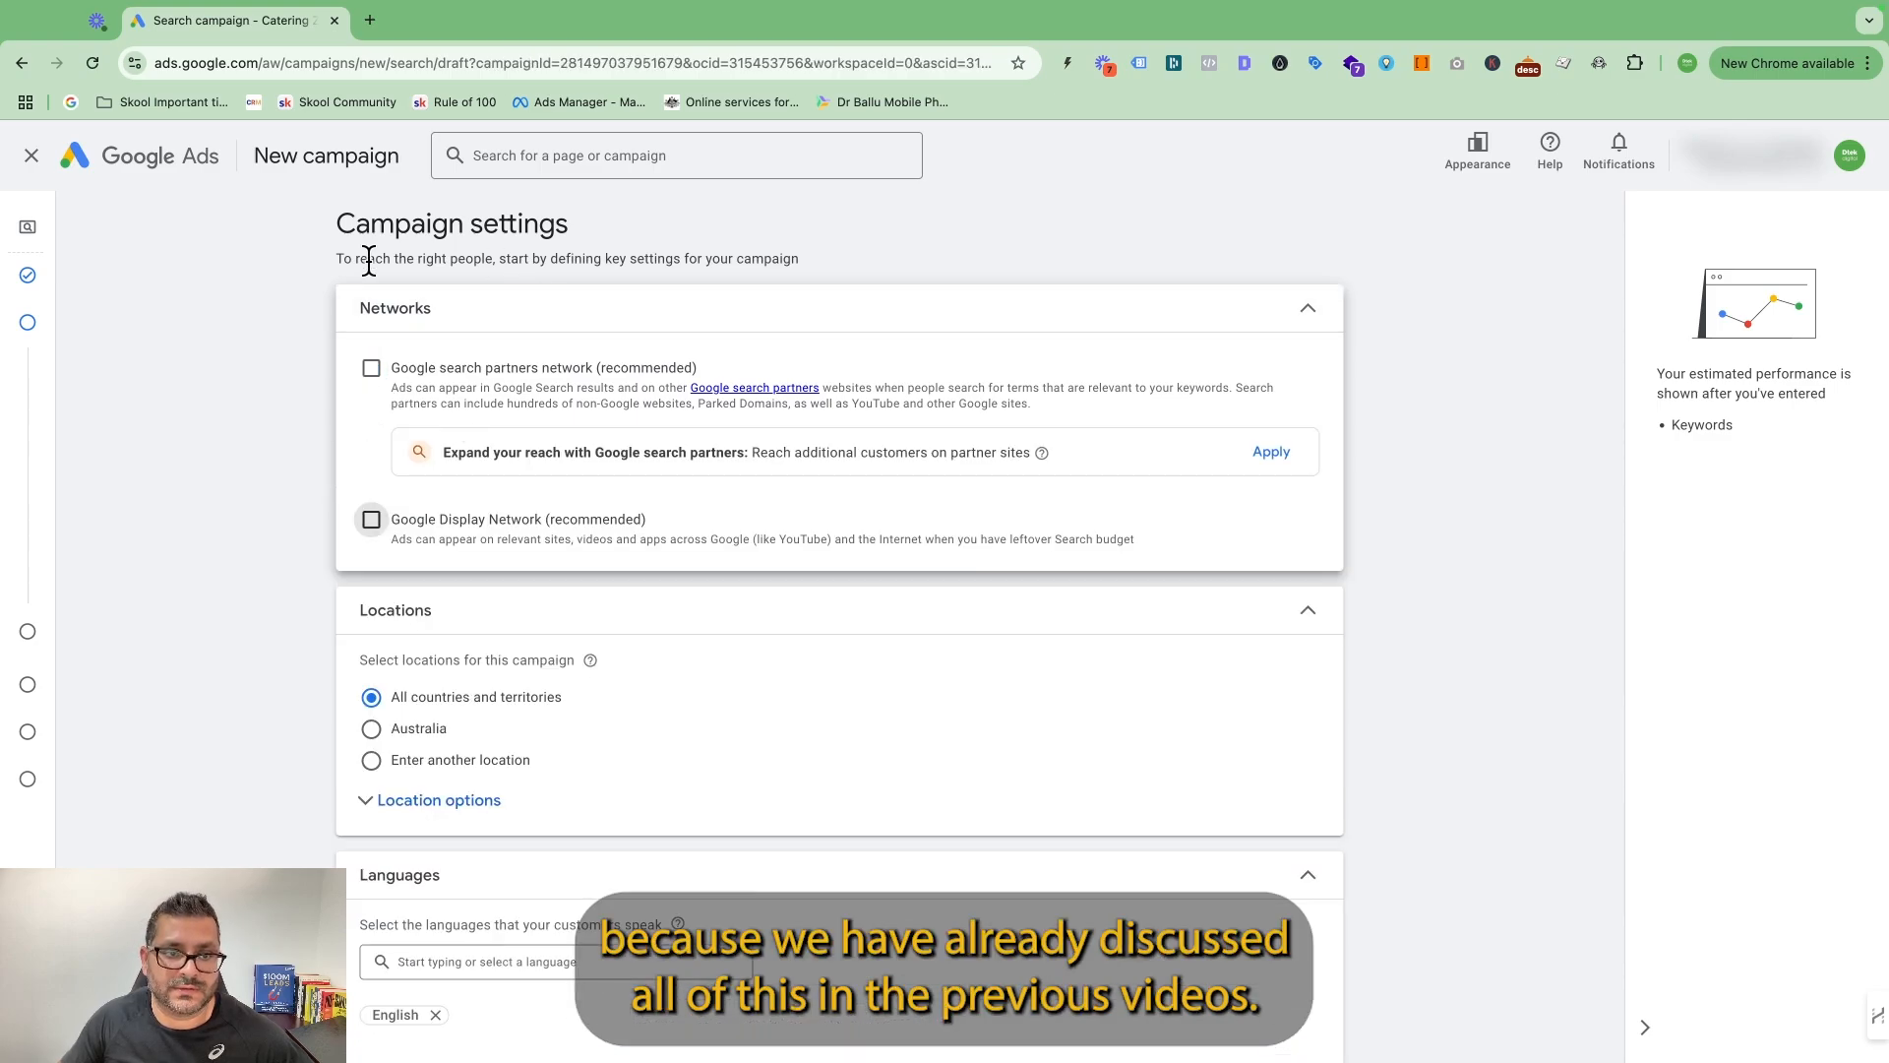
Target Australia as the campaign location and limit it to Presence: people in or regularly in the included locations.
{"action": "scroll", "coordinate": [1279, 681], "scroll_direction": "down", "scroll_amount": 3}
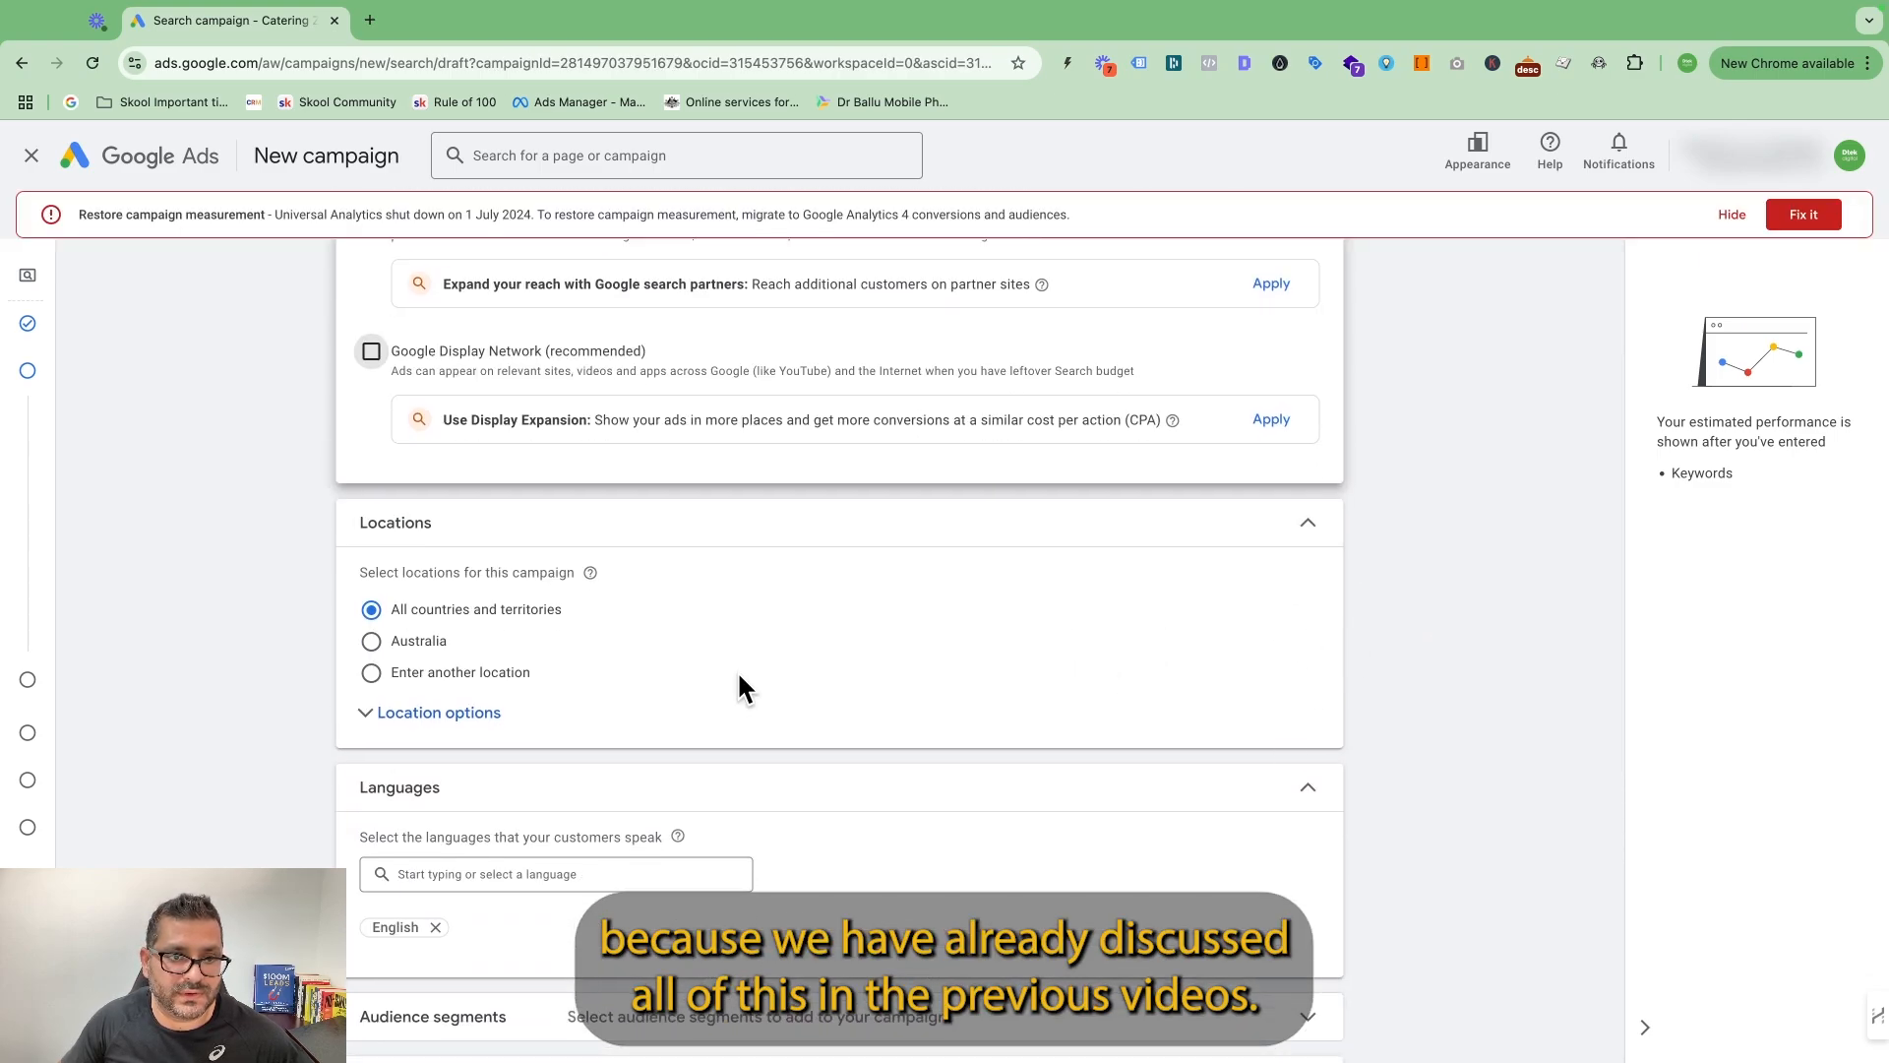
{"action": "left_click", "coordinate": [371, 672]}
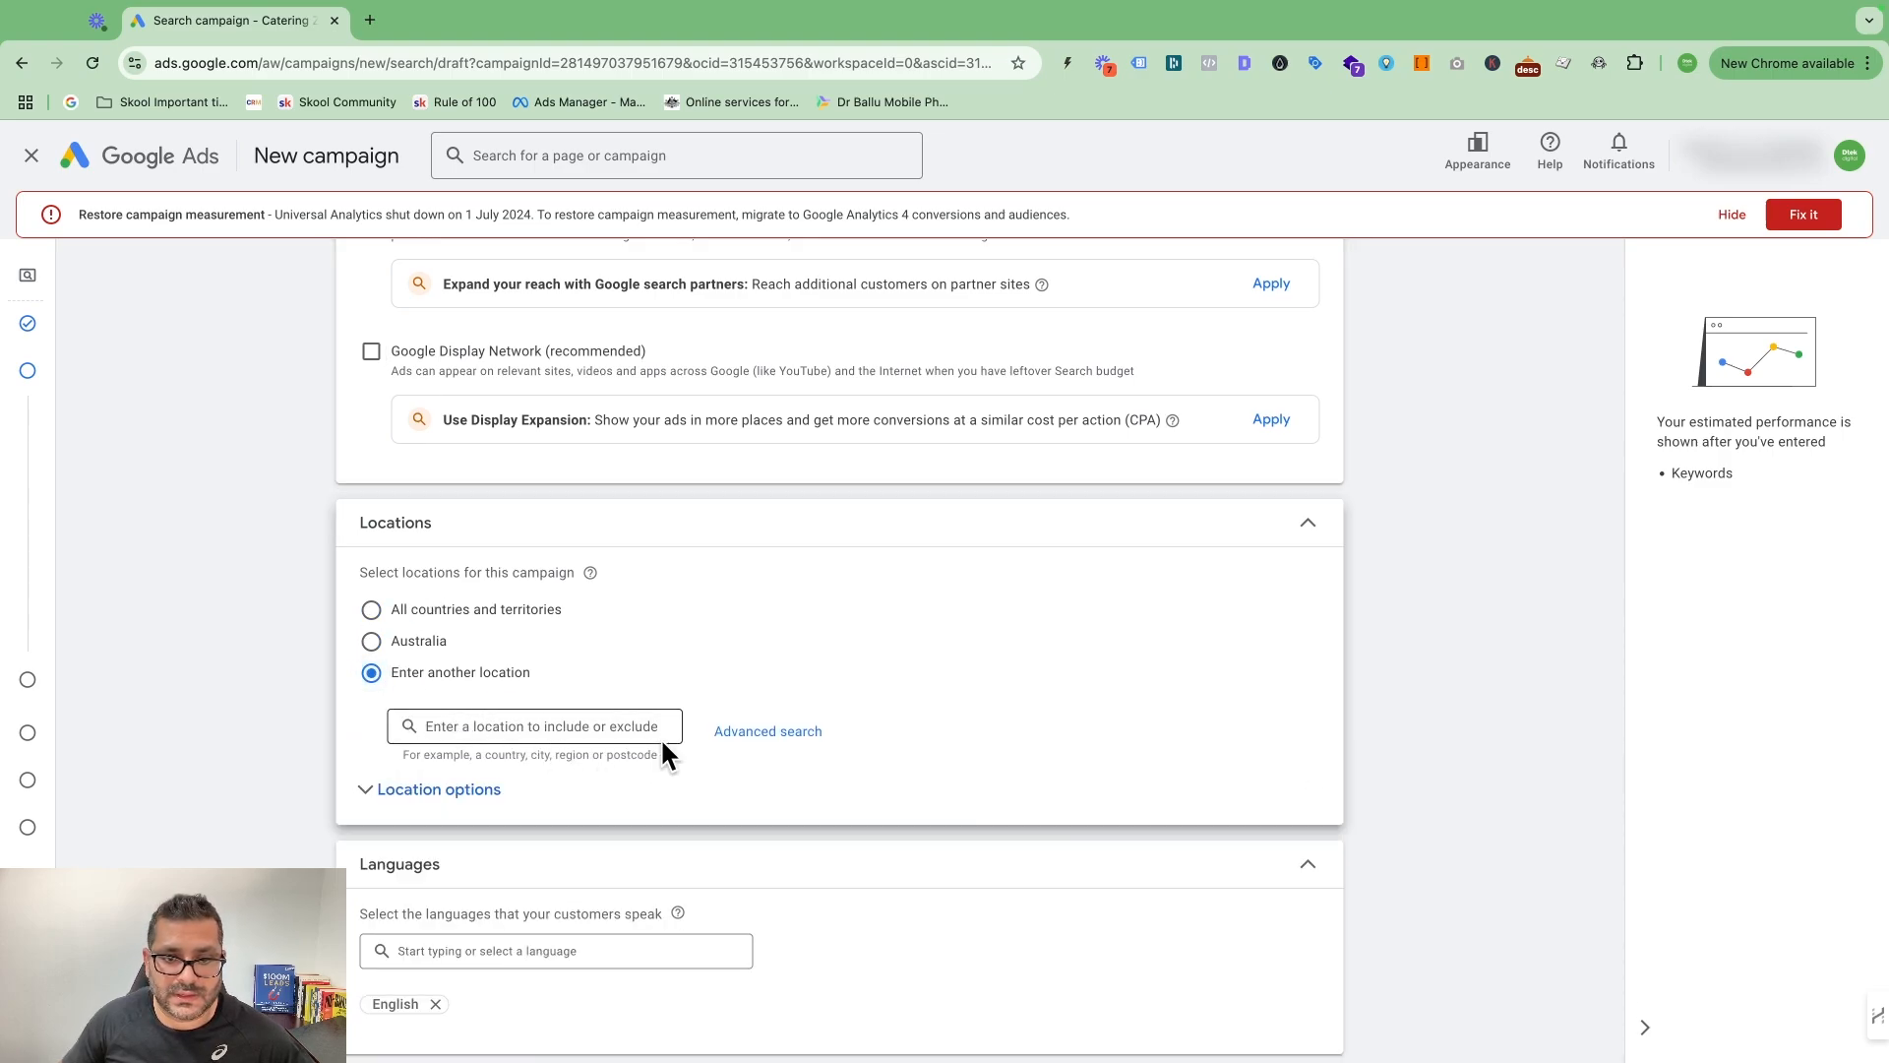
{"action": "left_click", "coordinate": [372, 641]}
{"action": "scroll", "coordinate": [865, 645], "scroll_direction": "down", "scroll_amount": 3}
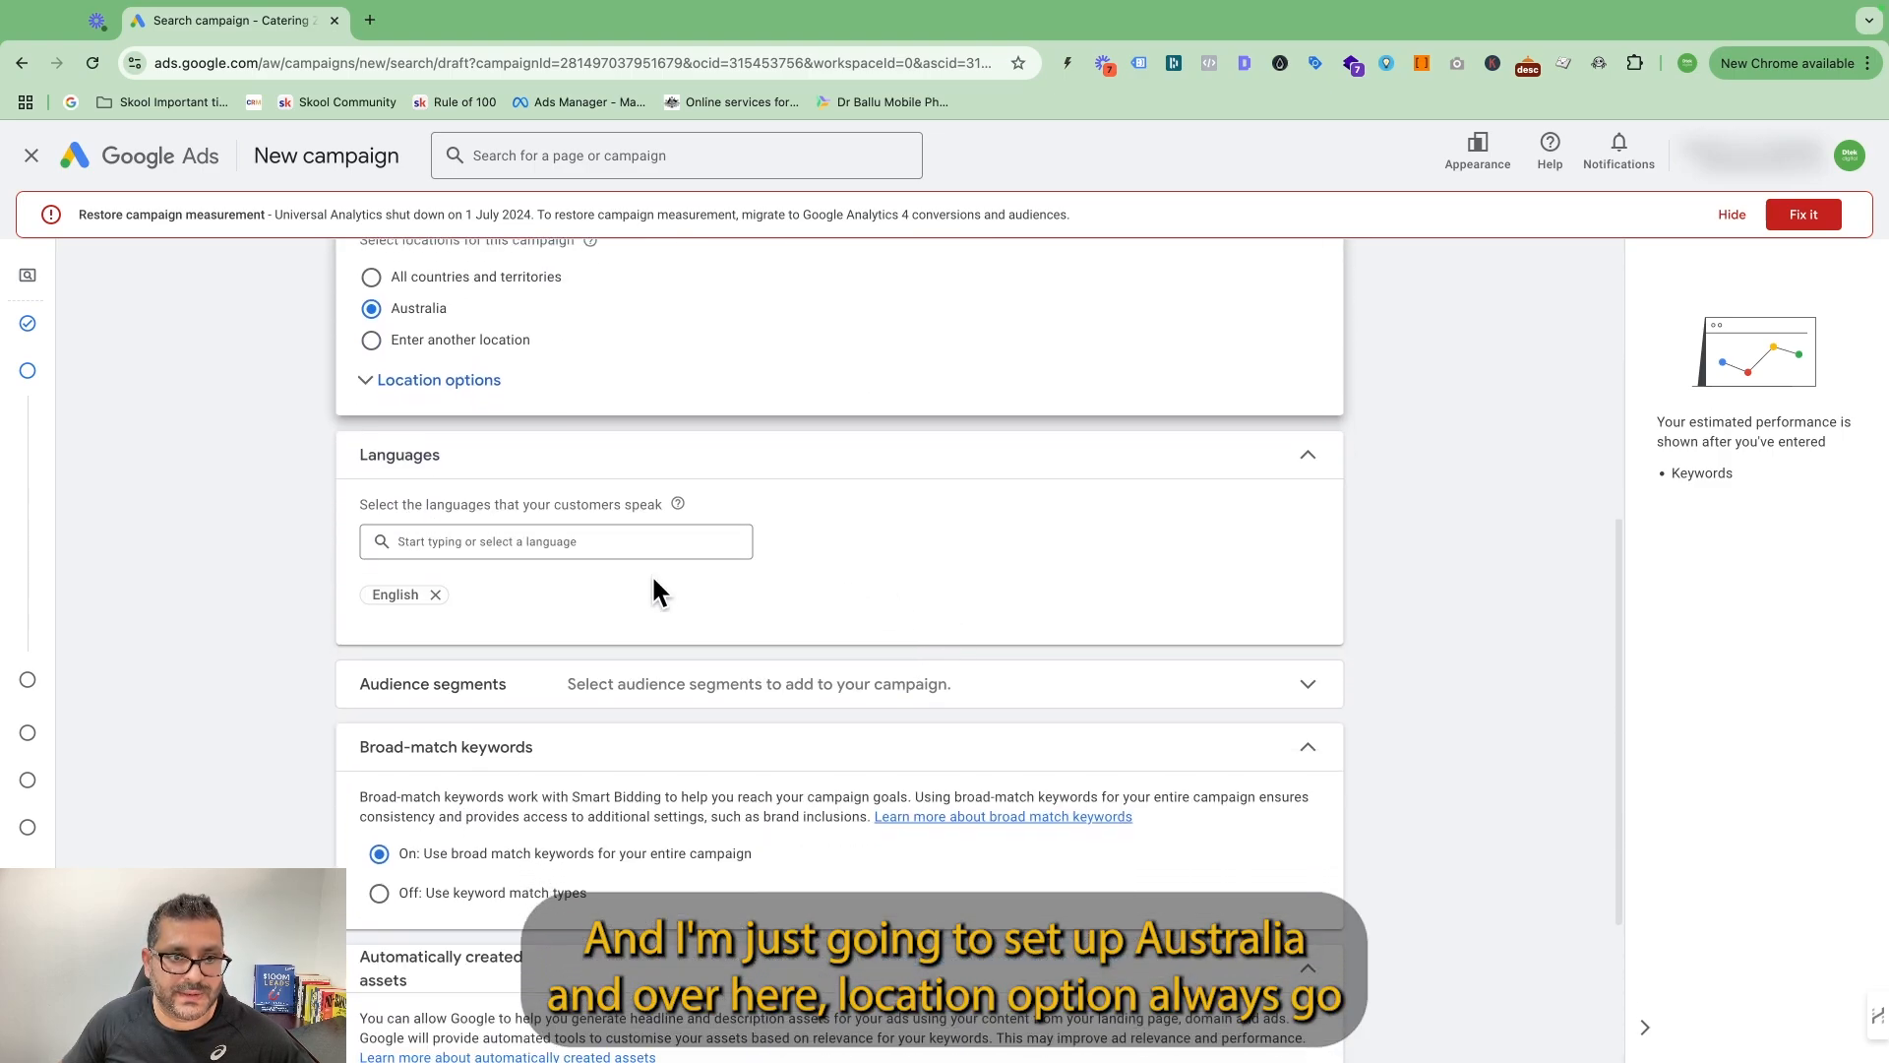
{"action": "left_click", "coordinate": [366, 381]}
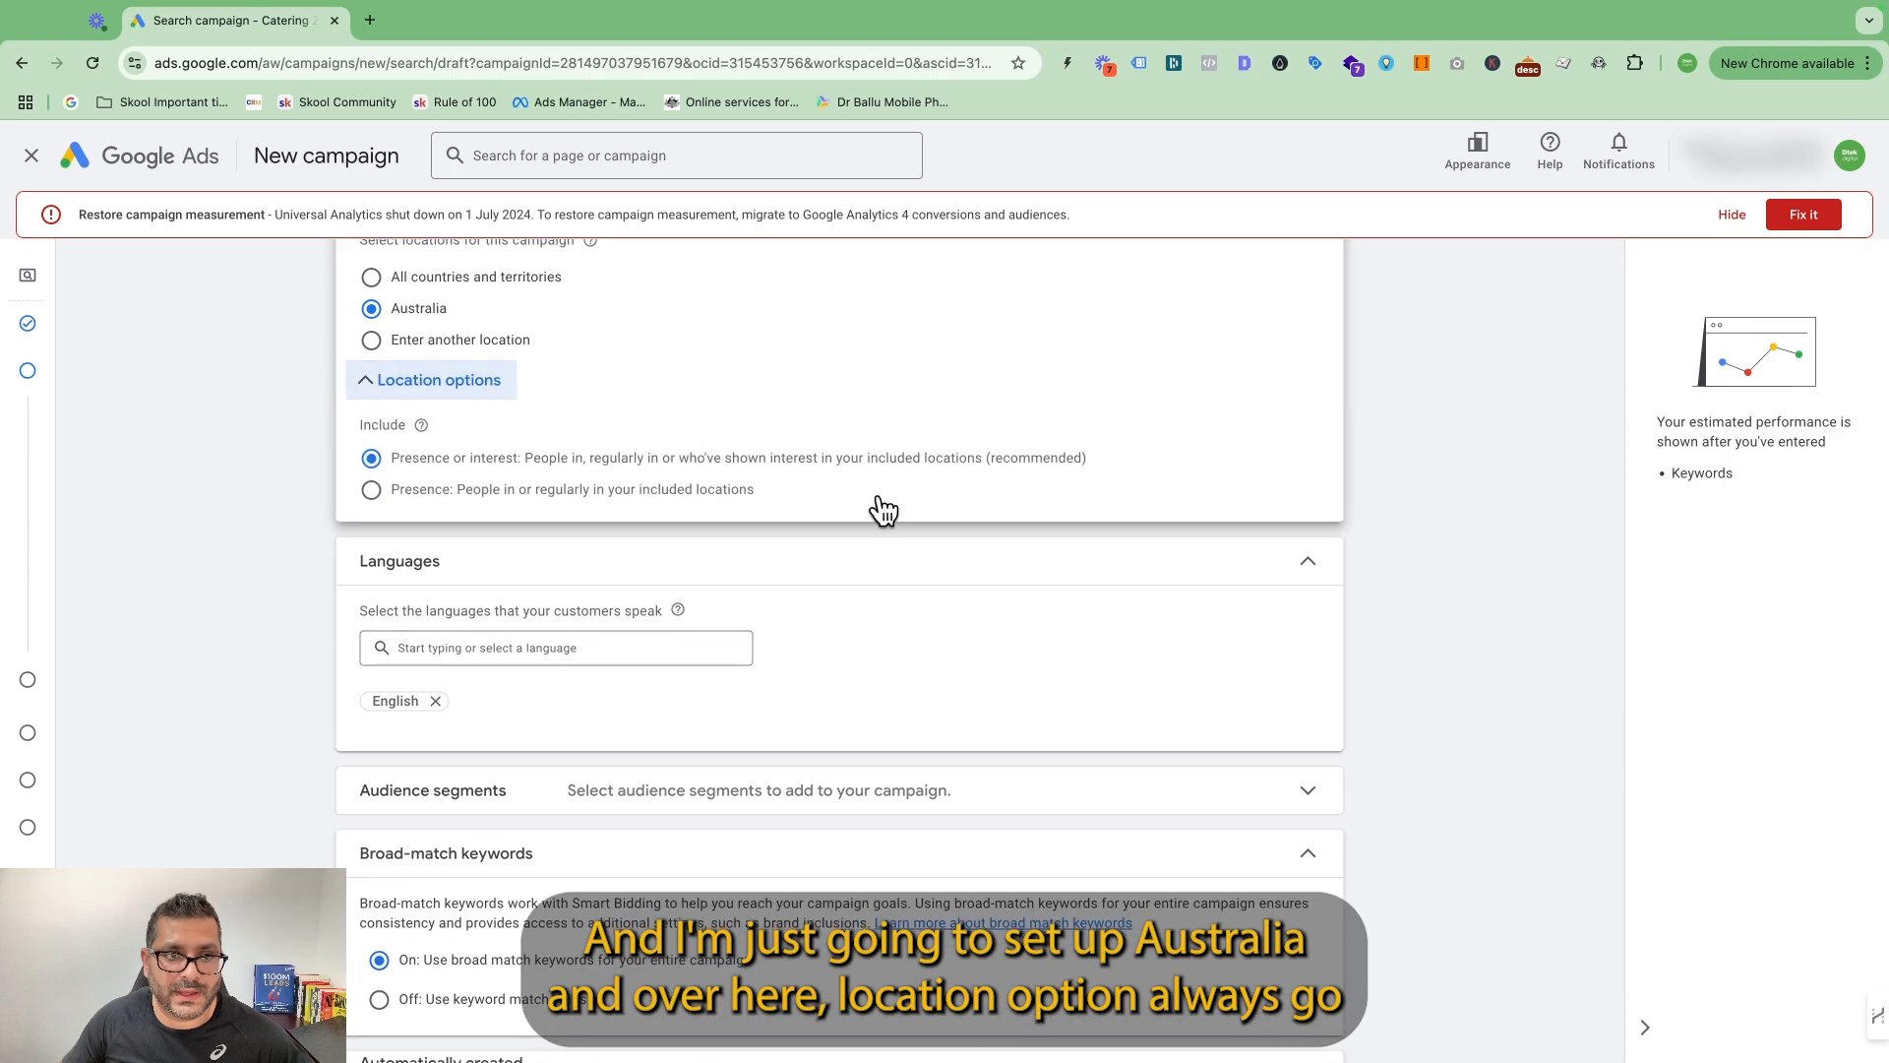
{"action": "left_click", "coordinate": [433, 495]}
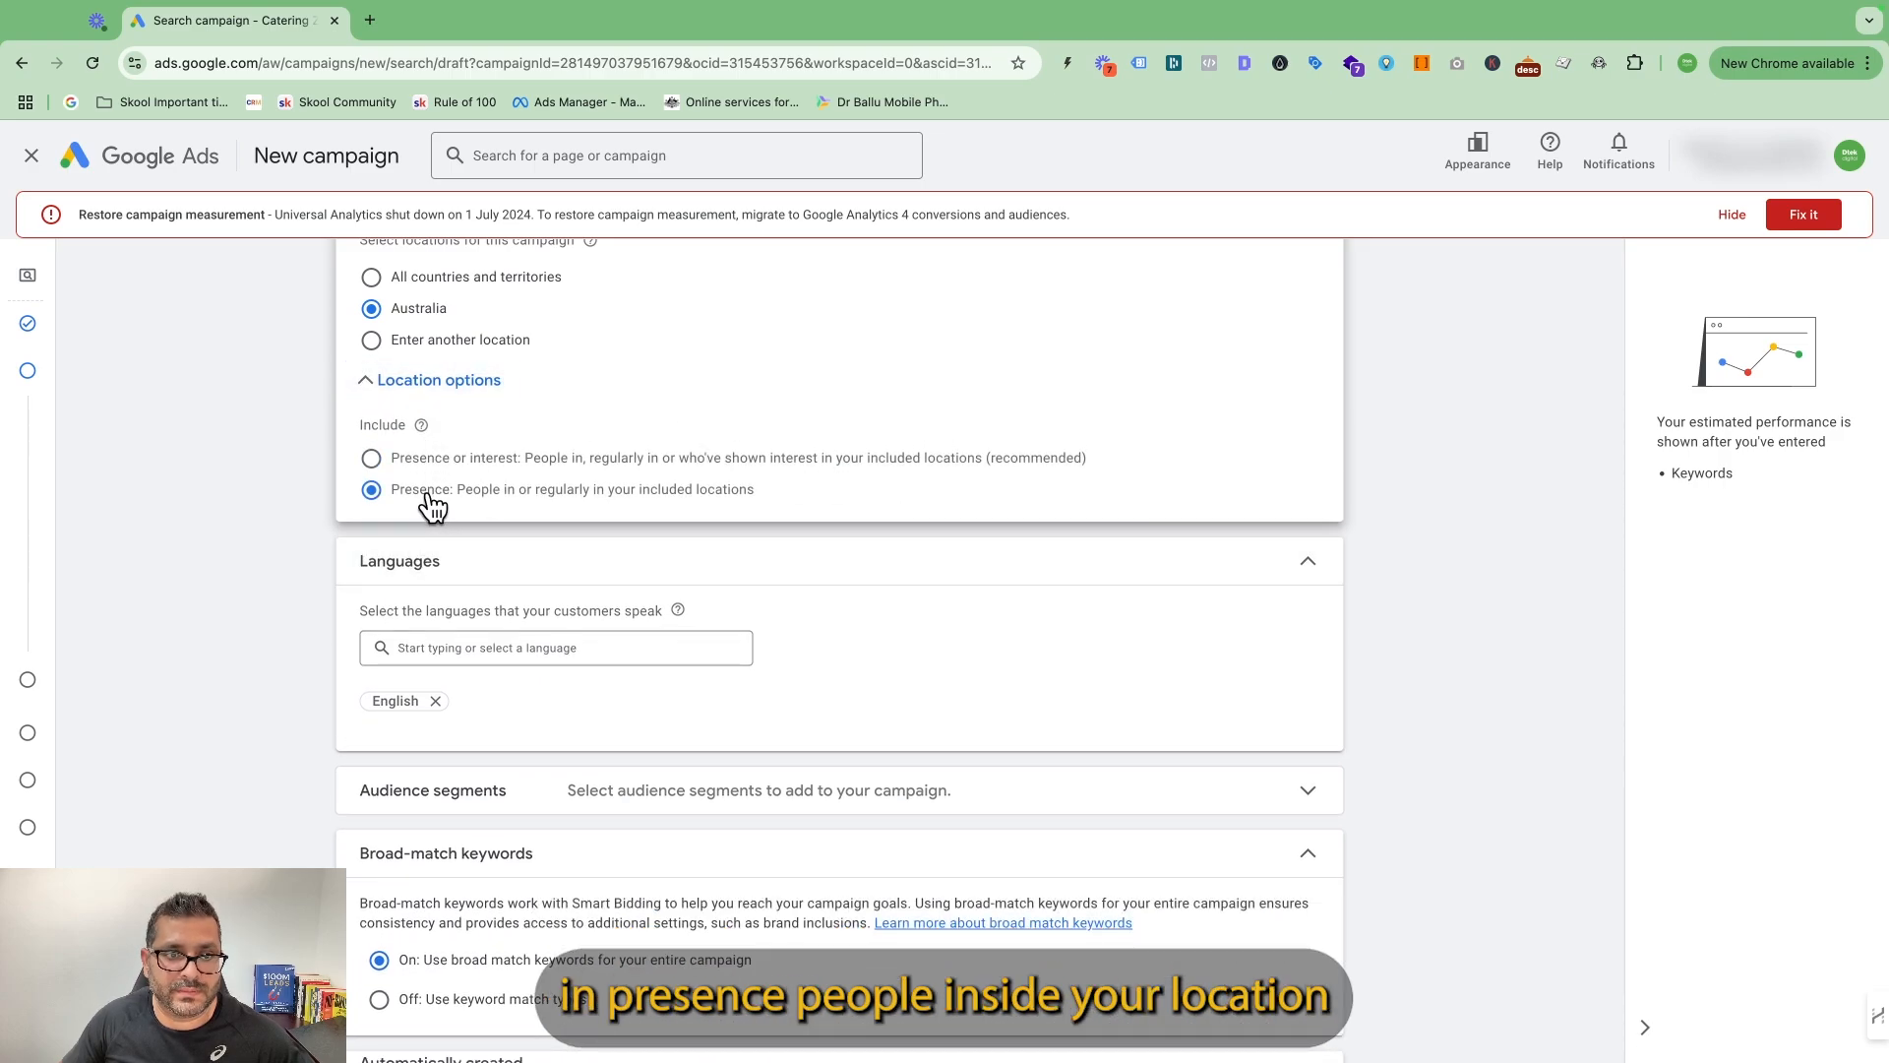
Review the remaining campaign settings, keep their defaults, and skip the keyword and asset generation.
{"action": "scroll", "coordinate": [1200, 581], "scroll_direction": "down", "scroll_amount": 3}
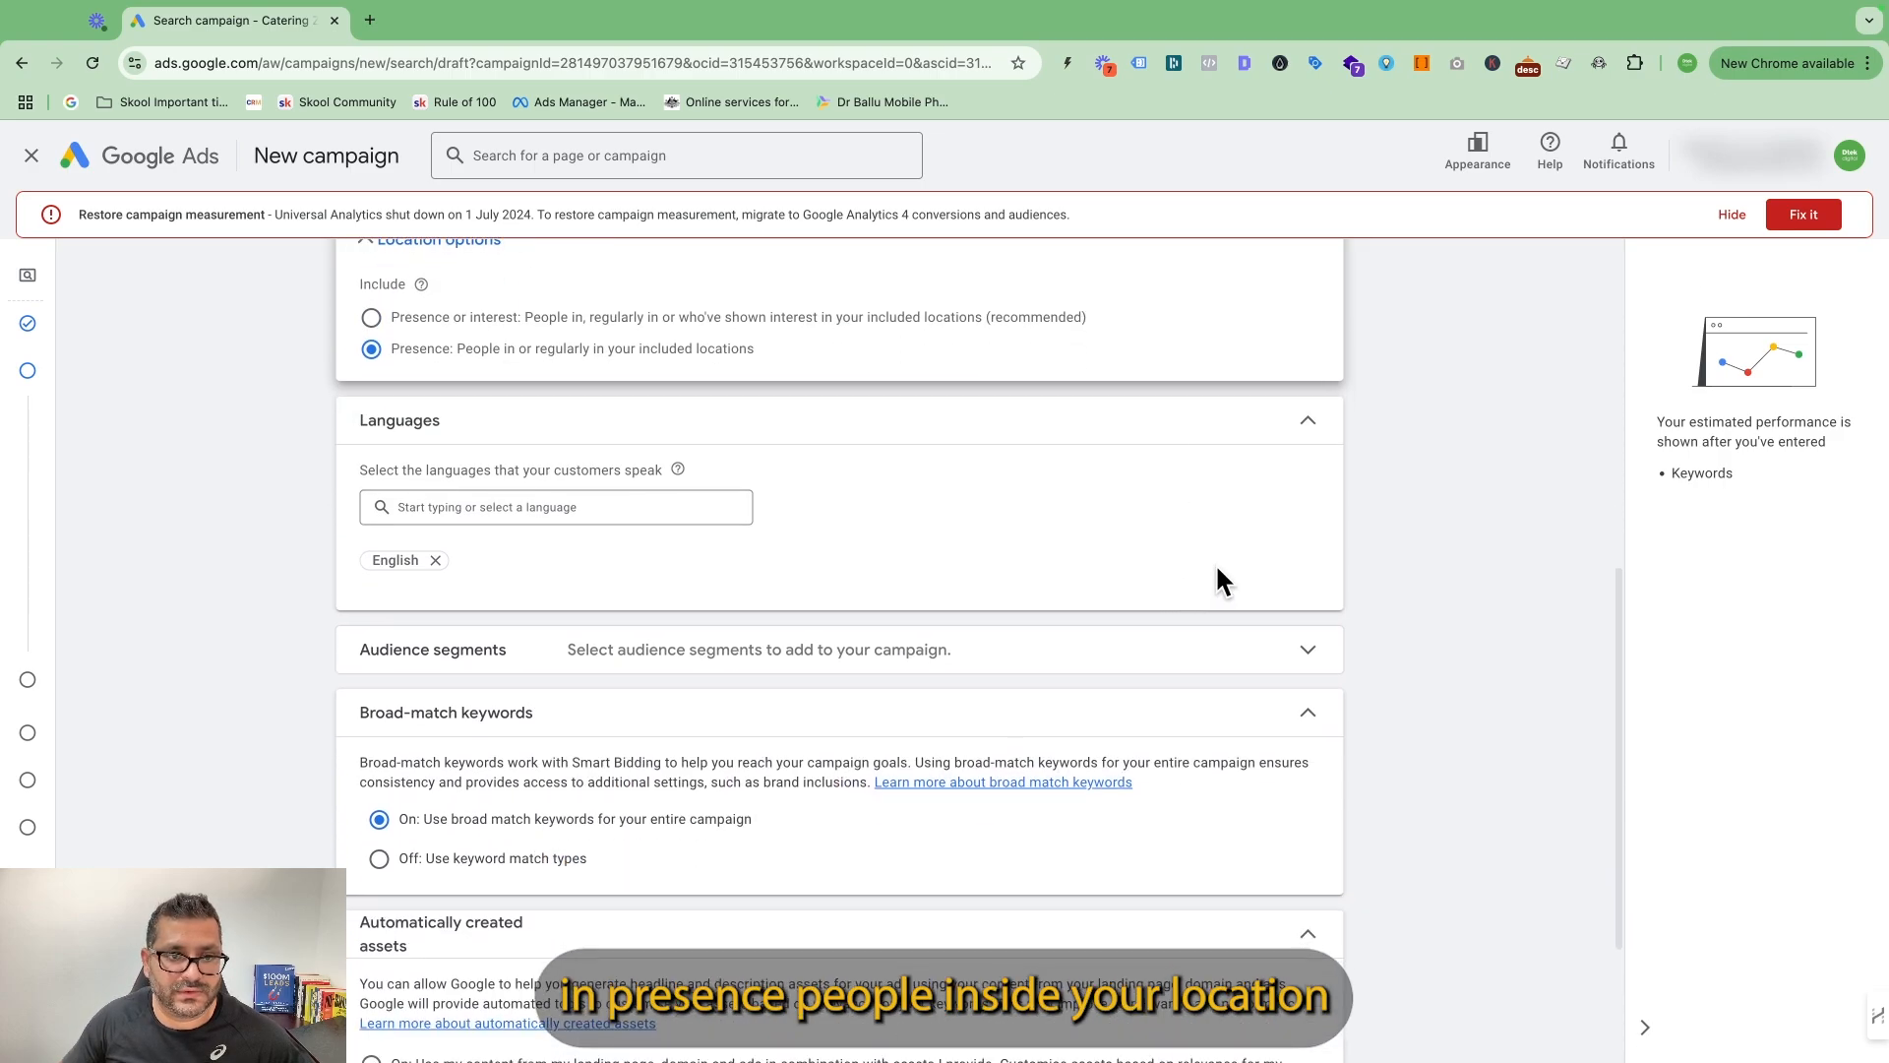
{"action": "scroll", "coordinate": [578, 779], "scroll_direction": "down", "scroll_amount": 1}
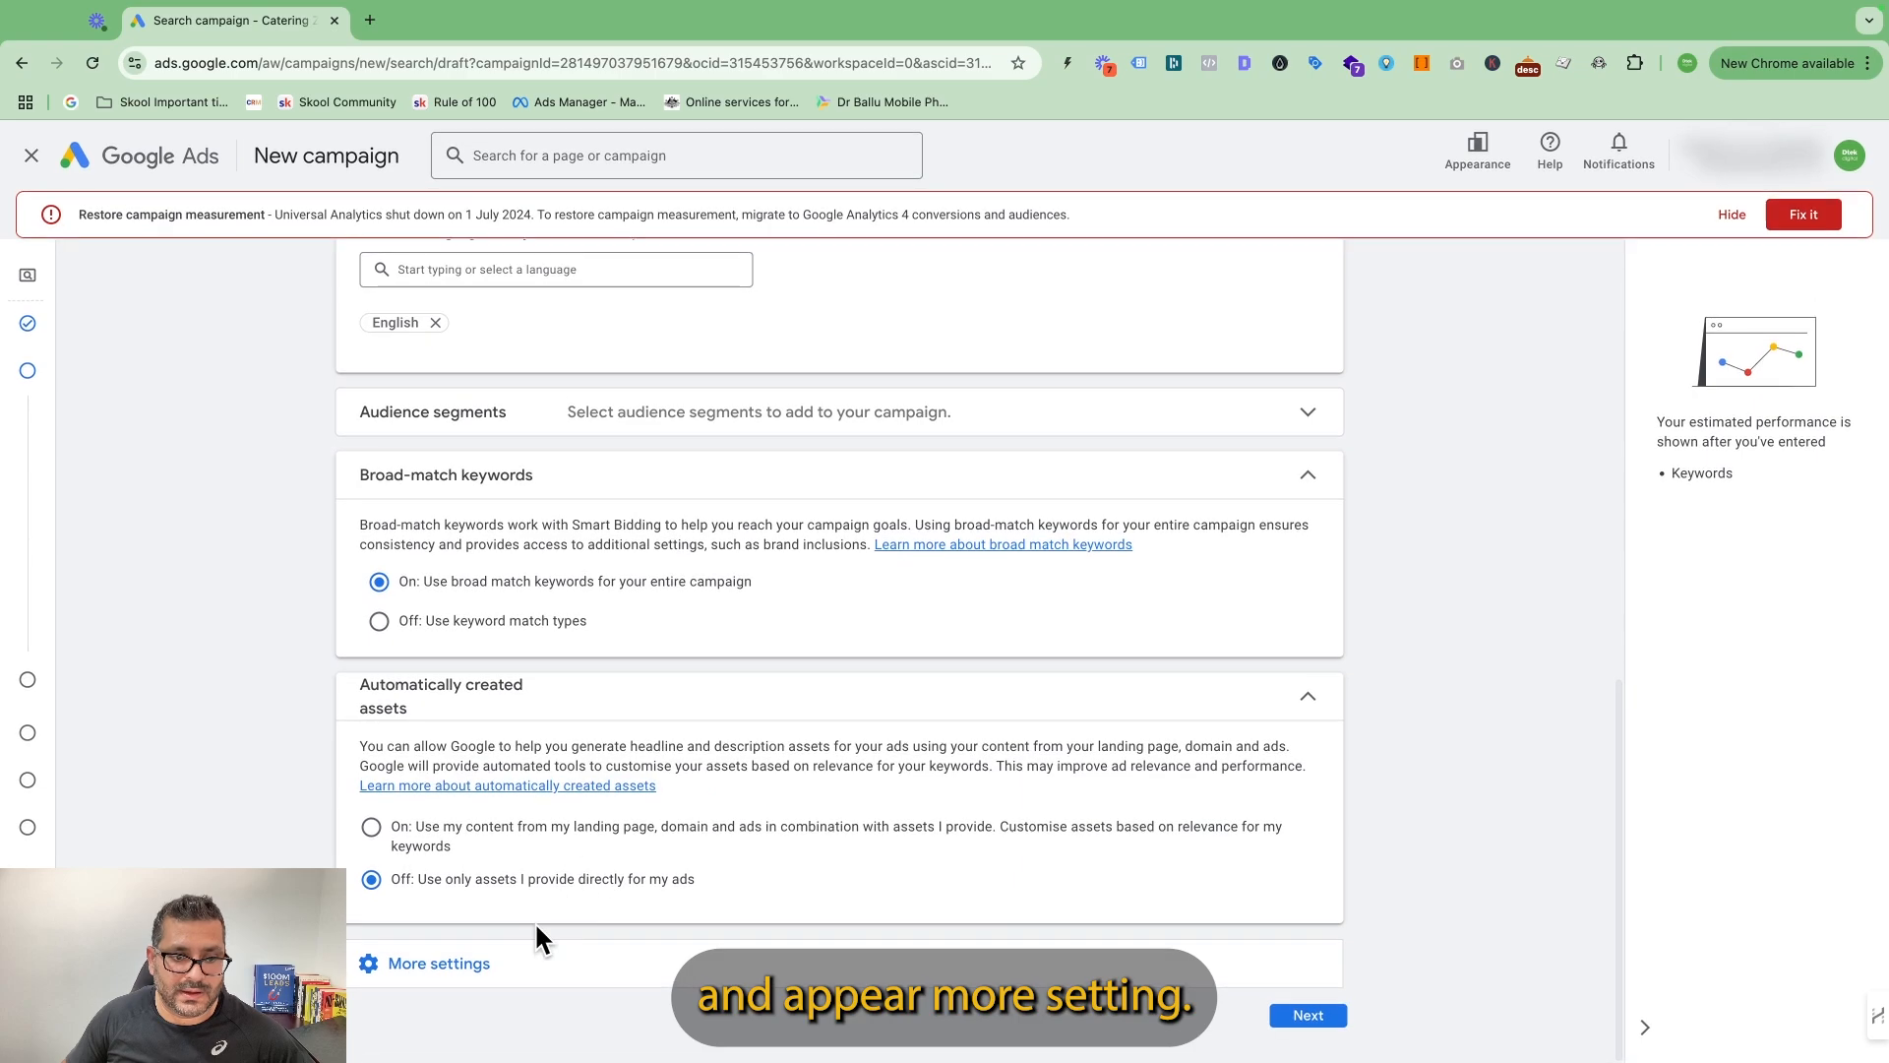
{"action": "scroll", "coordinate": [726, 862], "scroll_direction": "down", "scroll_amount": 2}
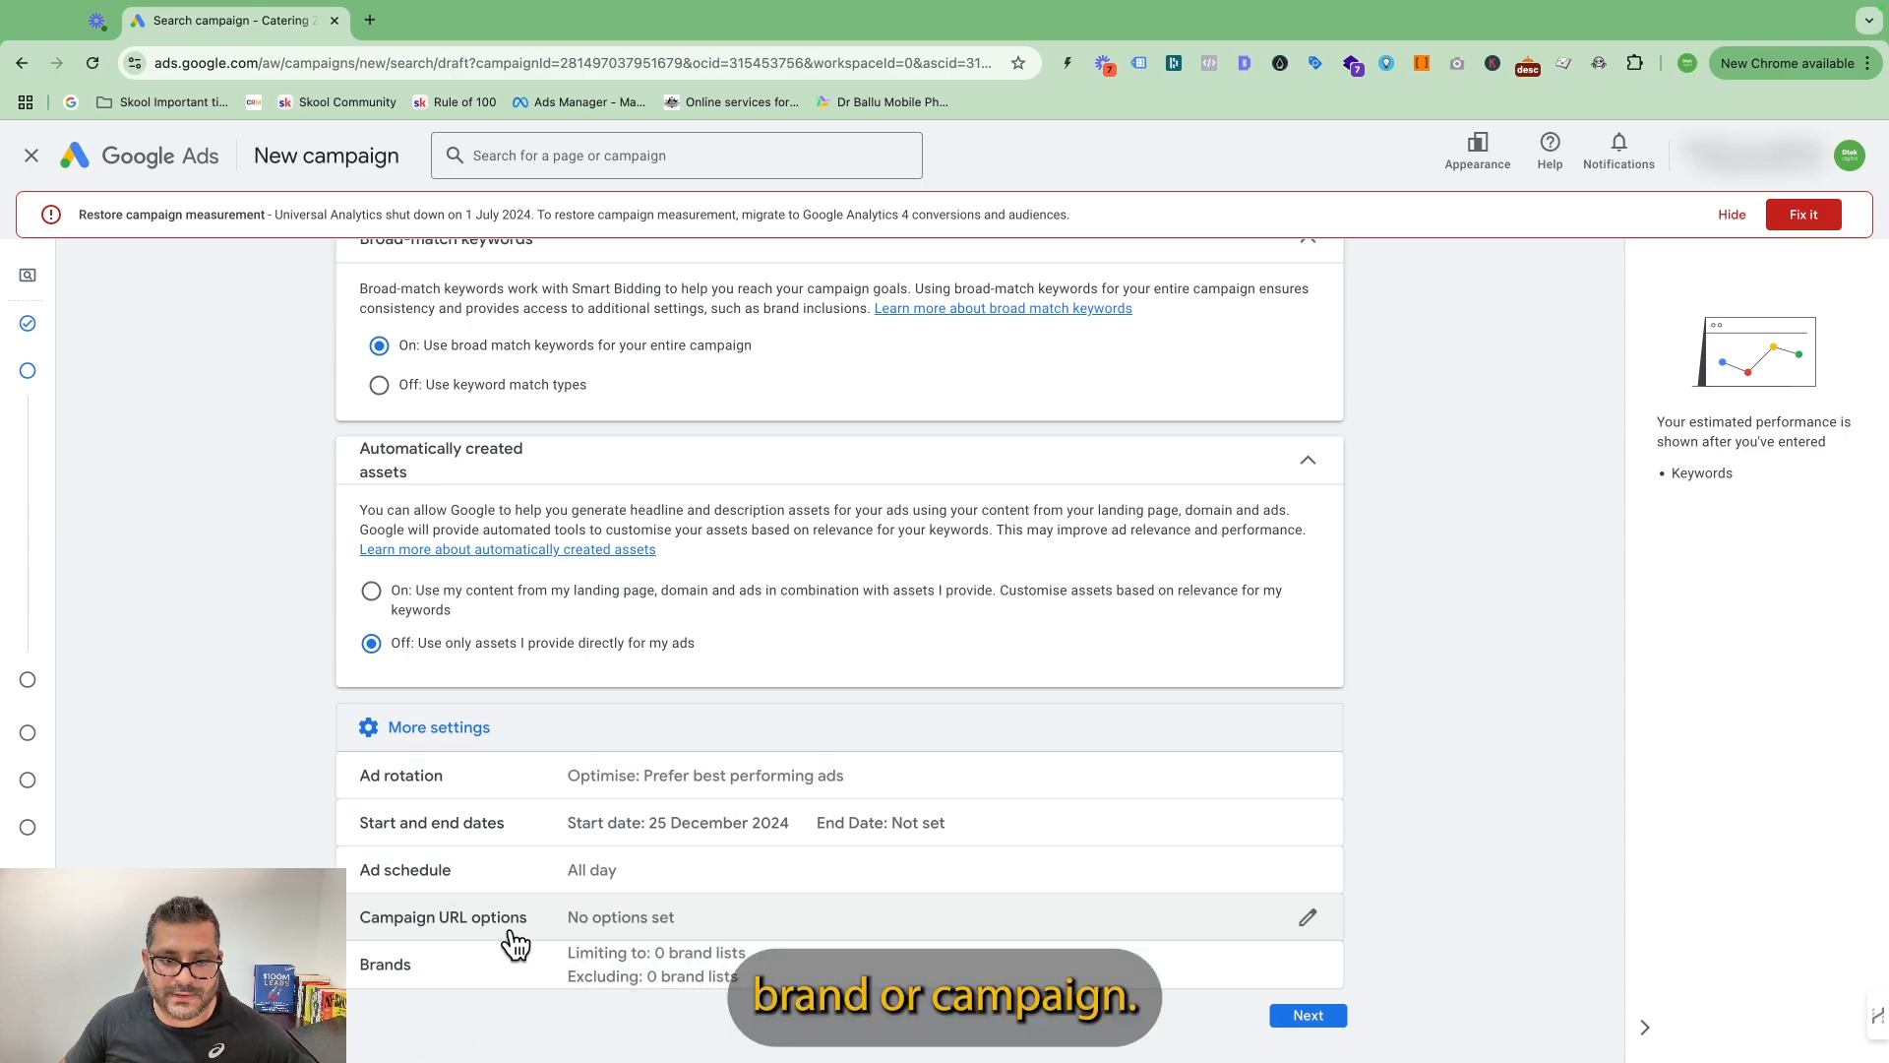
{"action": "left_click", "coordinate": [1308, 1016]}
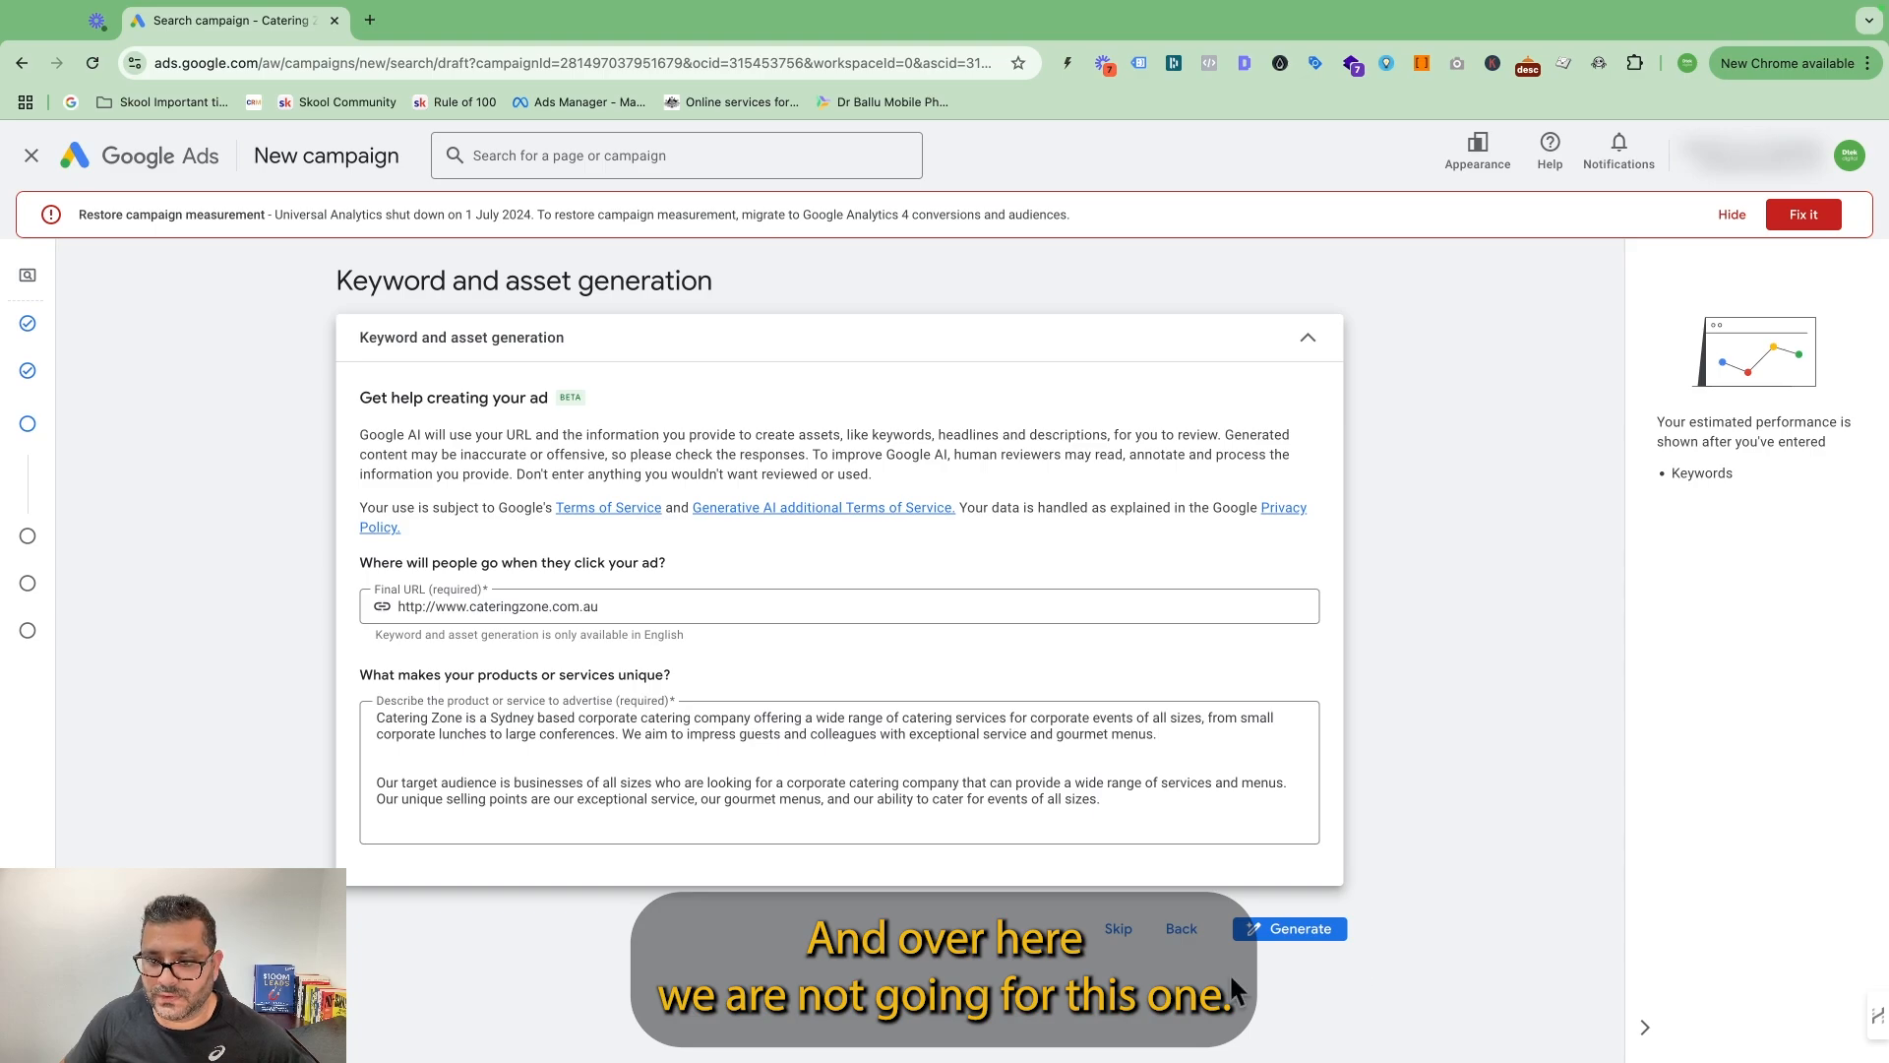
{"action": "left_click", "coordinate": [1118, 934]}
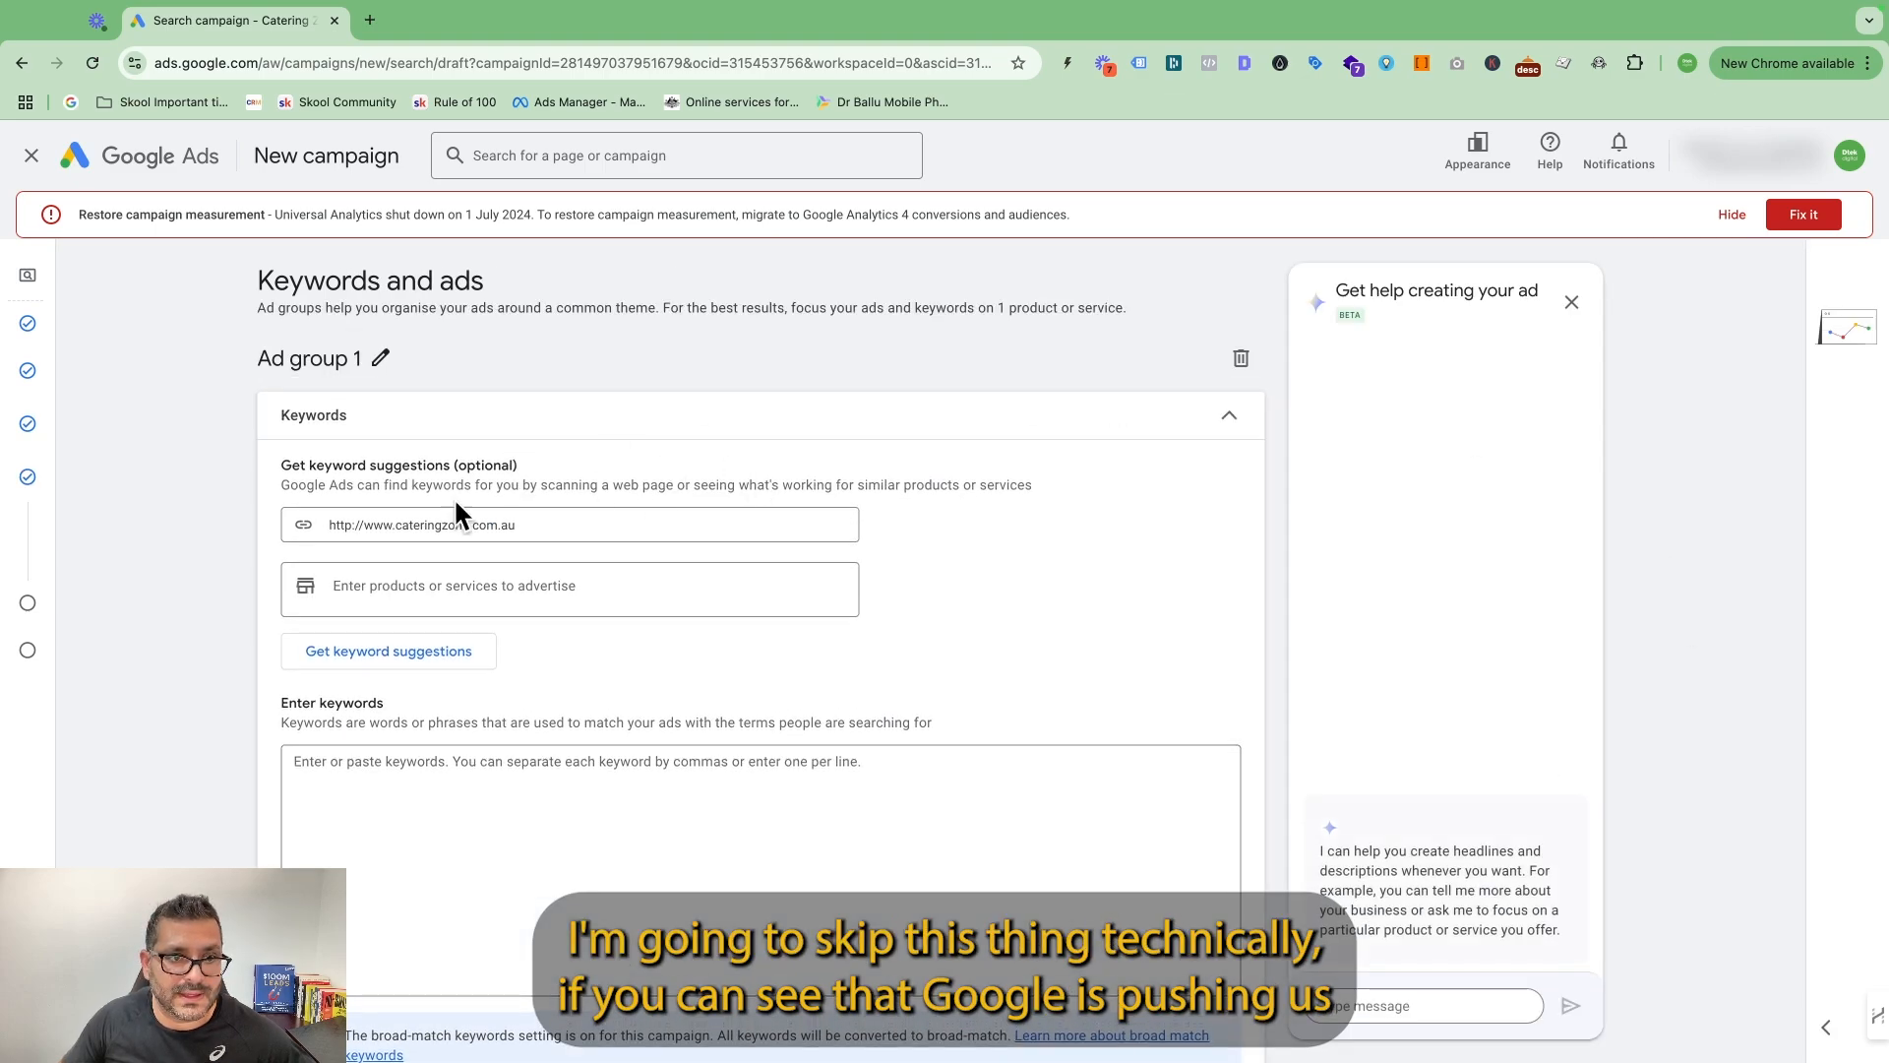
Look over the keywords and responsive search ad, leave them unchanged, and set the average daily budget to $11.
{"action": "scroll", "coordinate": [686, 671], "scroll_direction": "down", "scroll_amount": 10}
{"action": "scroll", "coordinate": [735, 601], "scroll_direction": "down", "scroll_amount": 8}
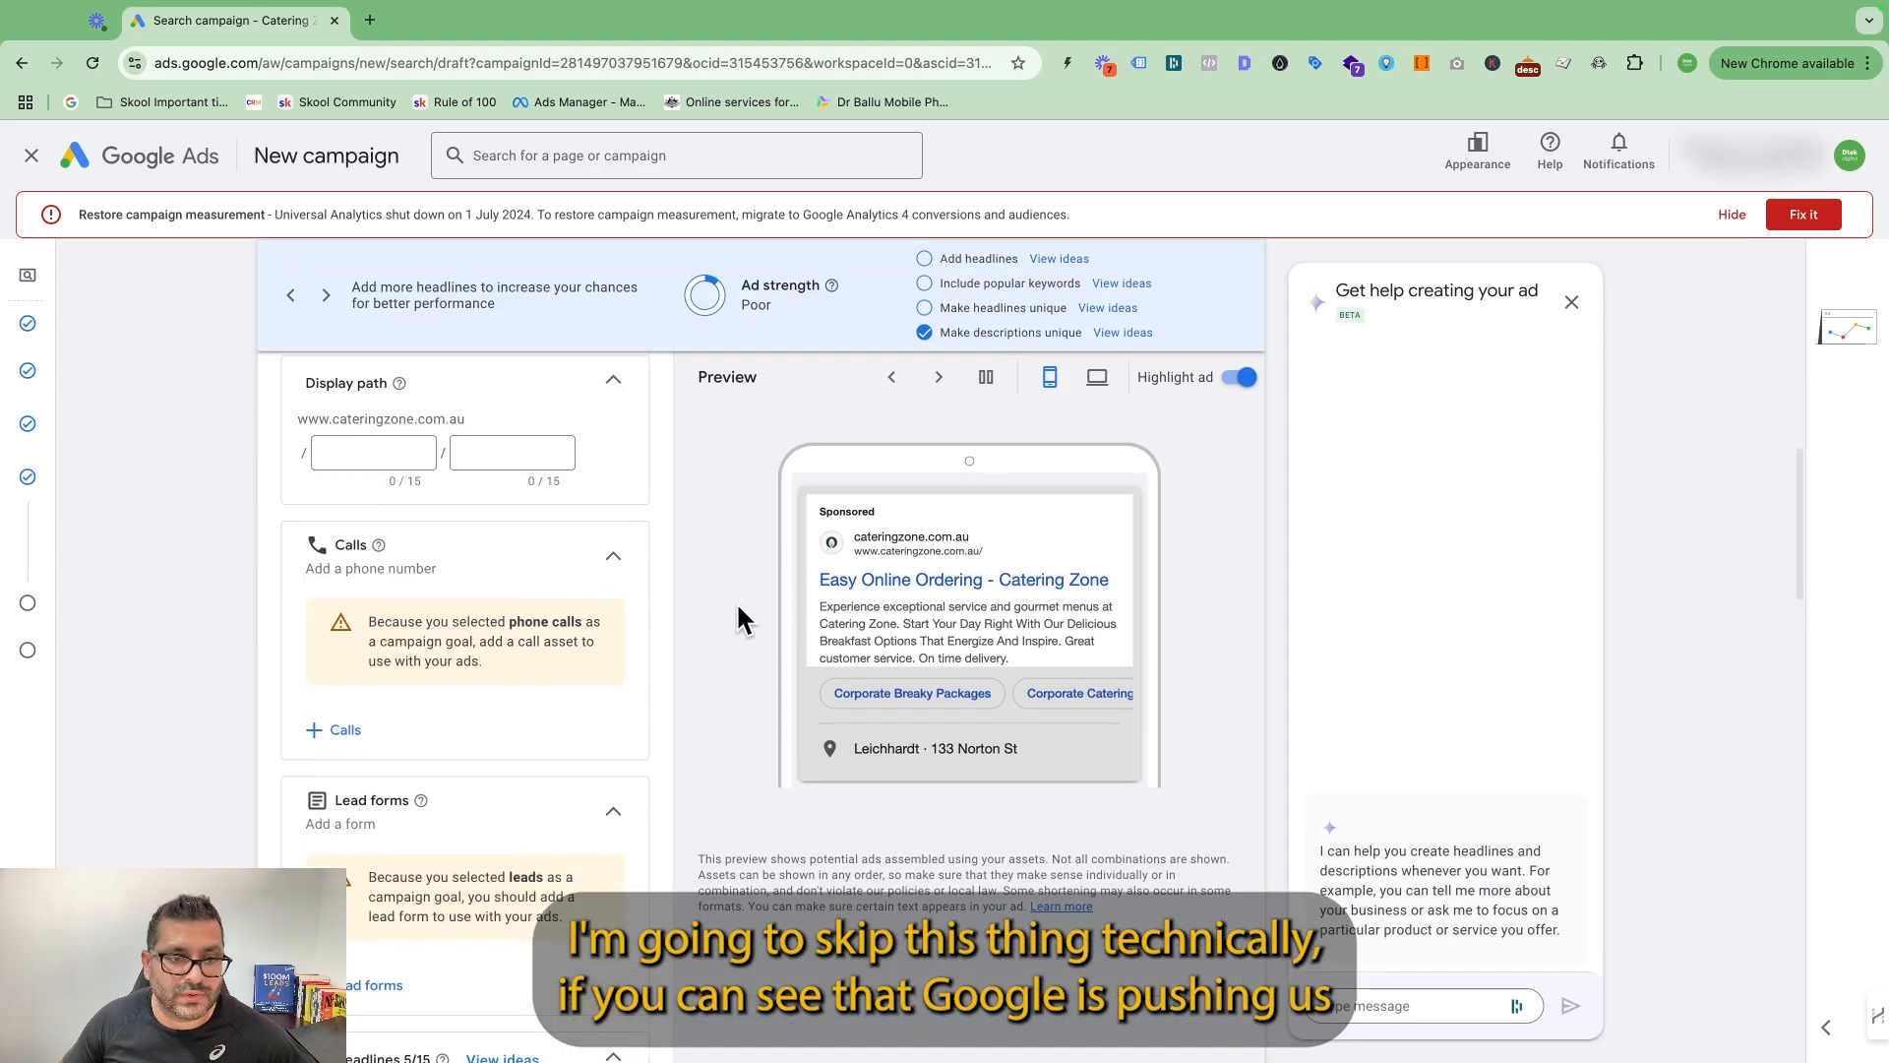
{"action": "scroll", "coordinate": [732, 605], "scroll_direction": "down", "scroll_amount": 2}
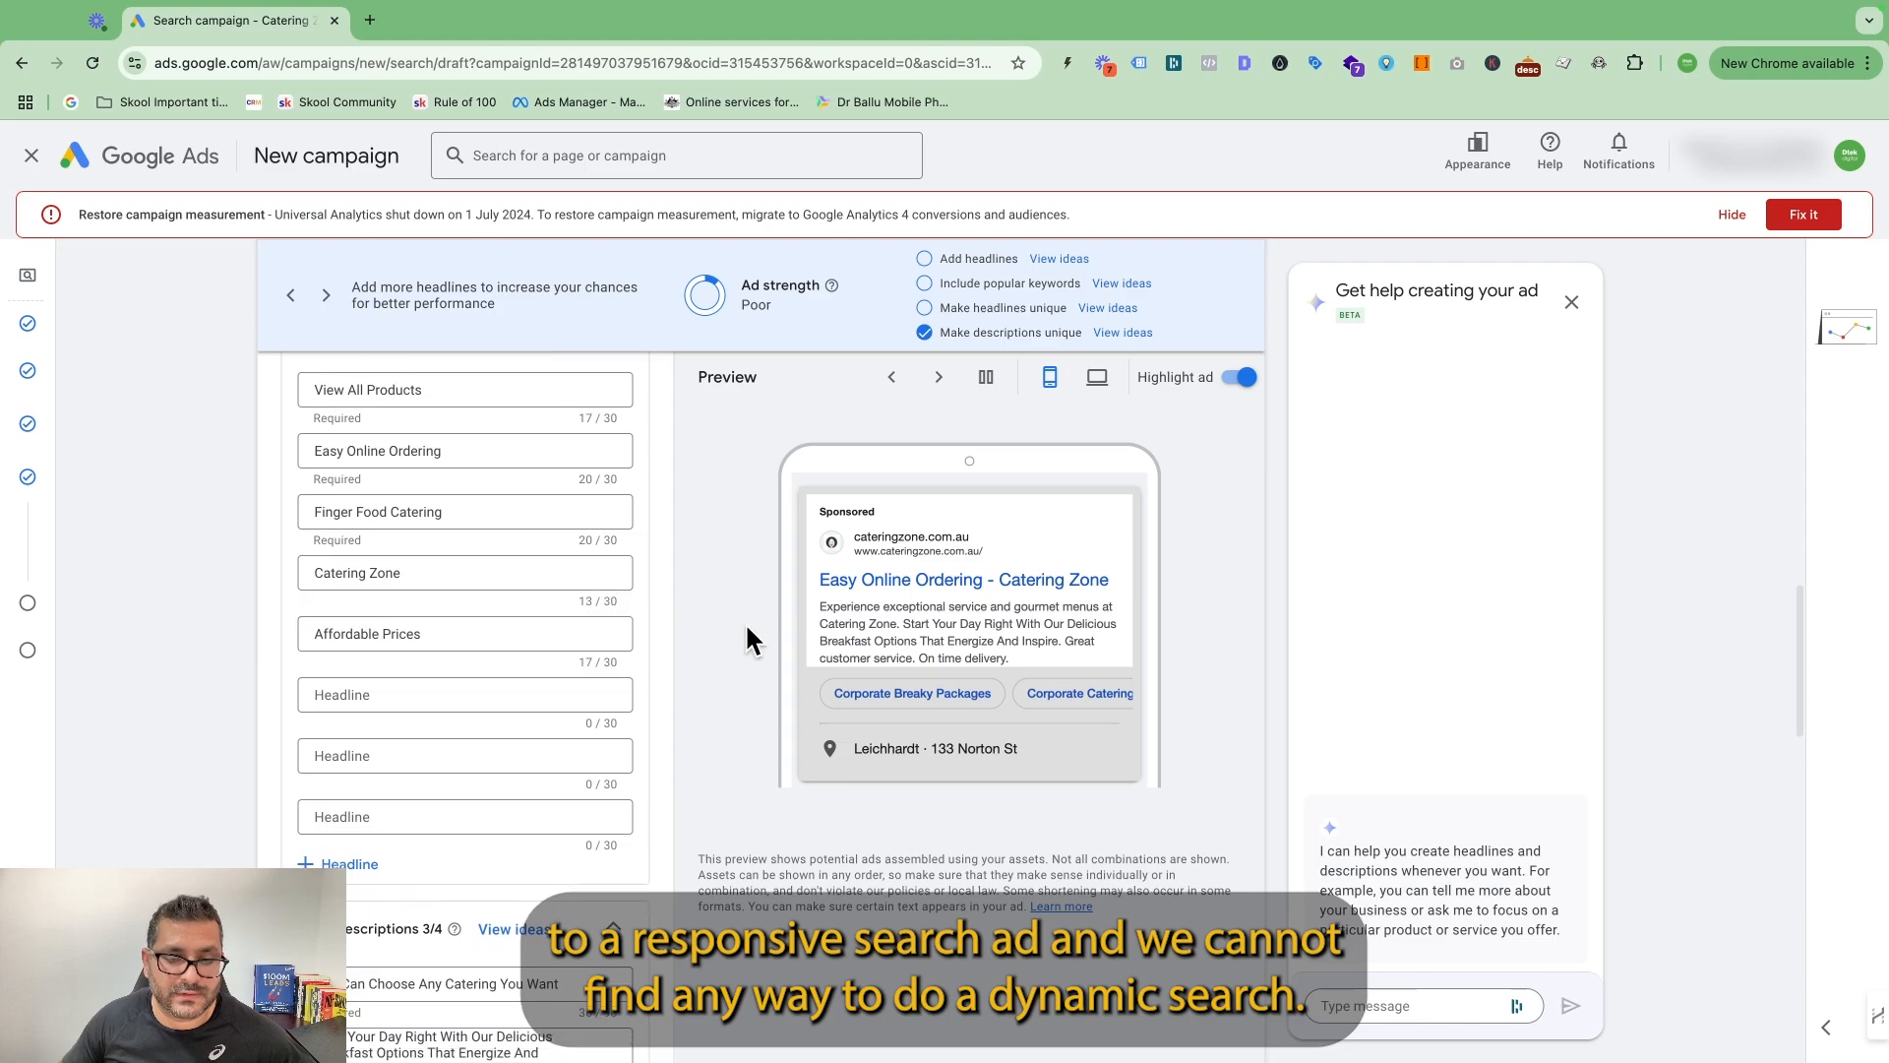
{"action": "scroll", "coordinate": [742, 620], "scroll_direction": "up", "scroll_amount": 10}
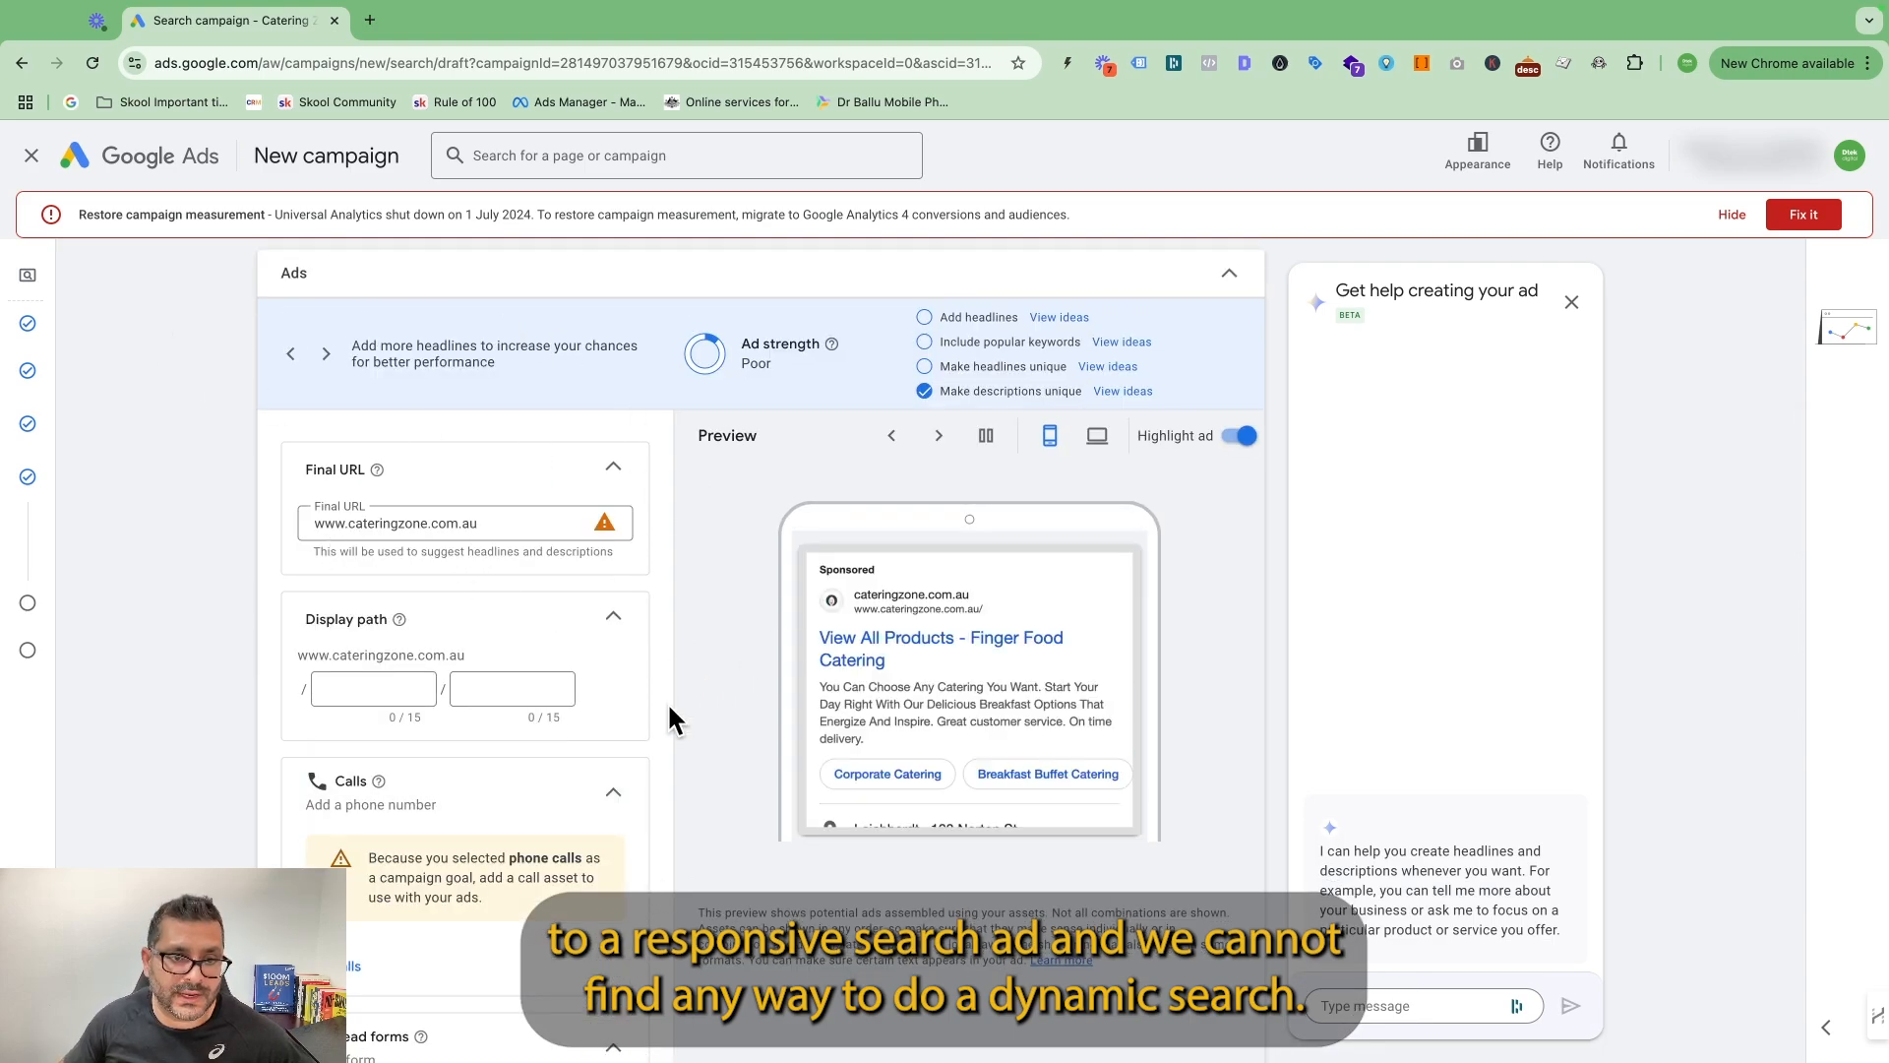
{"action": "scroll", "coordinate": [740, 667], "scroll_direction": "down", "scroll_amount": 10}
{"action": "scroll", "coordinate": [876, 728], "scroll_direction": "down", "scroll_amount": 6}
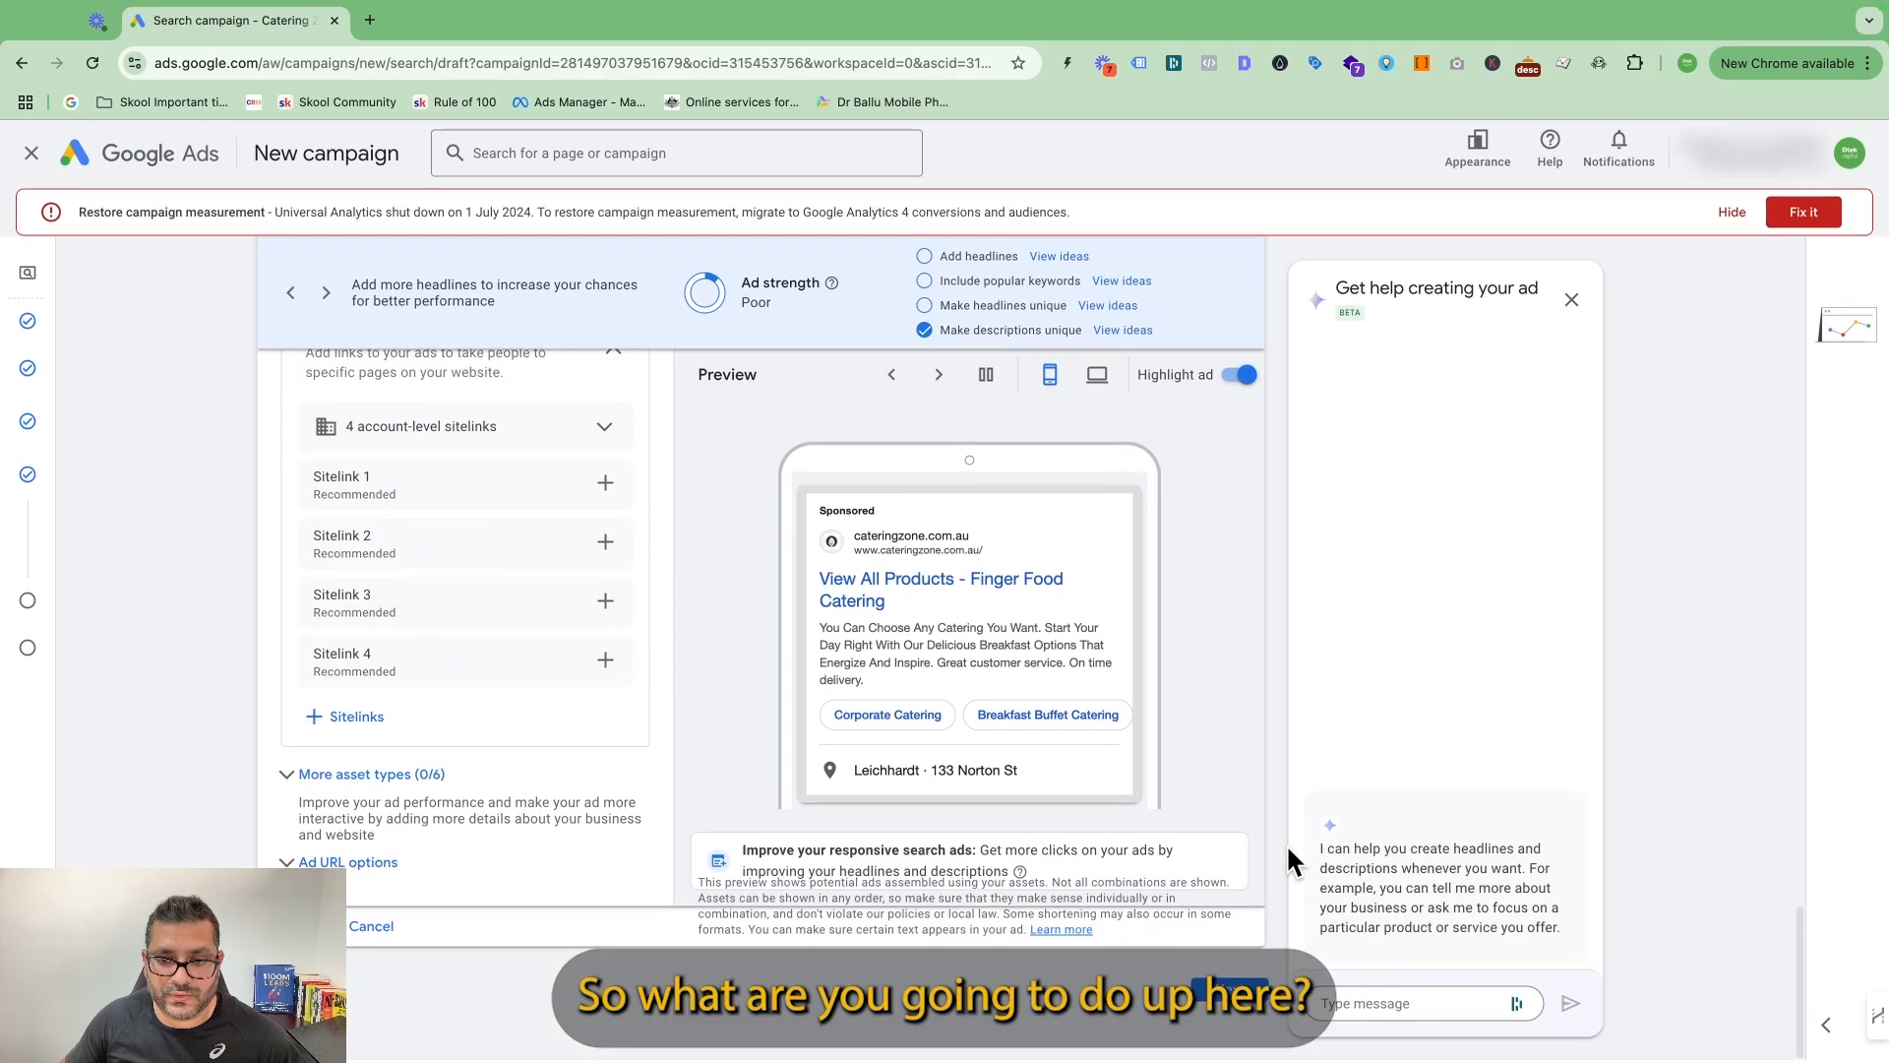
{"action": "left_click", "coordinate": [1229, 991]}
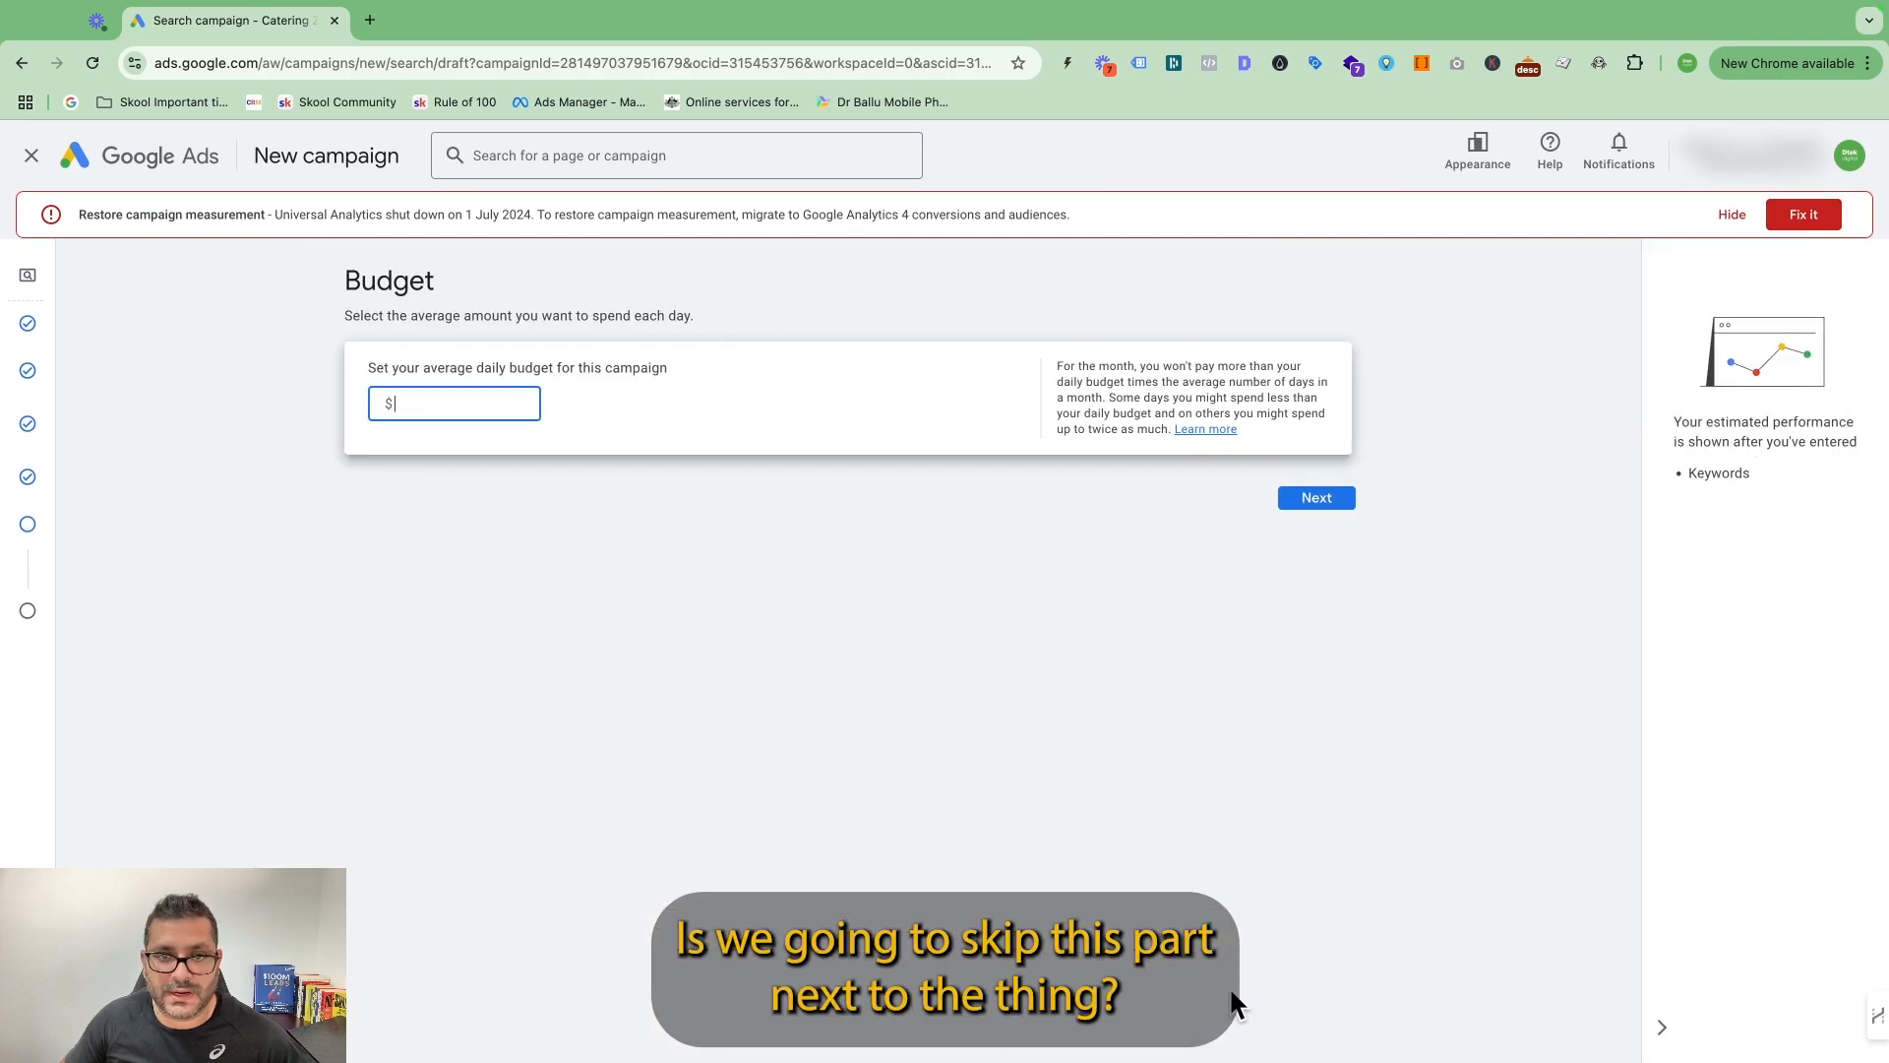
{"action": "type", "text": "11"}
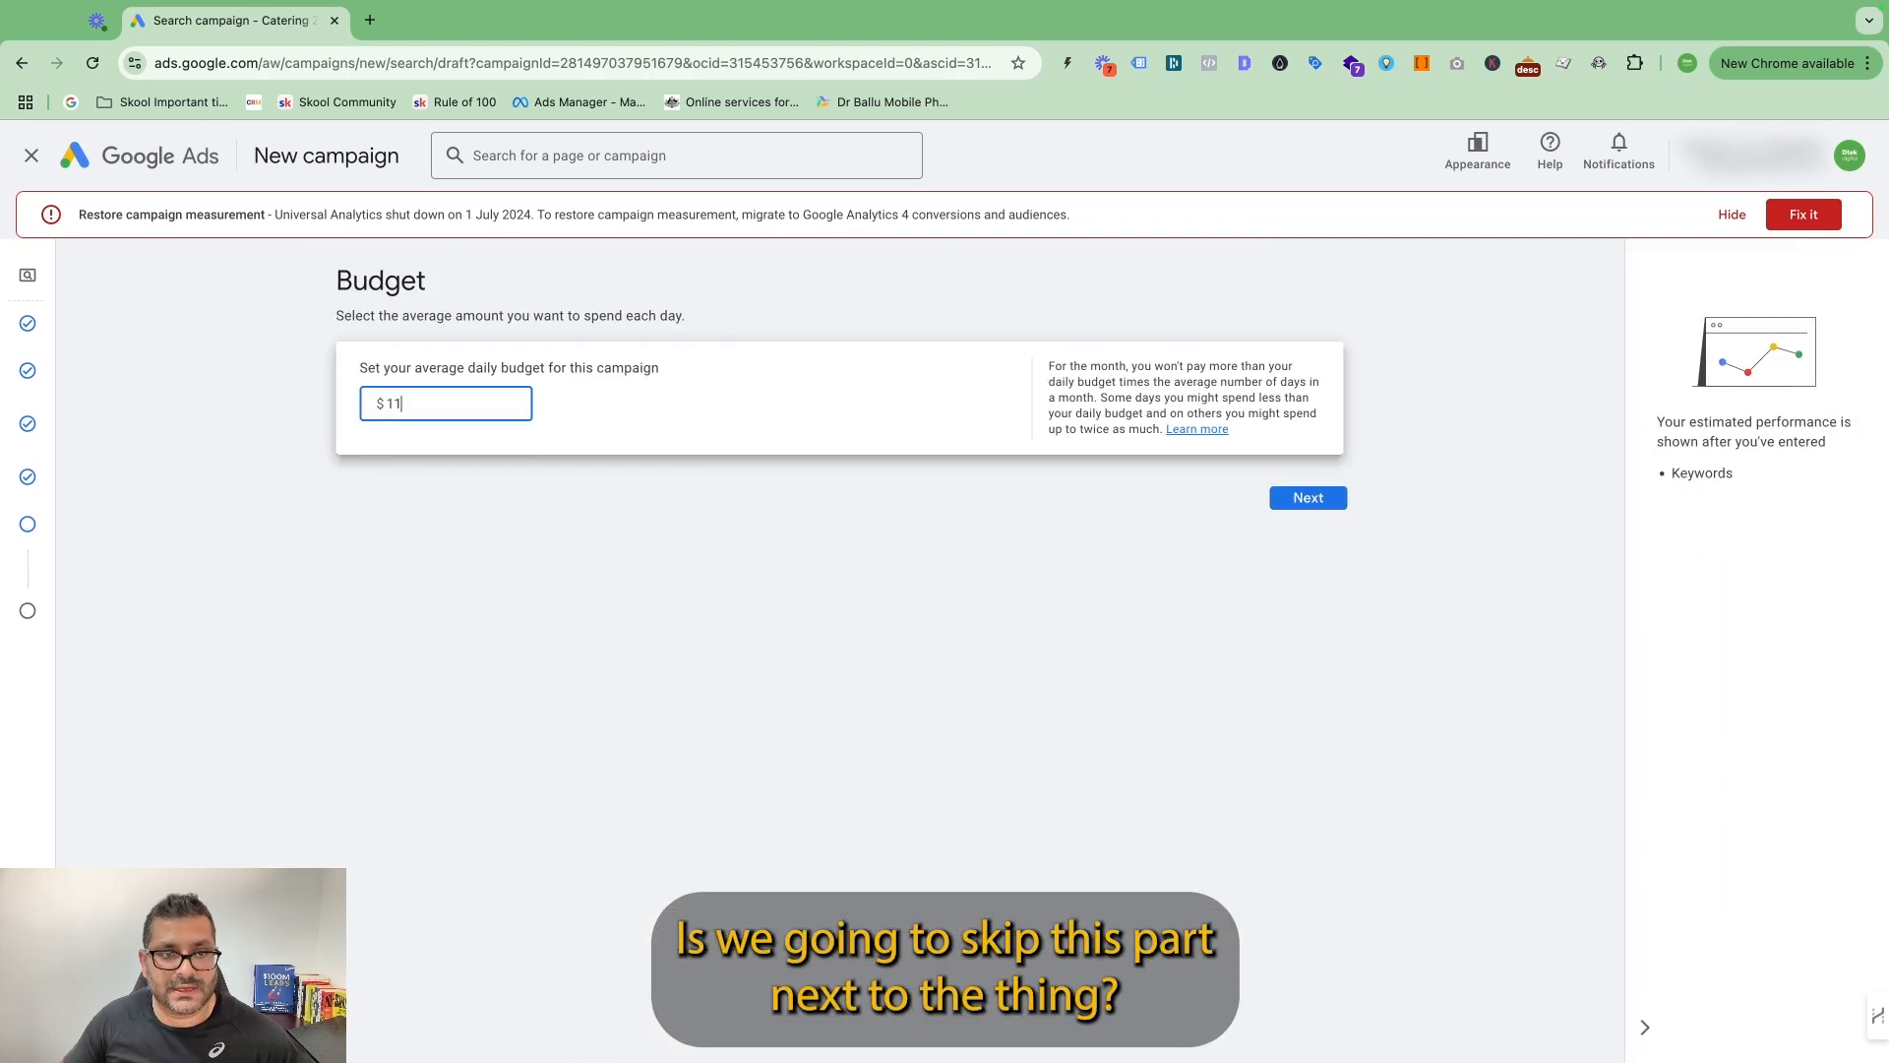
{"action": "type", "text": "0"}
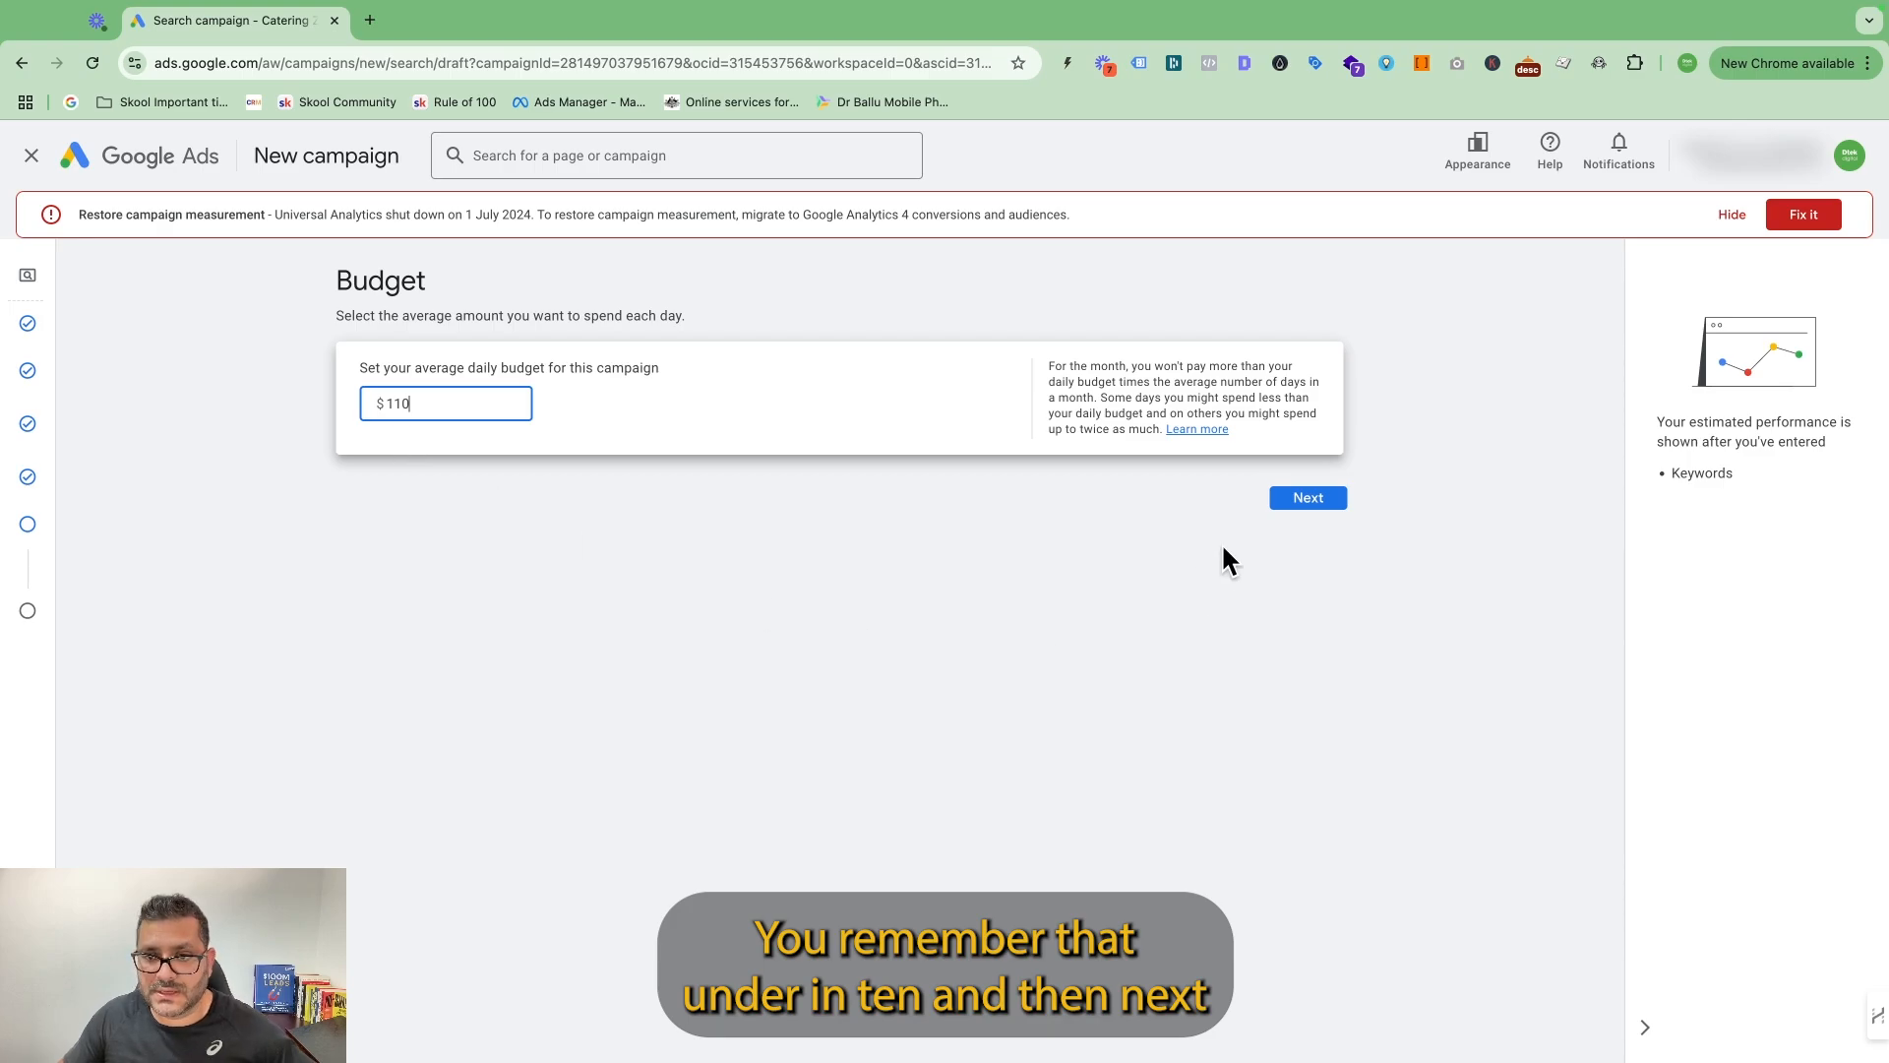
Set the average daily budget to $110 and publish the campaign despite its missing keywords.
{"action": "left_click", "coordinate": [1308, 498]}
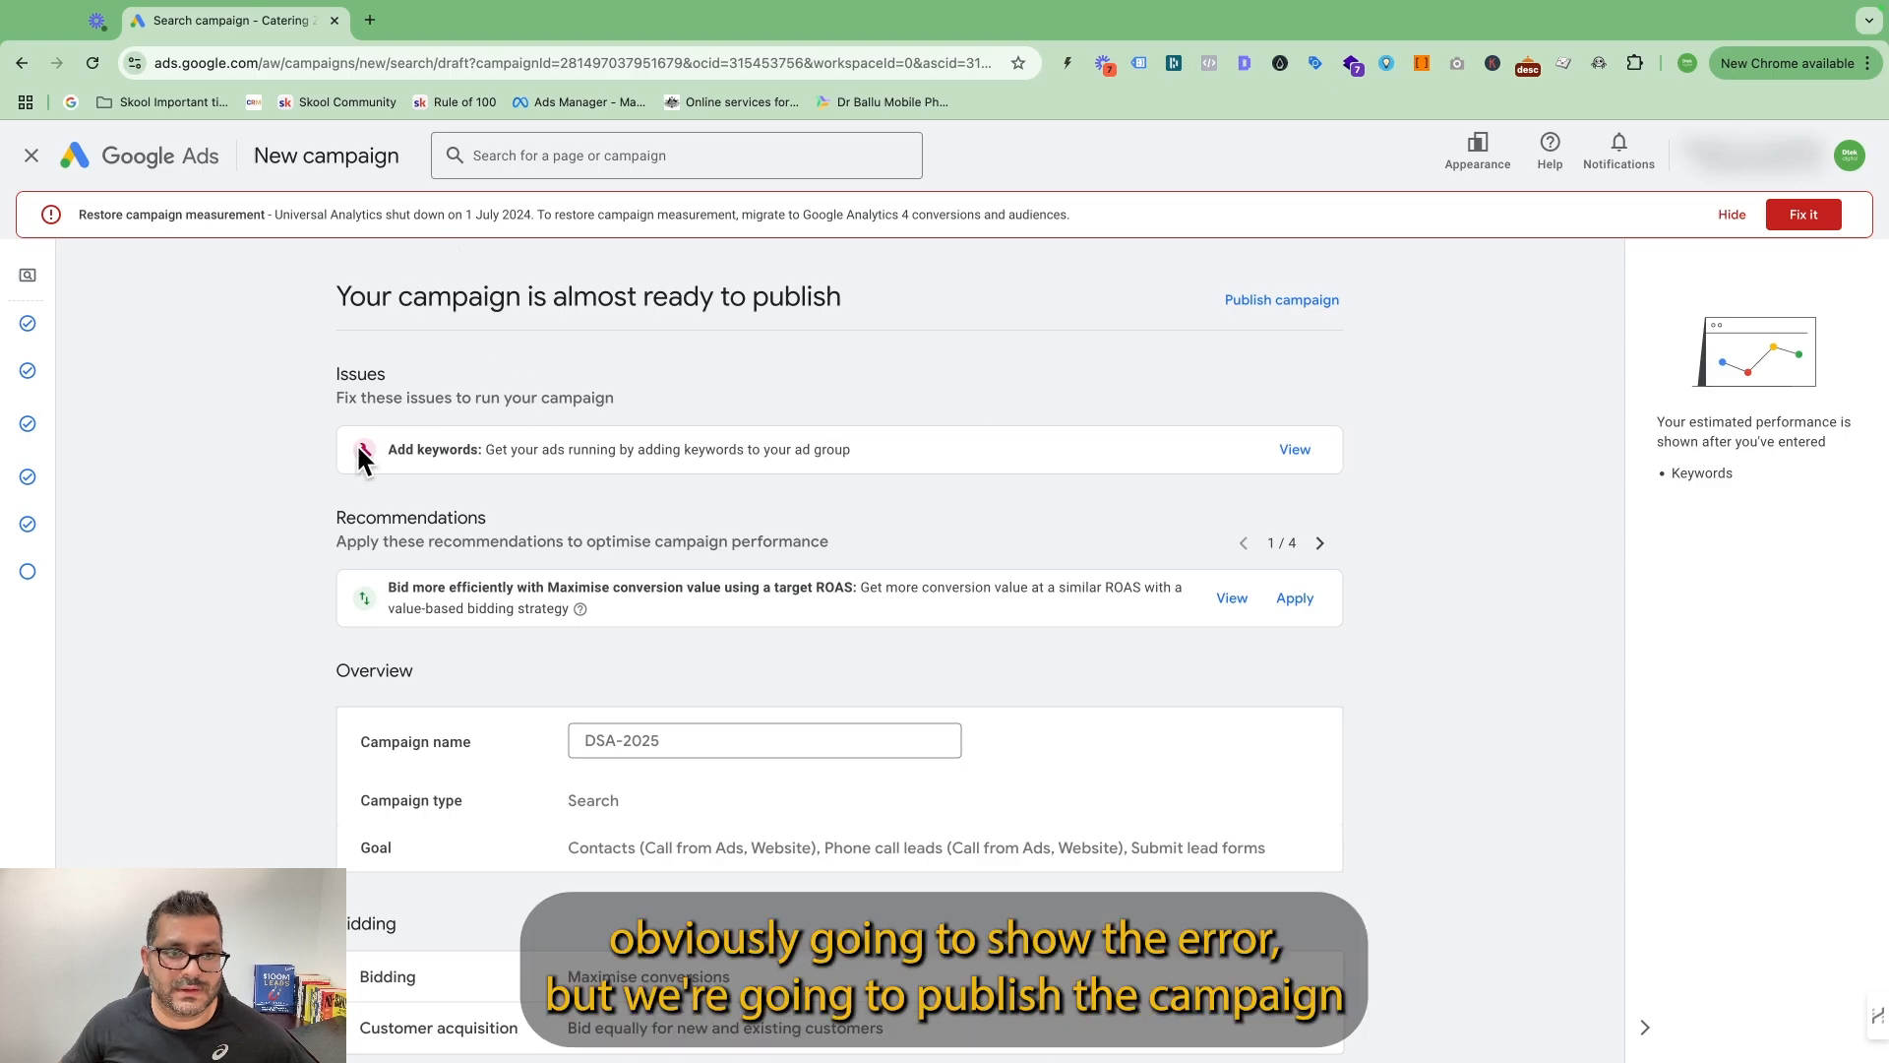
{"action": "left_click", "coordinate": [1261, 301]}
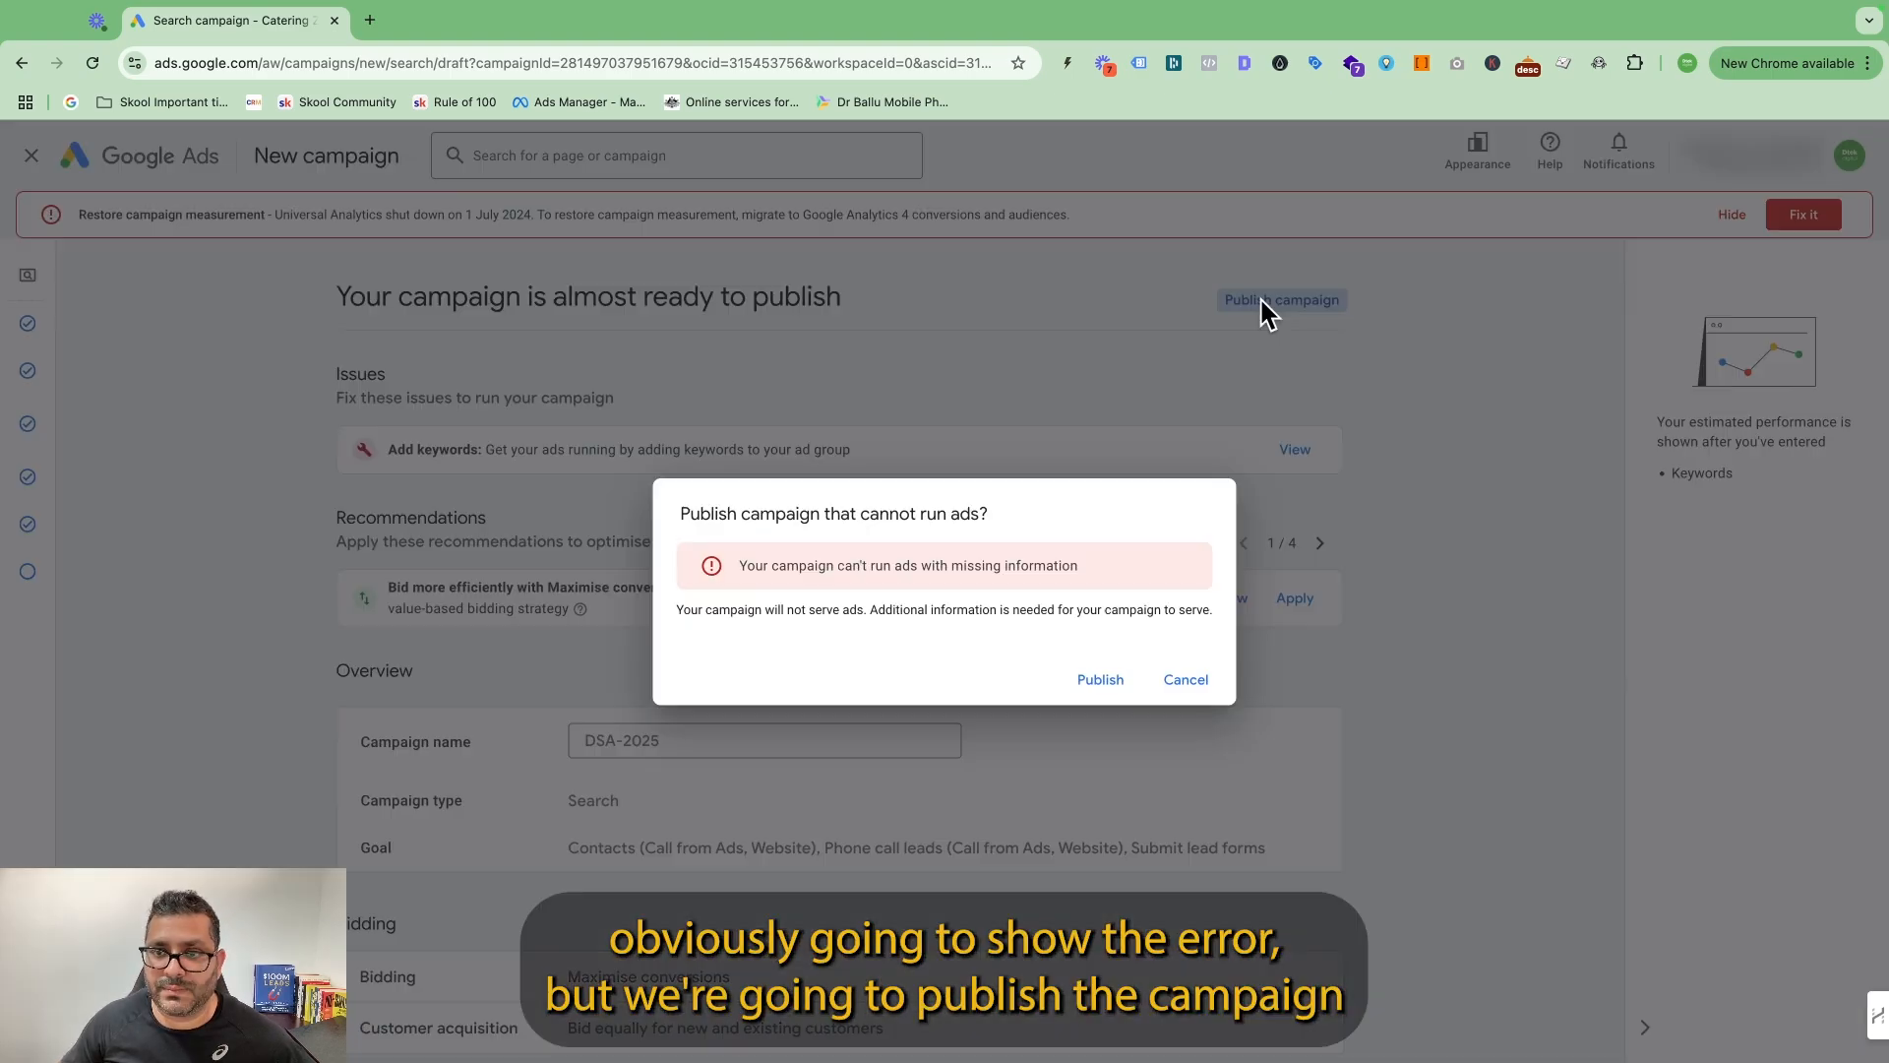
{"action": "left_click", "coordinate": [1096, 683]}
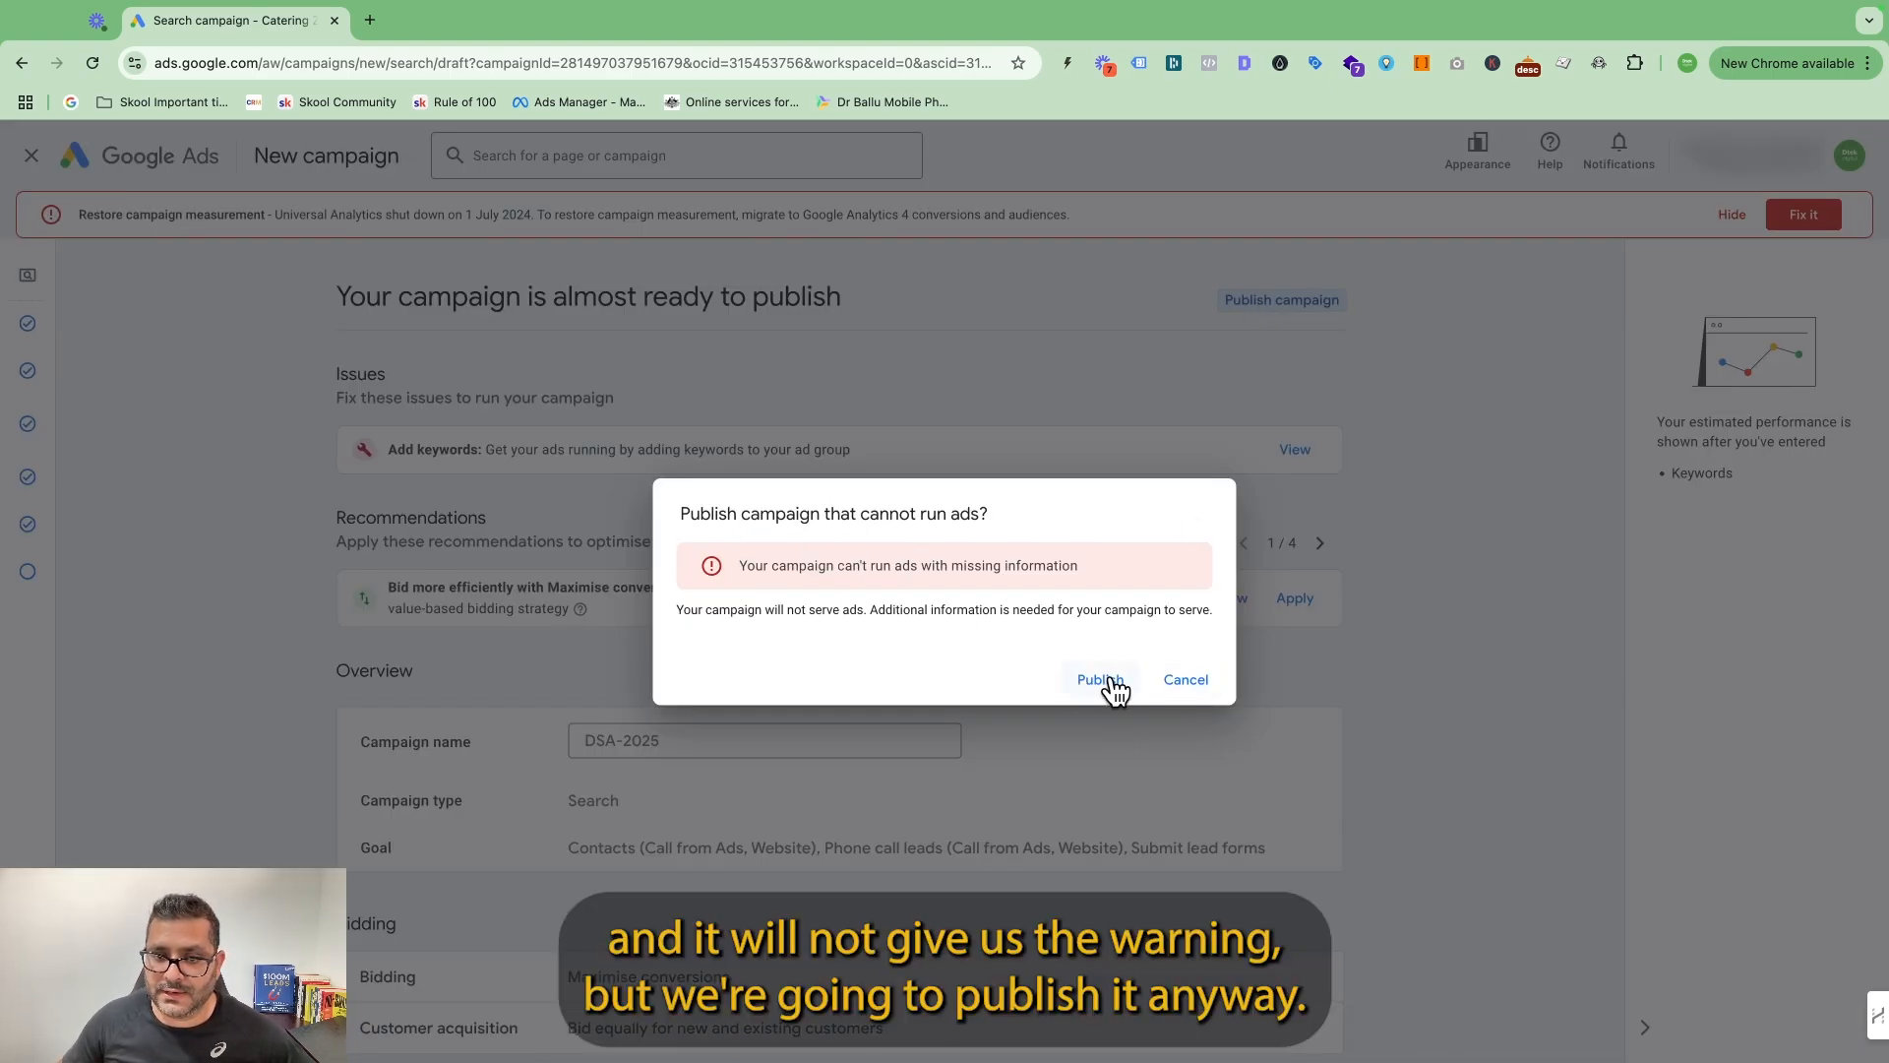
{"action": "left_click", "coordinate": [1100, 681]}
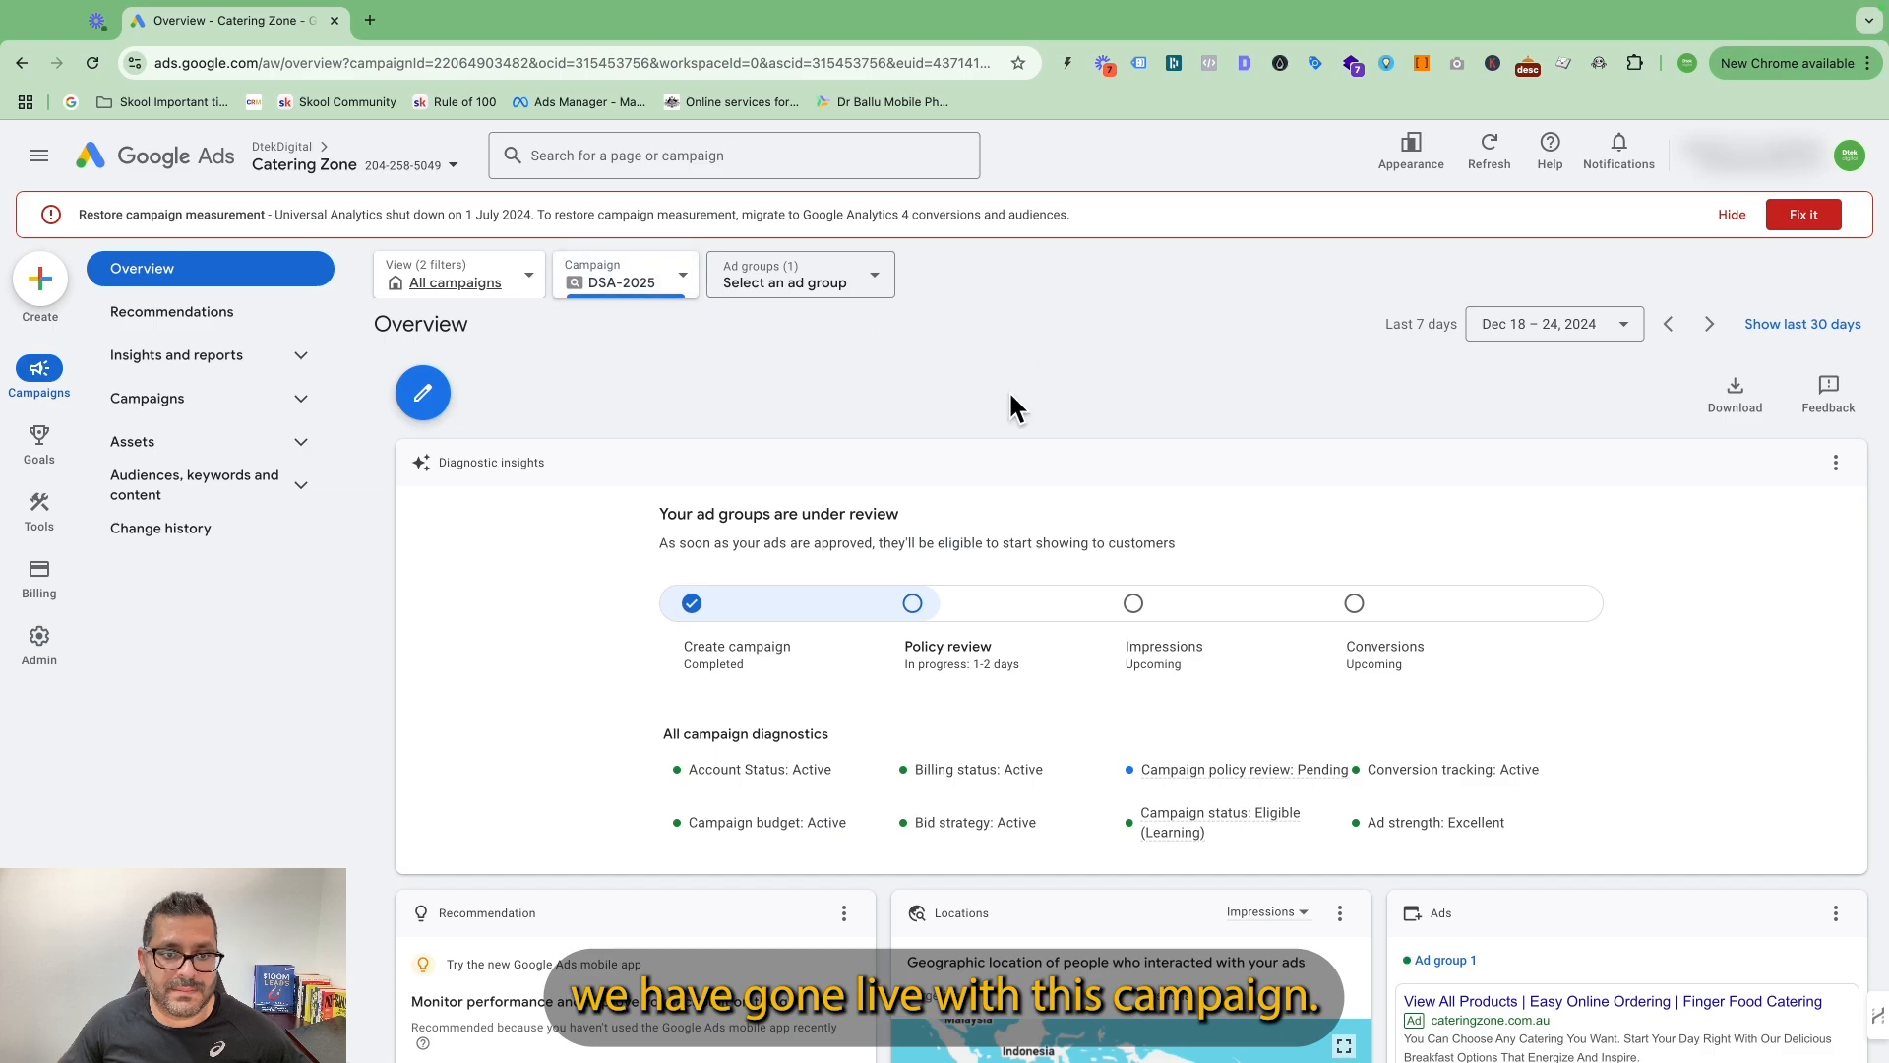
Open the ad groups of the DSA-2025 campaign from the campaign list.
{"action": "scroll", "coordinate": [1210, 523], "scroll_direction": "down", "scroll_amount": 1}
{"action": "left_click", "coordinate": [305, 402]}
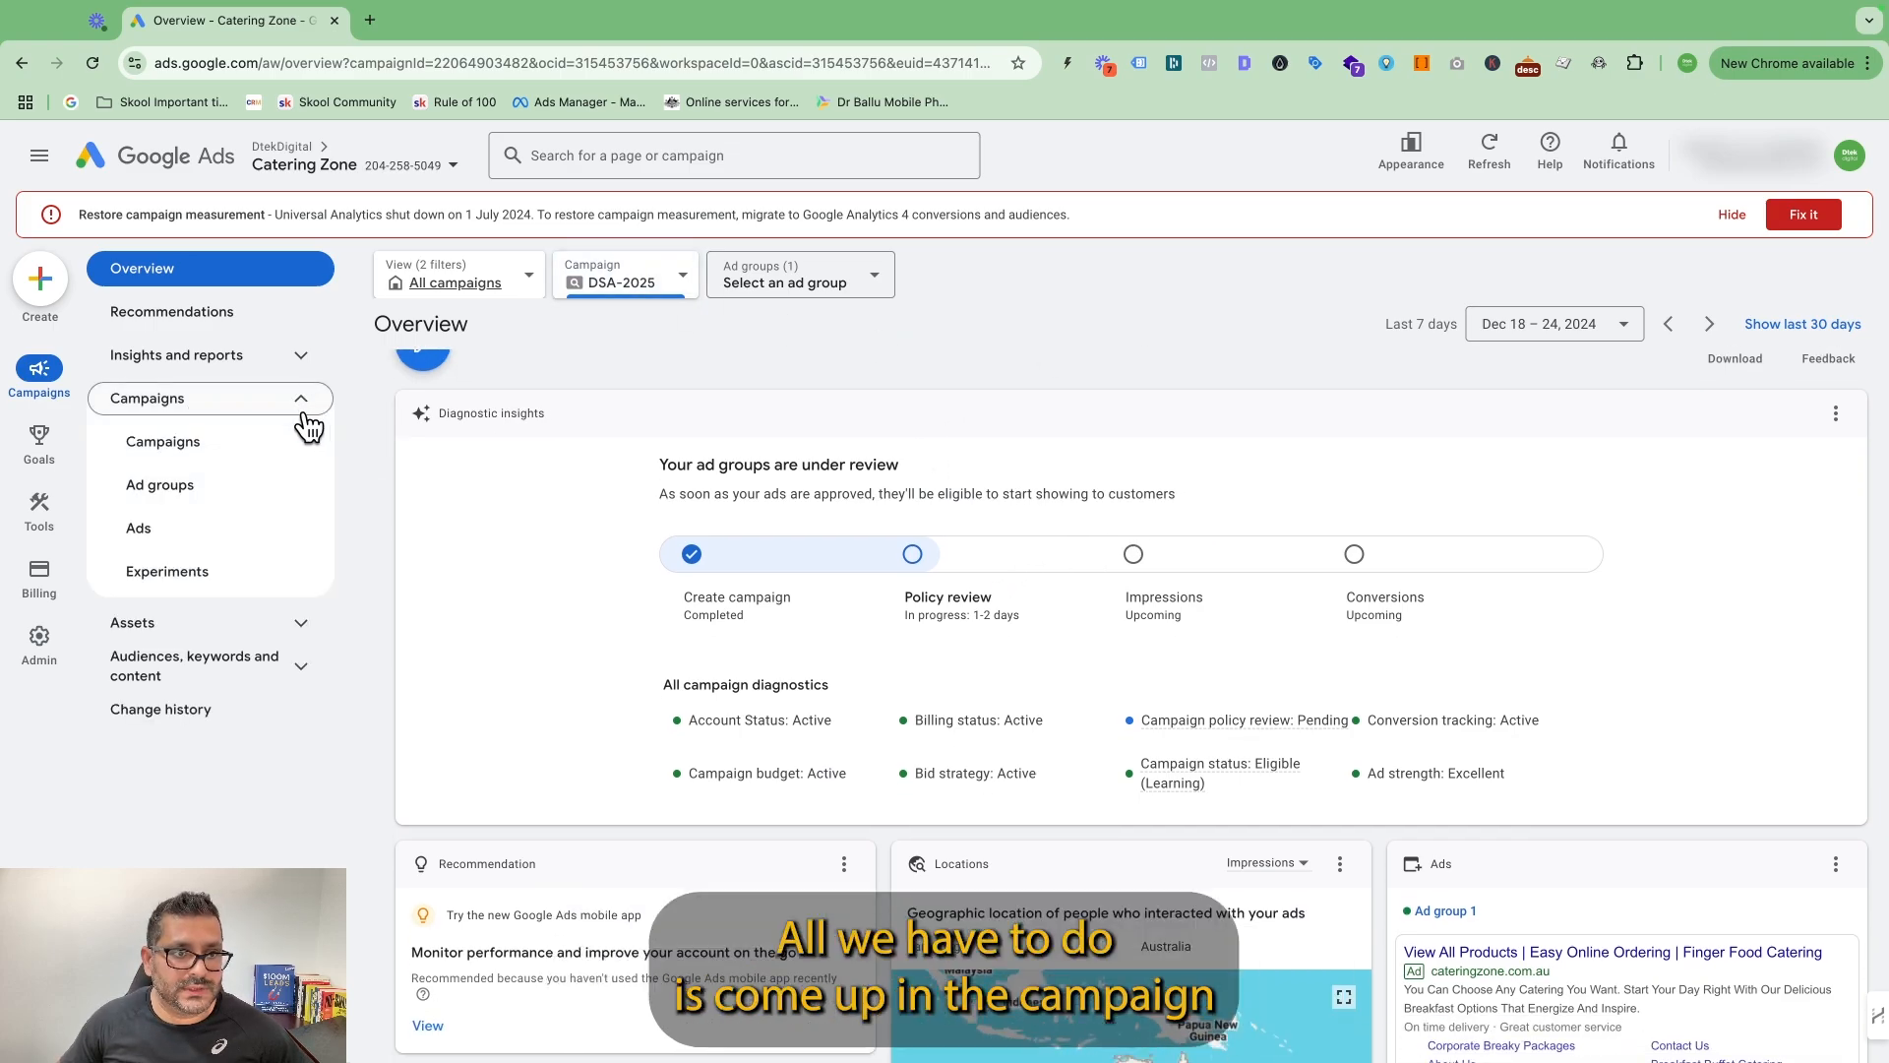
{"action": "left_click", "coordinate": [210, 444]}
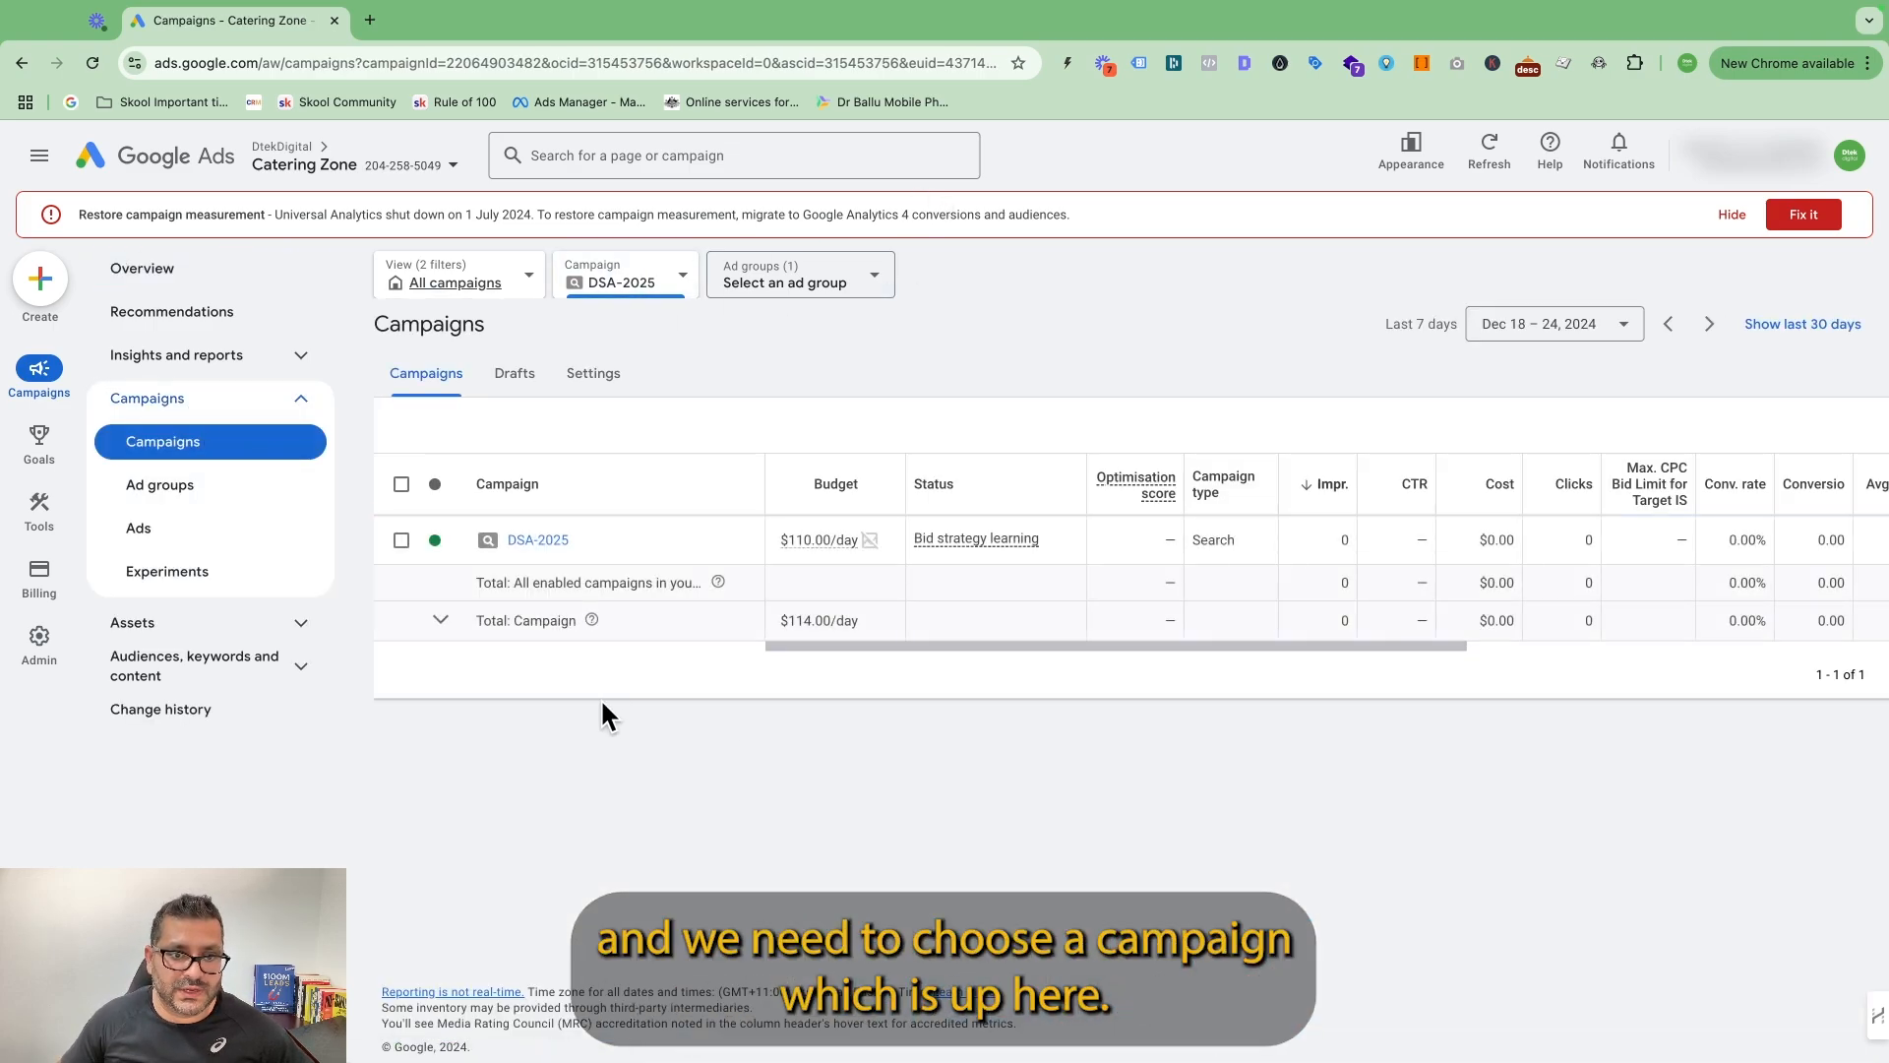
{"action": "left_click", "coordinate": [543, 540]}
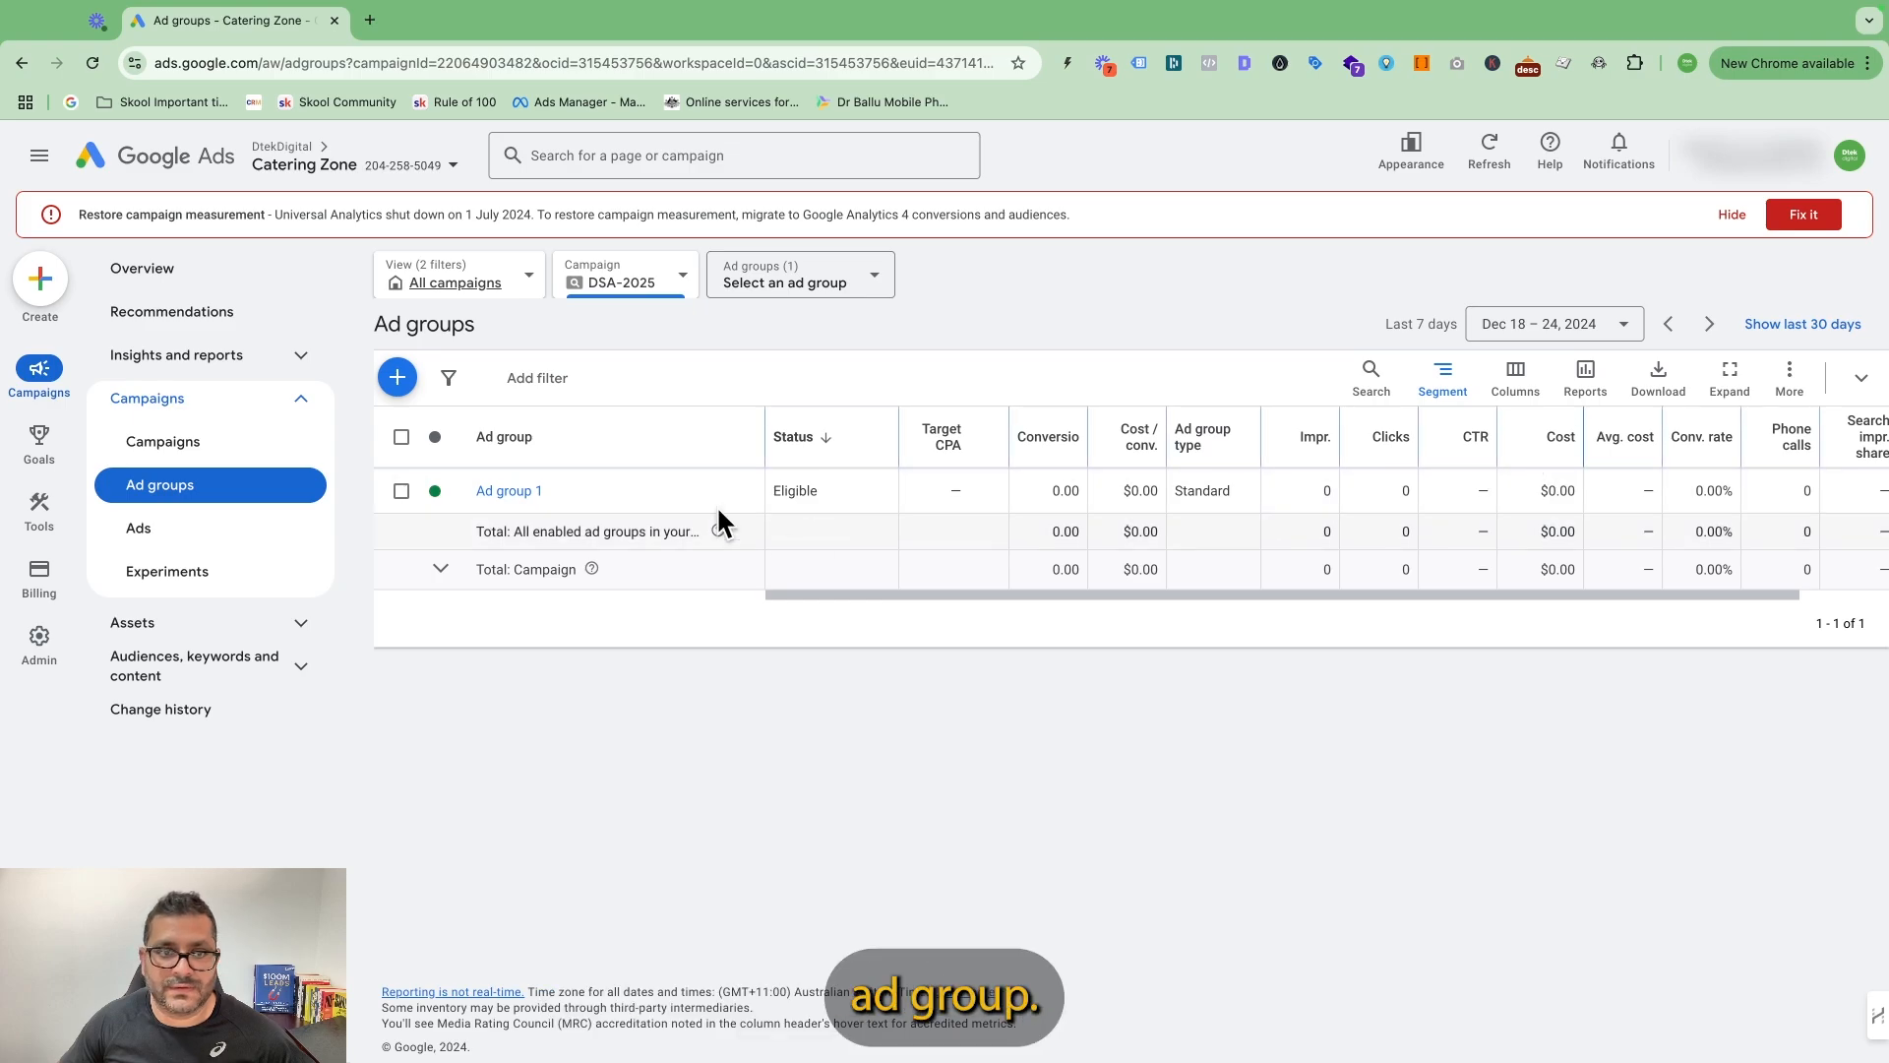
Start a new ad group in the campaign and change its type from Standard to Dynamic.
{"action": "left_click", "coordinate": [405, 390]}
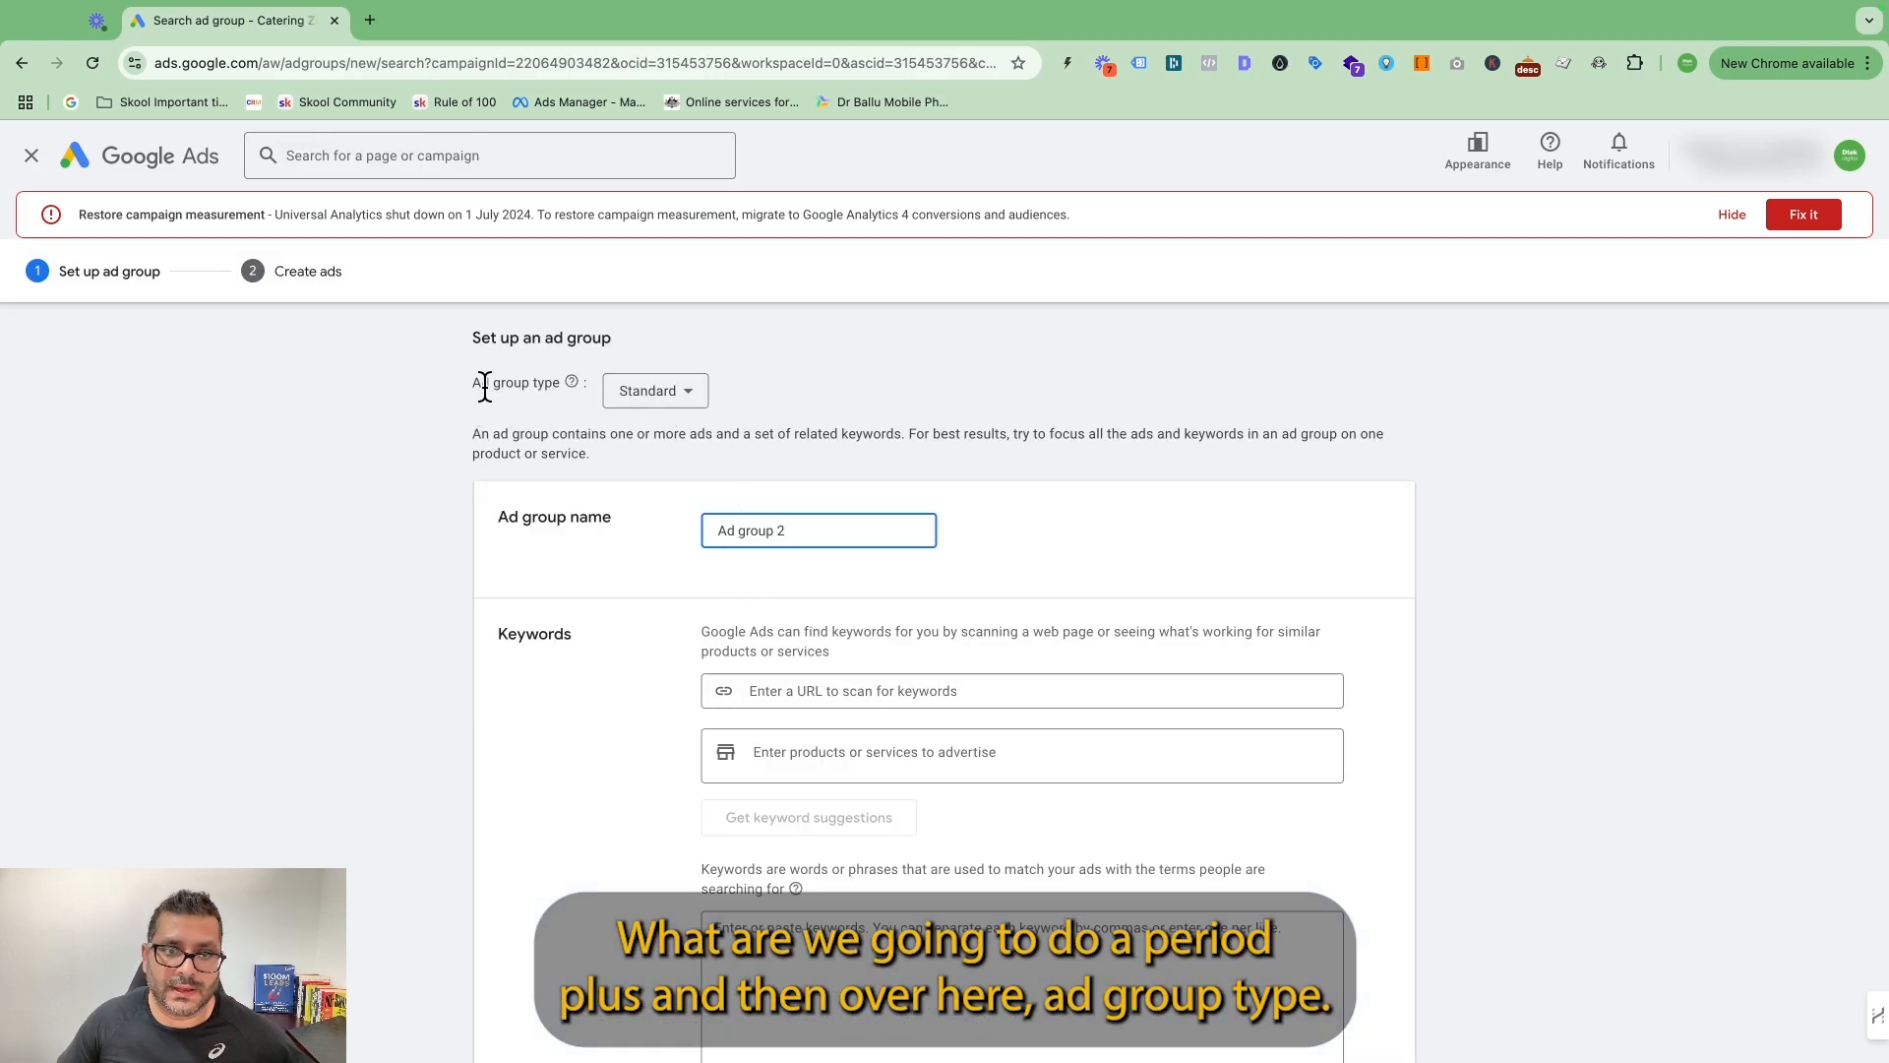
{"action": "triple_click", "coordinate": [485, 386]}
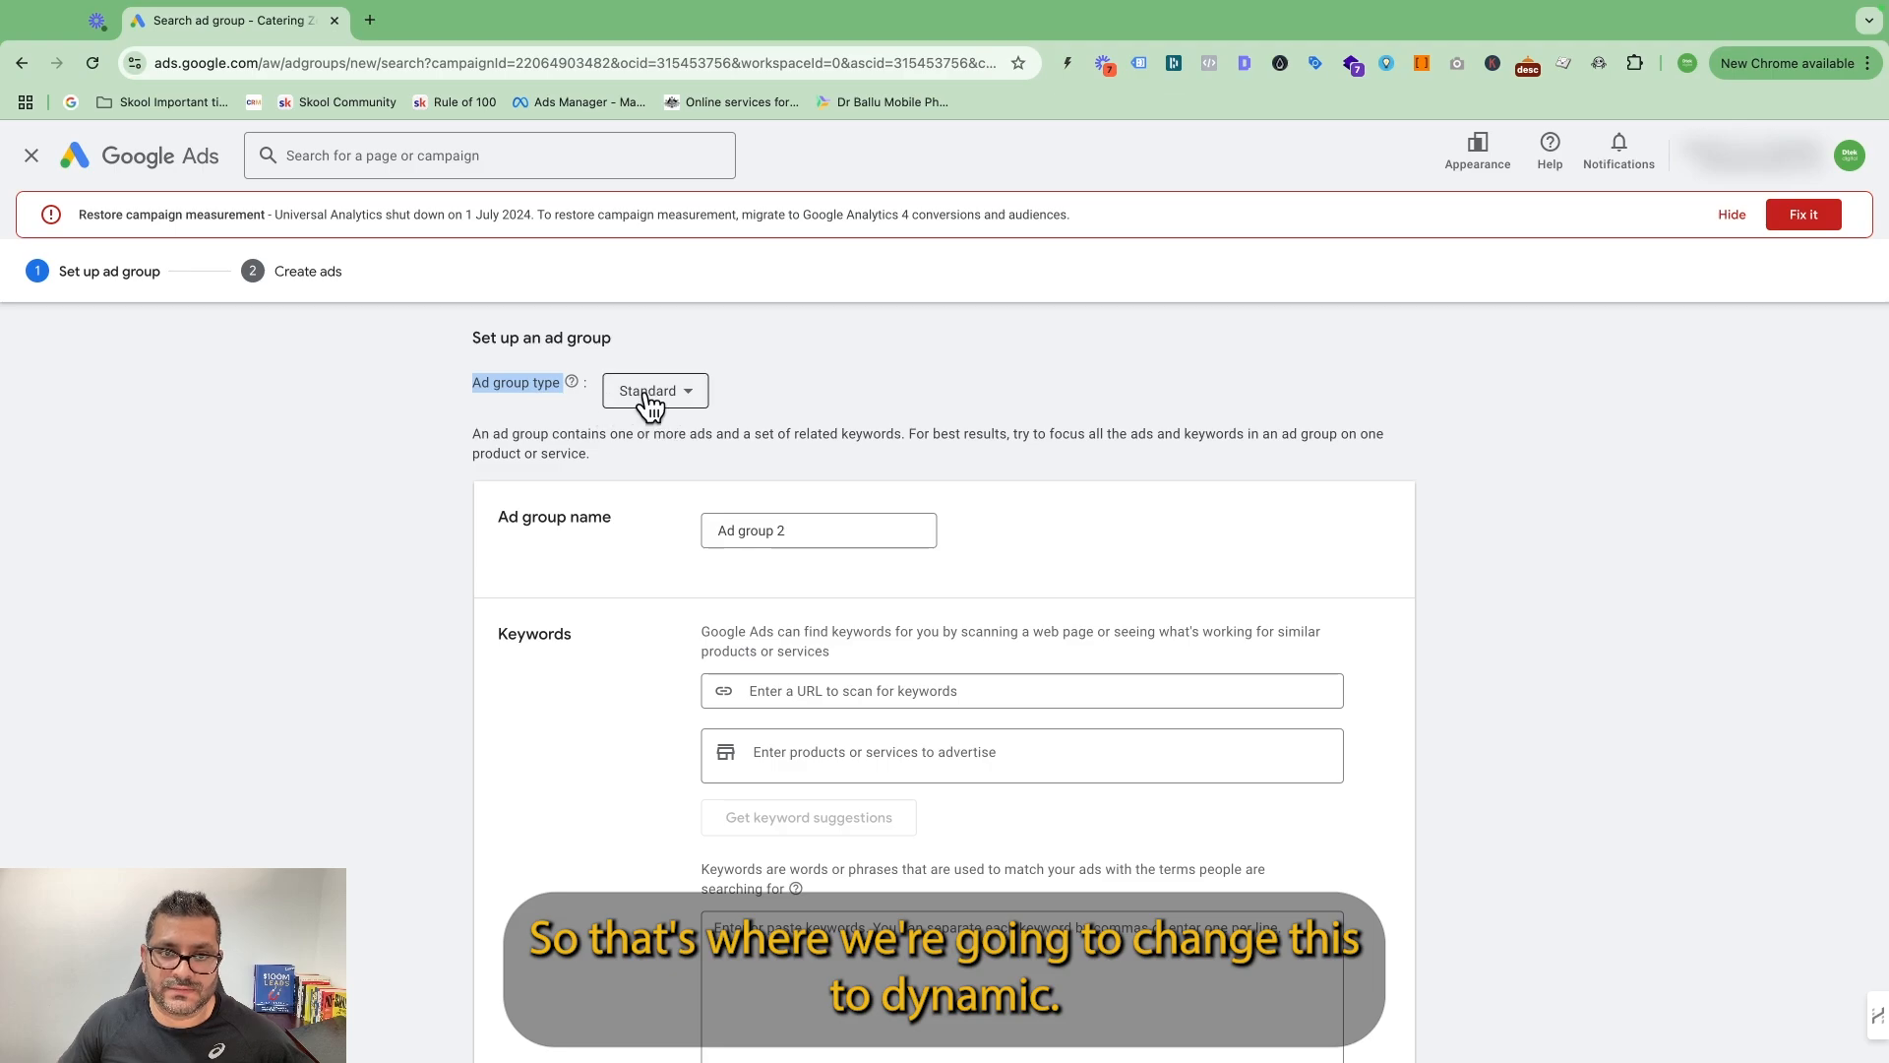
{"action": "left_click", "coordinate": [684, 391]}
{"action": "left_click", "coordinate": [650, 452]}
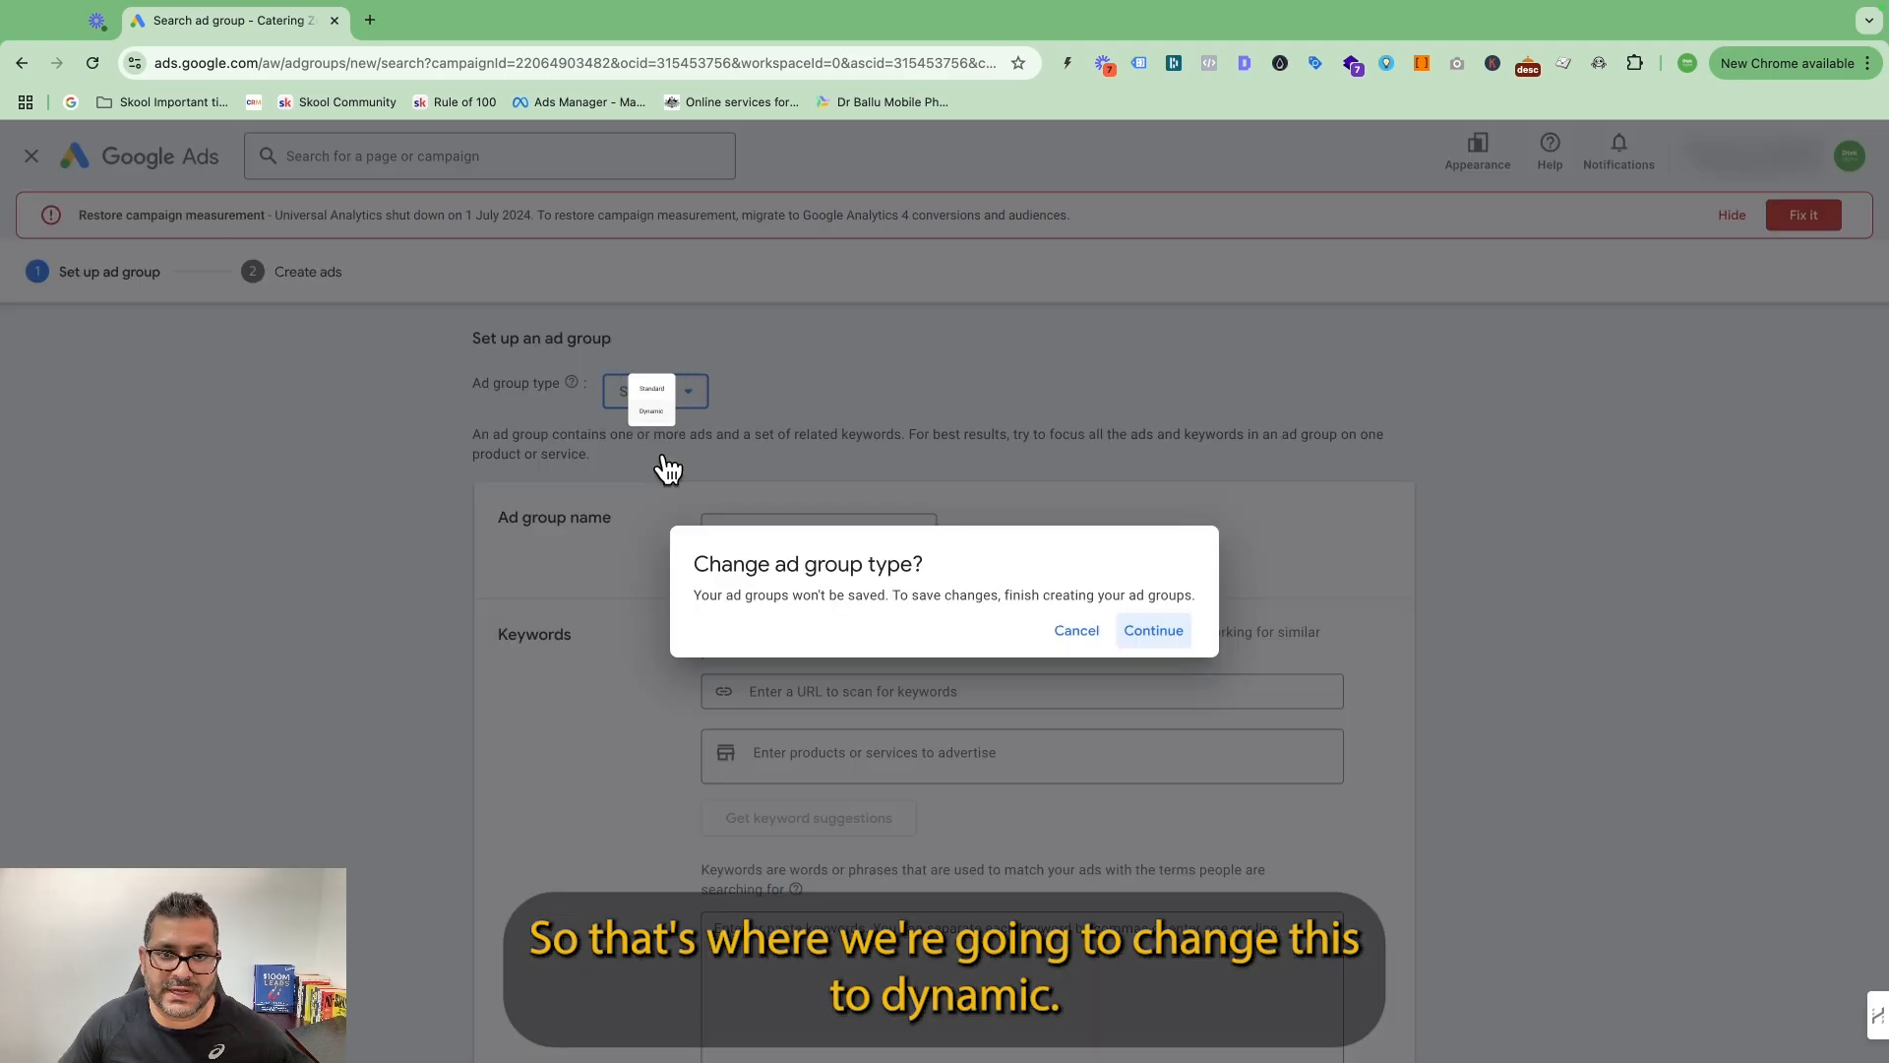
{"action": "left_click", "coordinate": [1153, 631]}
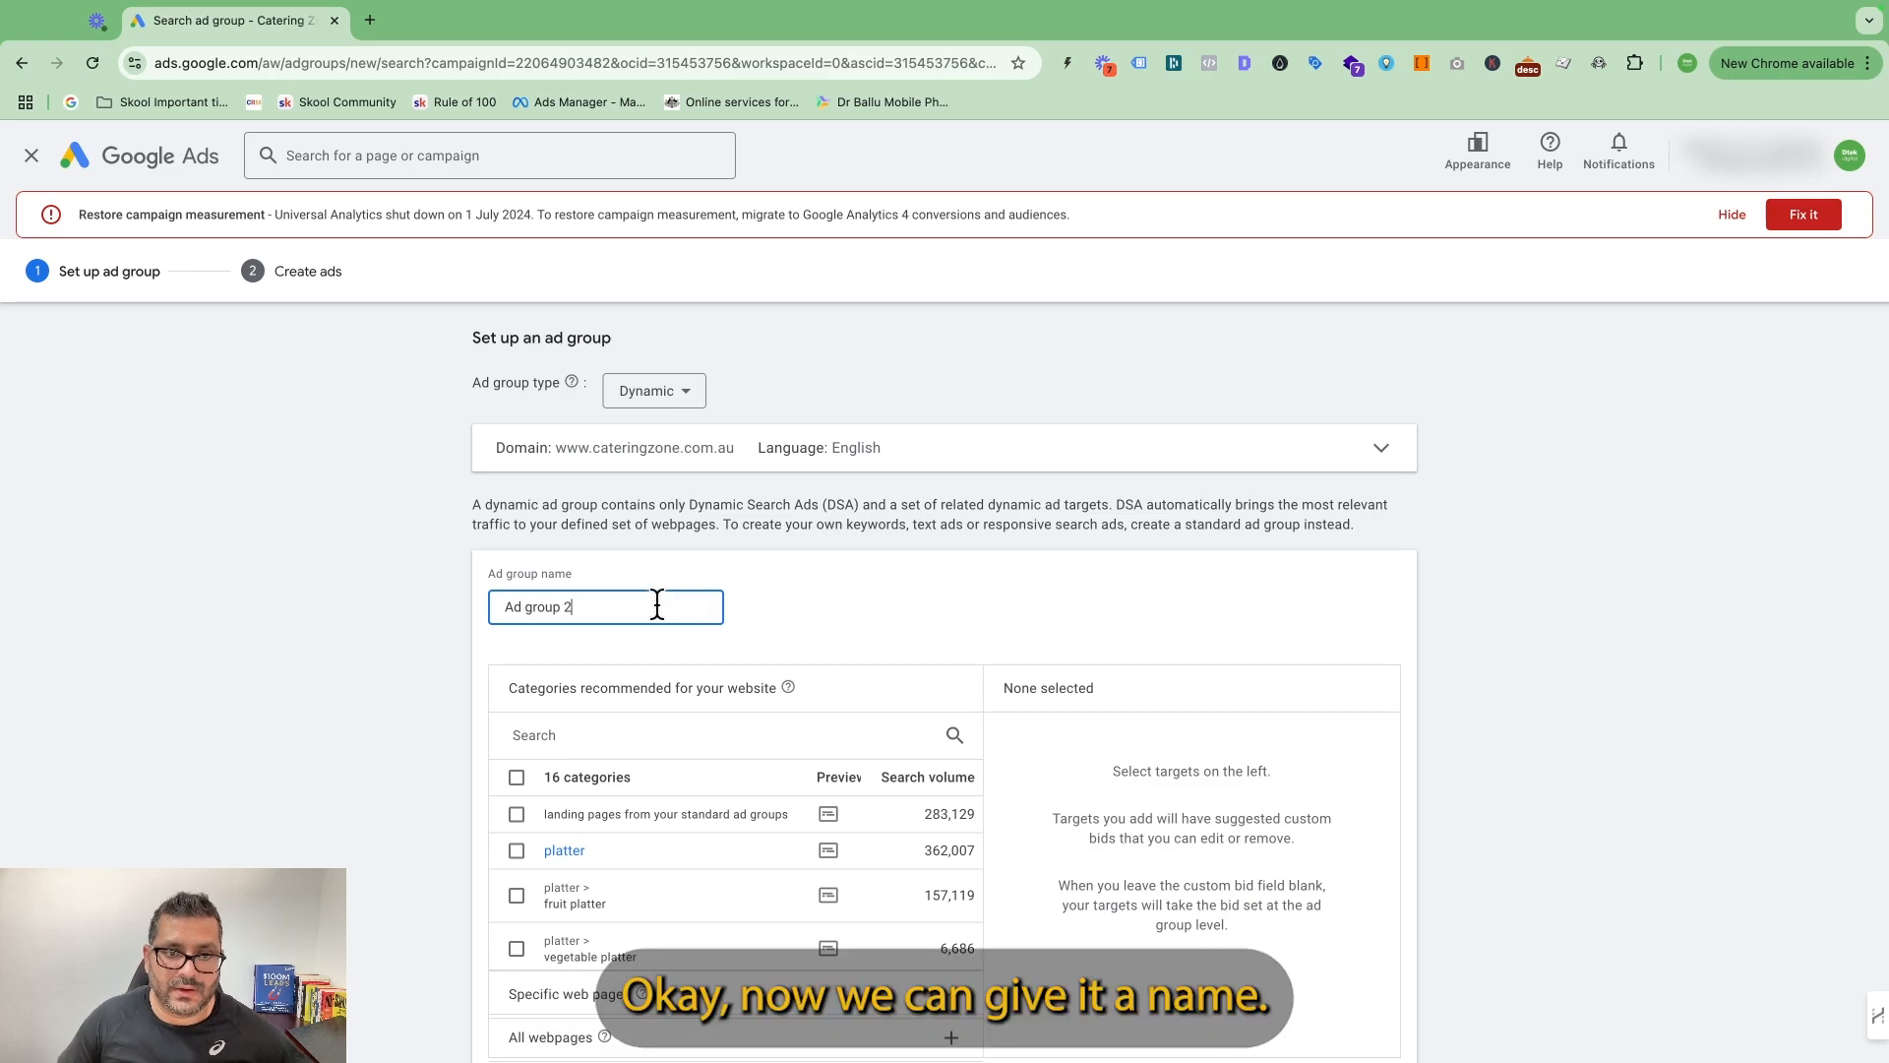
Examine the dynamic ad group setup and the recommended website categories with their search volumes and ad previews.
{"action": "key", "text": "super+a"}
{"action": "scroll", "coordinate": [630, 619], "scroll_direction": "down", "scroll_amount": 1}
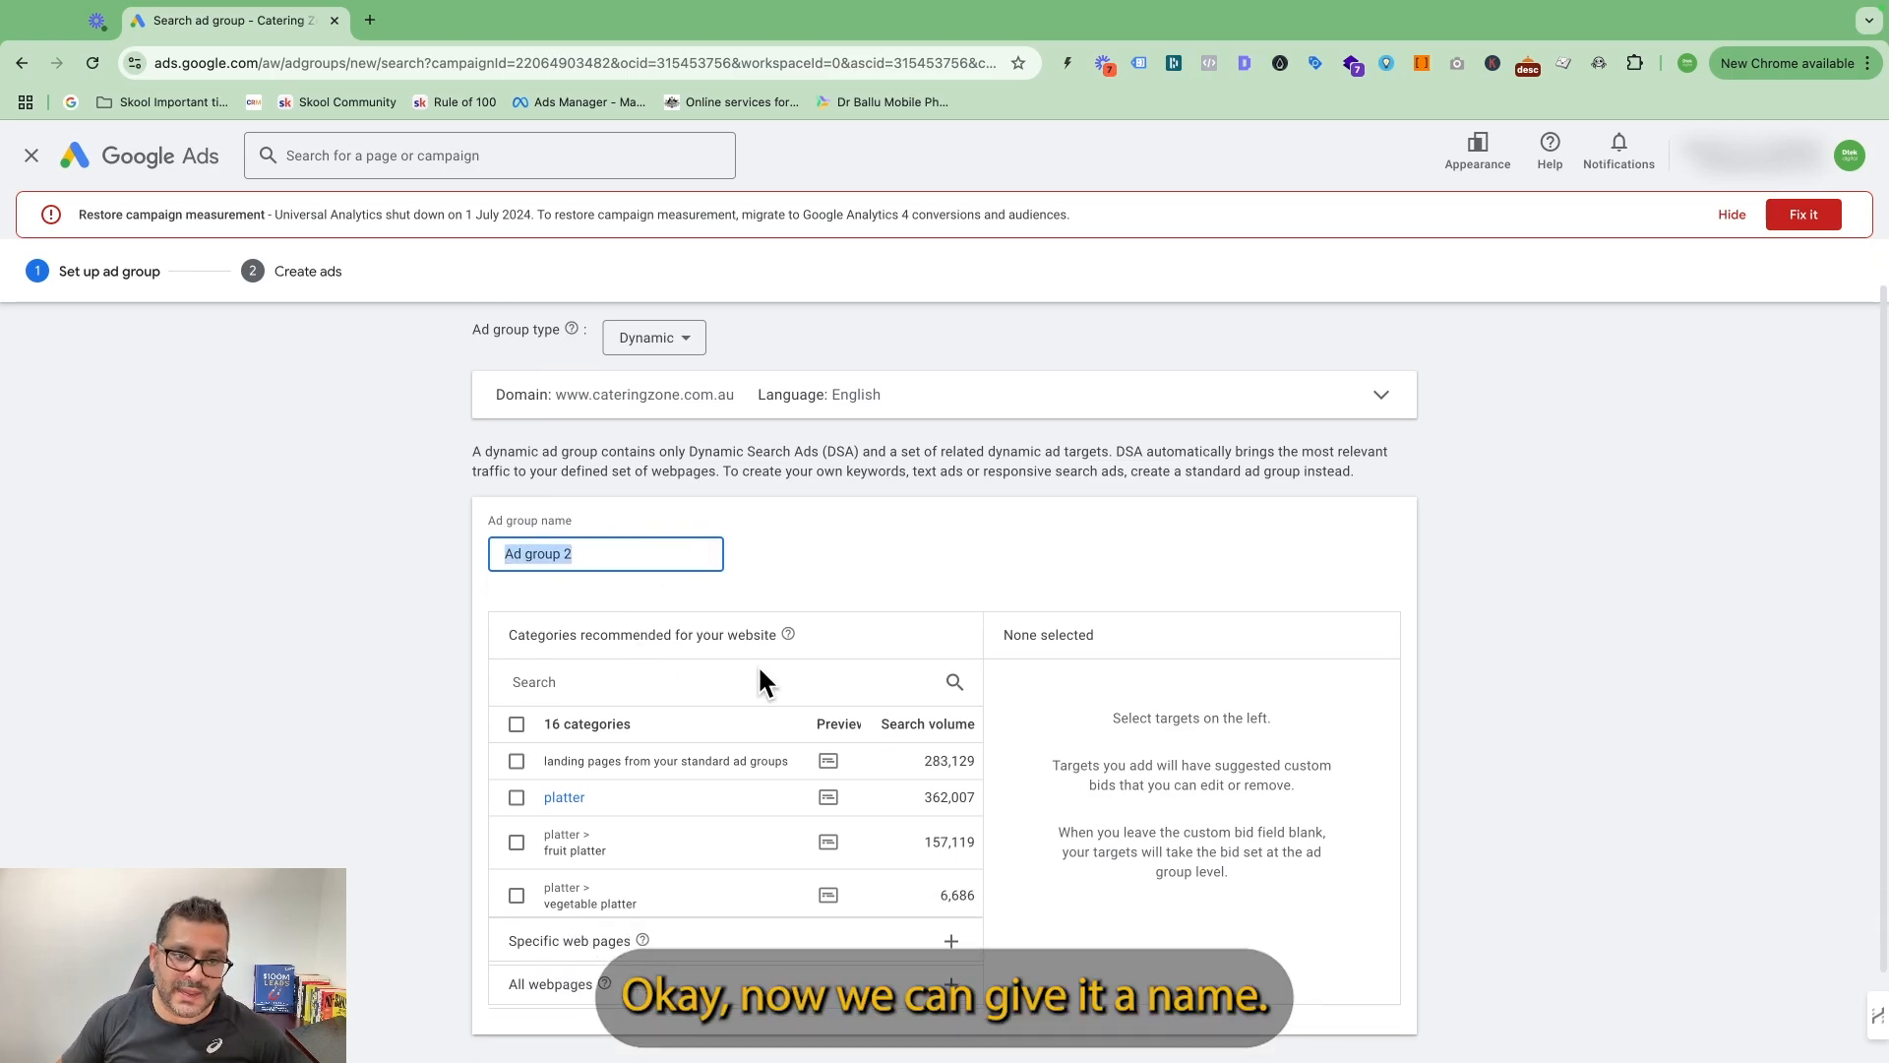
{"action": "scroll", "coordinate": [913, 754], "scroll_direction": "down", "scroll_amount": 2}
{"action": "scroll", "coordinate": [912, 754], "scroll_direction": "up", "scroll_amount": 3}
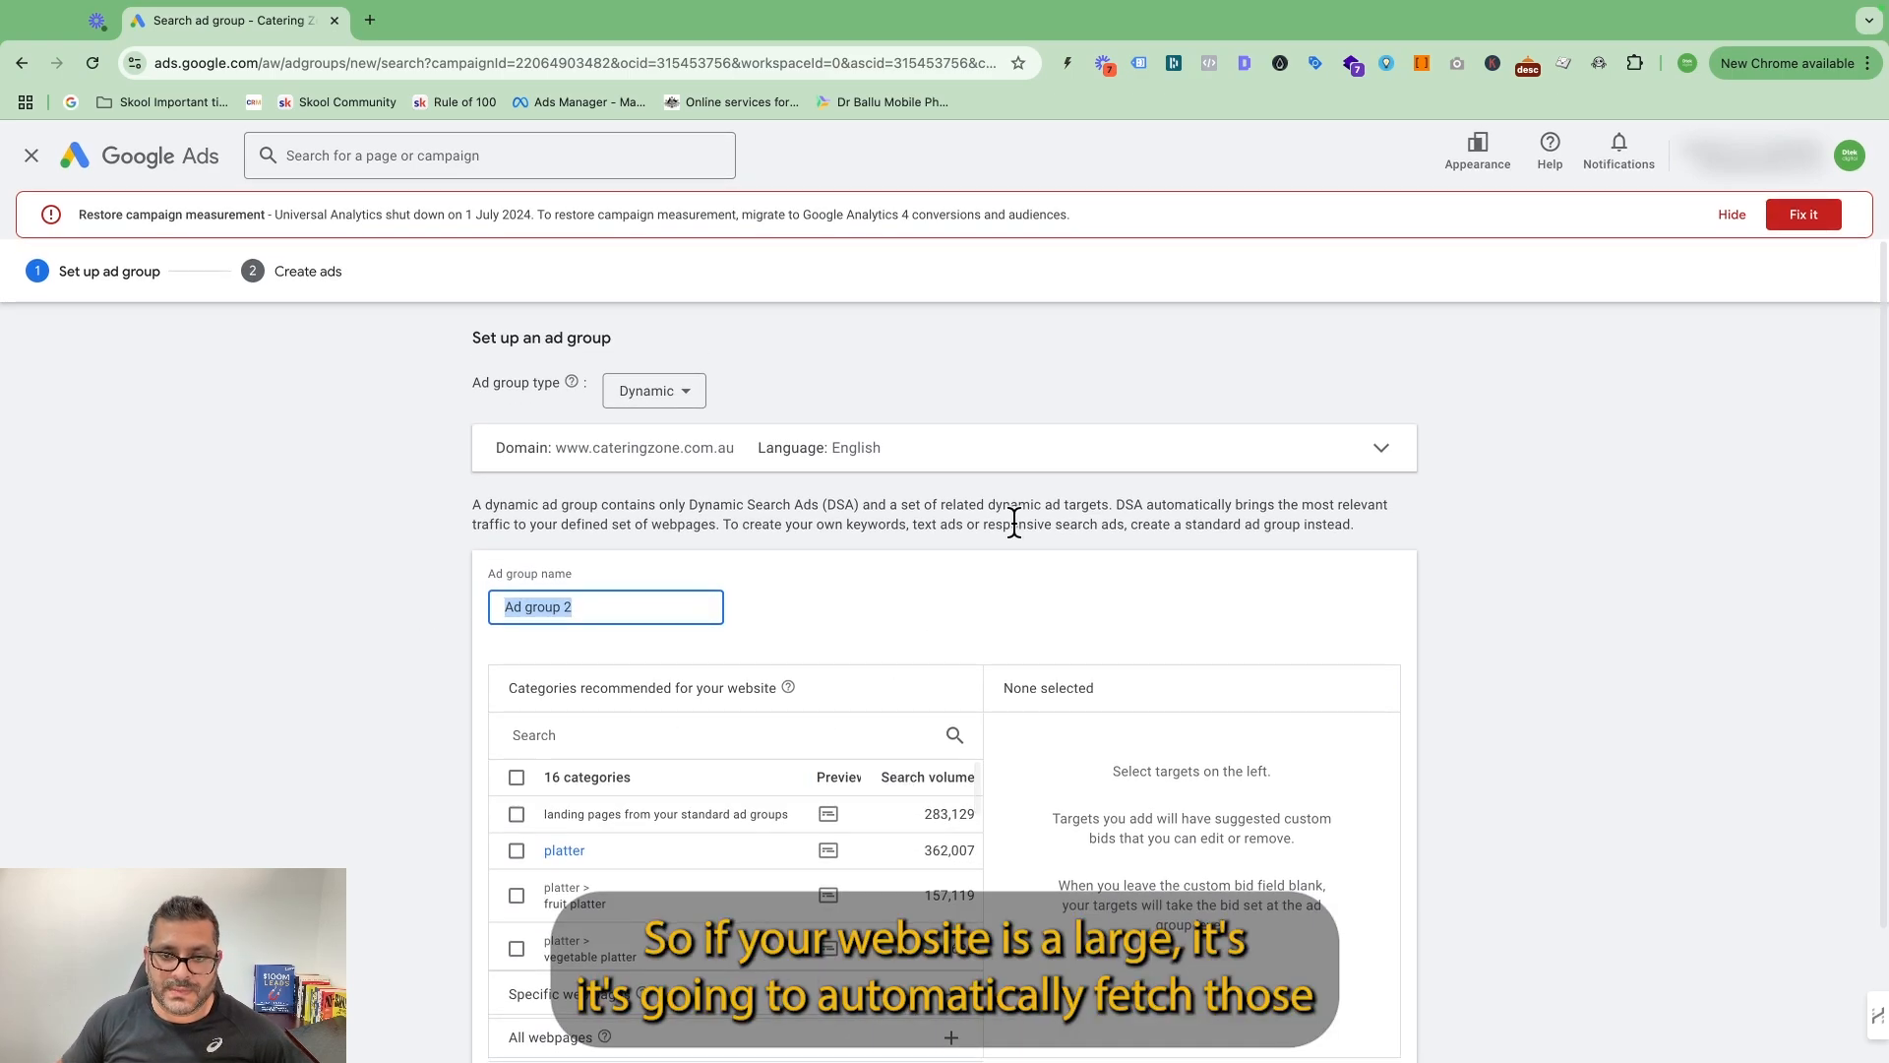
{"action": "scroll", "coordinate": [1066, 465], "scroll_direction": "down", "scroll_amount": 3}
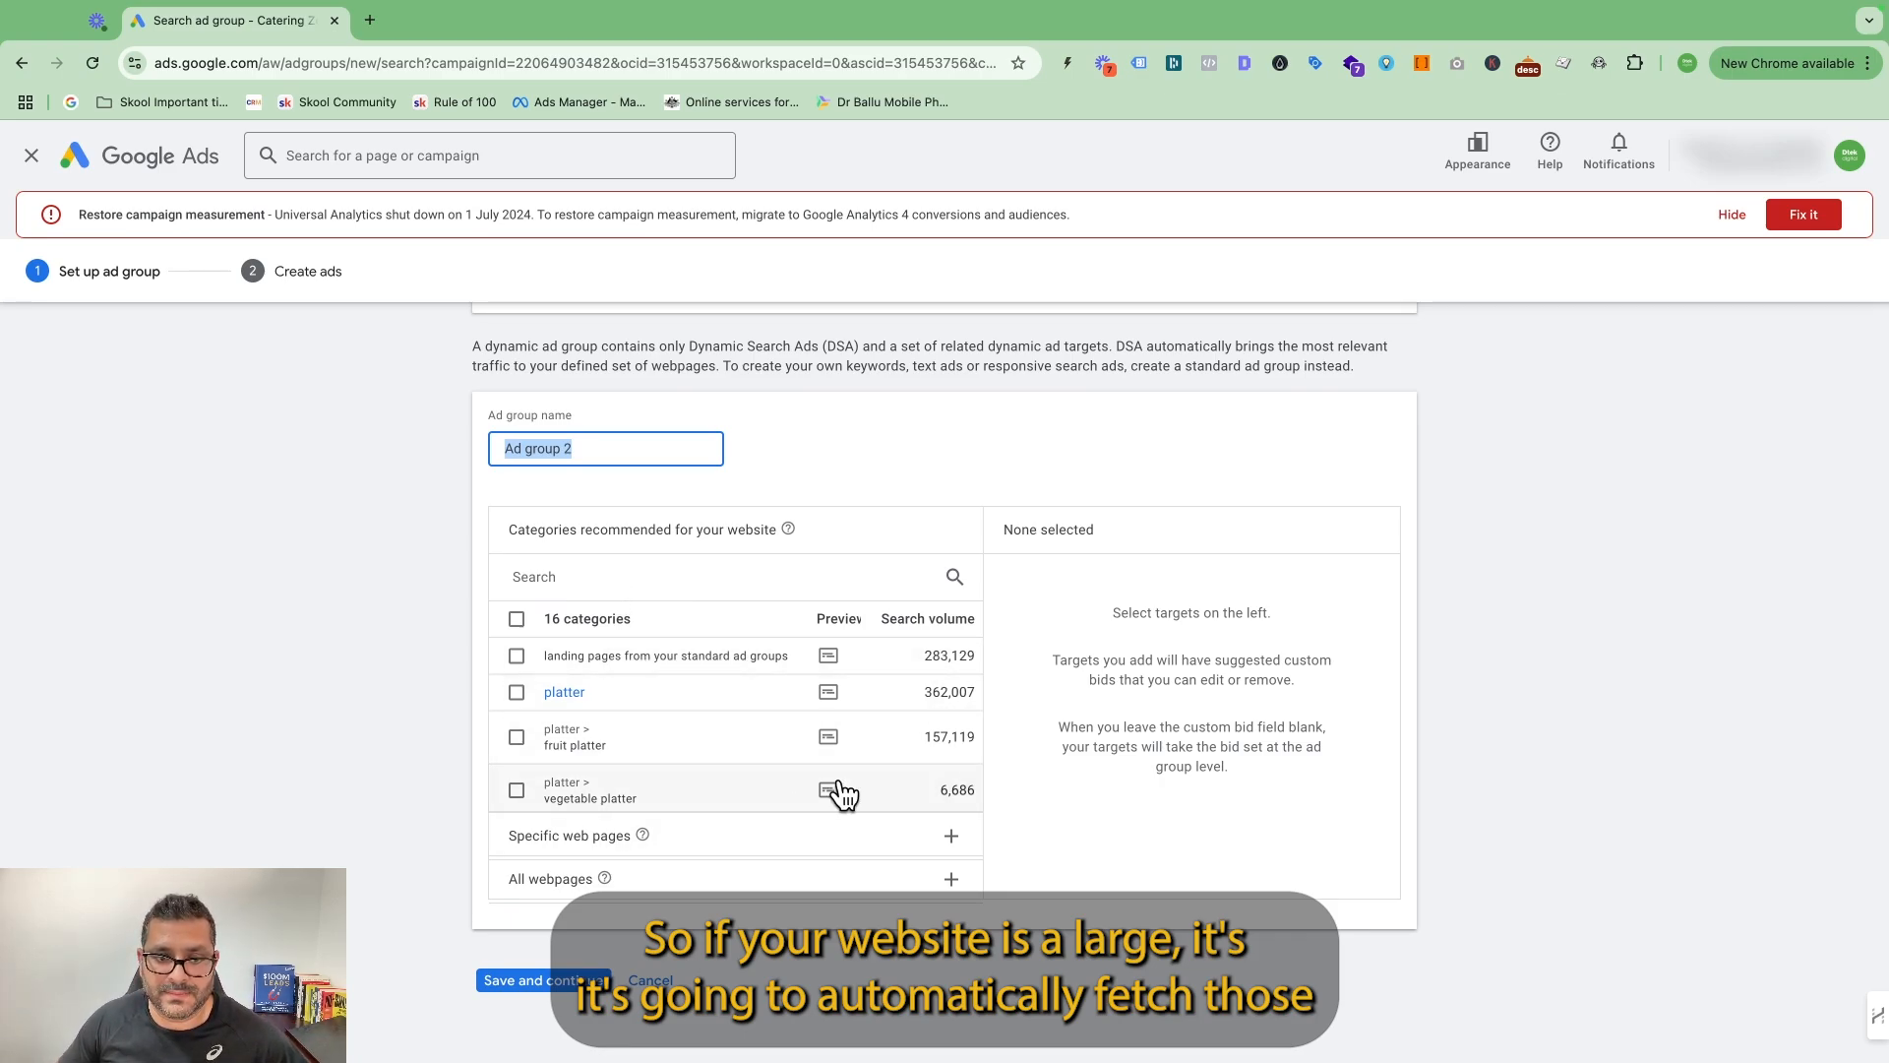
{"action": "scroll", "coordinate": [797, 792], "scroll_direction": "down", "scroll_amount": 5}
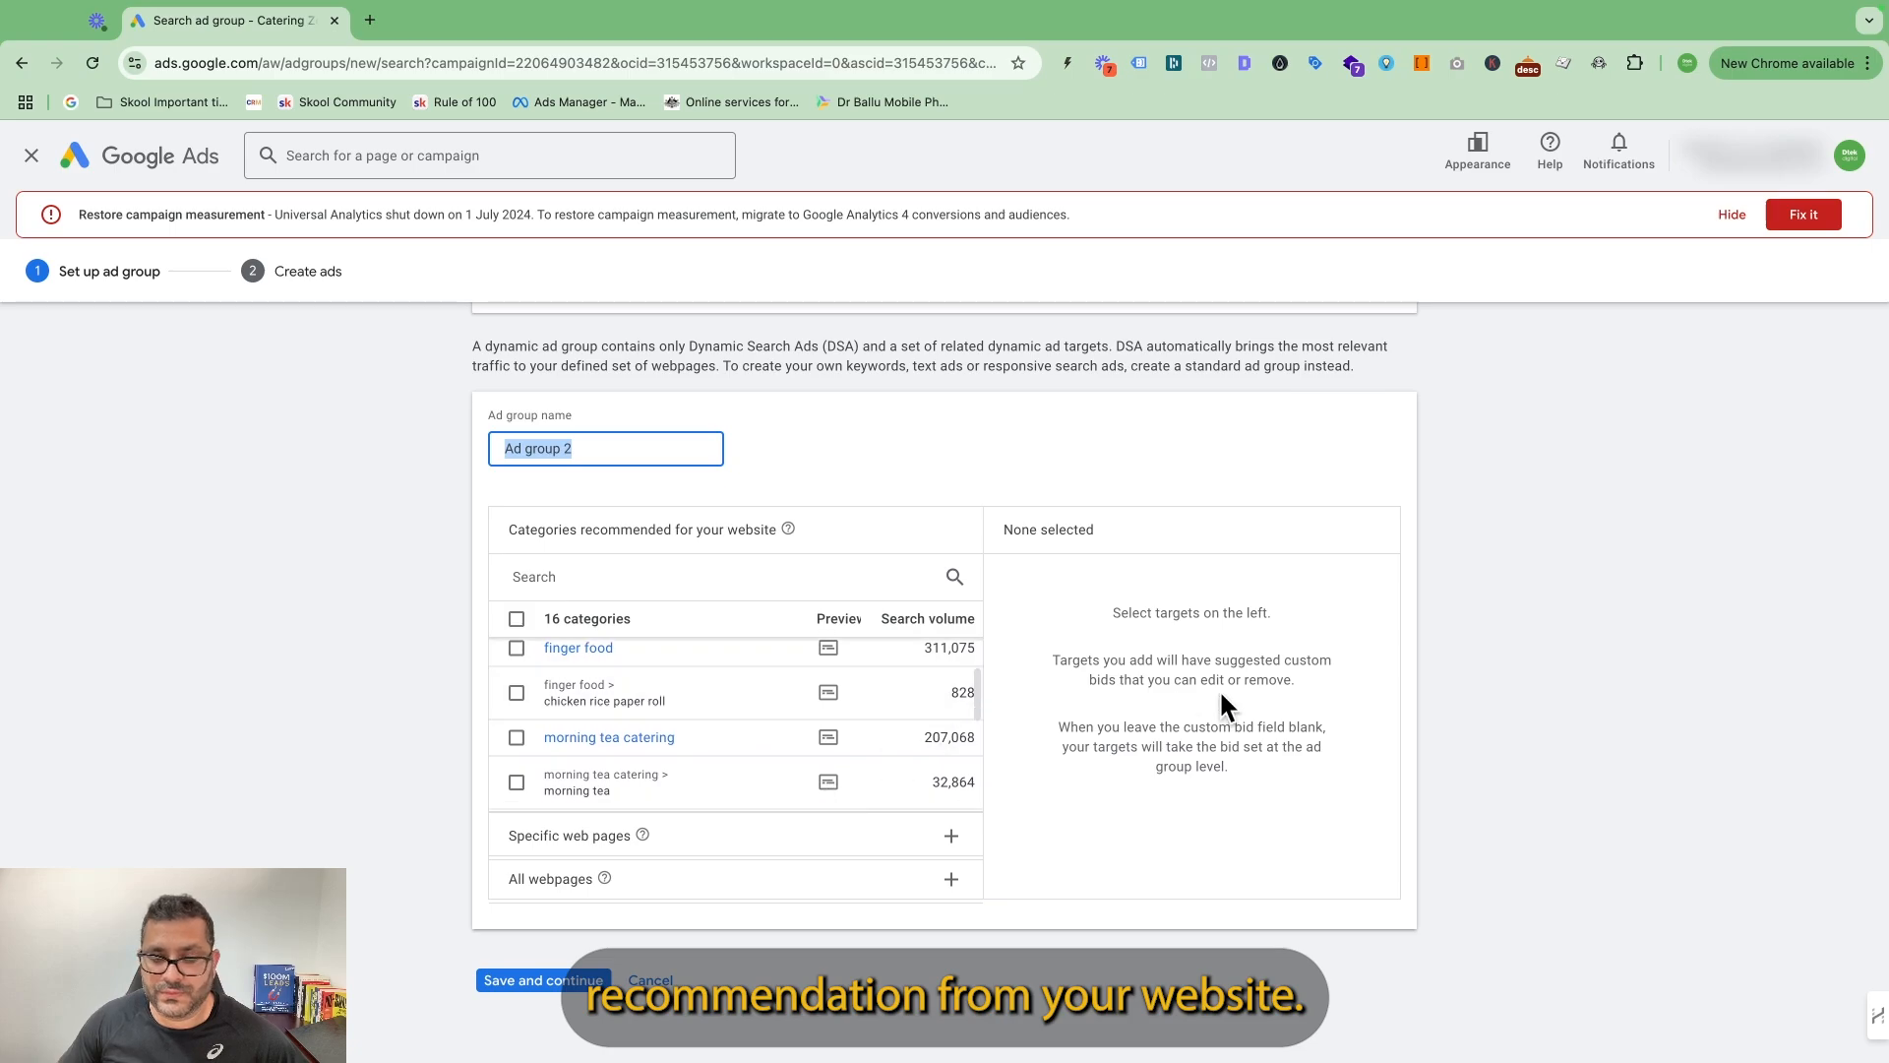
{"action": "scroll", "coordinate": [893, 771], "scroll_direction": "down", "scroll_amount": 1}
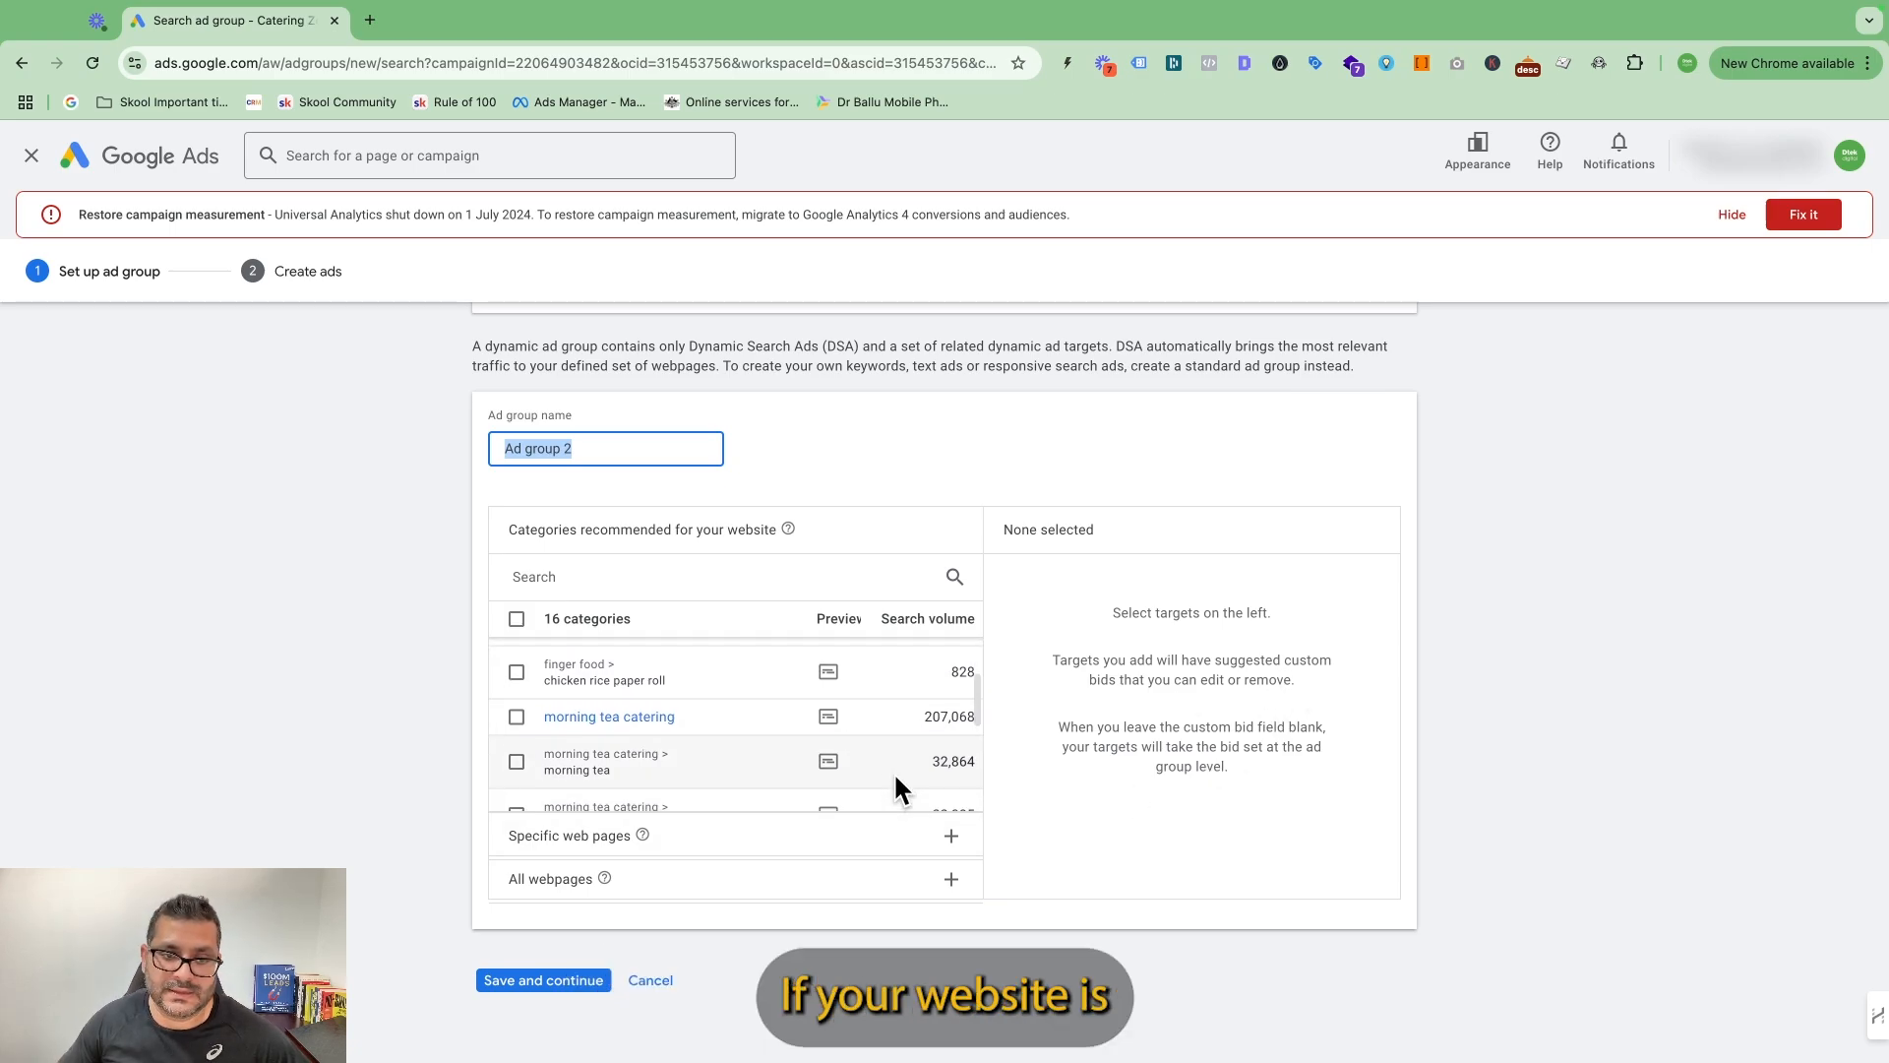
{"action": "scroll", "coordinate": [894, 771], "scroll_direction": "down", "scroll_amount": 1}
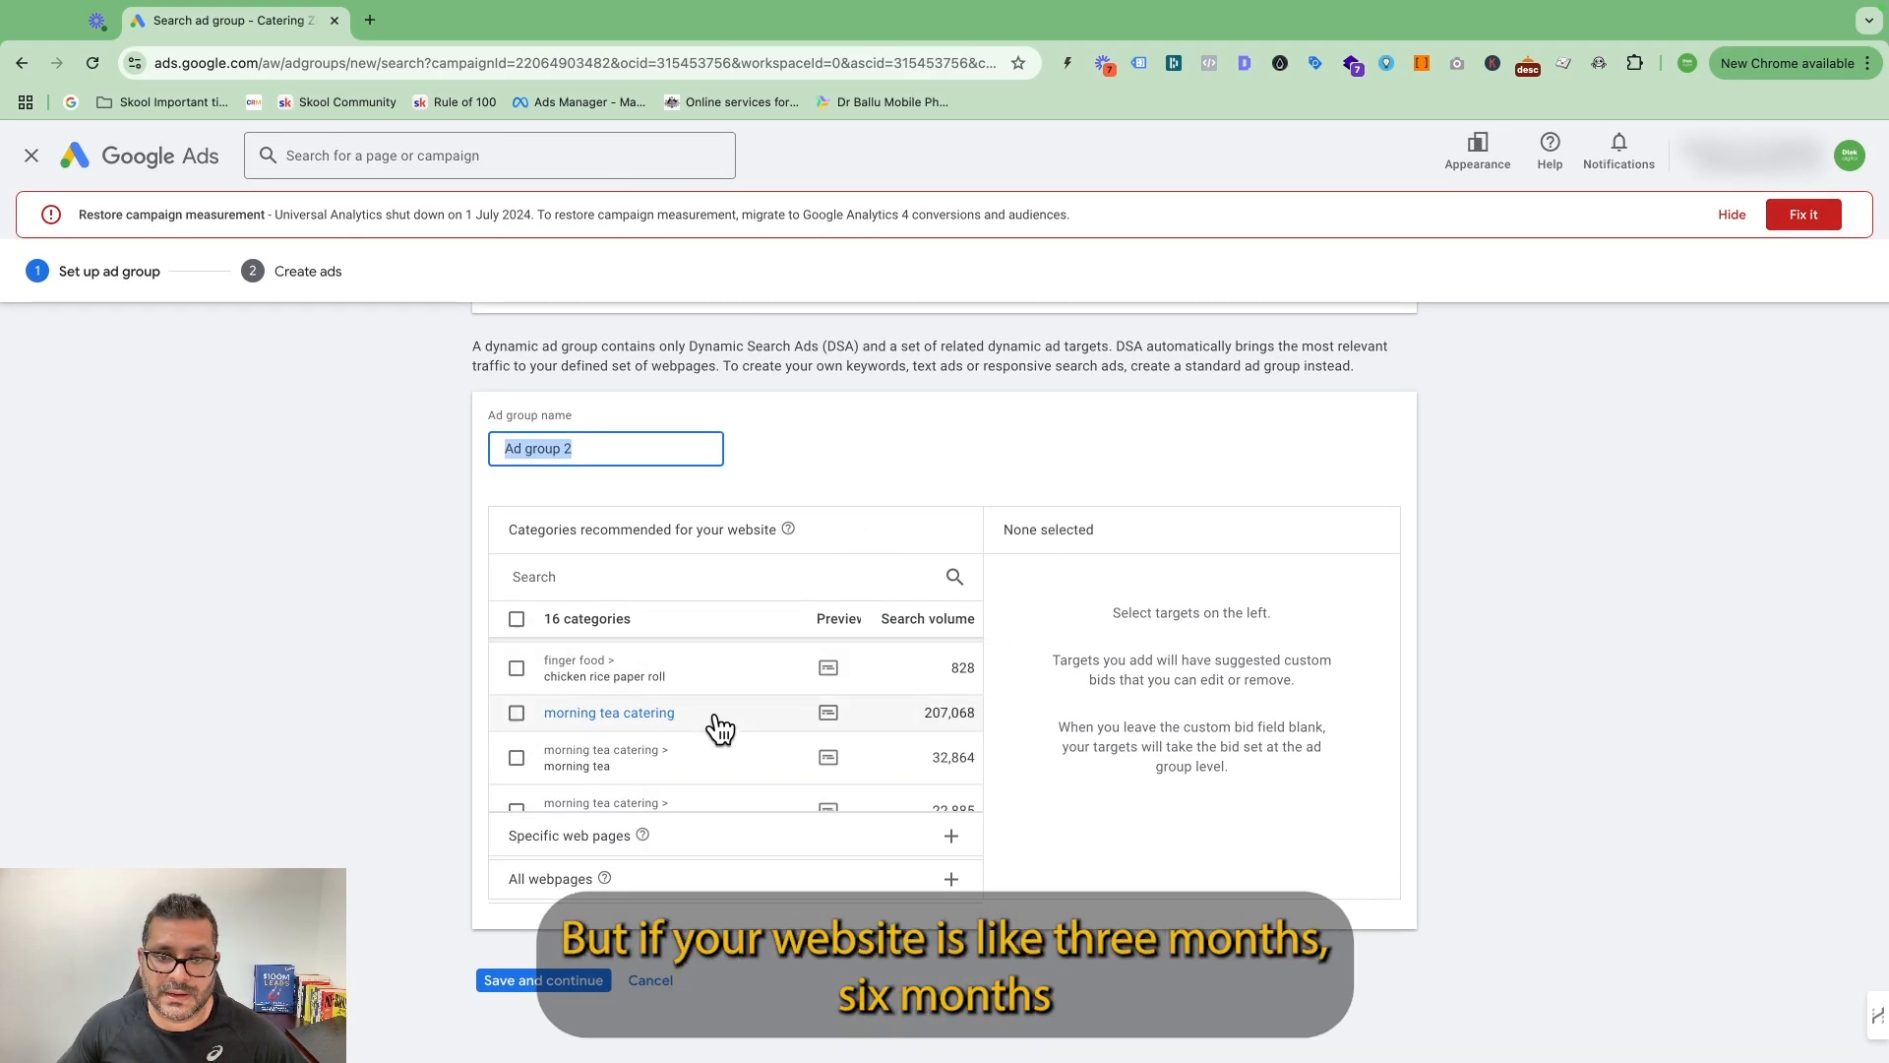
{"action": "scroll", "coordinate": [716, 723], "scroll_direction": "down", "scroll_amount": 3}
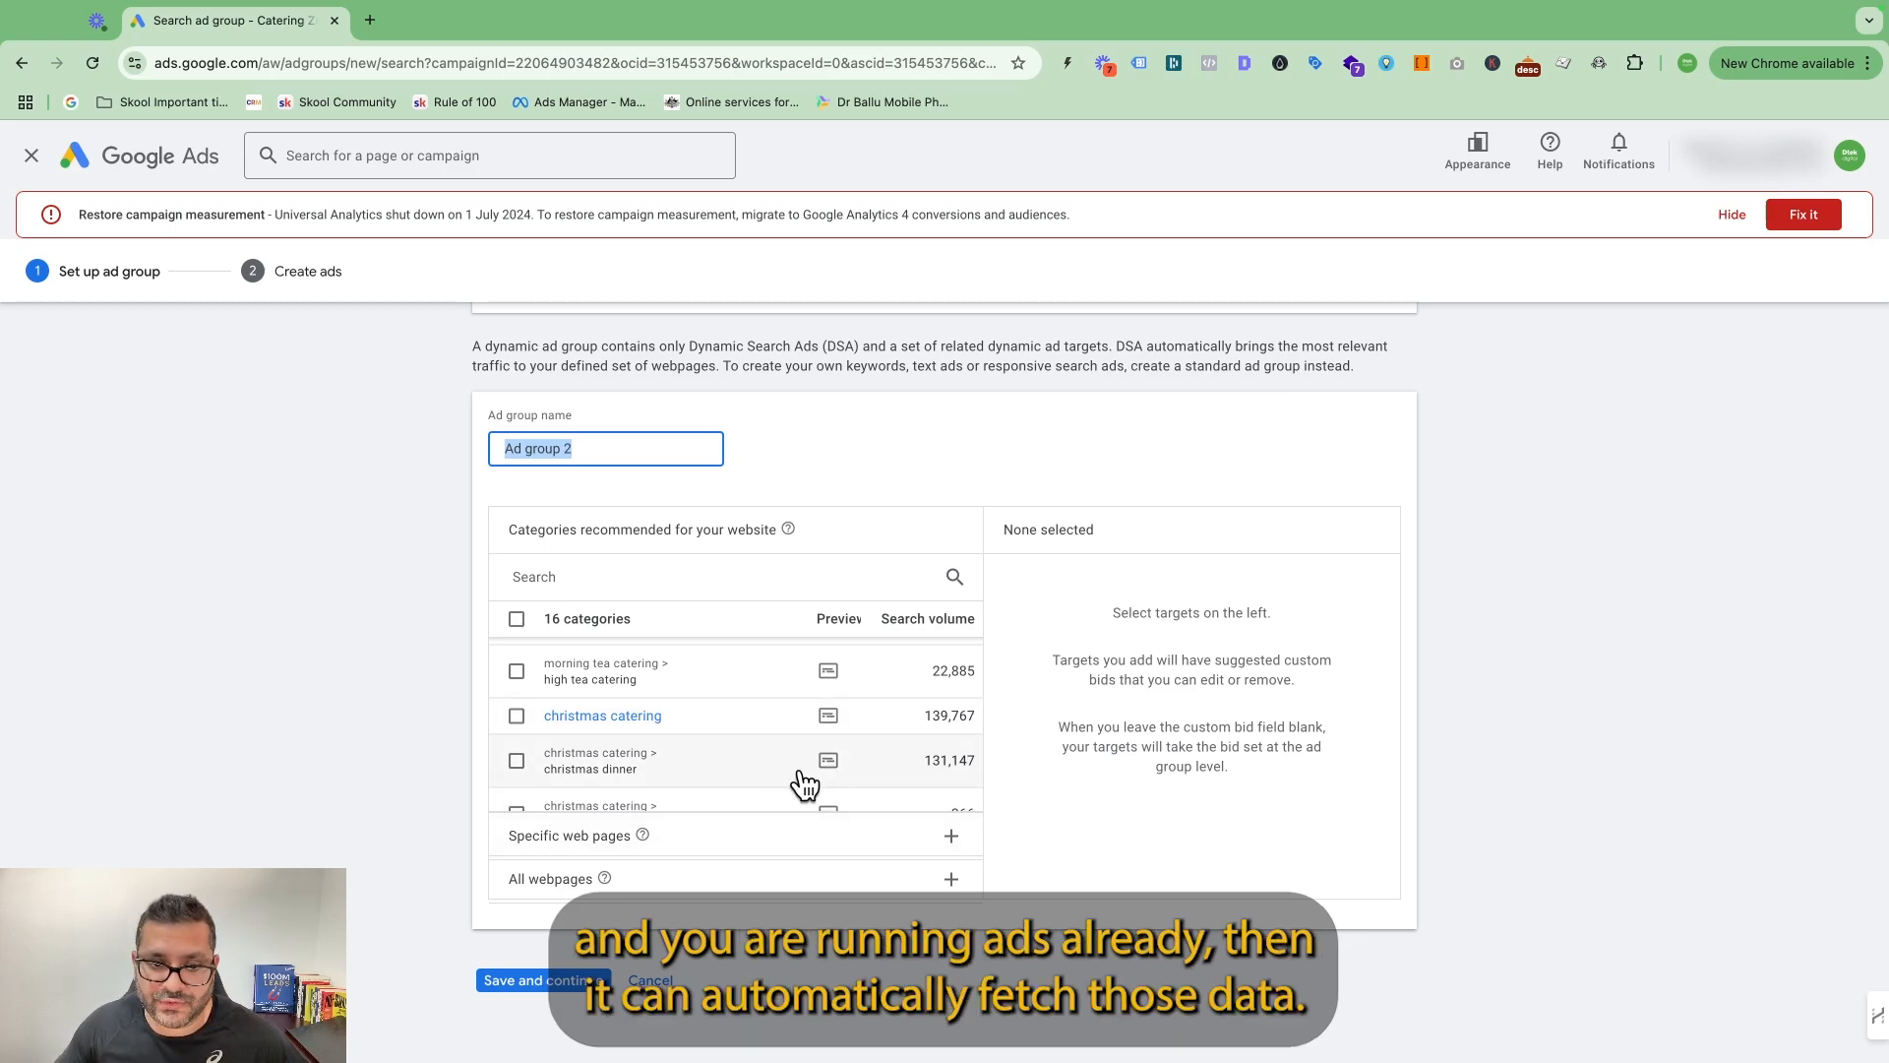
{"action": "scroll", "coordinate": [799, 730], "scroll_direction": "up", "scroll_amount": 5}
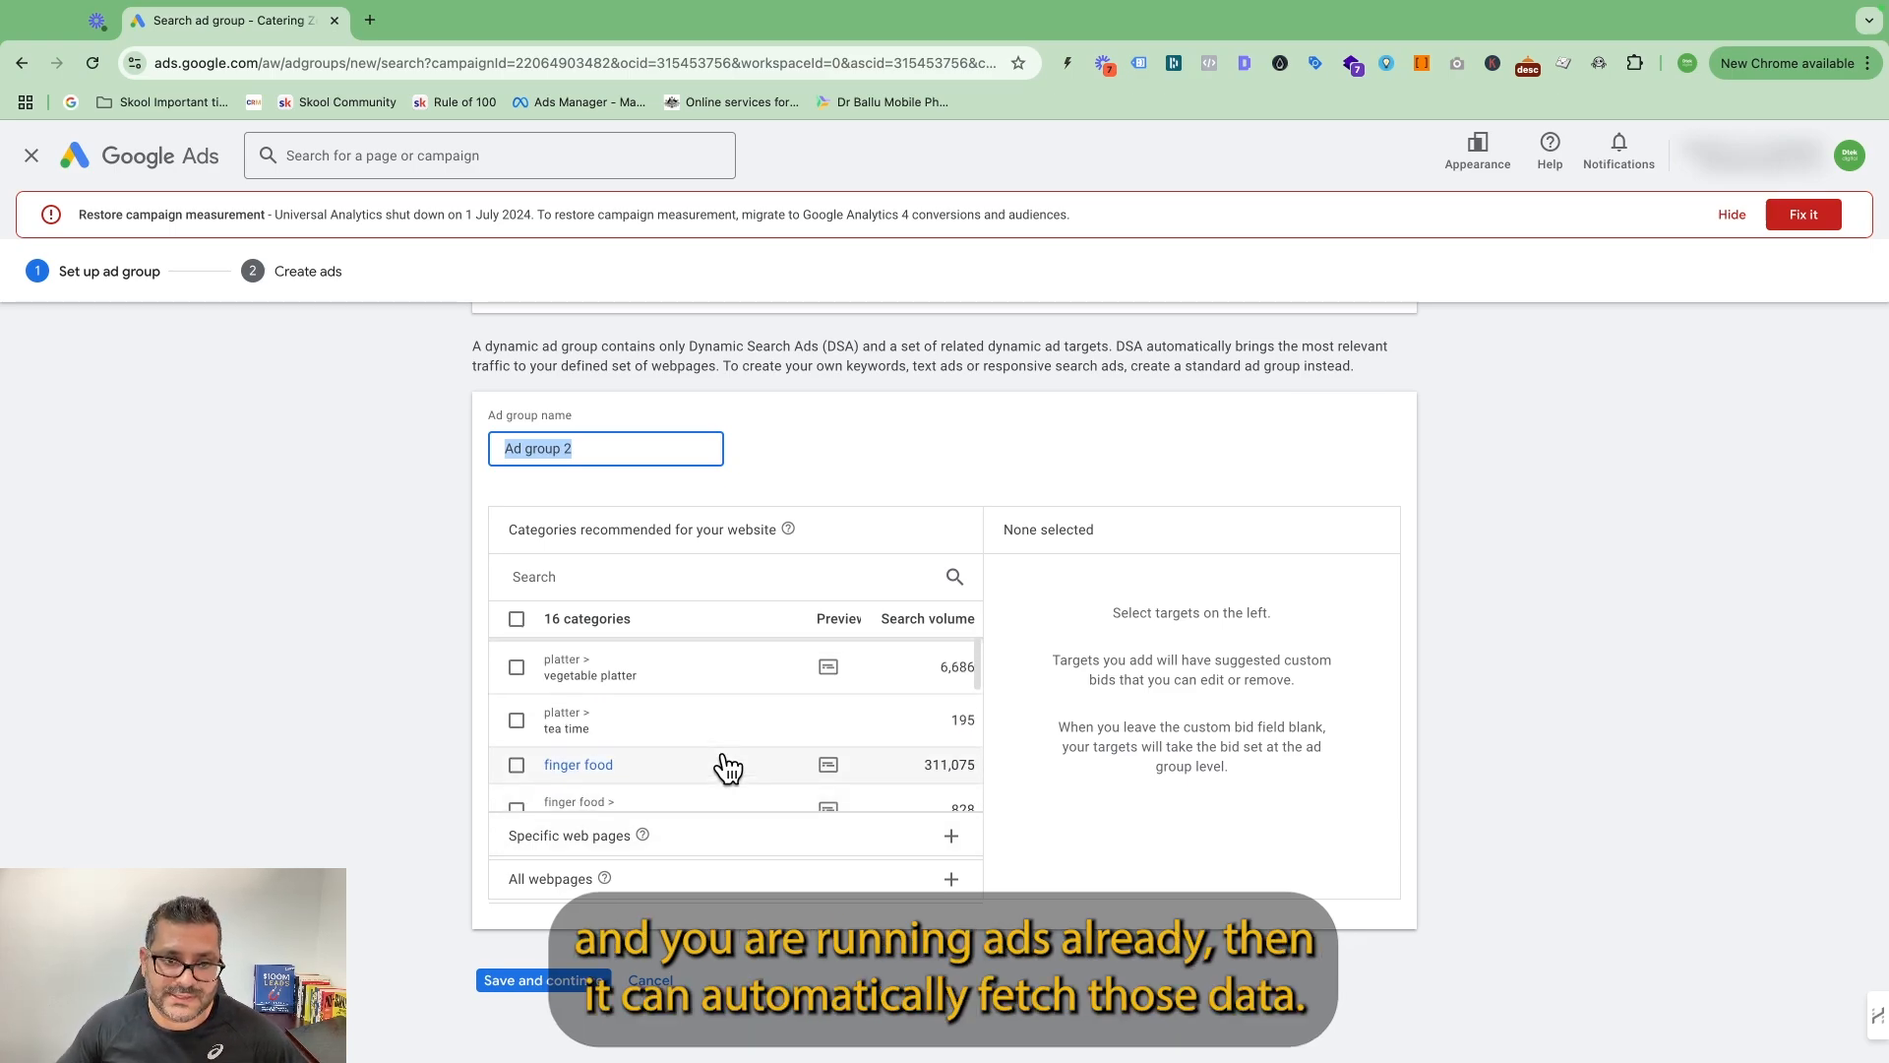
{"action": "scroll", "coordinate": [751, 715], "scroll_direction": "up", "scroll_amount": 3}
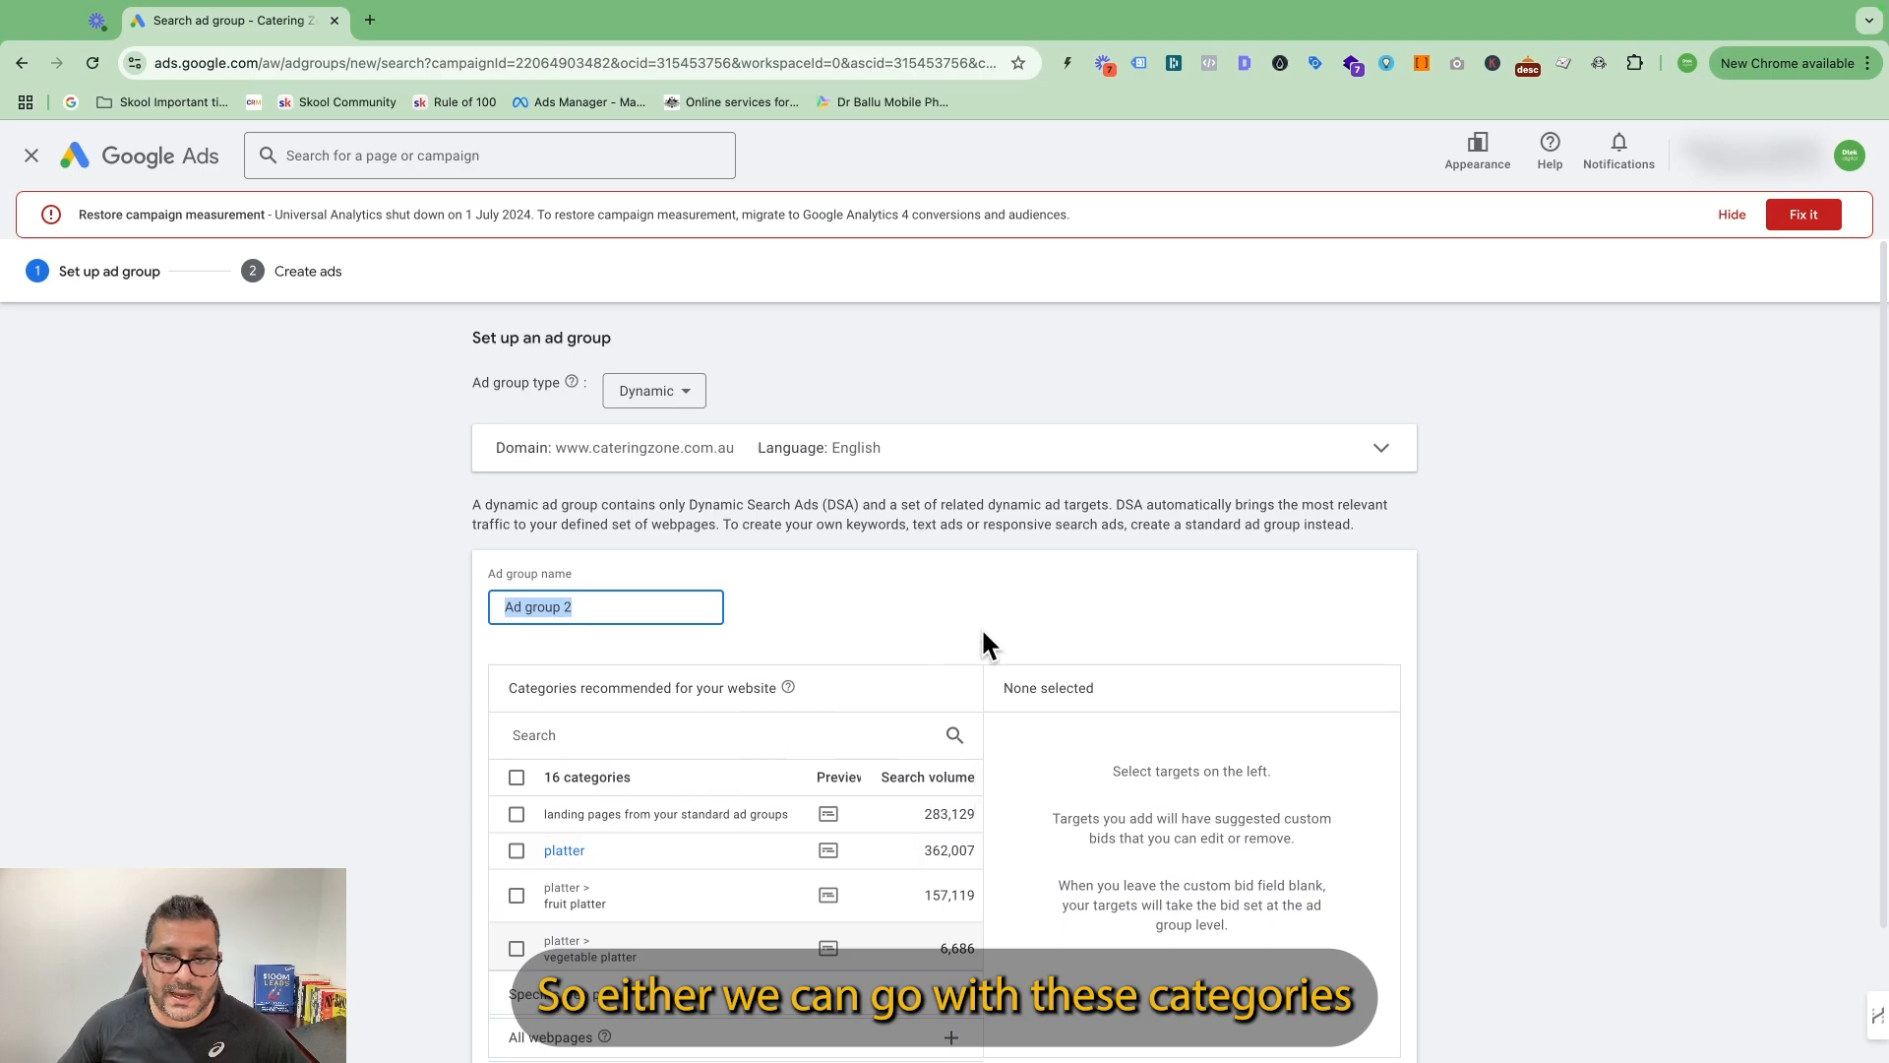
{"action": "scroll", "coordinate": [983, 633], "scroll_direction": "down", "scroll_amount": 3}
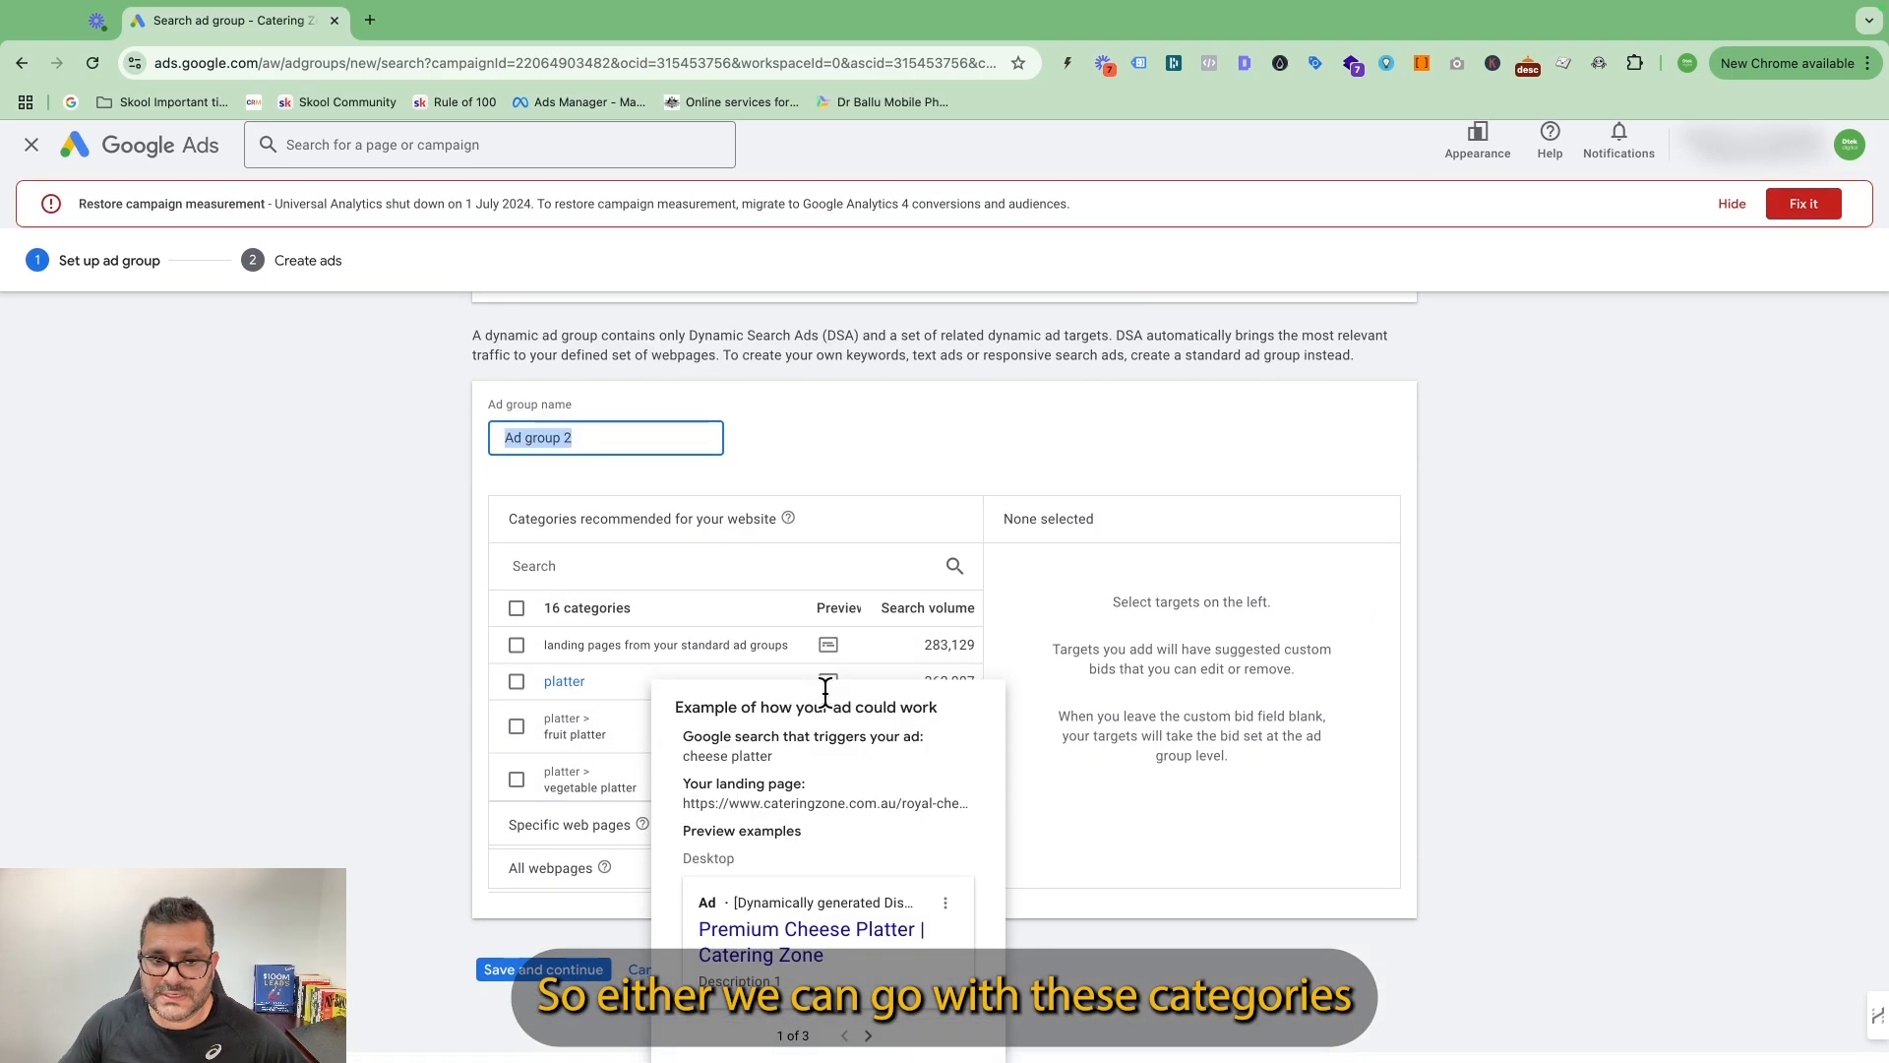
{"action": "scroll", "coordinate": [679, 713], "scroll_direction": "down", "scroll_amount": 3}
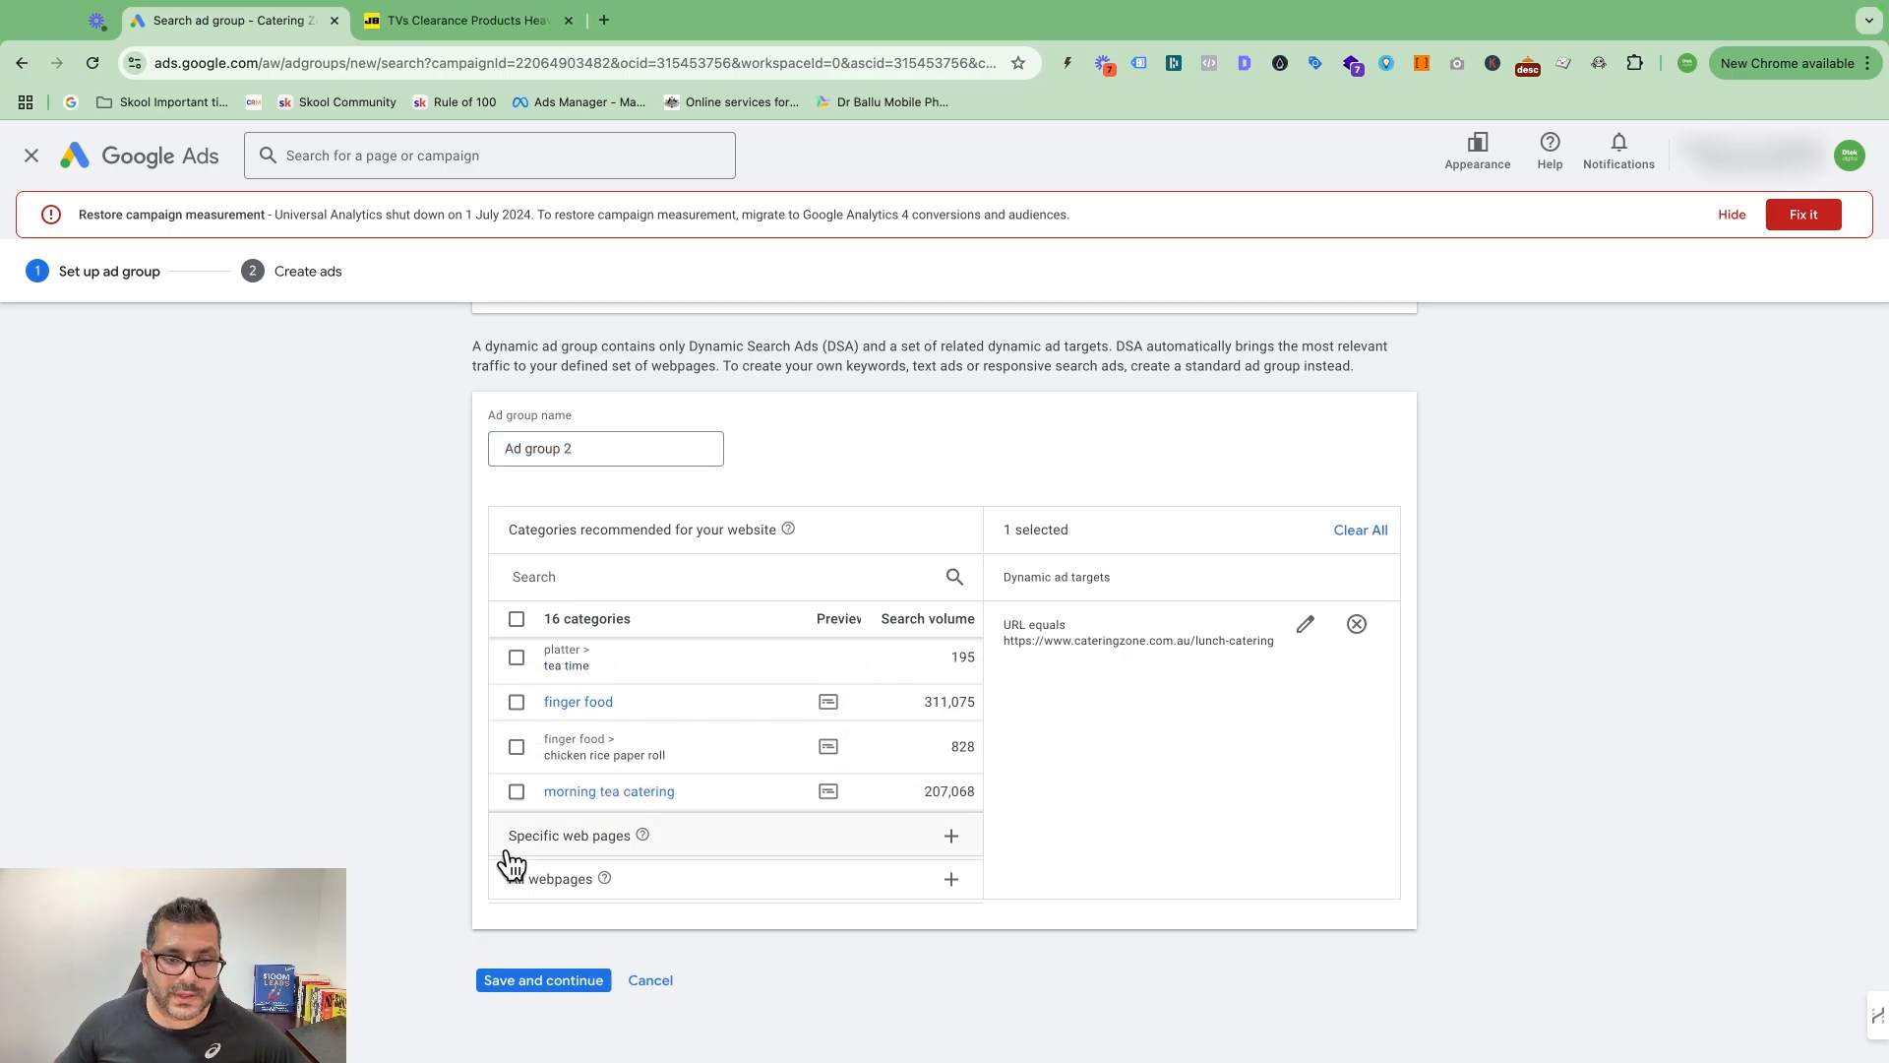
Switch to targeting specific web pages by exact URL and remove the existing lunch-catering target from the selection.
{"action": "left_click", "coordinate": [580, 844]}
{"action": "left_click", "coordinate": [515, 619]}
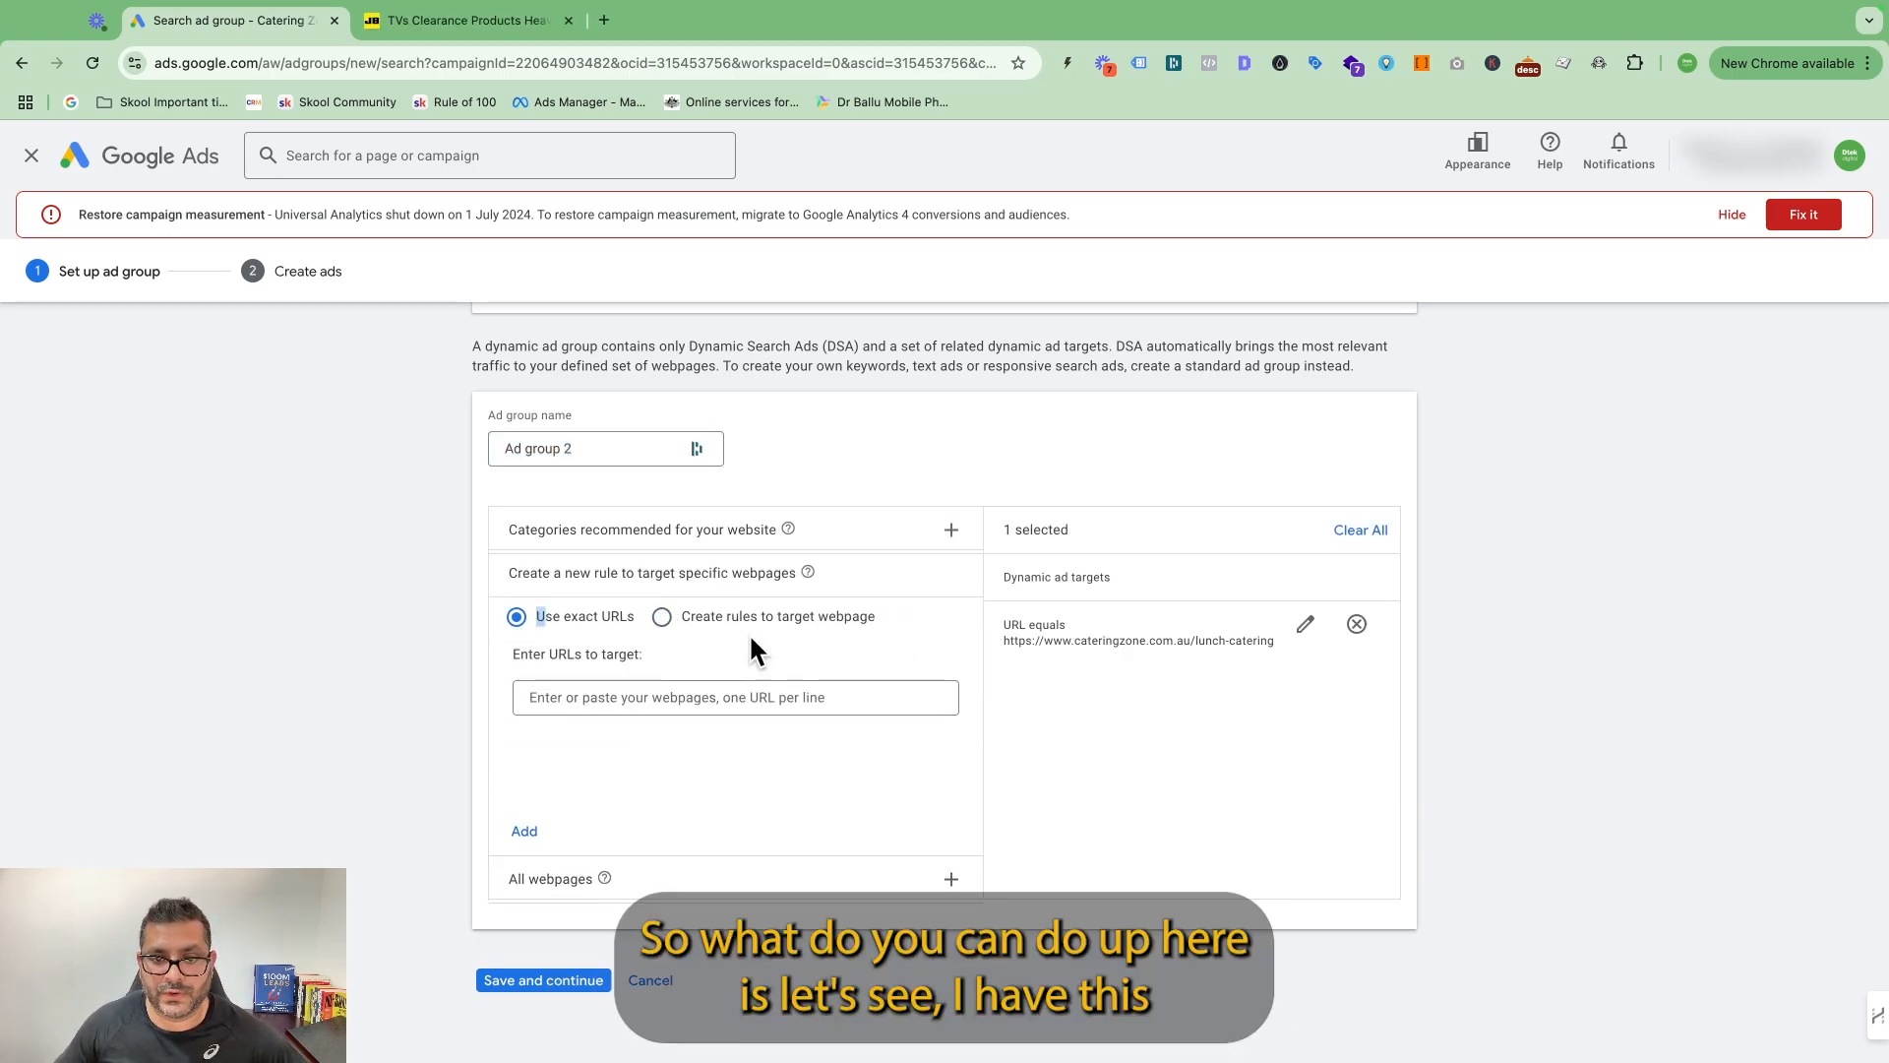
{"action": "left_click_drag", "start_coordinate": [1279, 641], "coordinate": [1004, 642]}
{"action": "left_click", "coordinate": [1356, 624]}
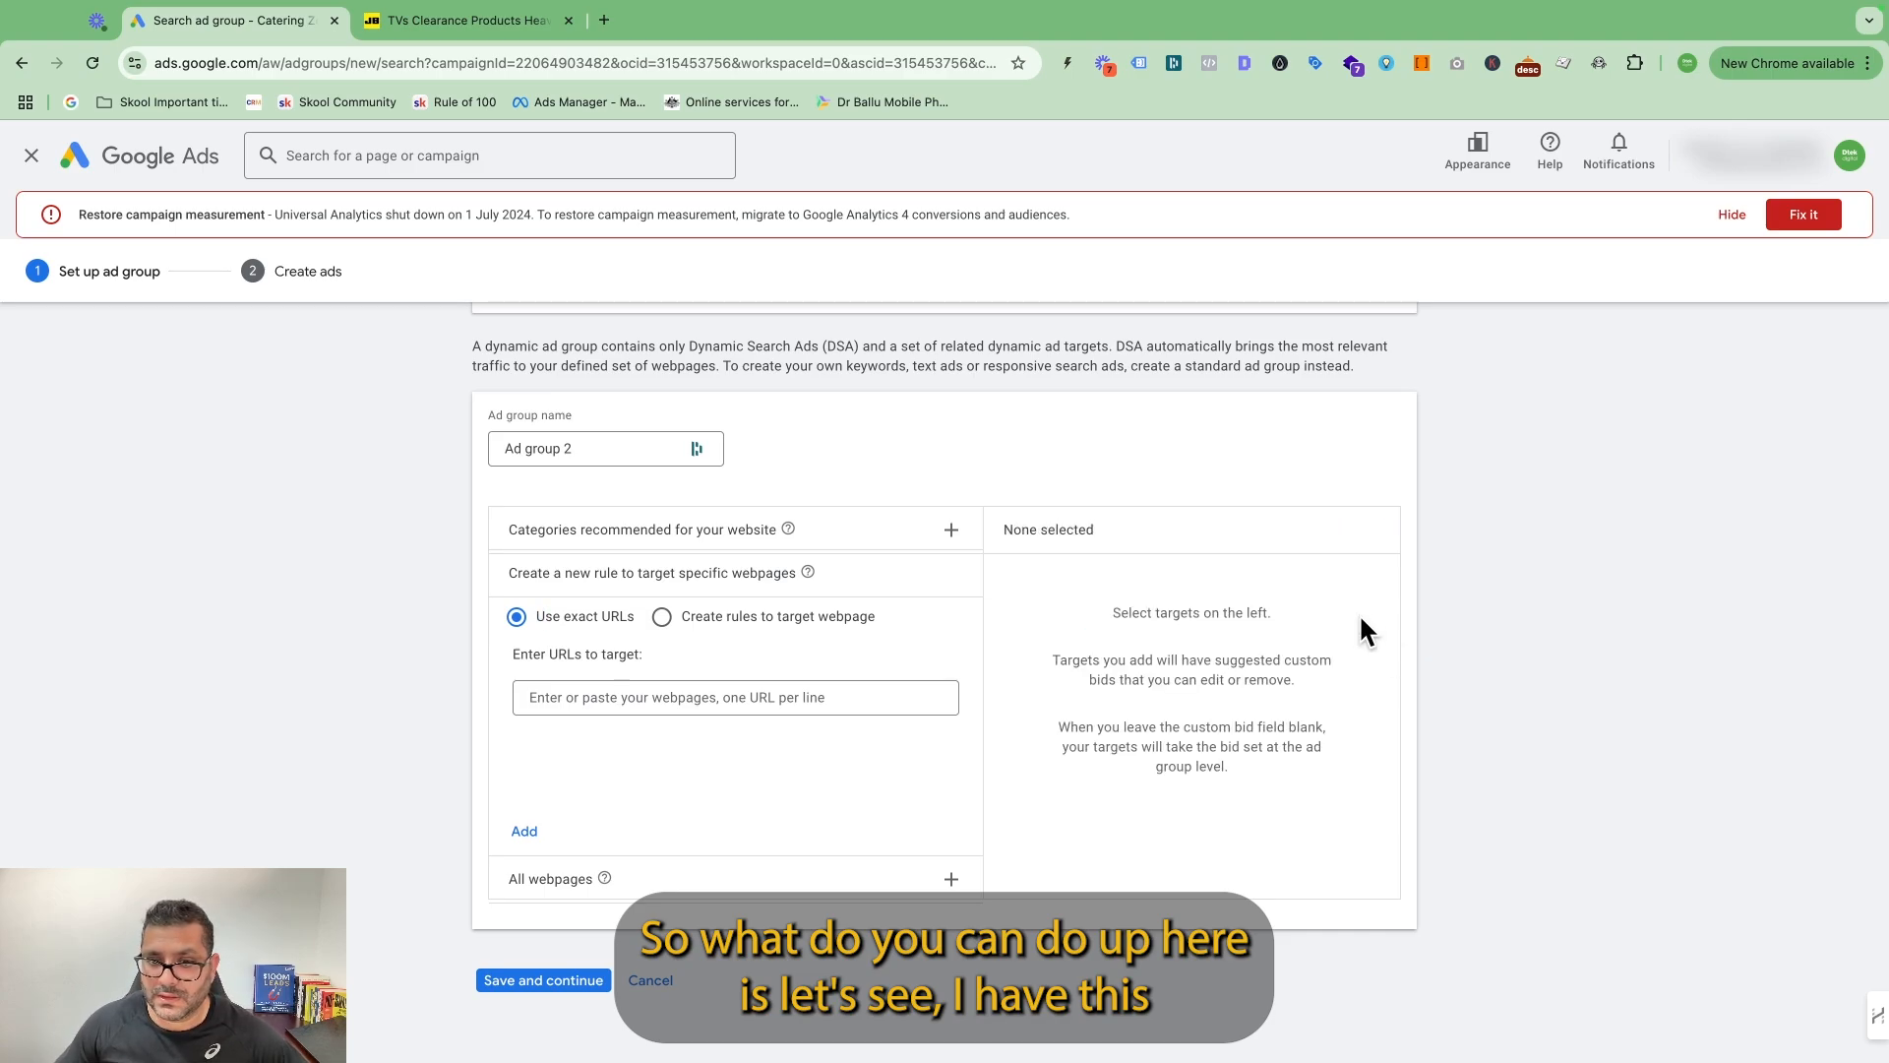
{"action": "left_click", "coordinate": [653, 693]}
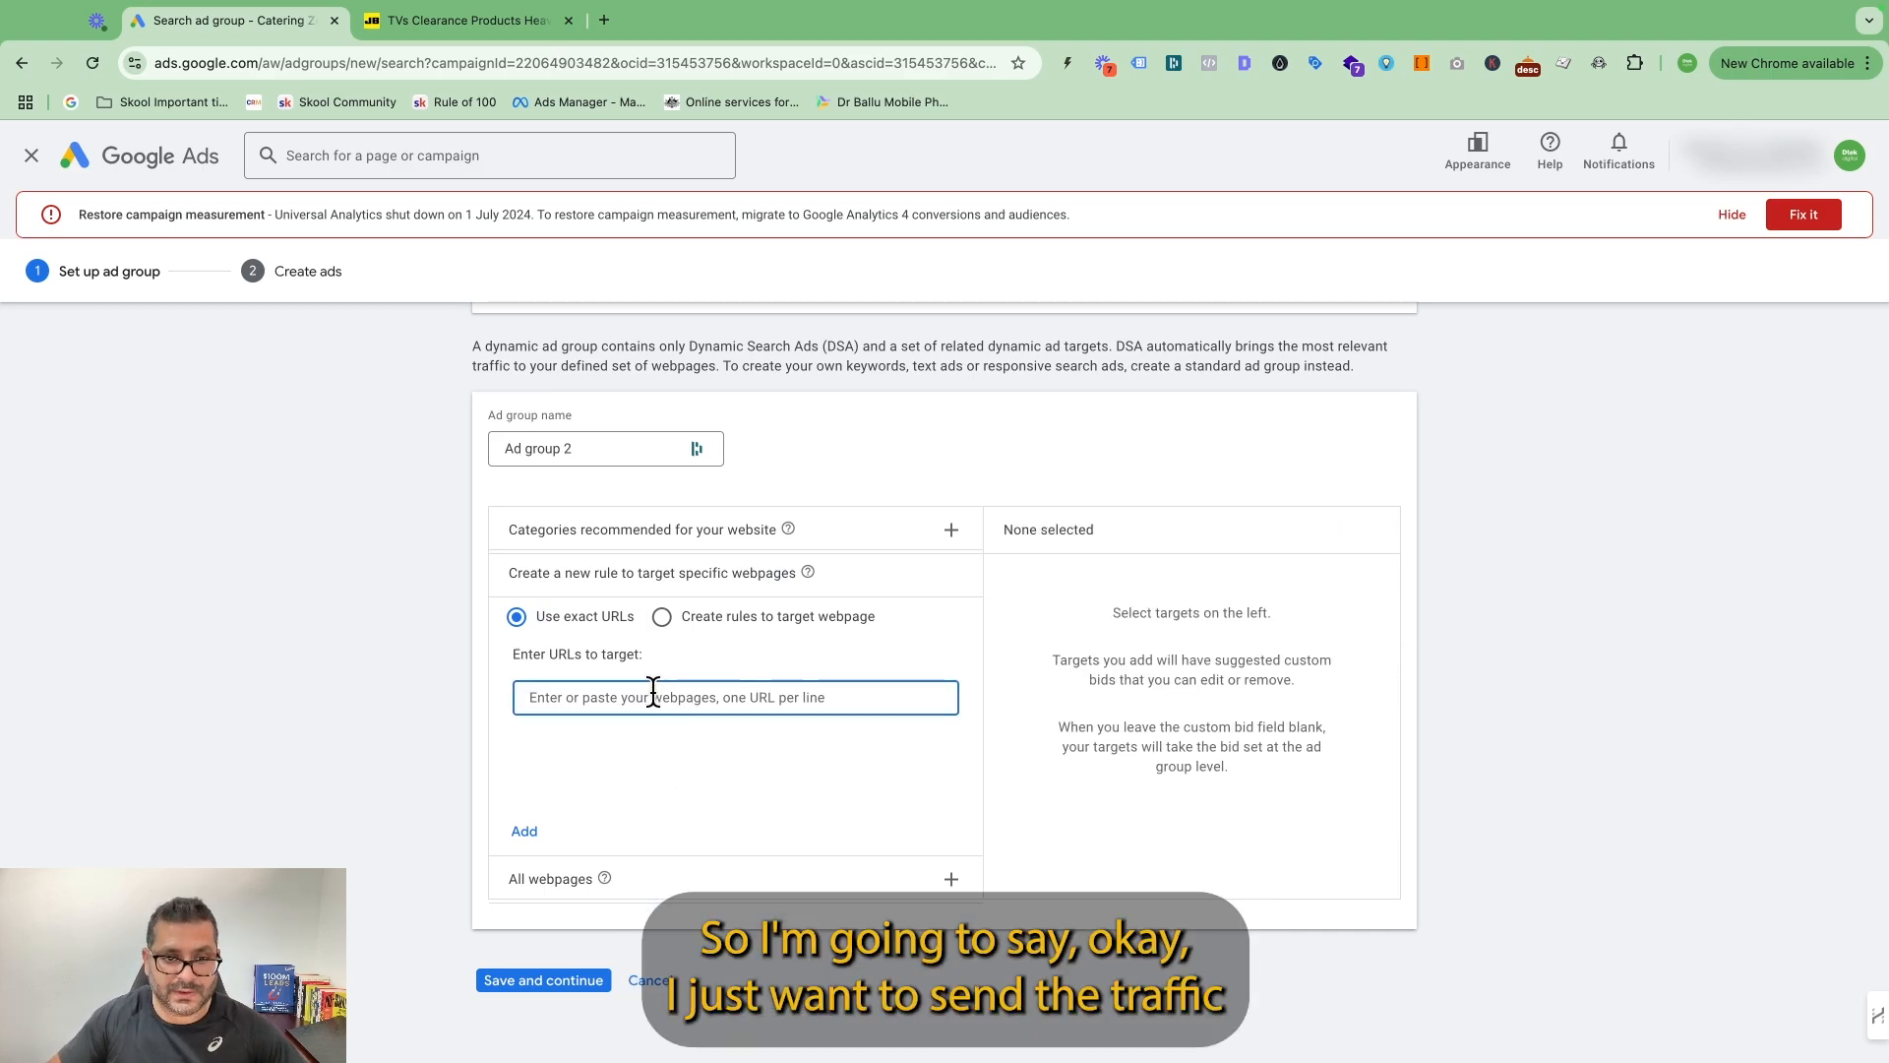
{"action": "type", "text": "www.c"}
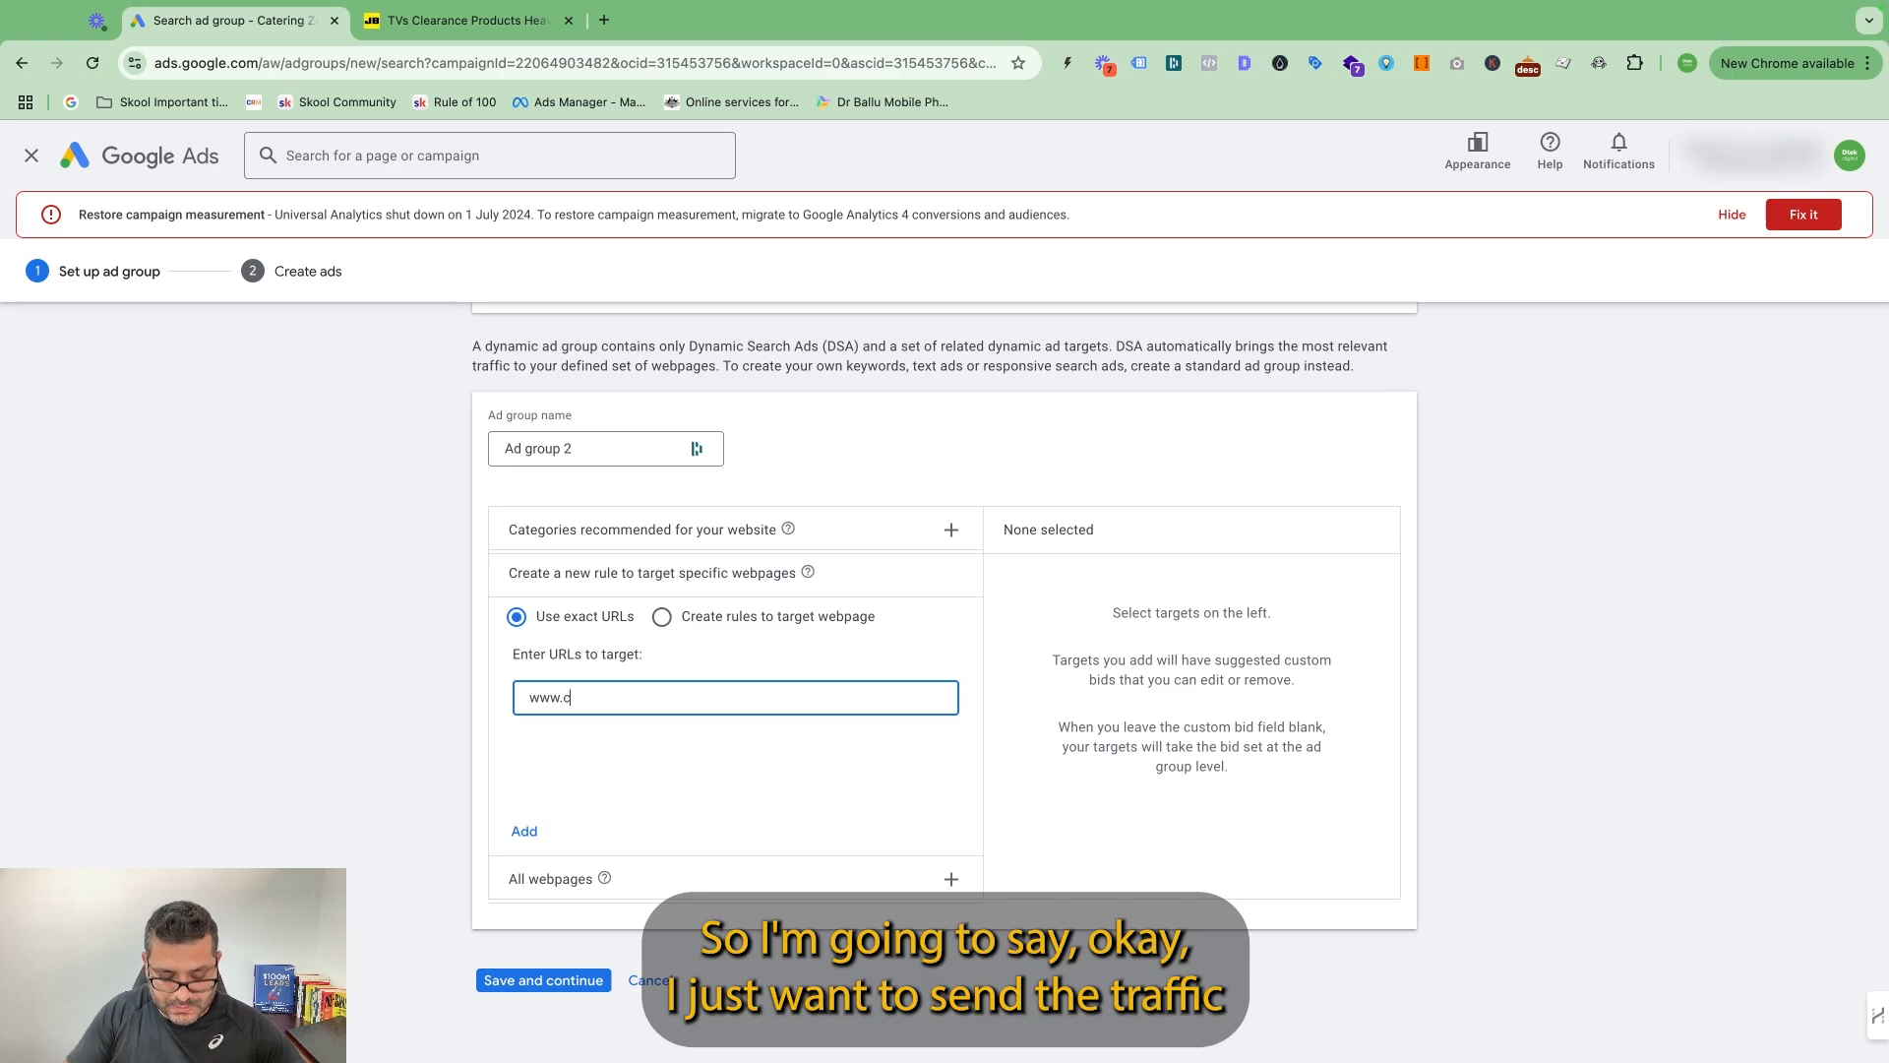
{"action": "type", "text": "ateringzone.com"}
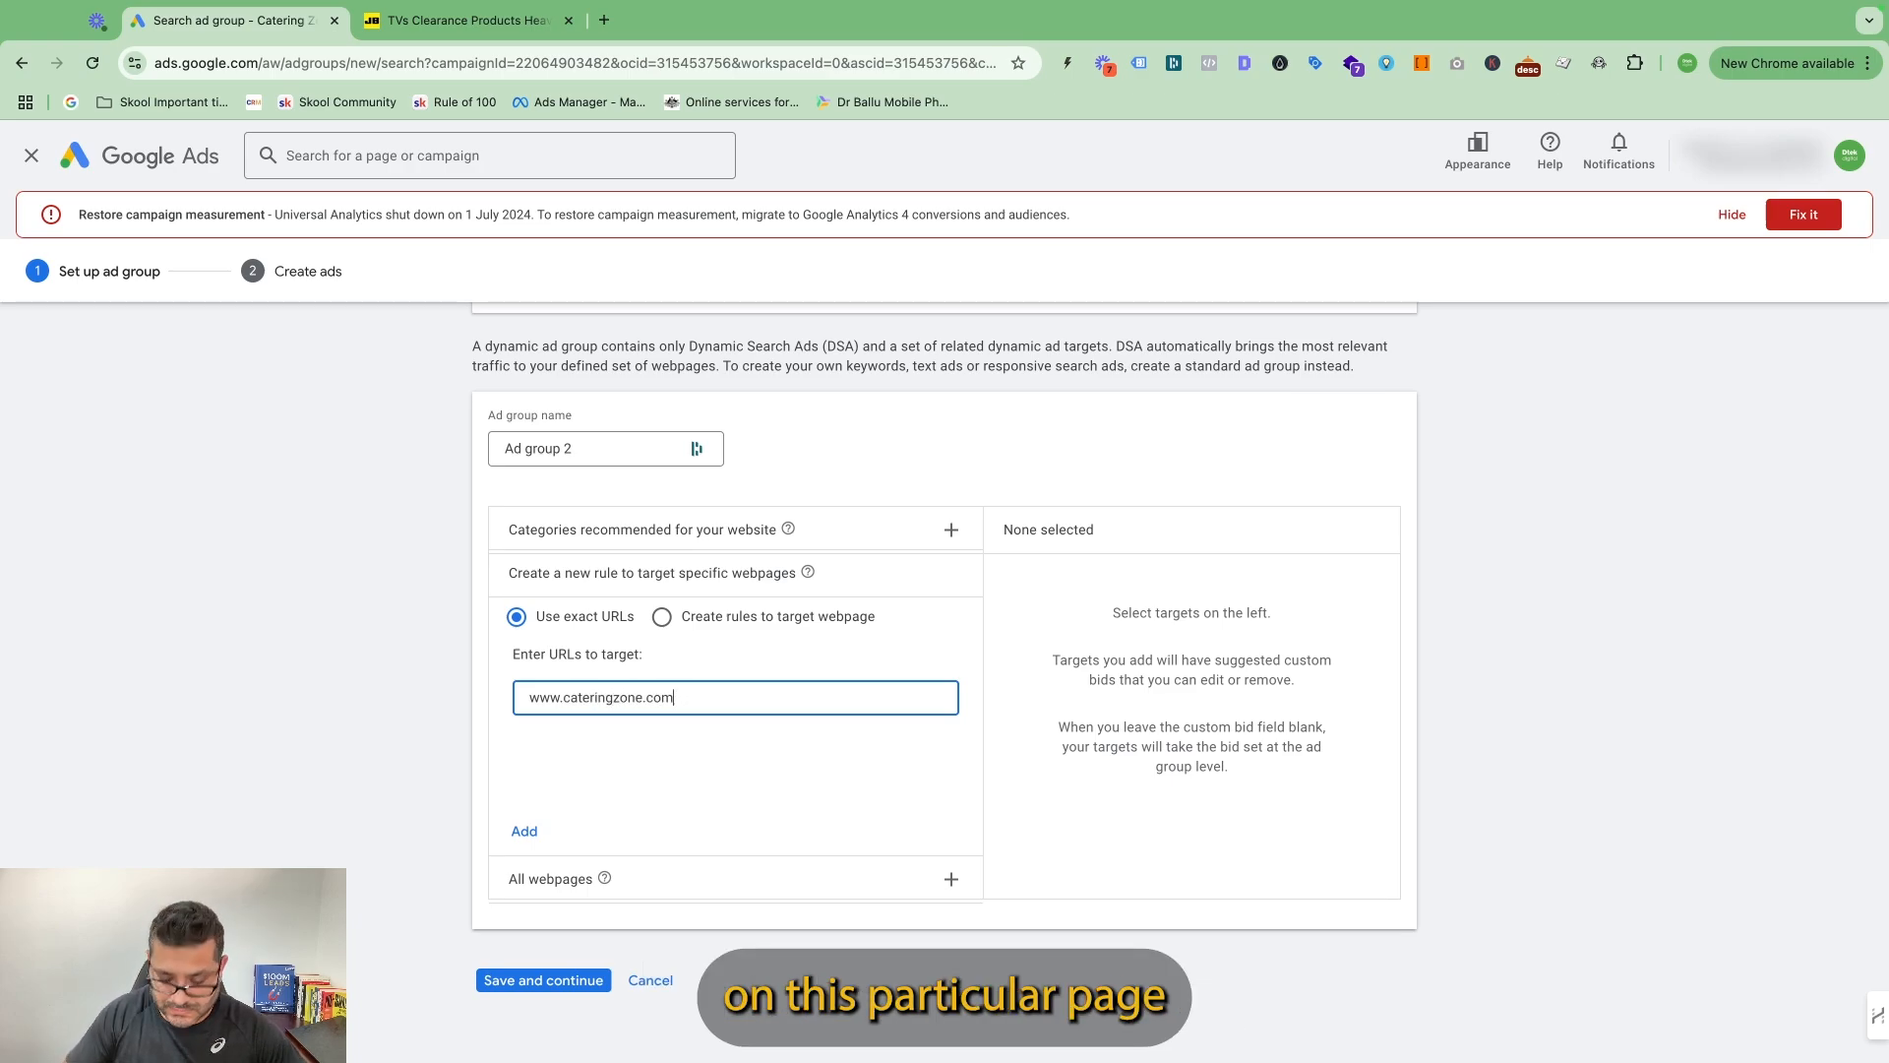
{"action": "type", "text": "/lunch-"}
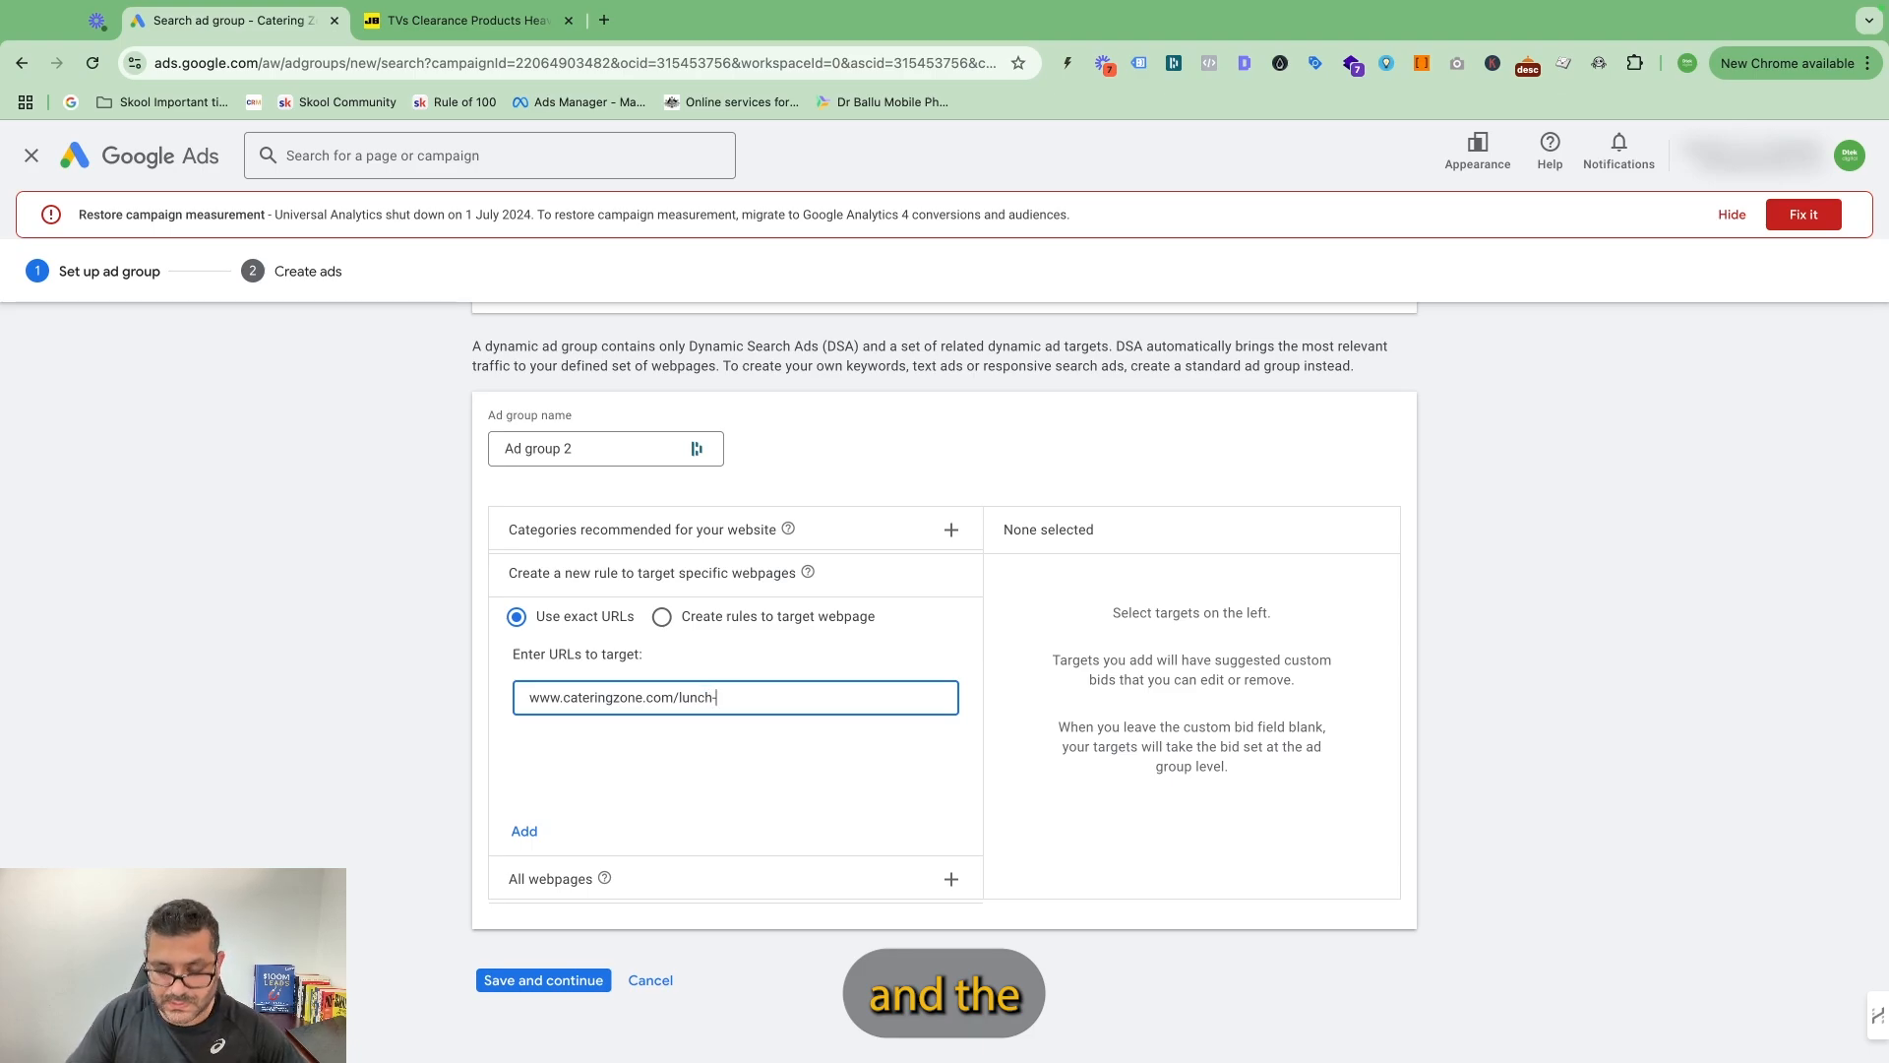
{"action": "type", "text": "catering"}
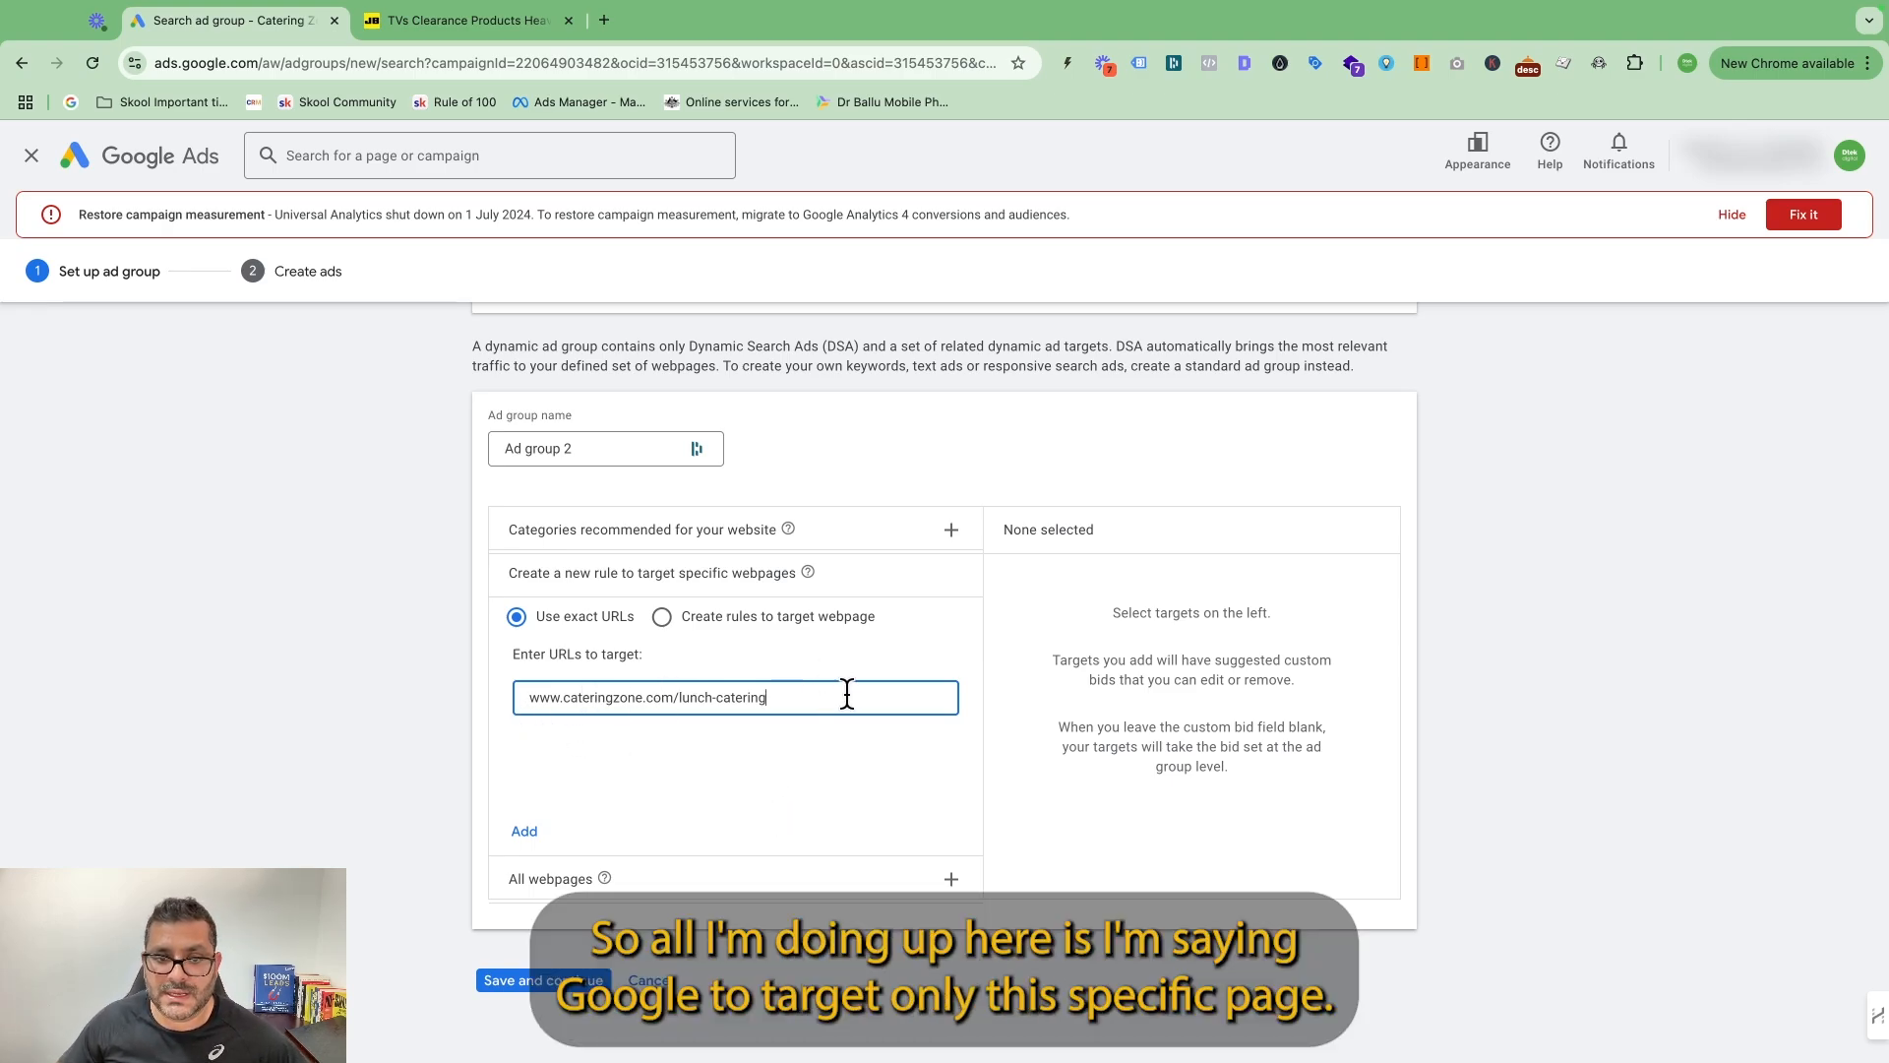
{"action": "left_click", "coordinate": [524, 832]}
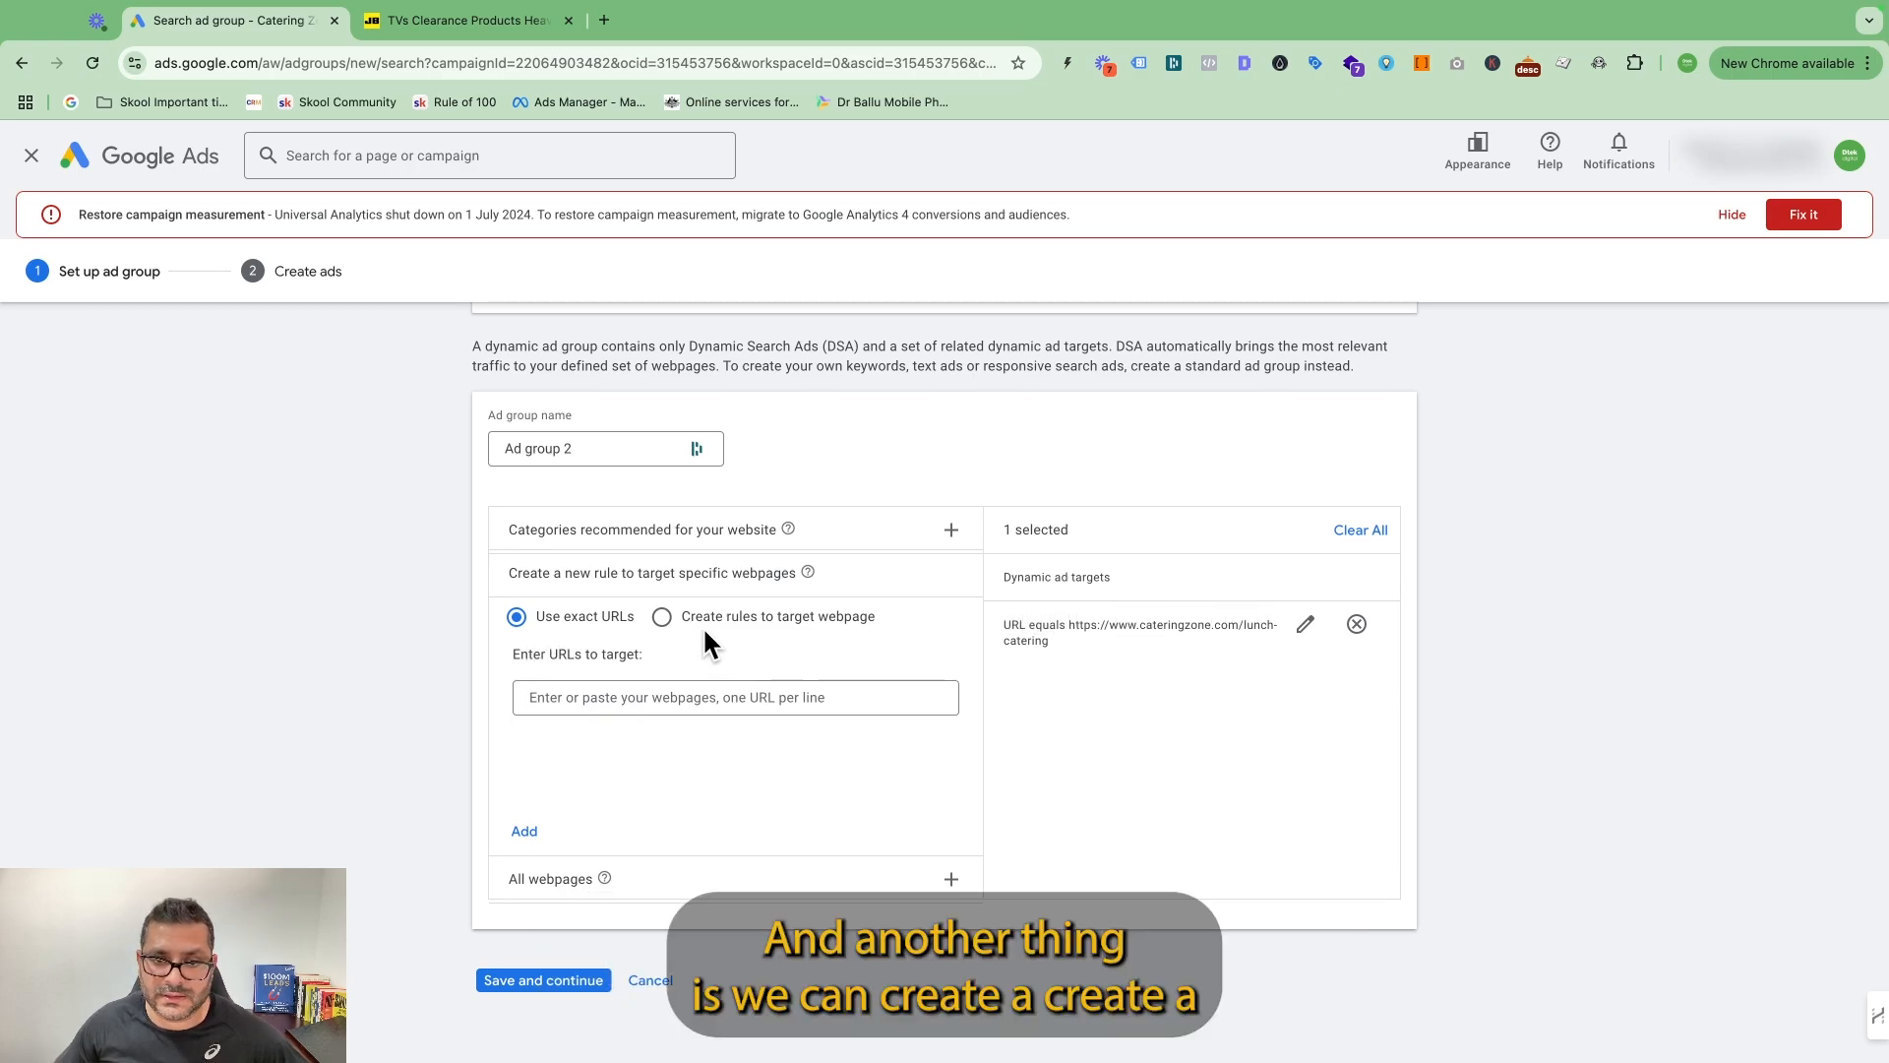
Draft a webpage targeting rule for the dynamic ad group with the condition URL contains /collection/.
{"action": "left_click", "coordinate": [663, 618]}
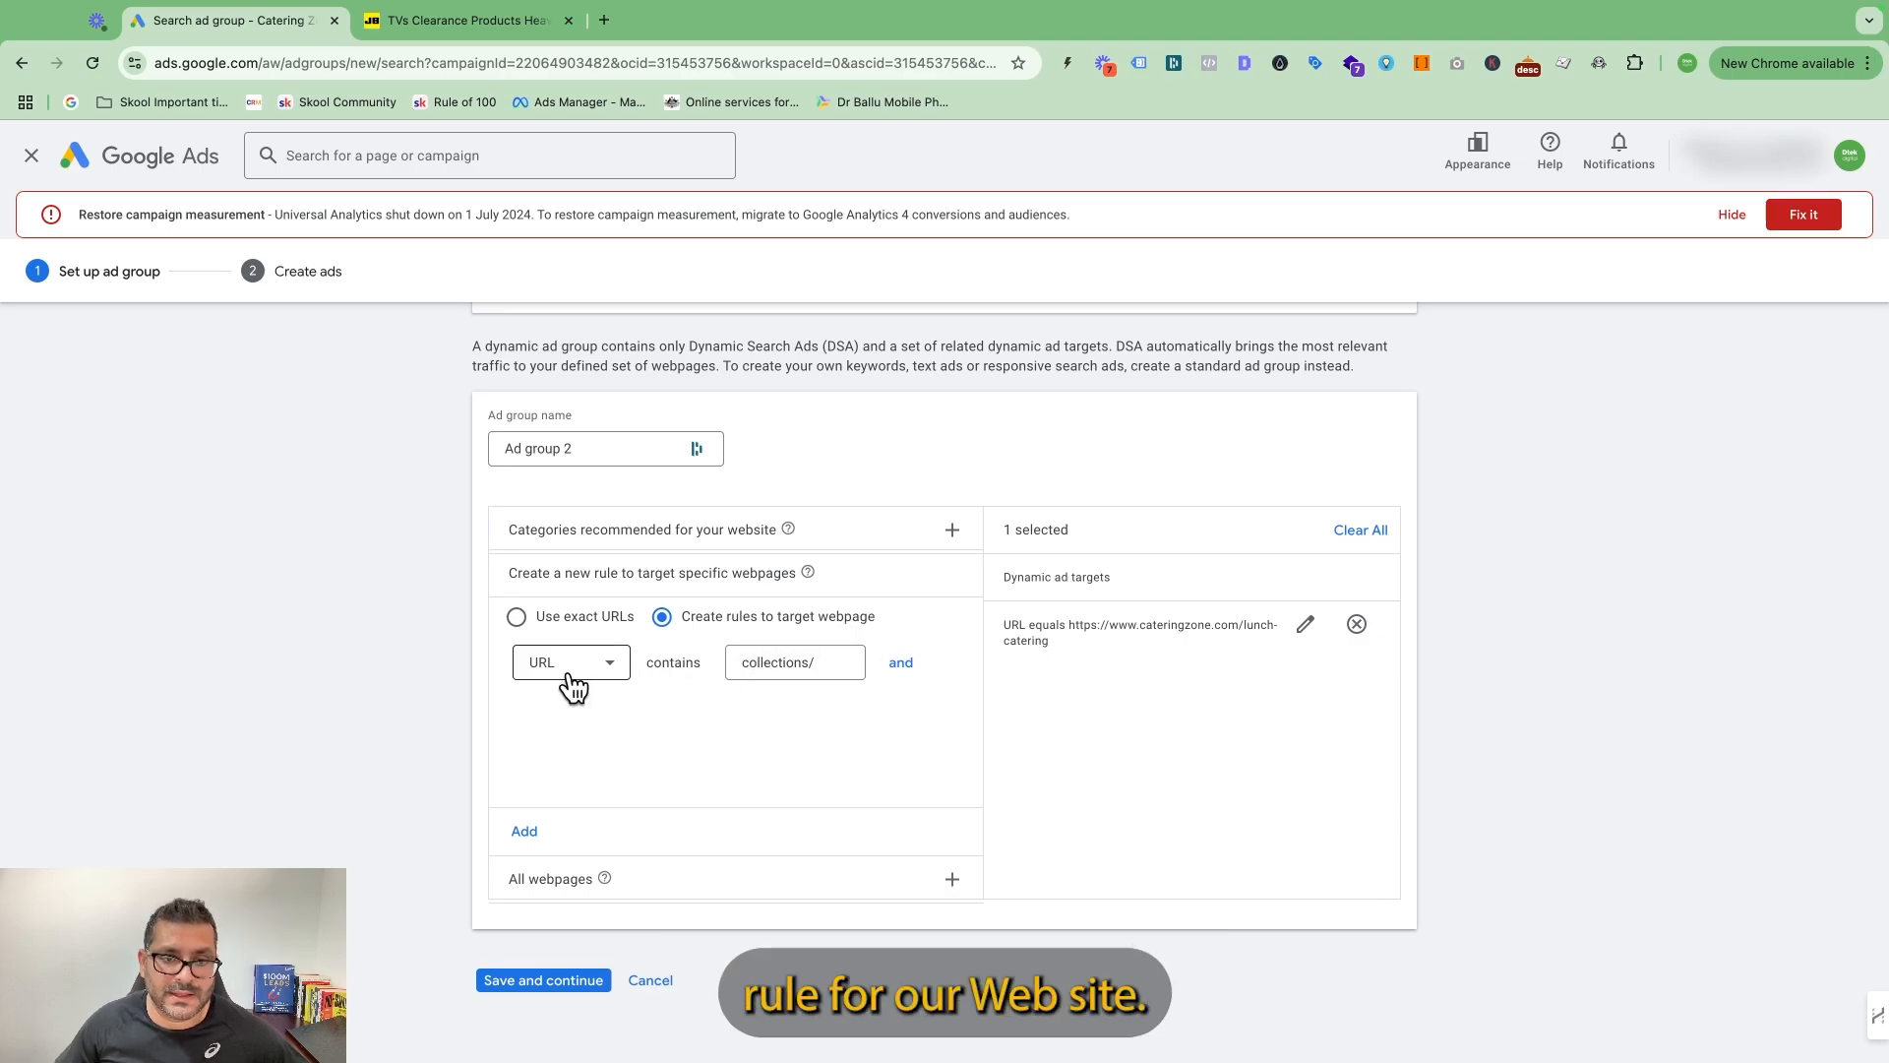
{"action": "left_click", "coordinate": [609, 673]}
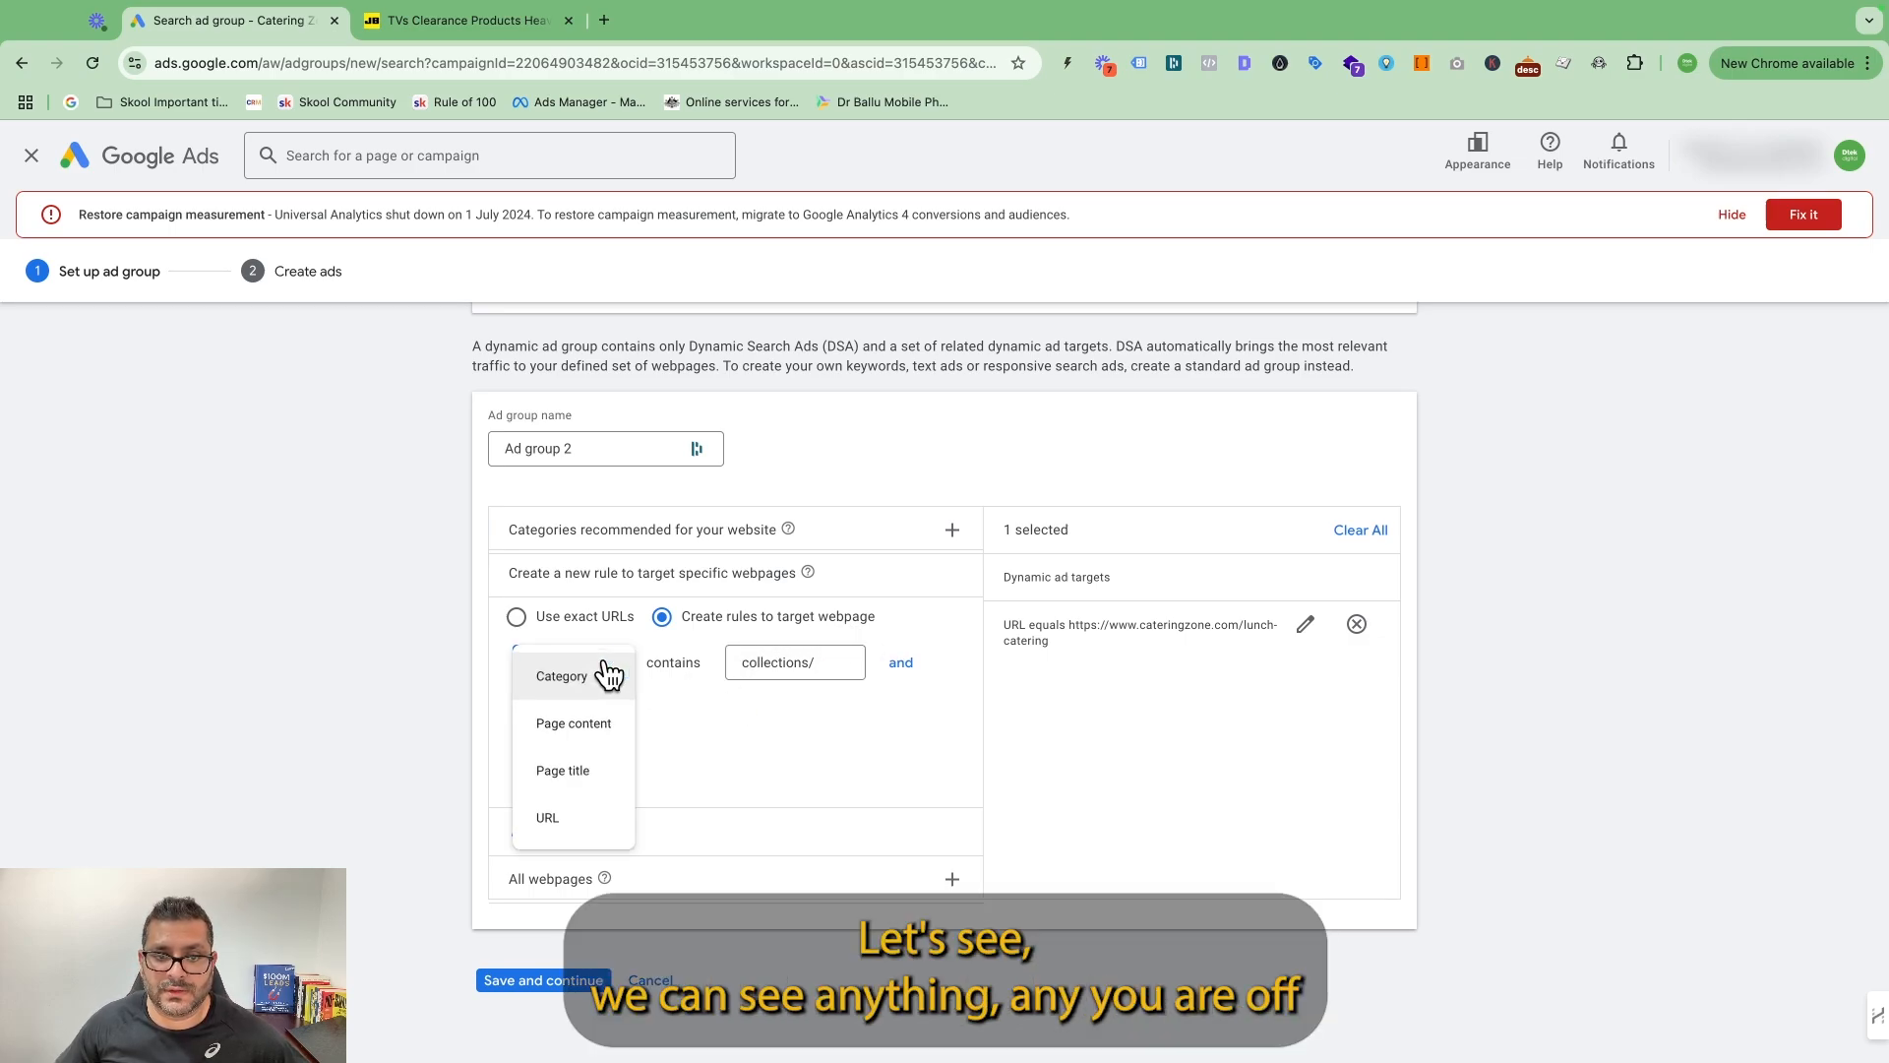
{"action": "left_click", "coordinate": [602, 669]}
{"action": "left_click", "coordinate": [609, 673]}
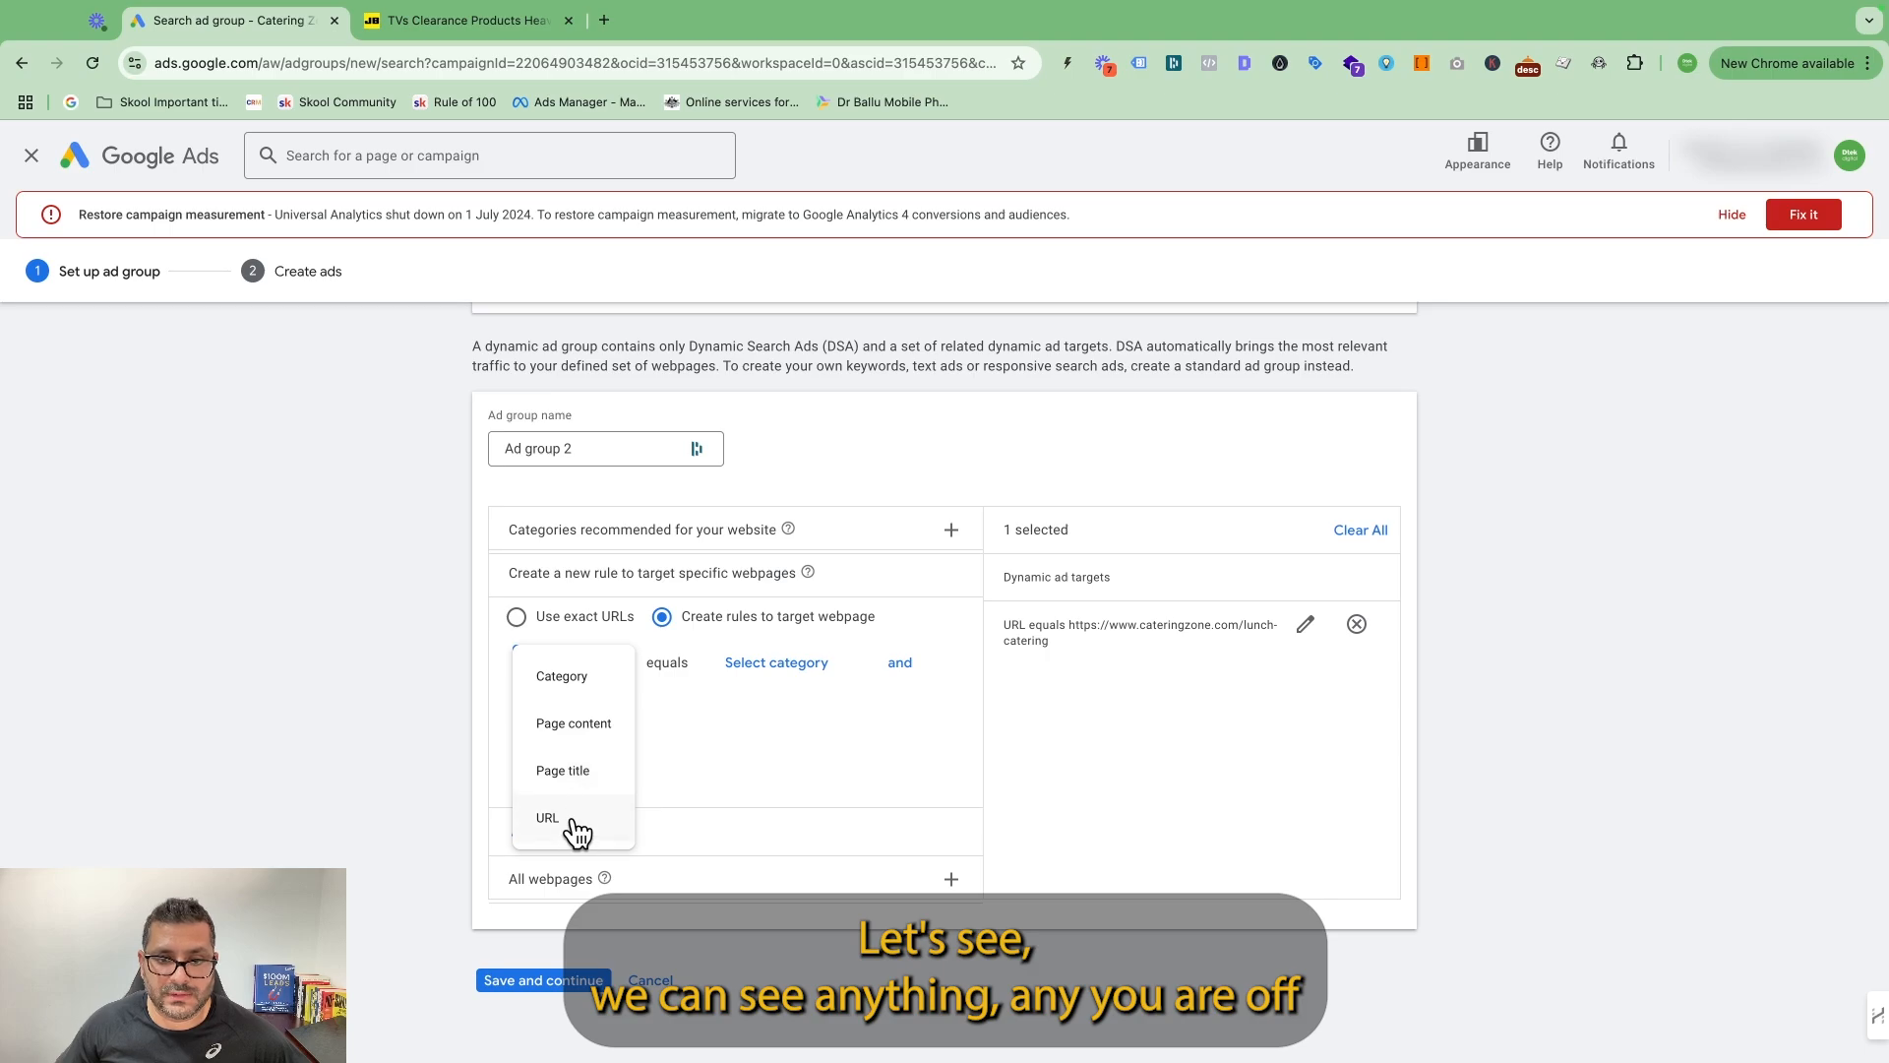
{"action": "left_click", "coordinate": [577, 827]}
{"action": "left_click", "coordinate": [760, 666]}
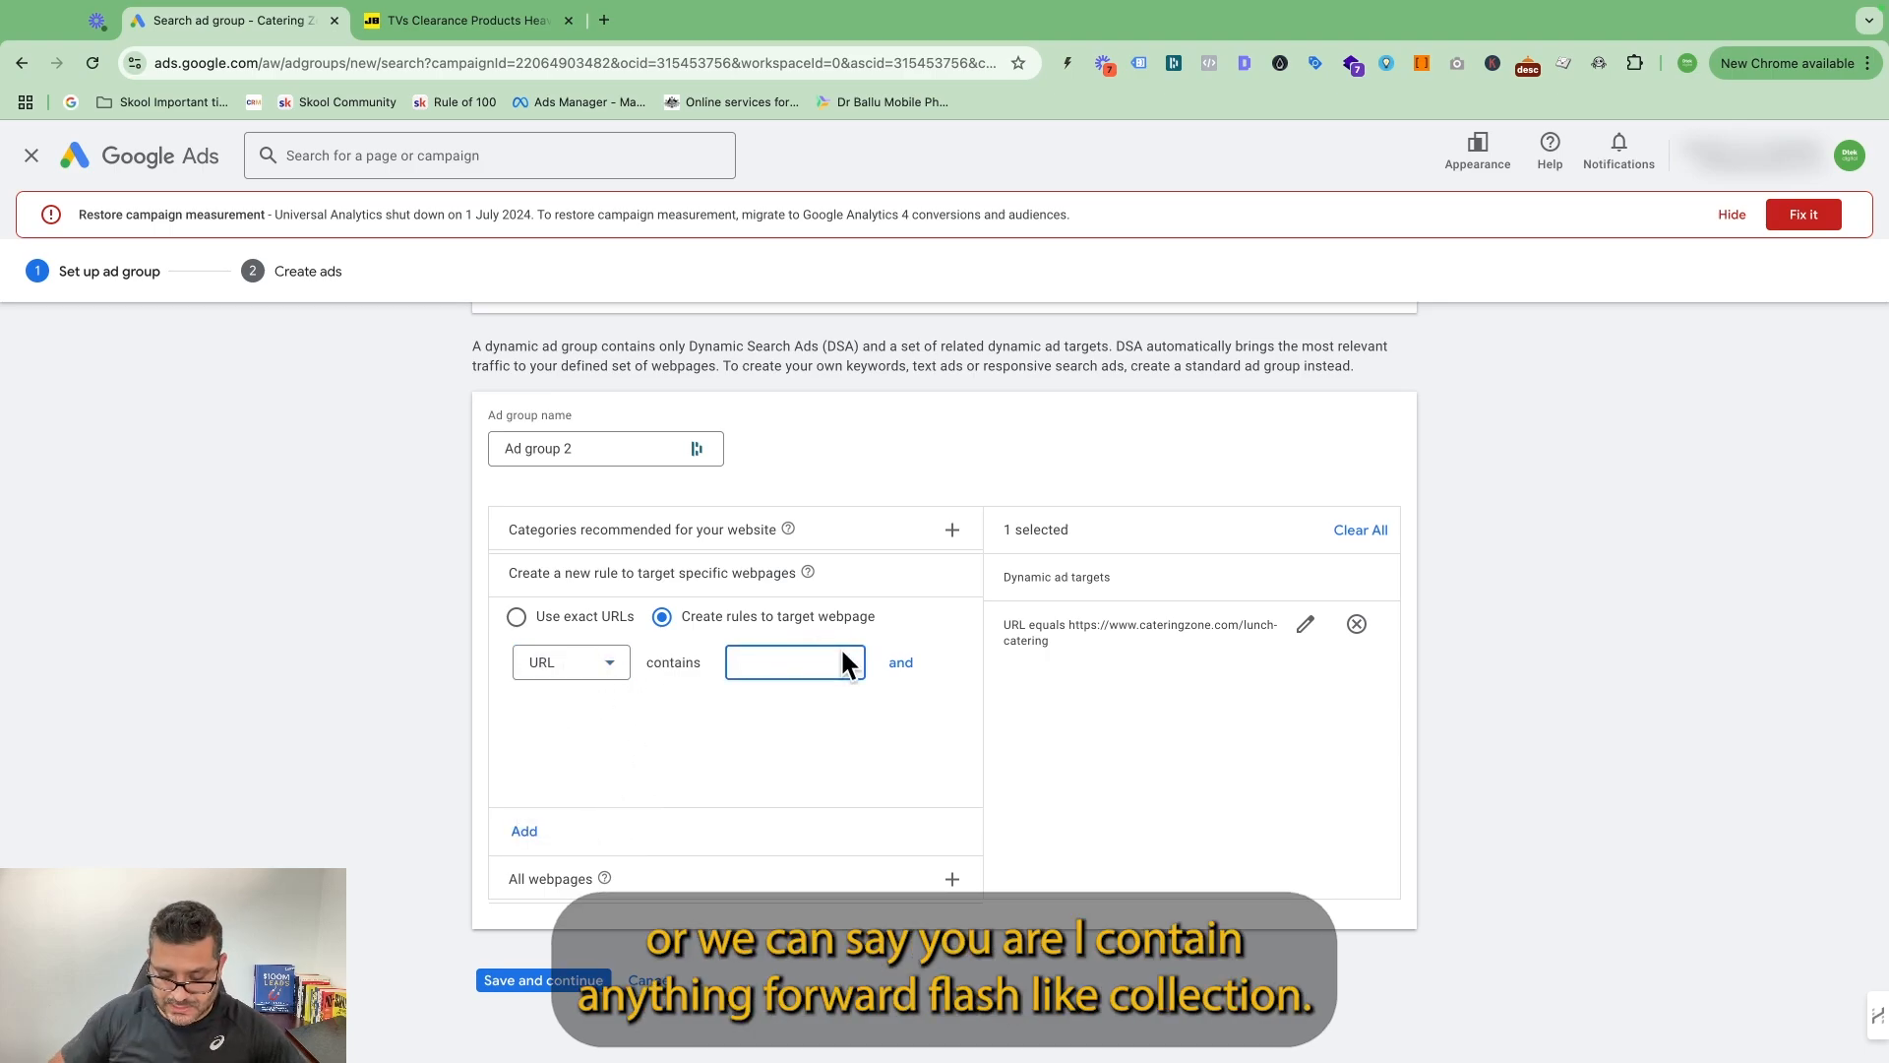
{"action": "type", "text": "/collection/"}
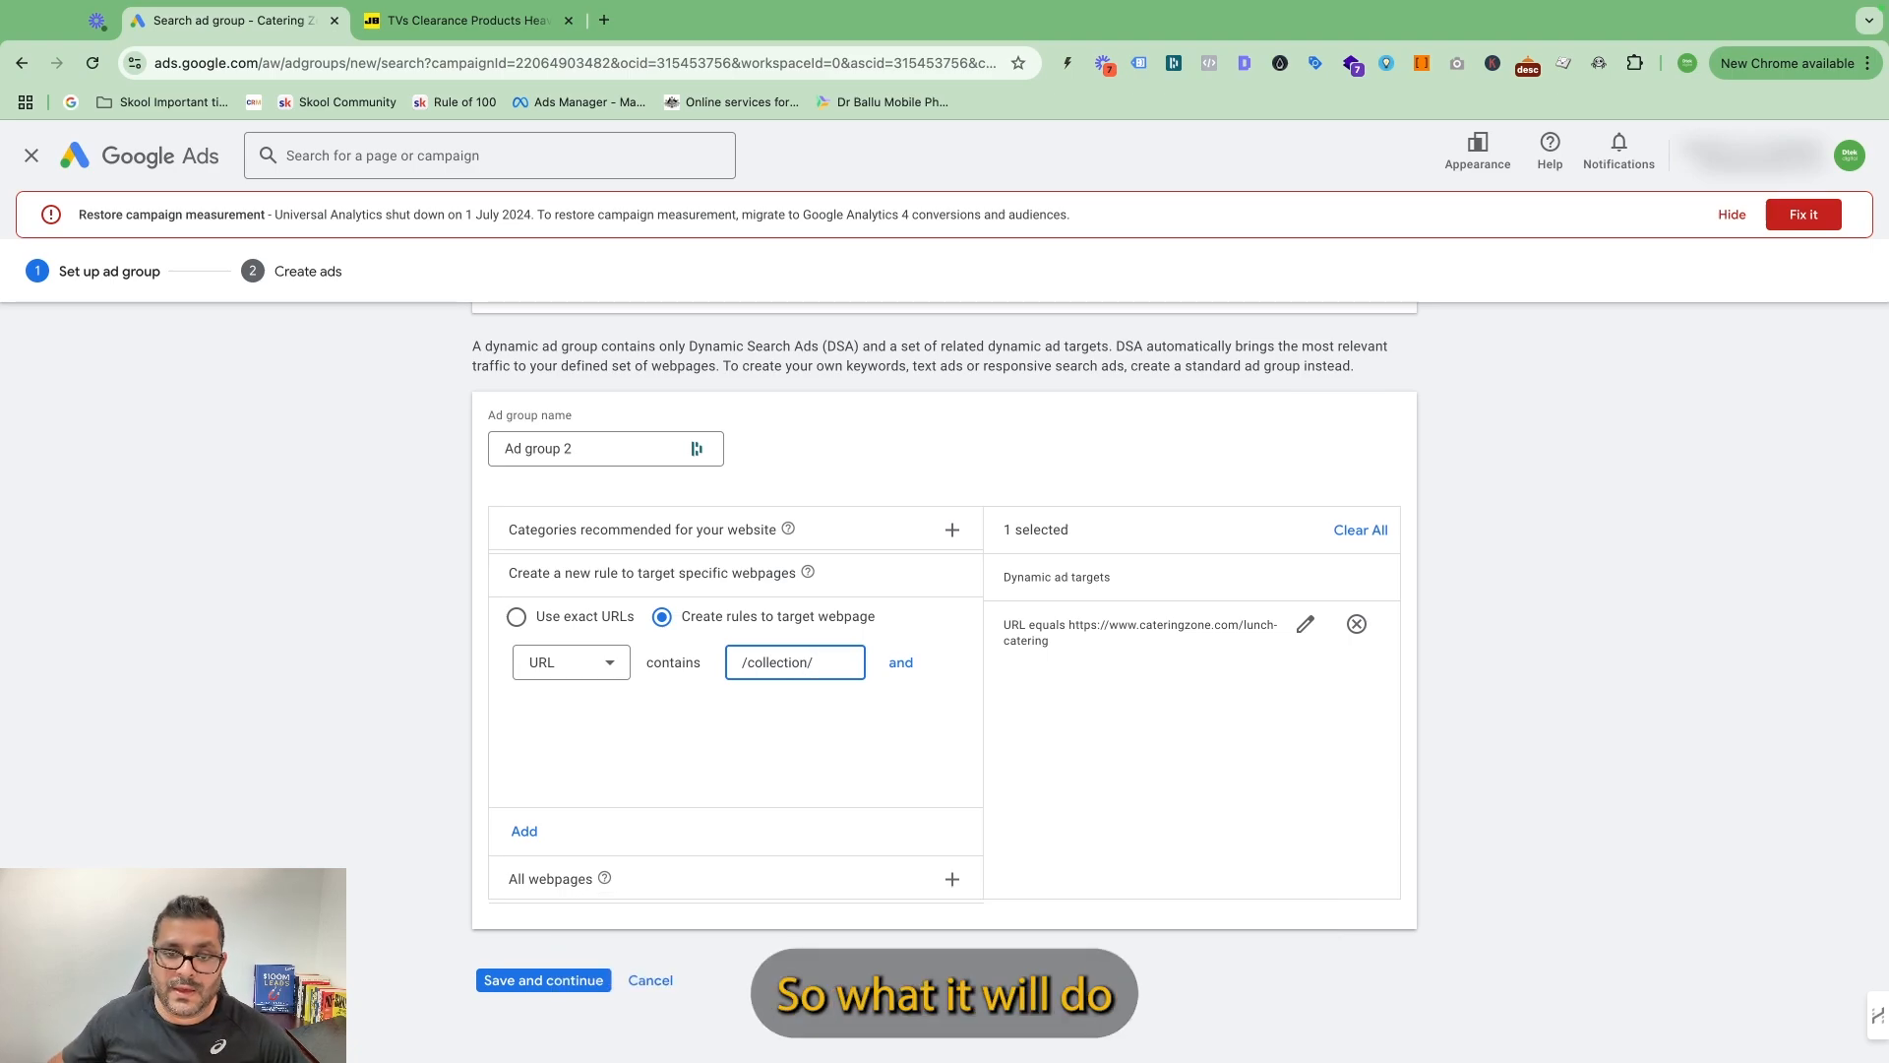
{"action": "scroll", "coordinate": [464, 663], "scroll_direction": "up", "scroll_amount": 1}
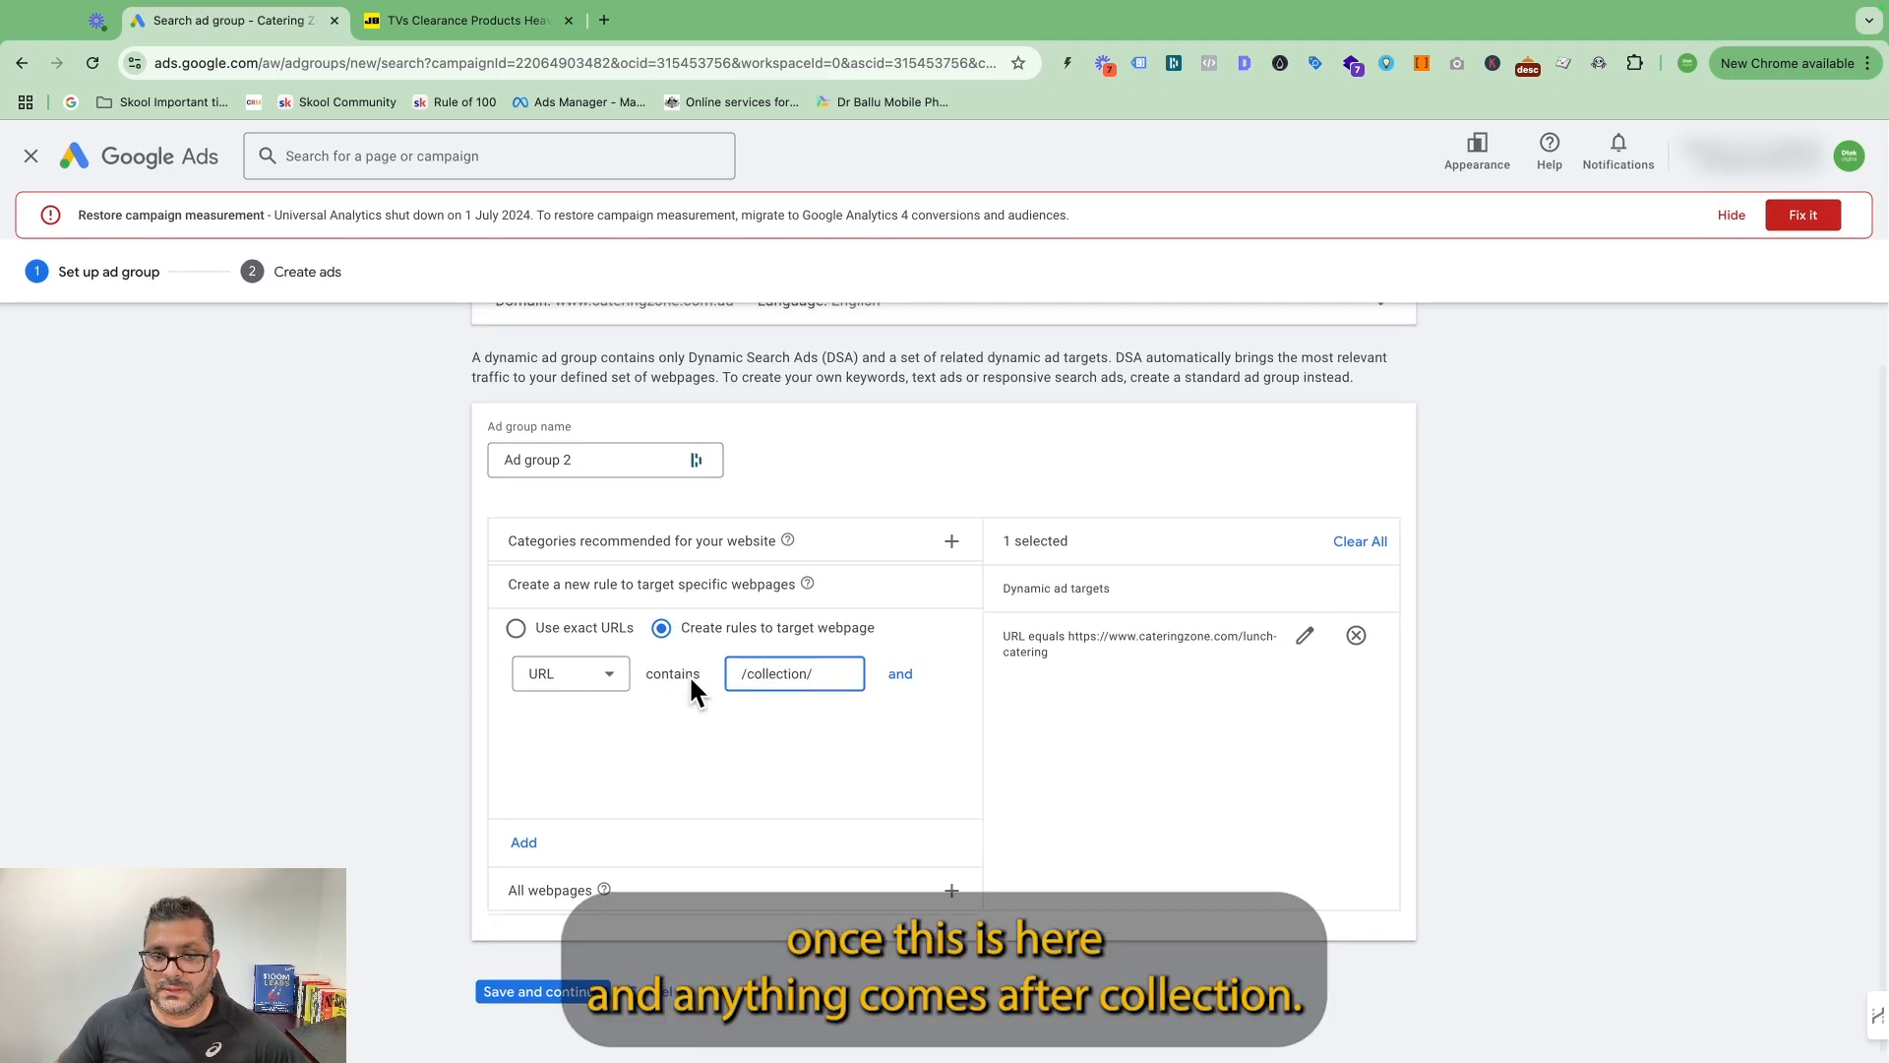
{"action": "scroll", "coordinate": [747, 678], "scroll_direction": "up", "scroll_amount": 1}
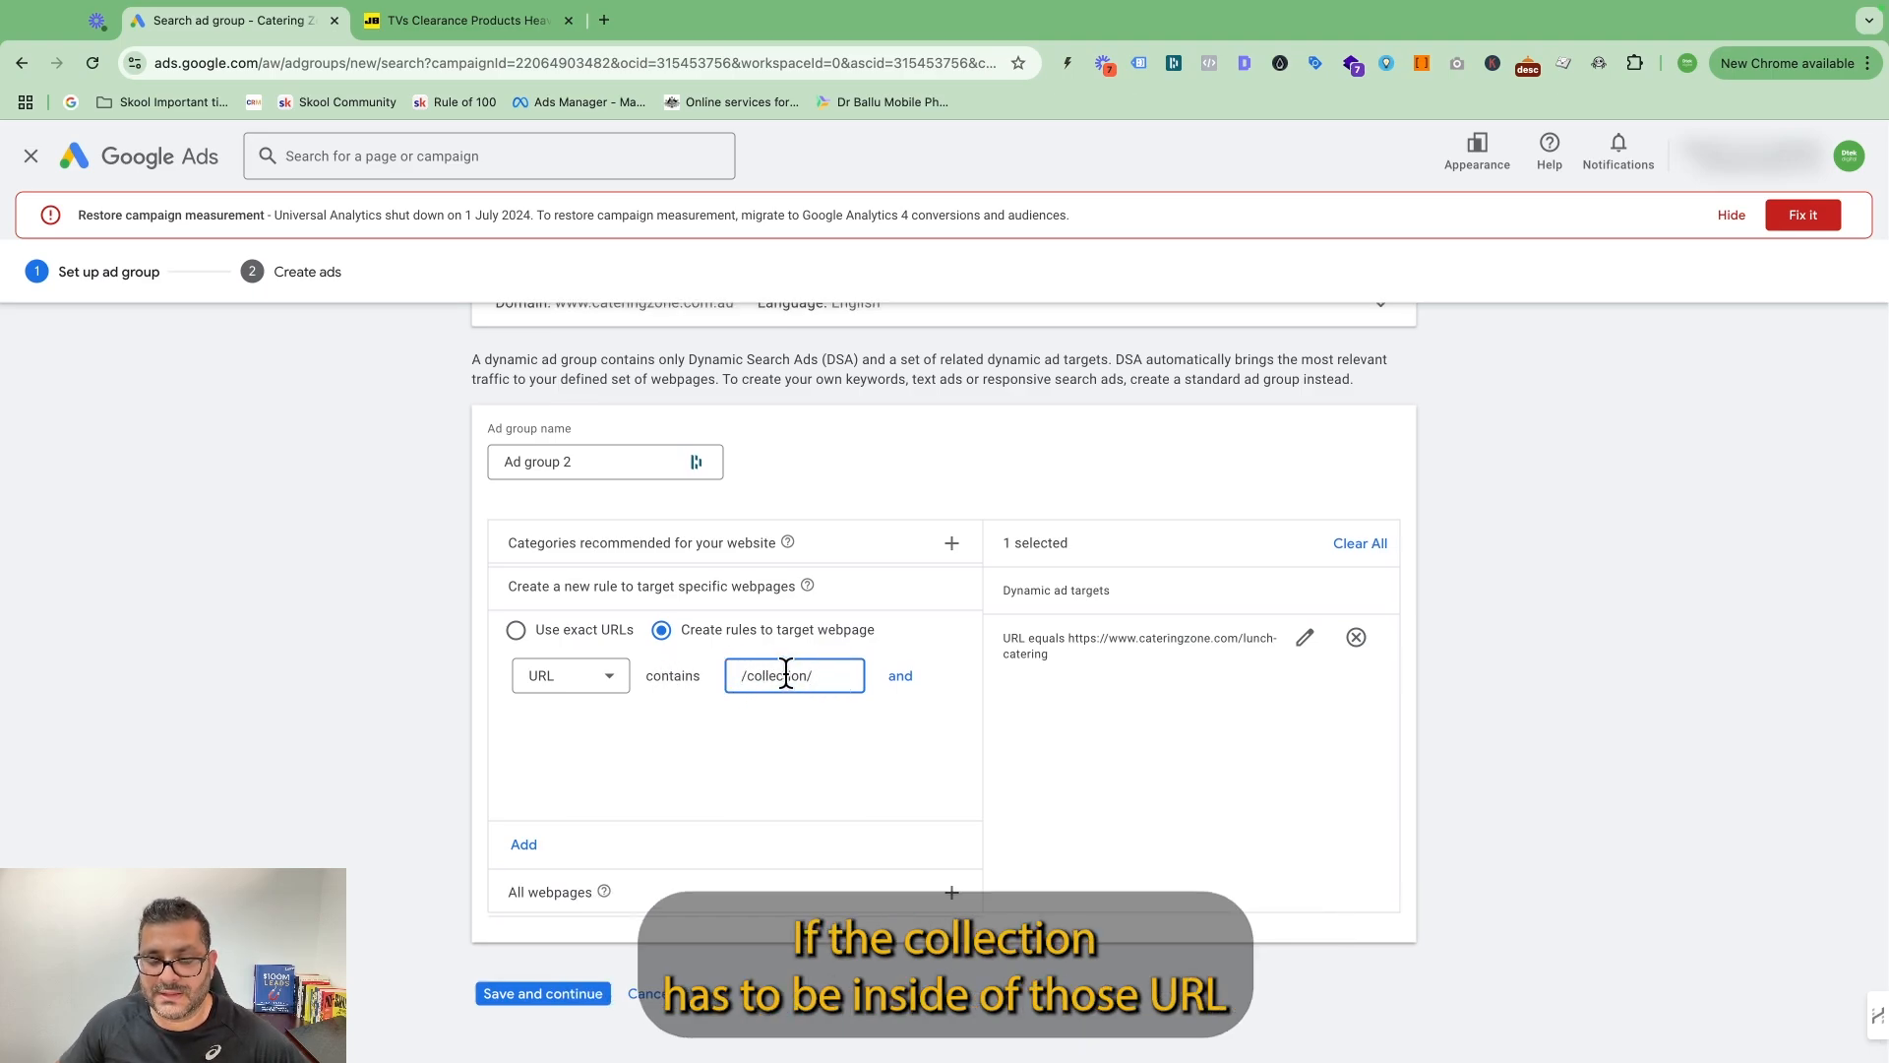
{"action": "scroll", "coordinate": [785, 674], "scroll_direction": "down", "scroll_amount": 1}
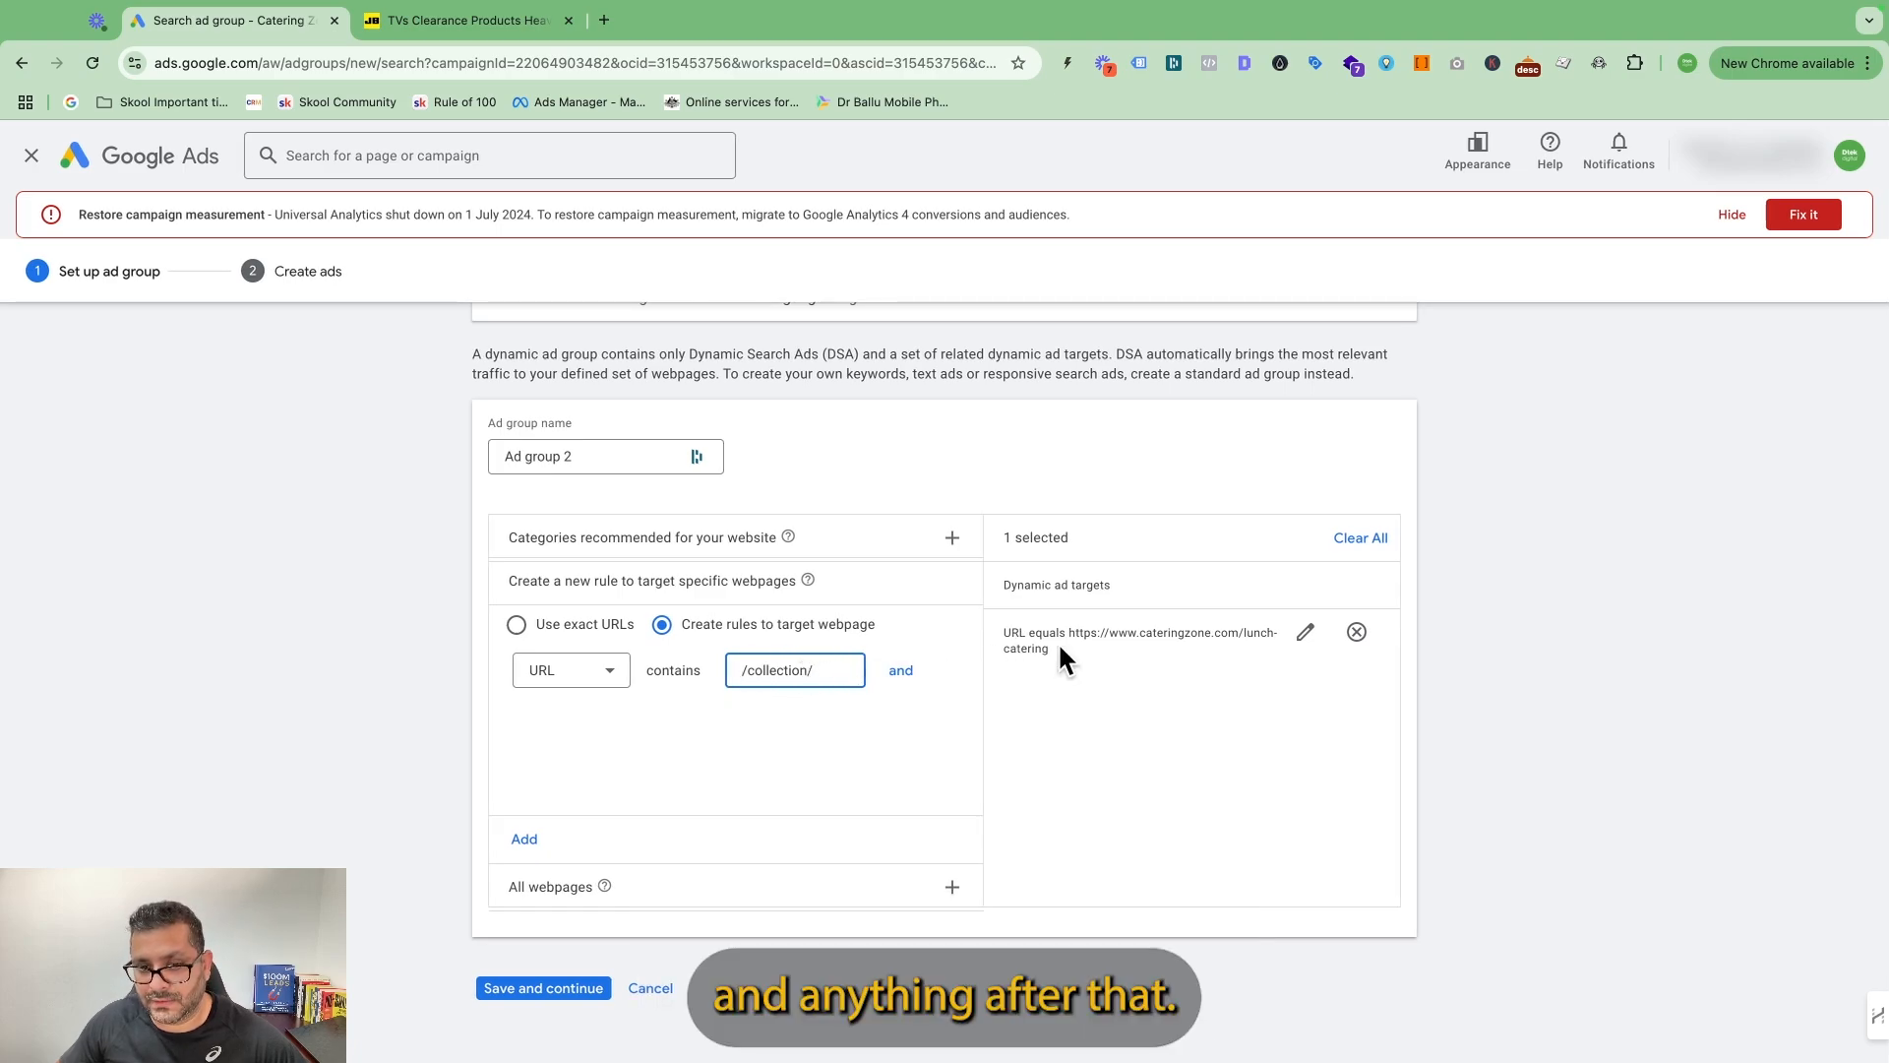
{"action": "scroll", "coordinate": [995, 655], "scroll_direction": "down", "scroll_amount": 1}
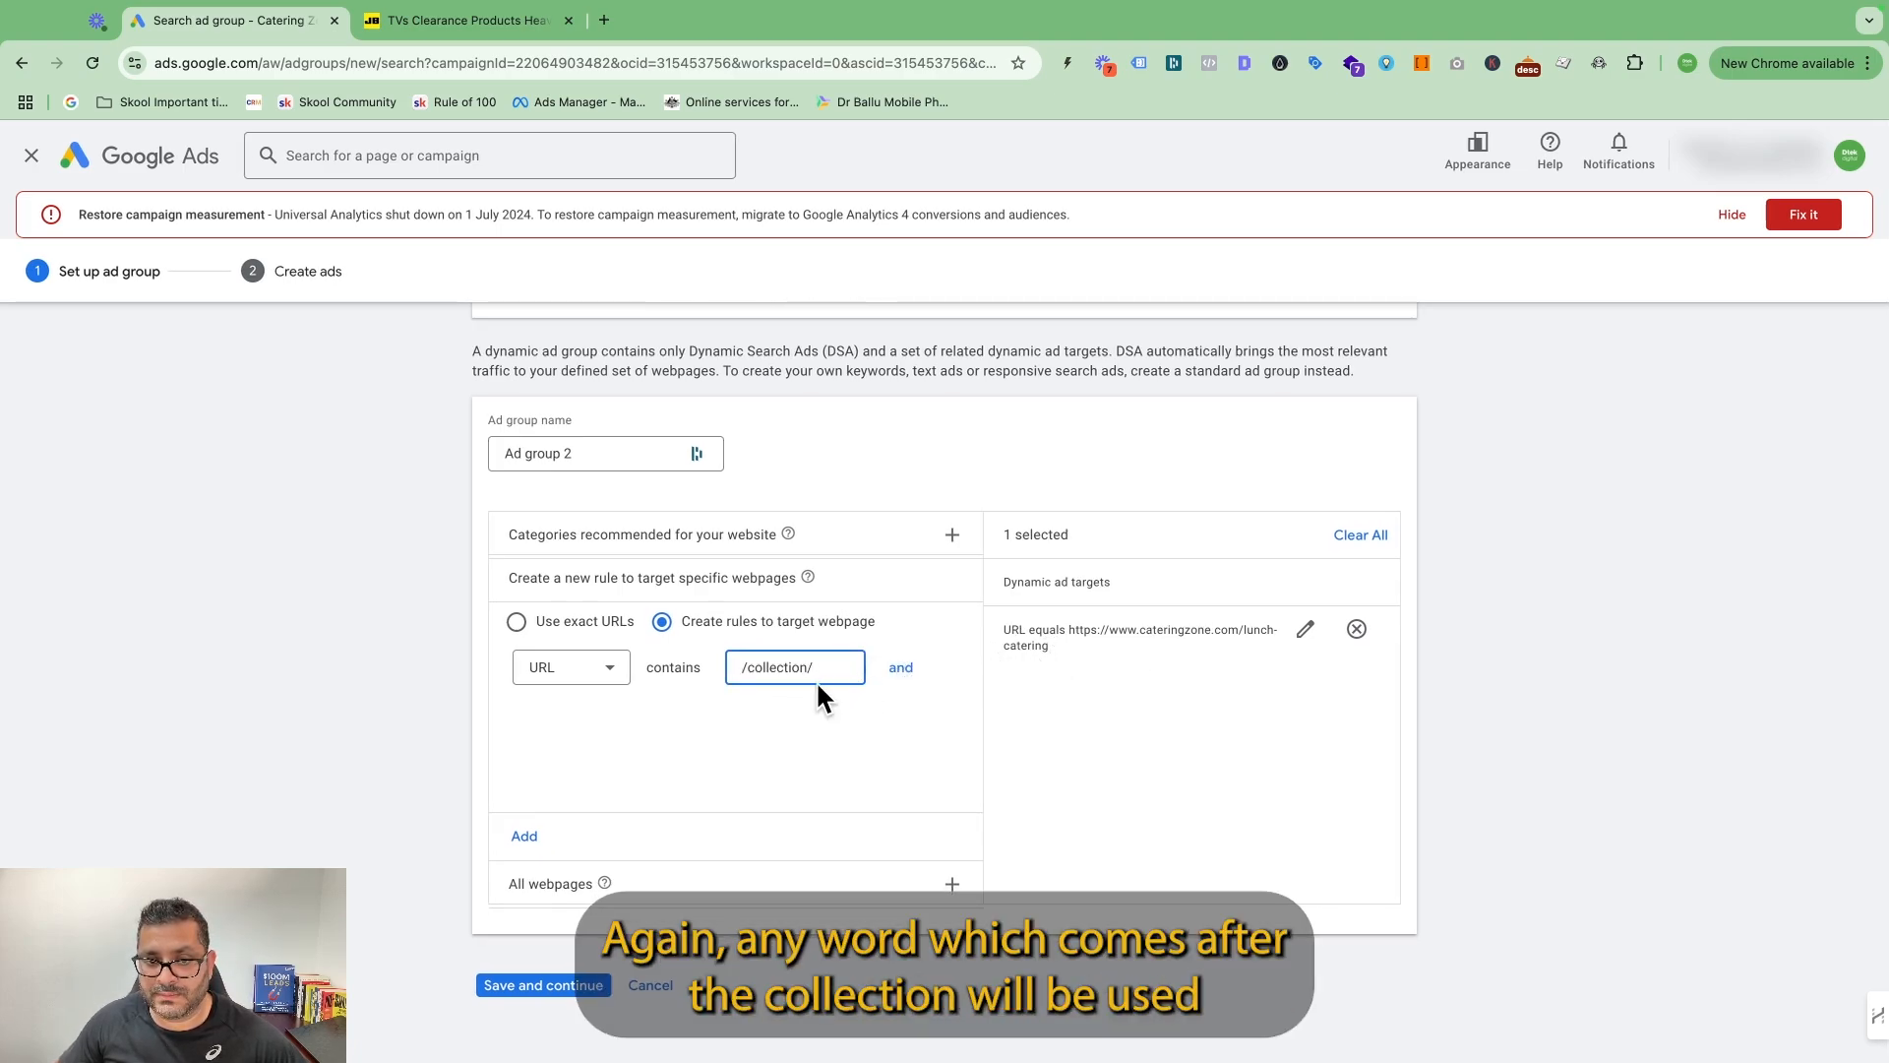
{"action": "scroll", "coordinate": [1063, 669], "scroll_direction": "down", "scroll_amount": 1}
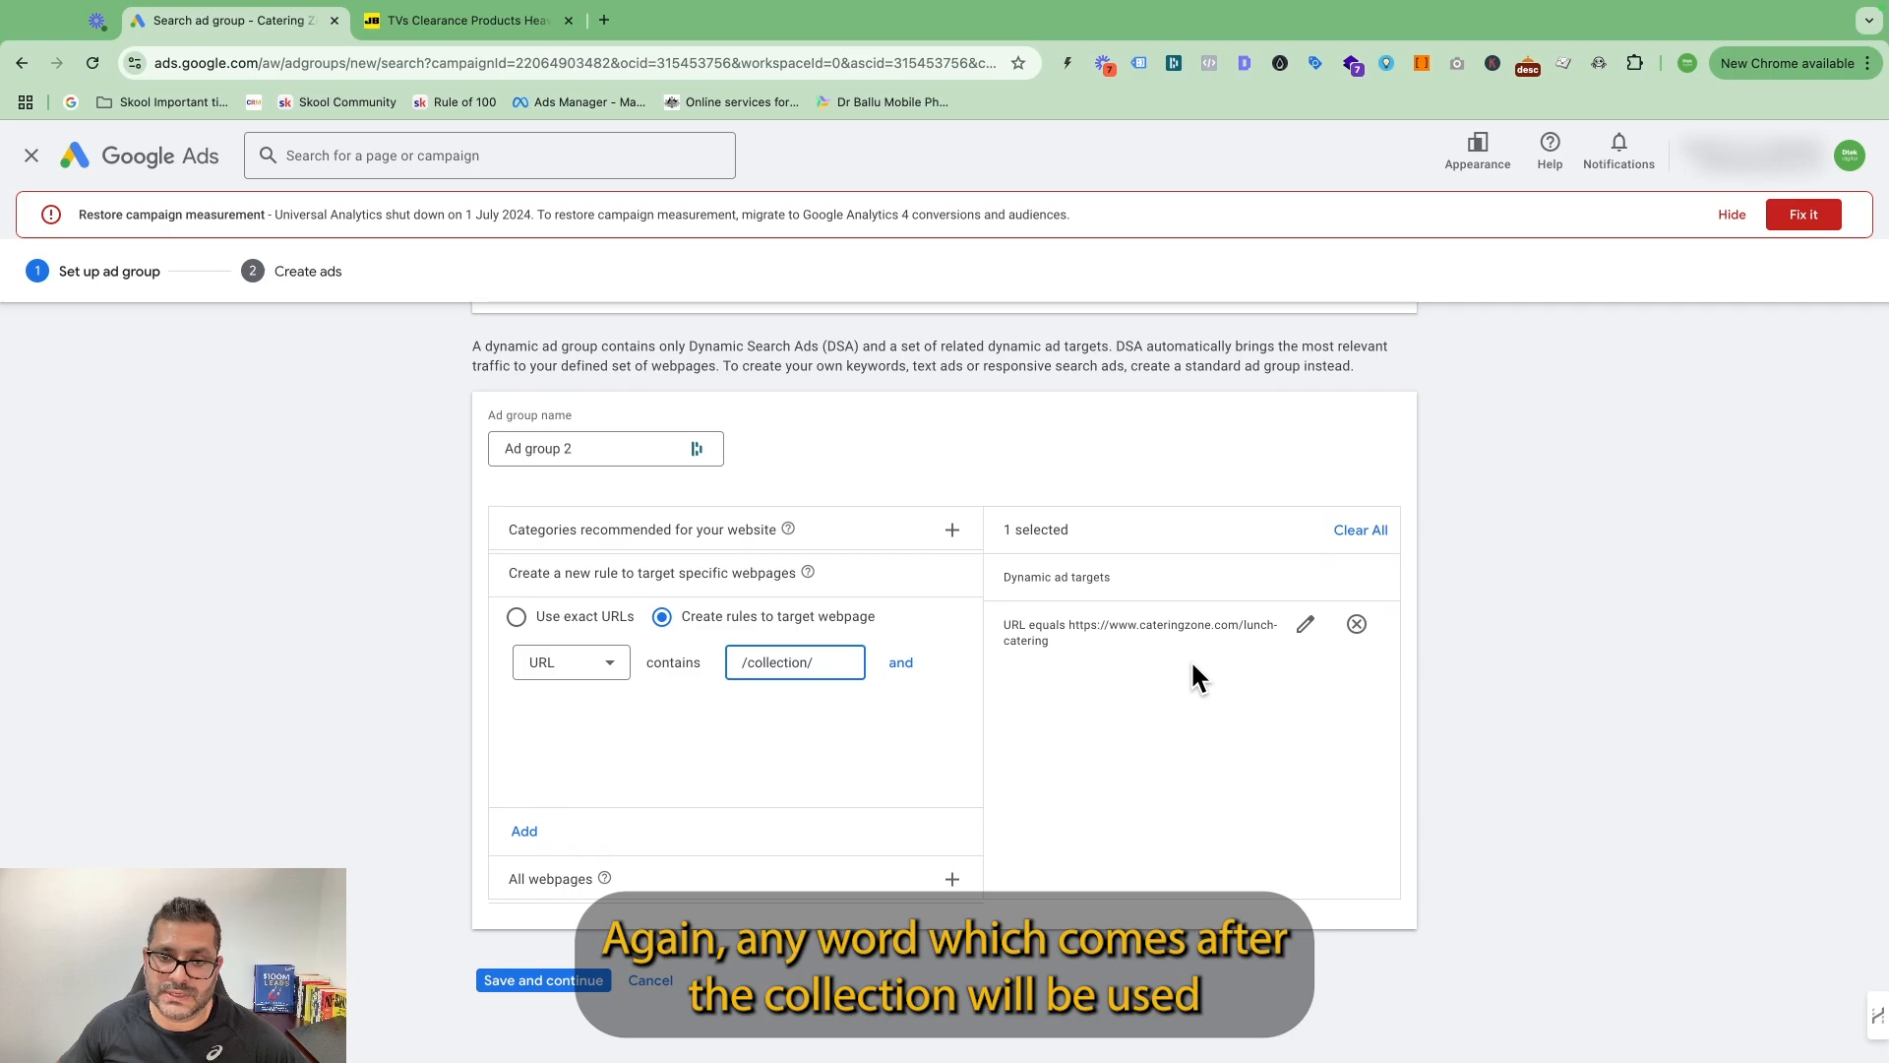
Review the recommended website categories with their search volumes and the example ad previews for morning tea catering.
{"action": "scroll", "coordinate": [1201, 664], "scroll_direction": "up", "scroll_amount": 1}
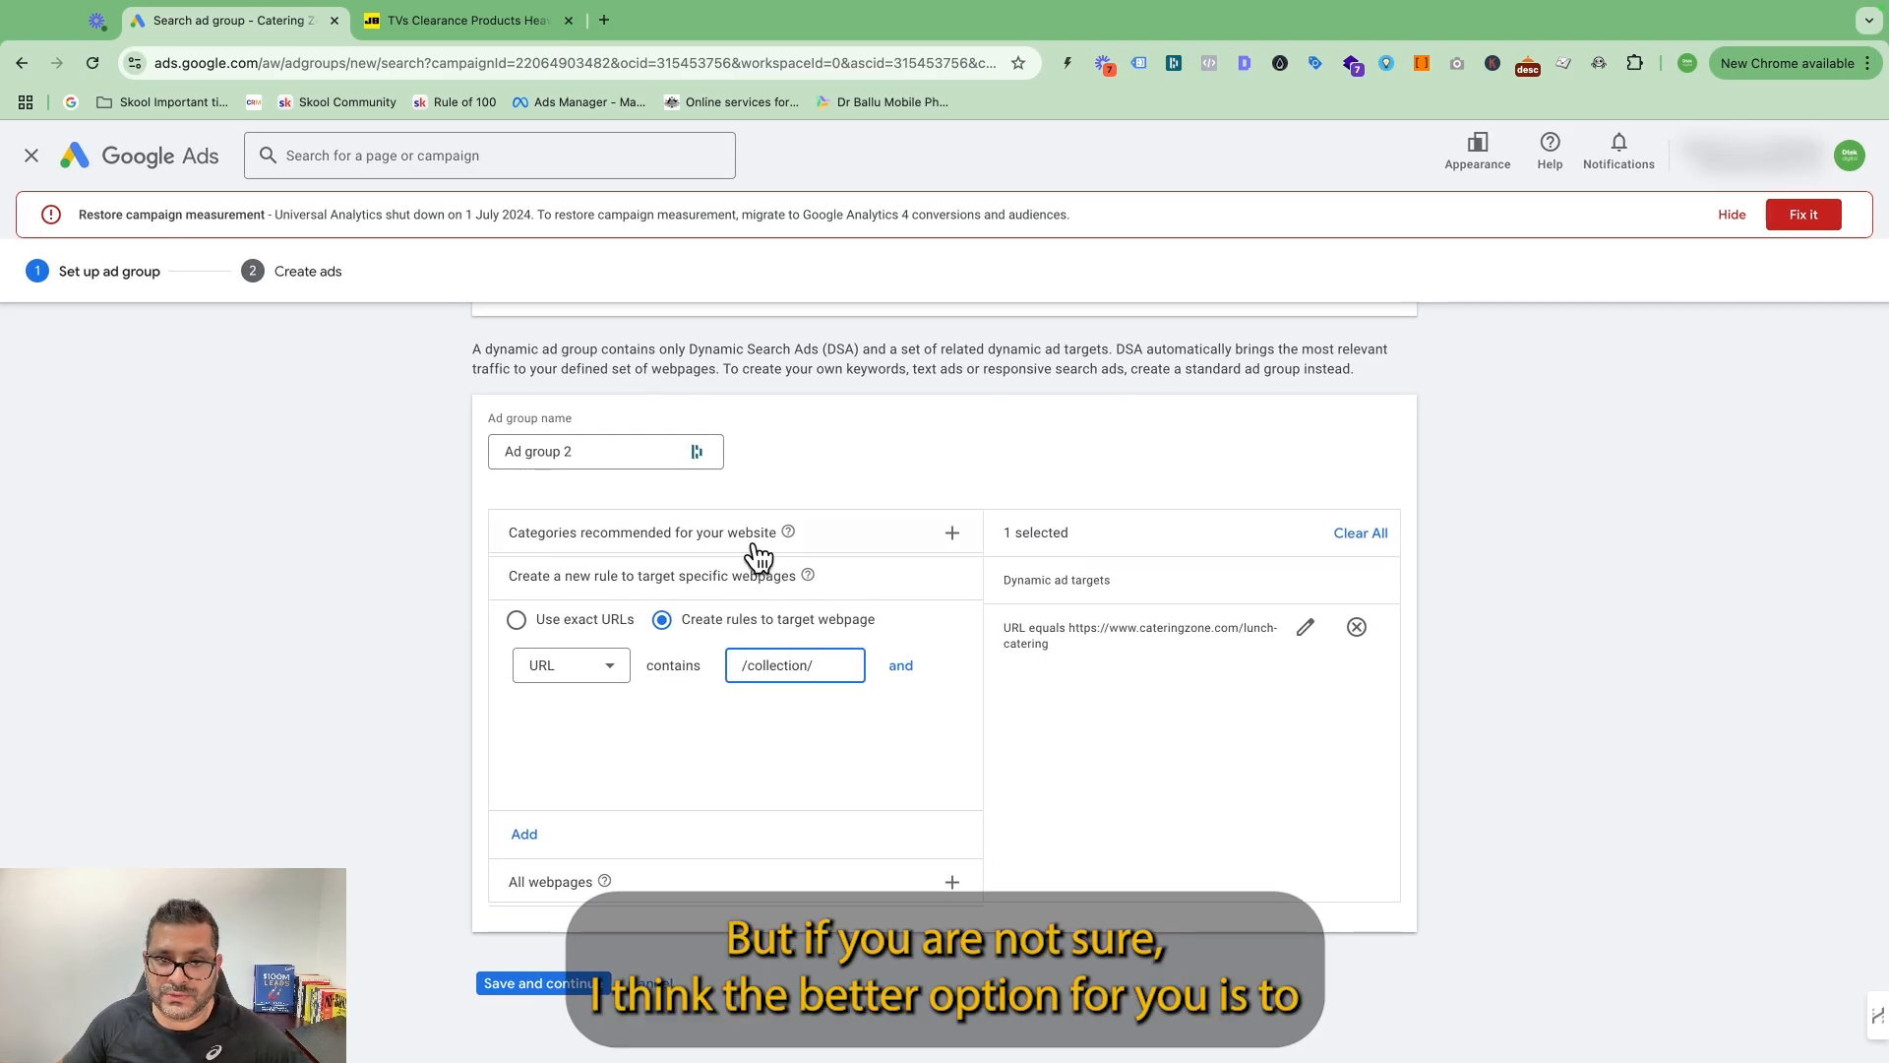
{"action": "left_click", "coordinate": [710, 536]}
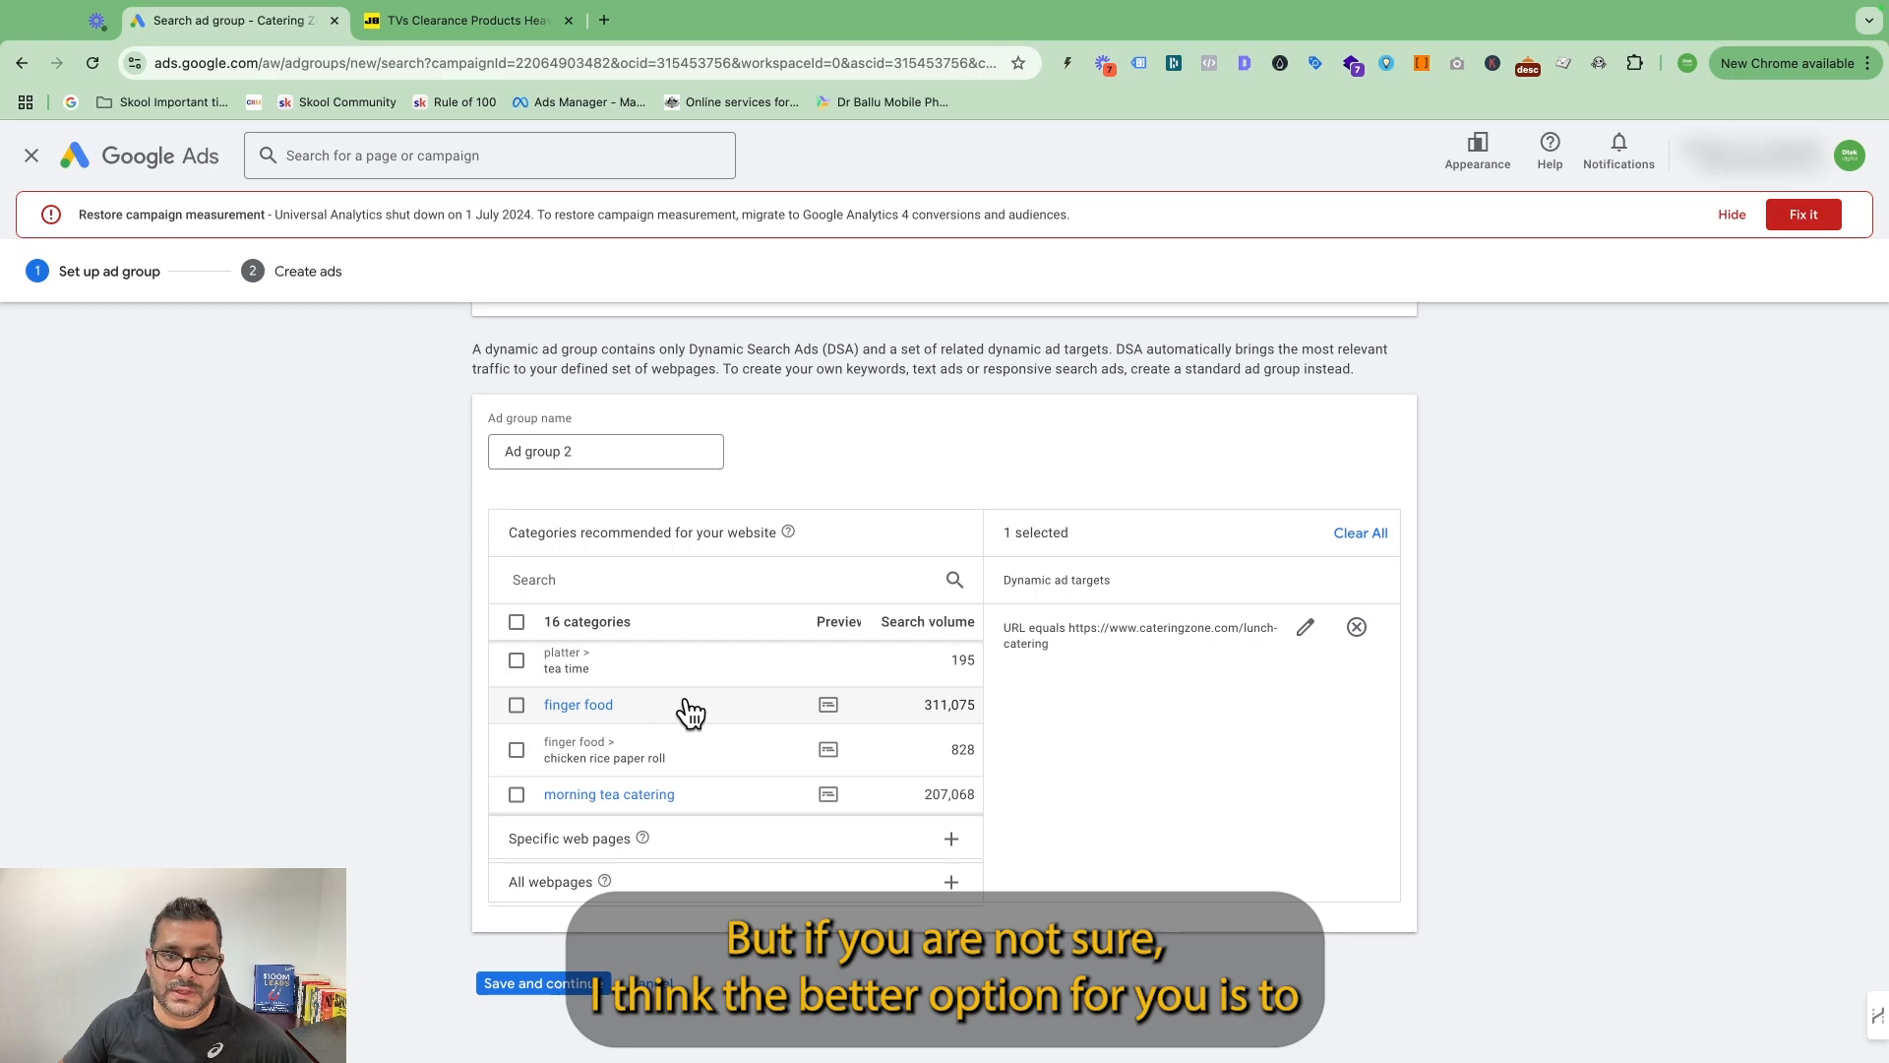
{"action": "scroll", "coordinate": [690, 712], "scroll_direction": "down", "scroll_amount": 3}
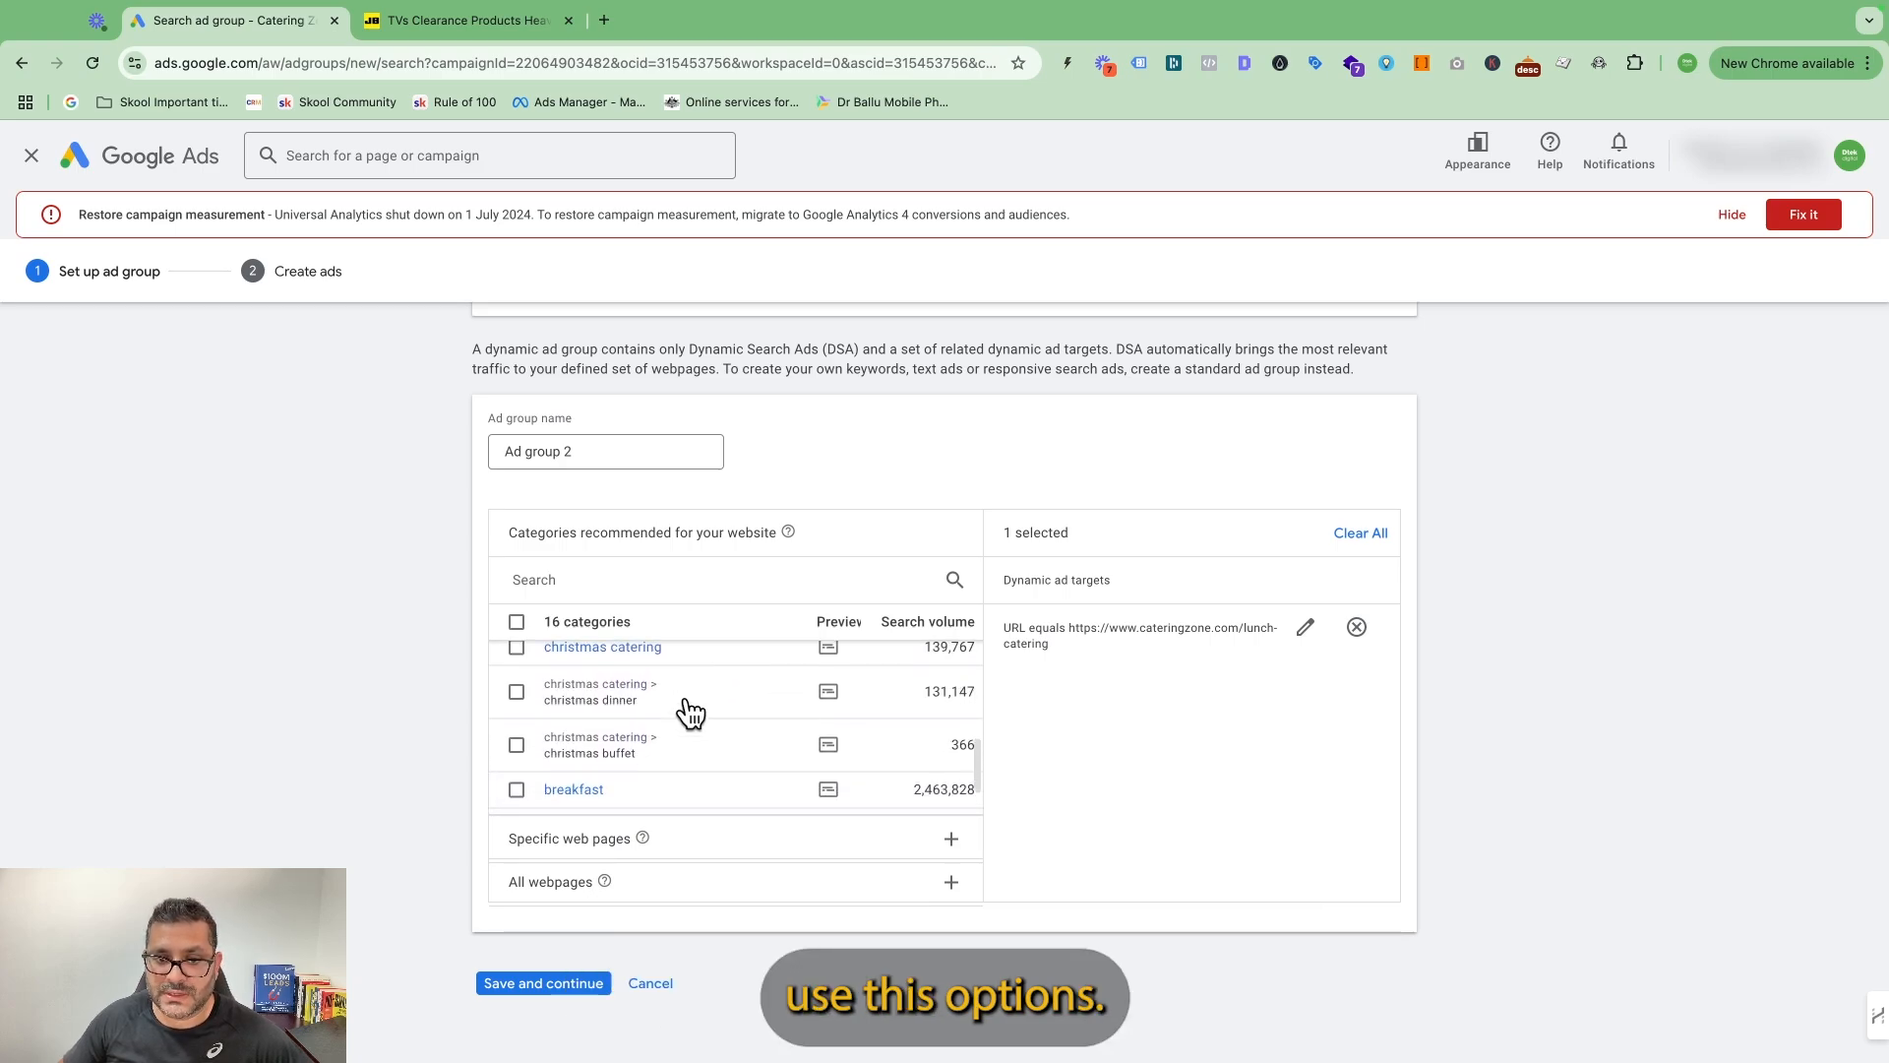
{"action": "scroll", "coordinate": [708, 725], "scroll_direction": "up", "scroll_amount": 3}
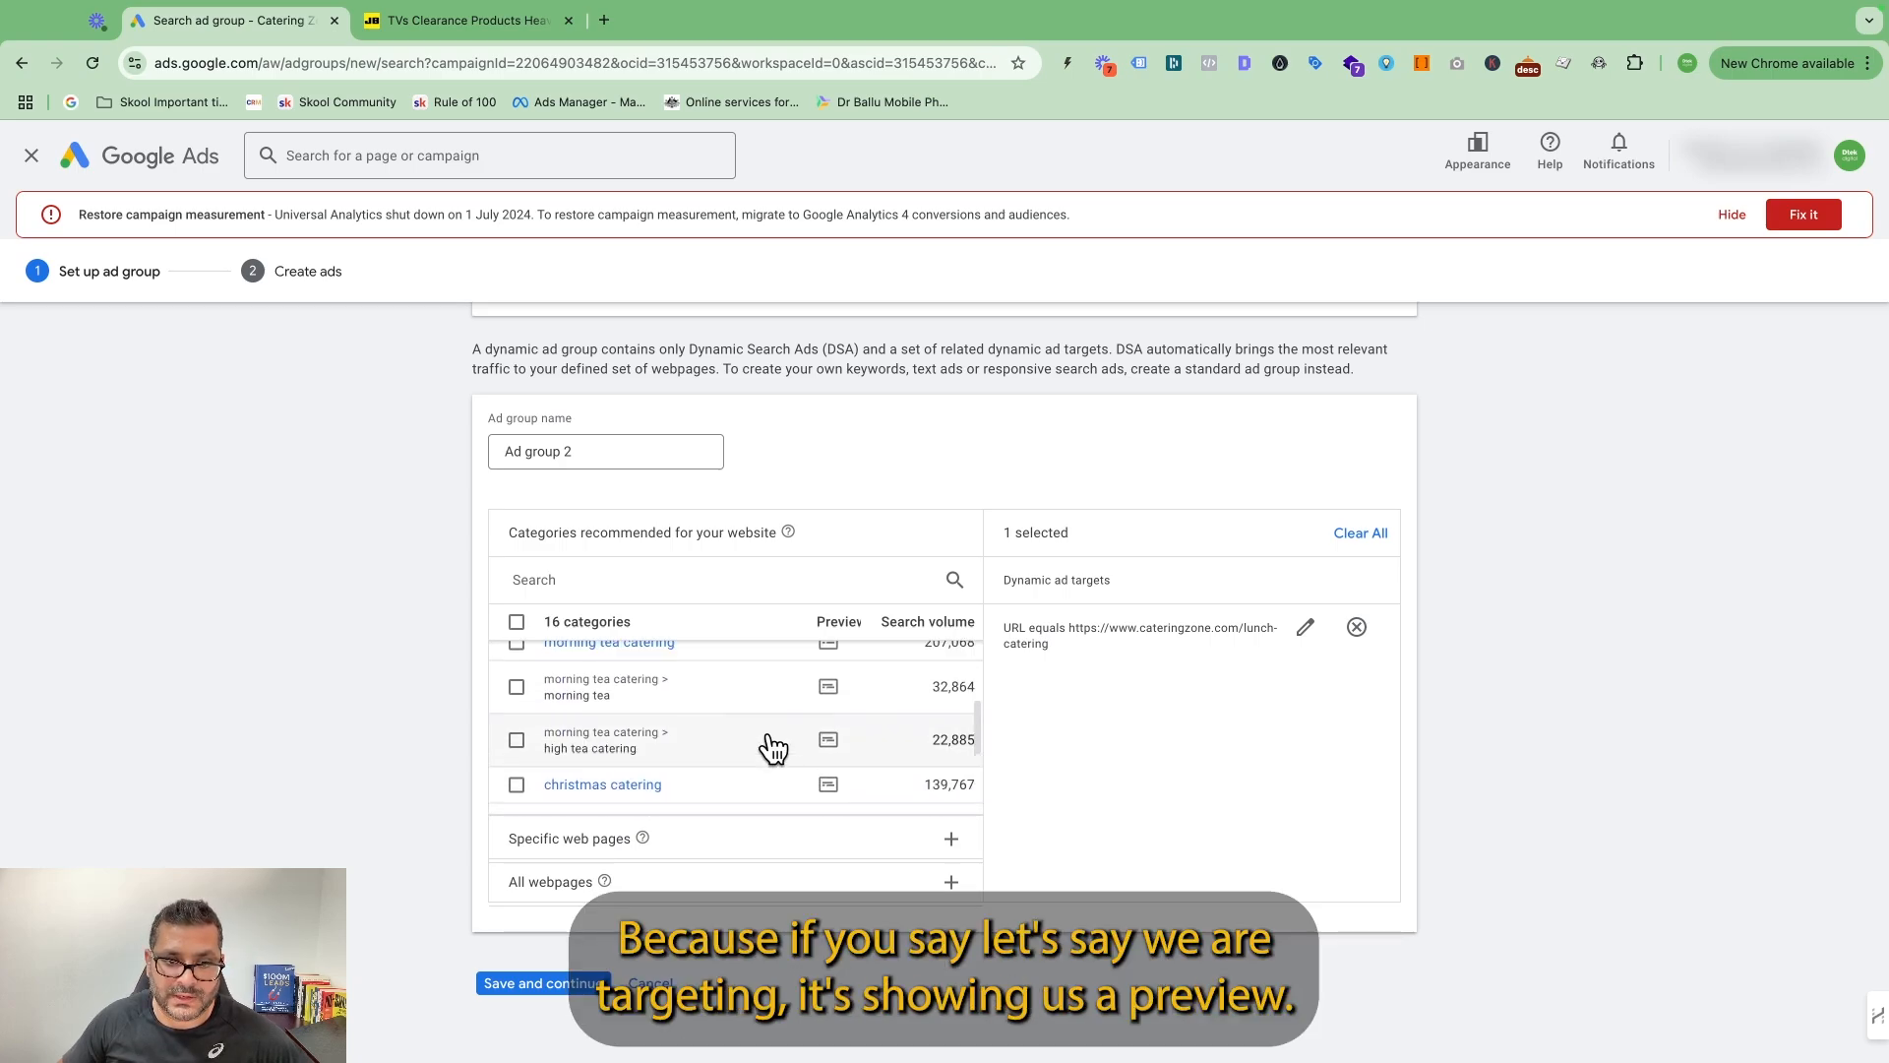
{"action": "scroll", "coordinate": [773, 748], "scroll_direction": "up", "scroll_amount": 2}
{"action": "mouse_move", "coordinate": [829, 707]}
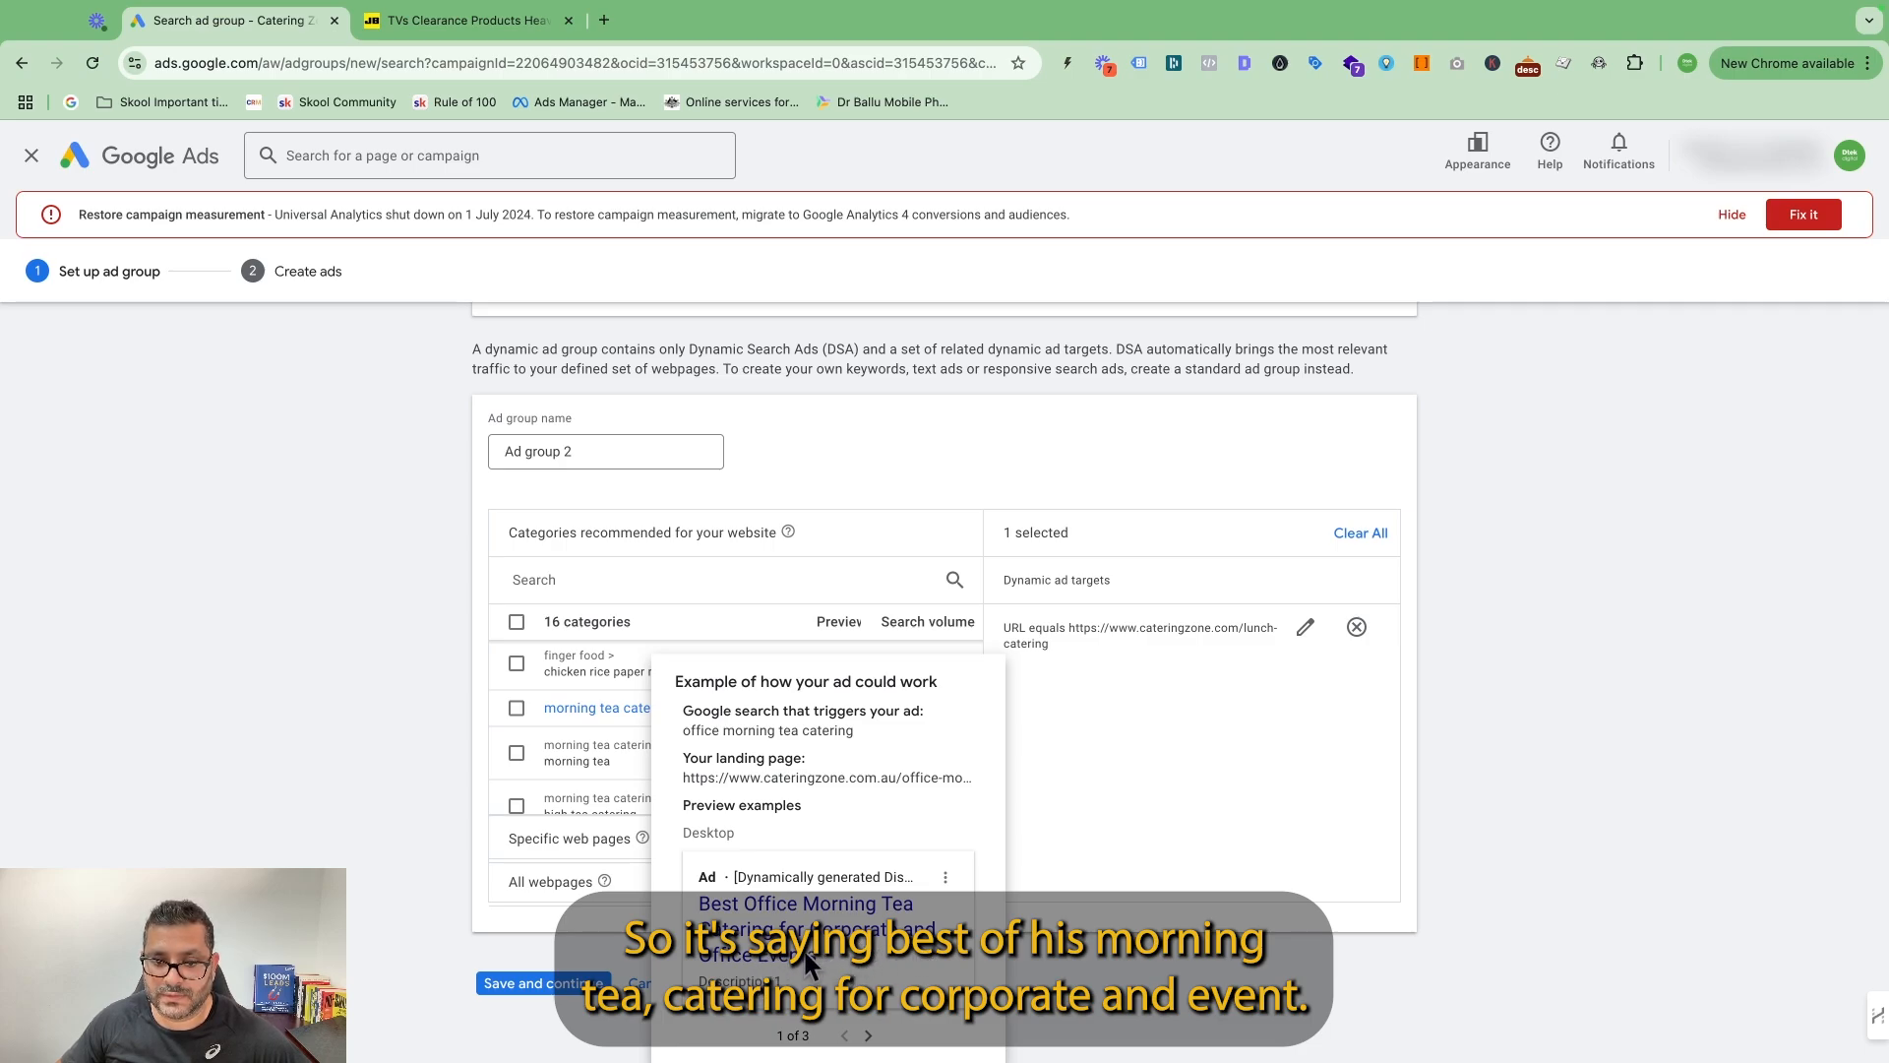
{"action": "left_click", "coordinate": [867, 1035]}
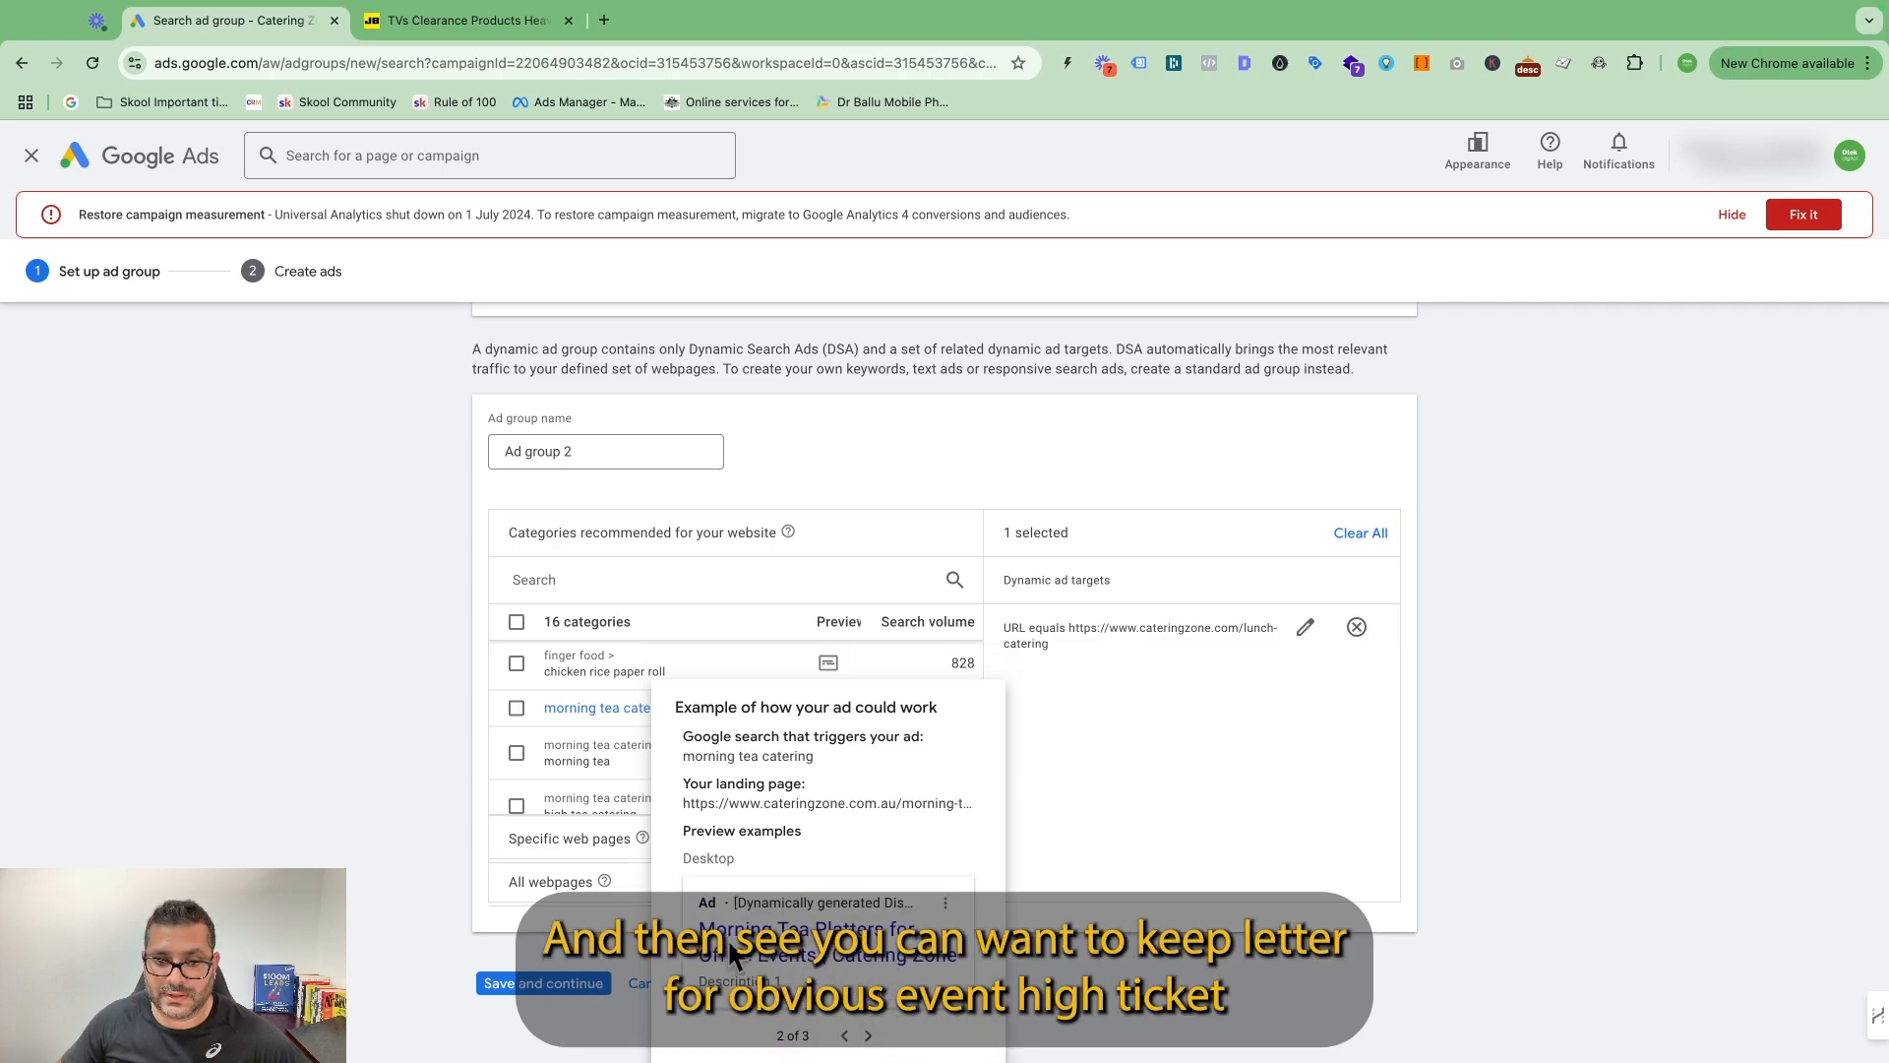
{"action": "left_click", "coordinate": [867, 1035]}
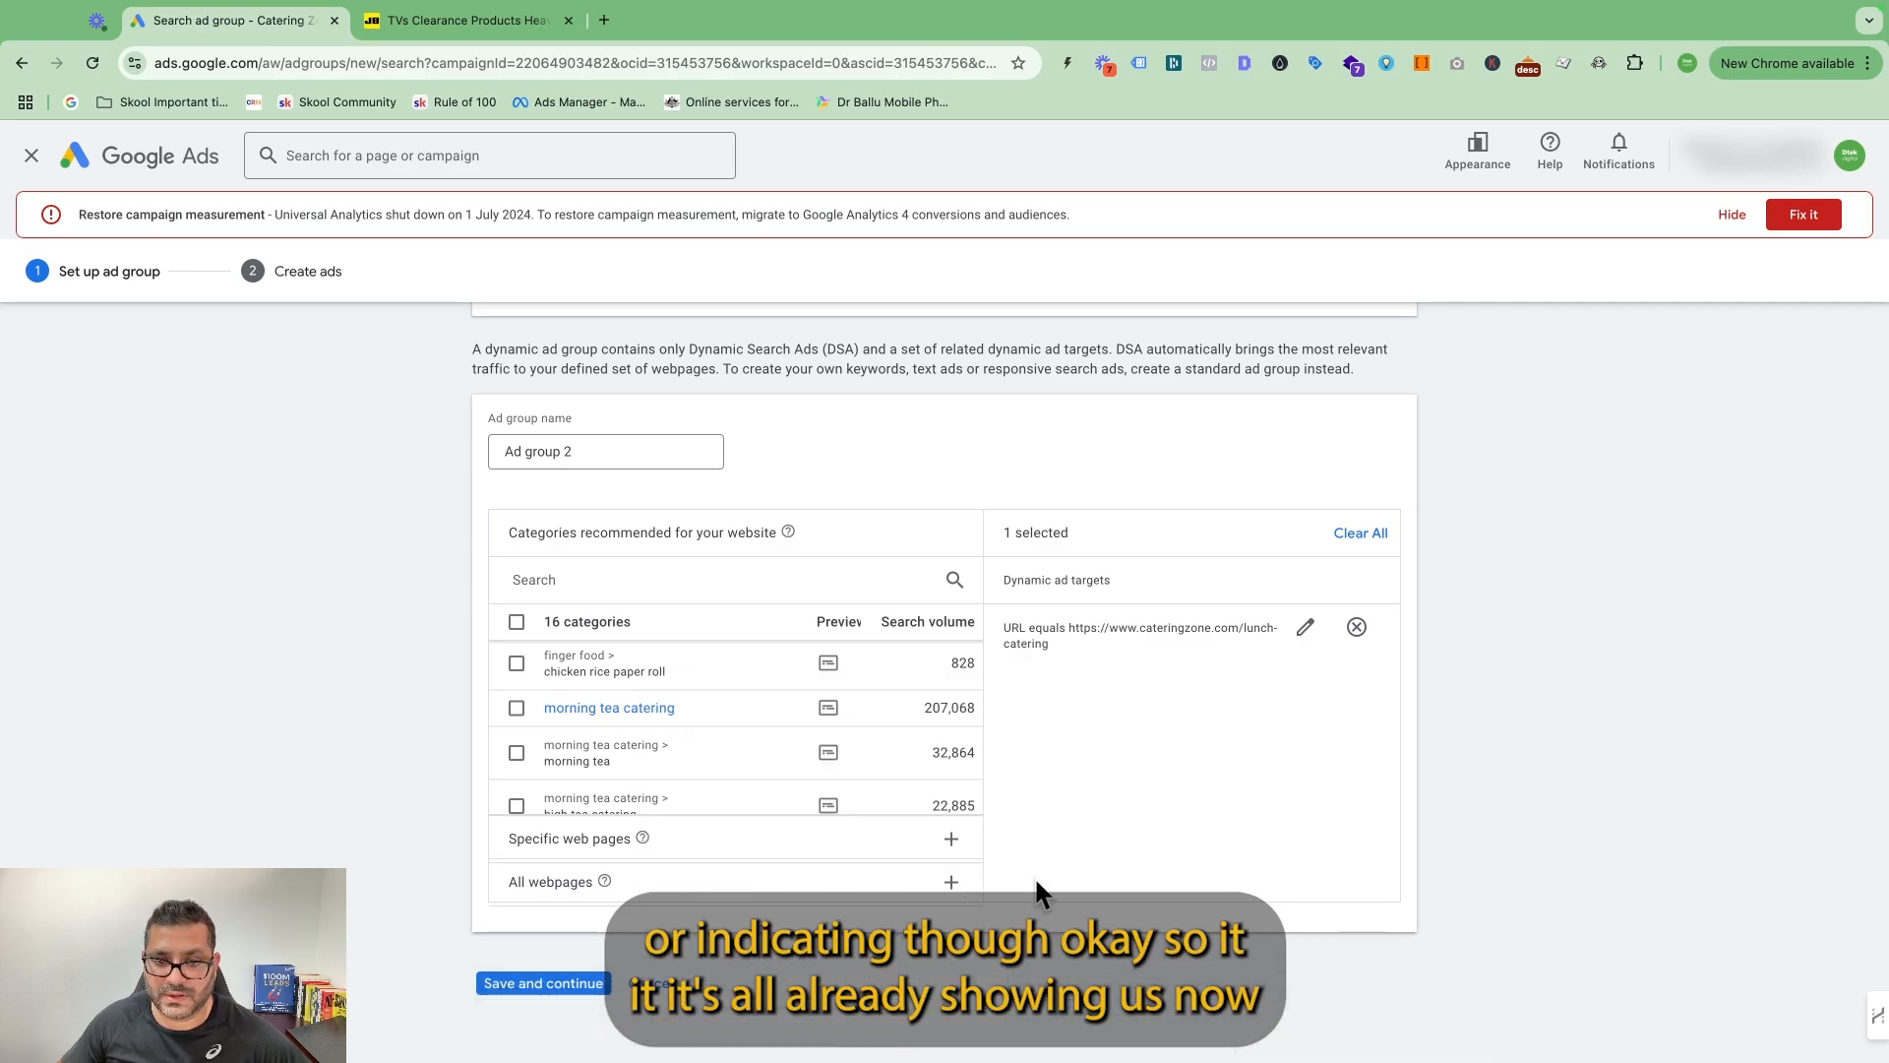
{"action": "scroll", "coordinate": [856, 700], "scroll_direction": "down", "scroll_amount": 3}
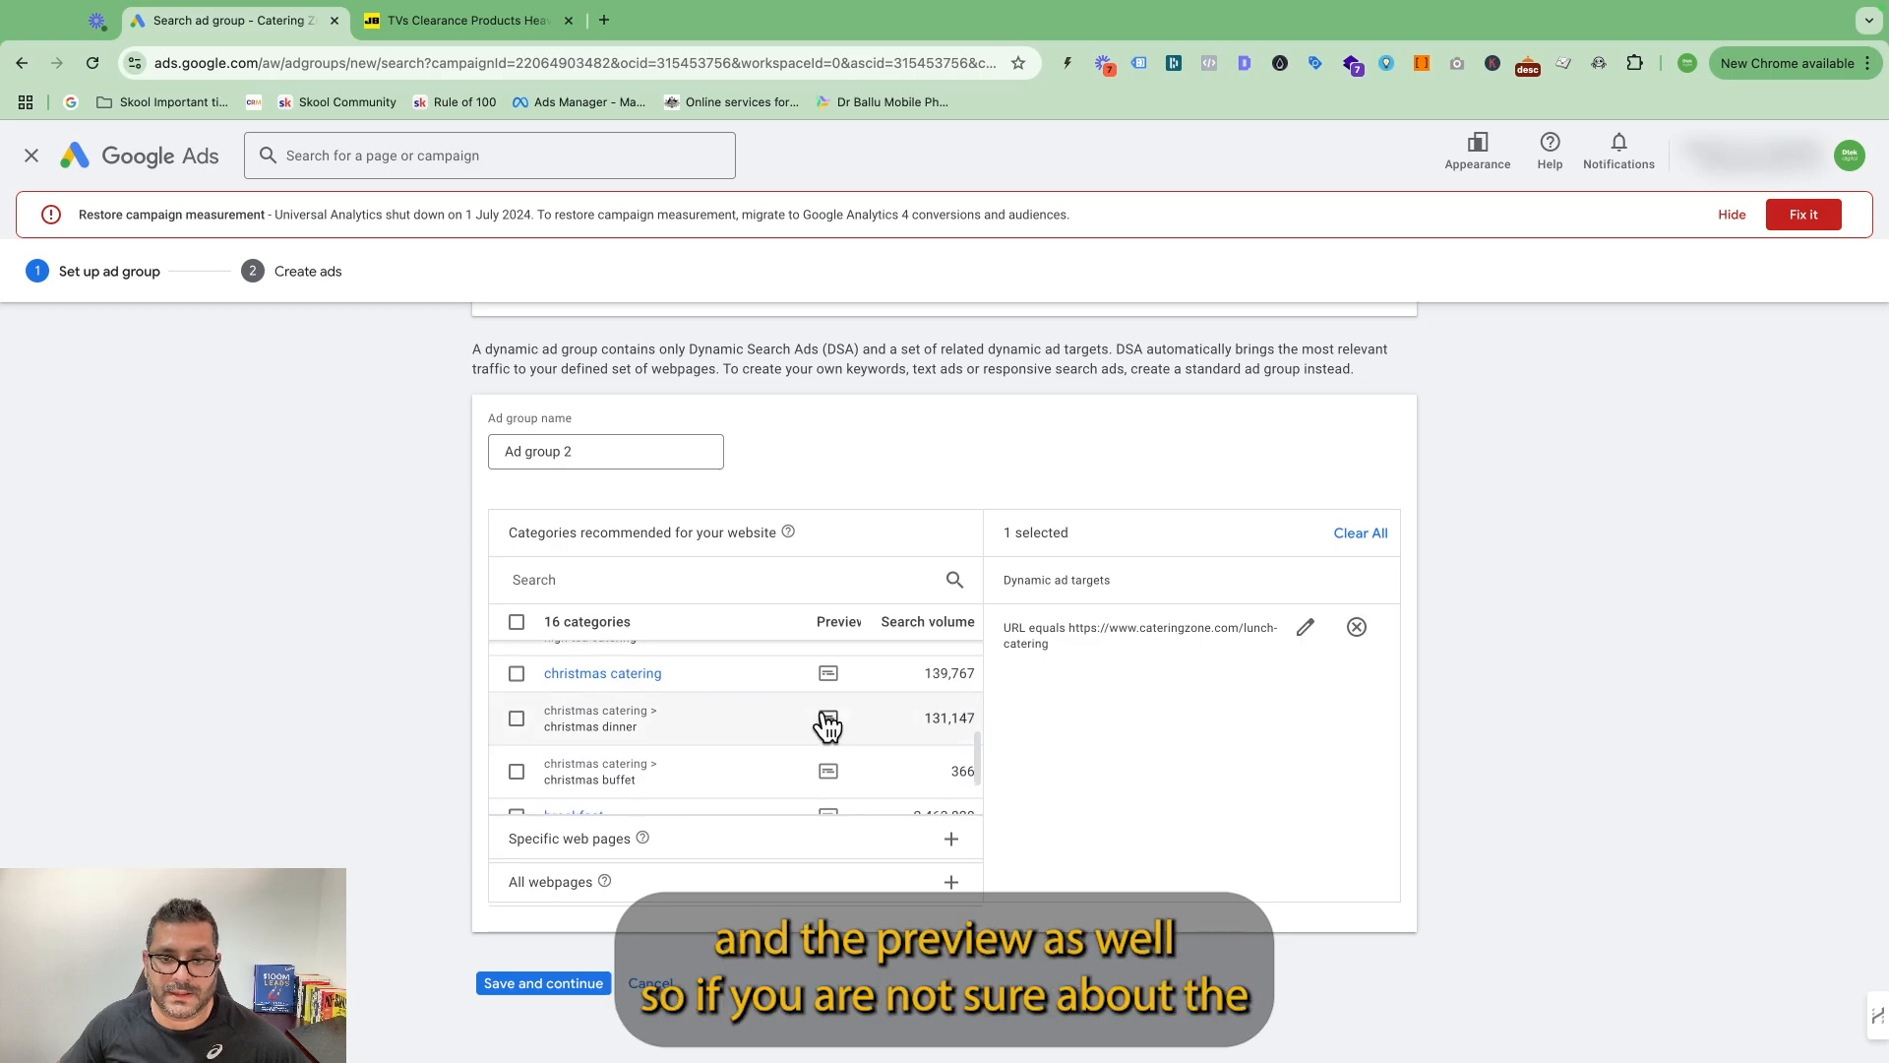
{"action": "scroll", "coordinate": [872, 693], "scroll_direction": "down", "scroll_amount": 1}
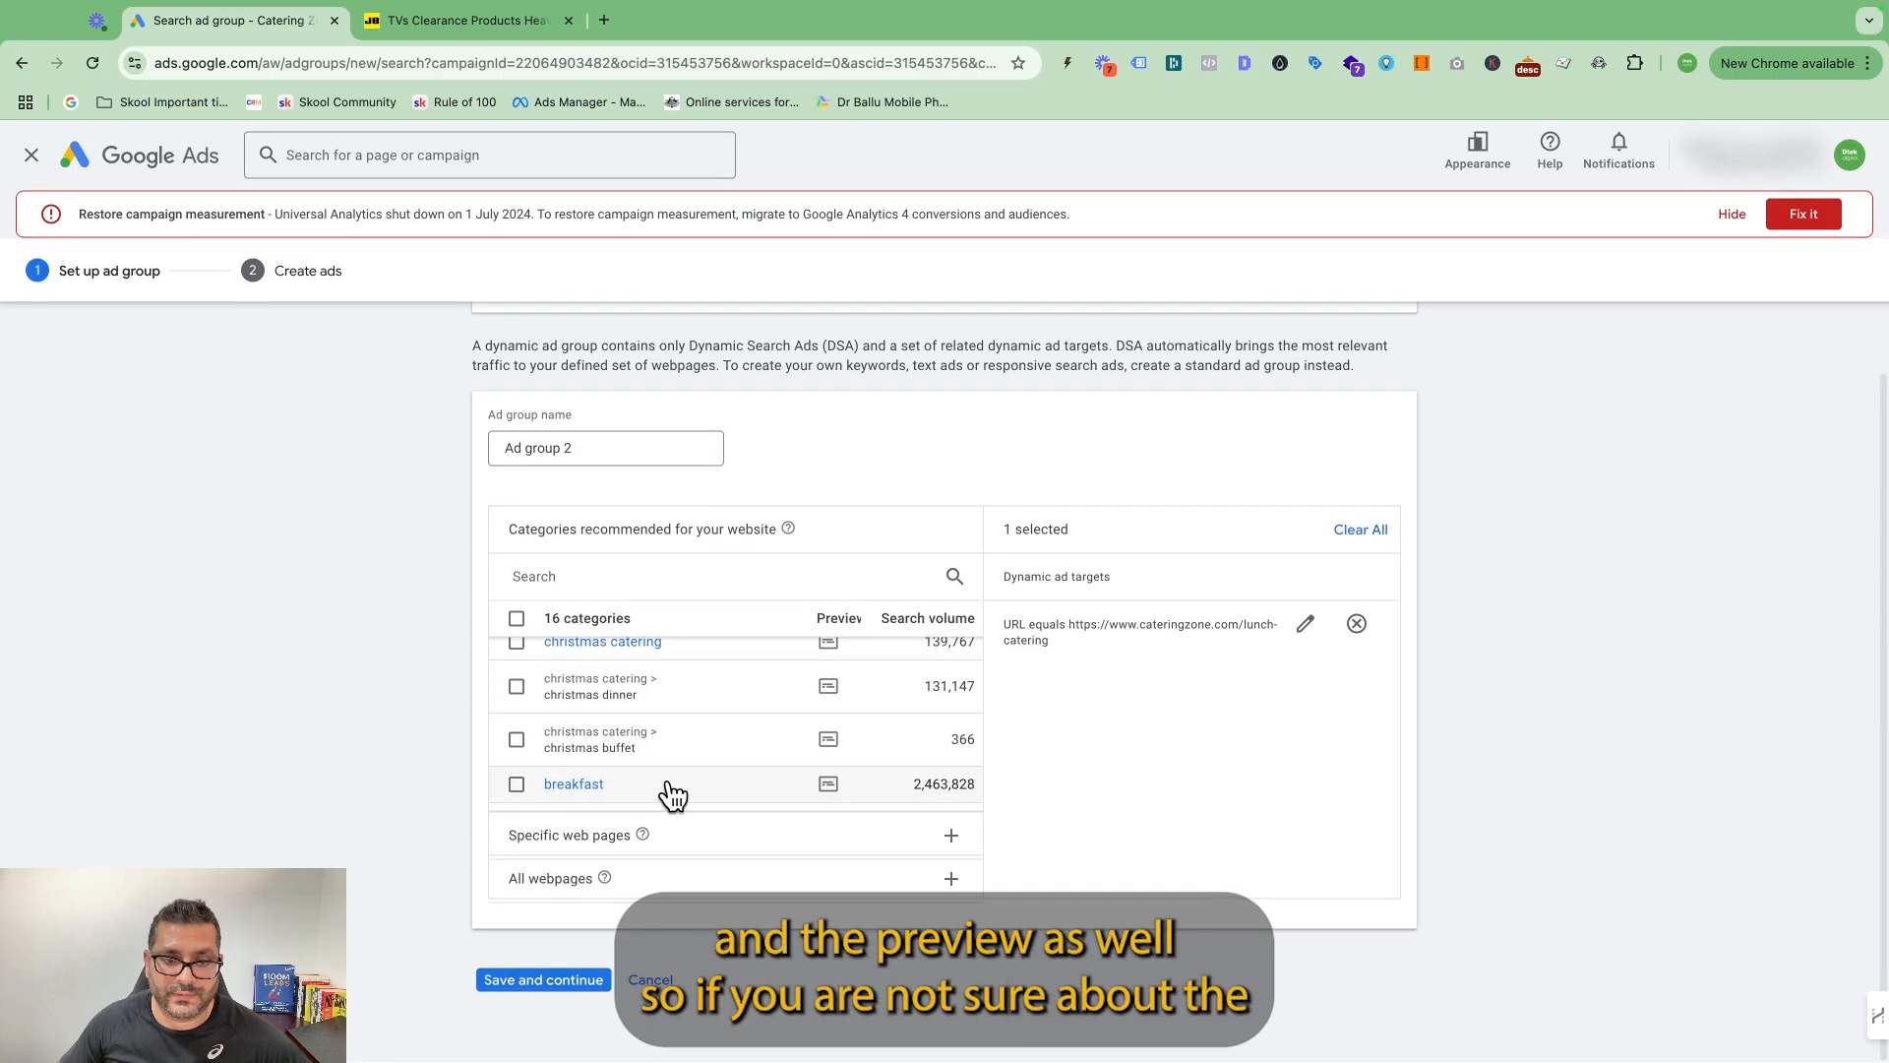
Return to targeting specific webpages and switch the method back to exact URLs.
{"action": "left_click", "coordinate": [701, 842]}
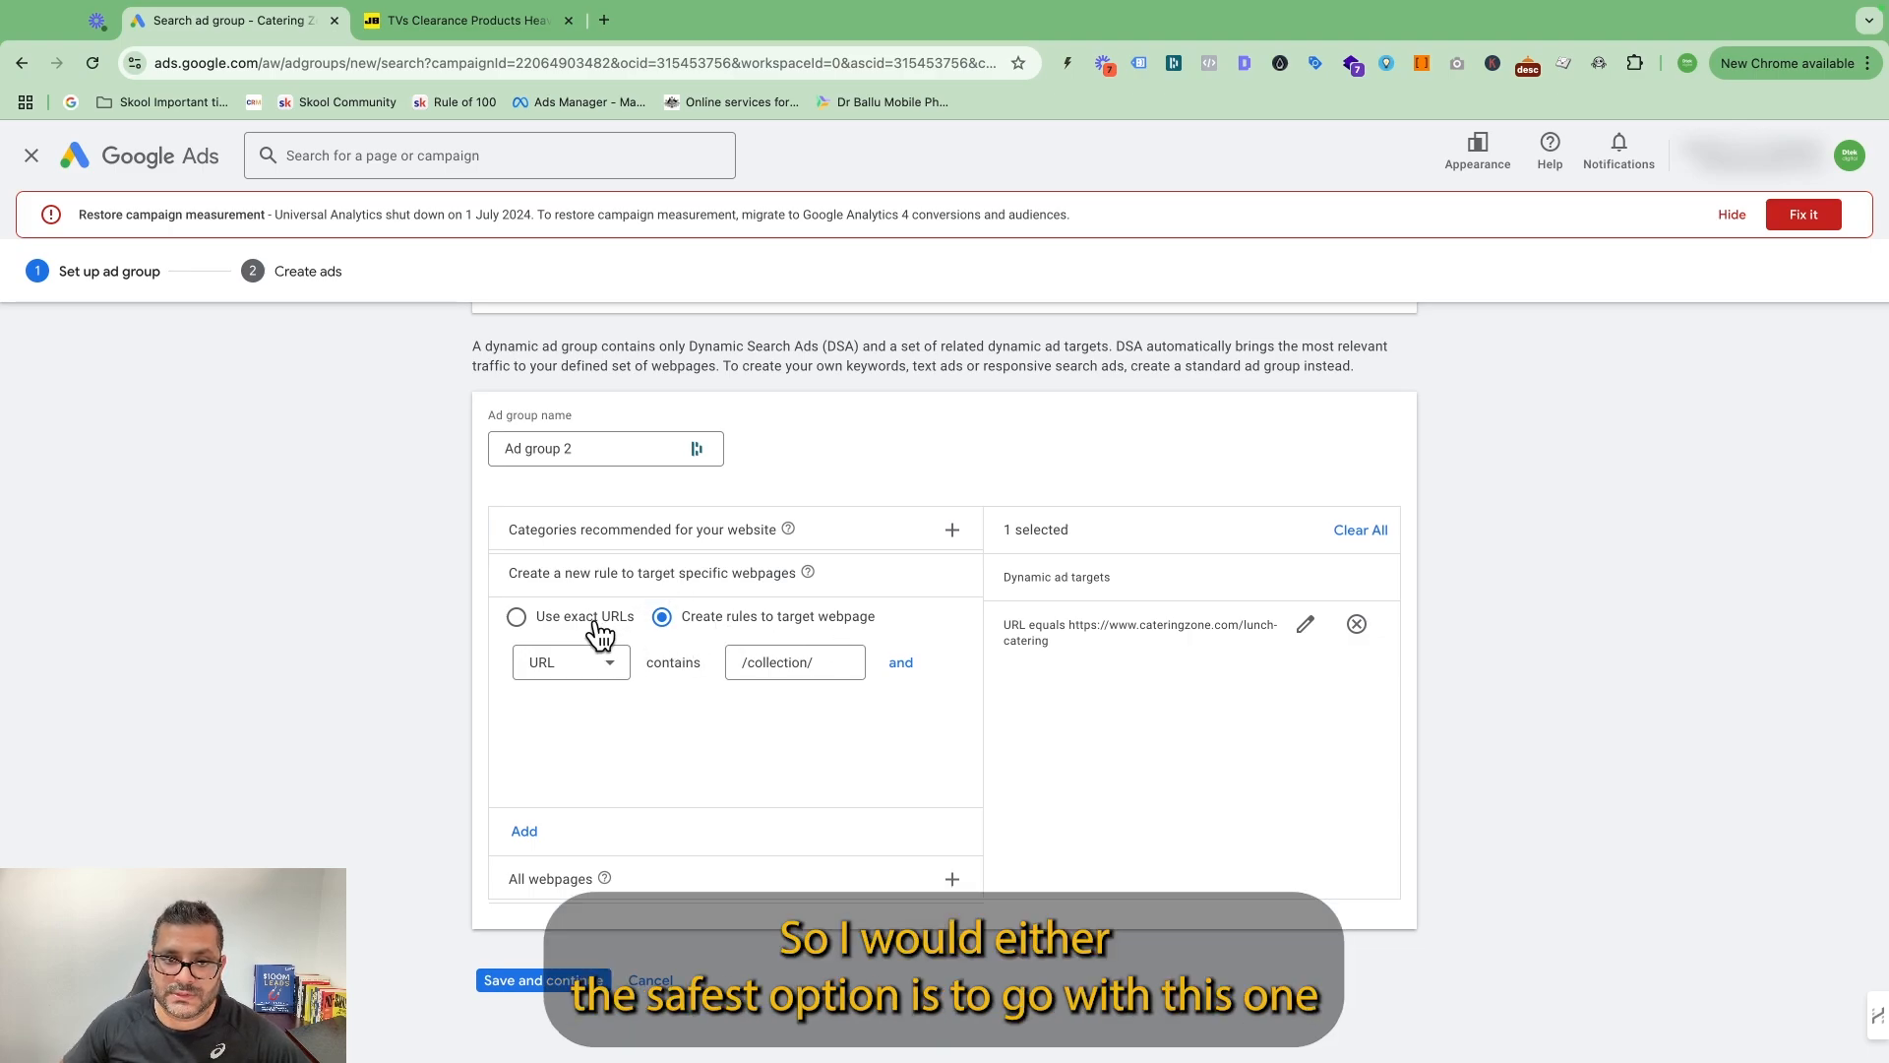
{"action": "left_click", "coordinate": [642, 533]}
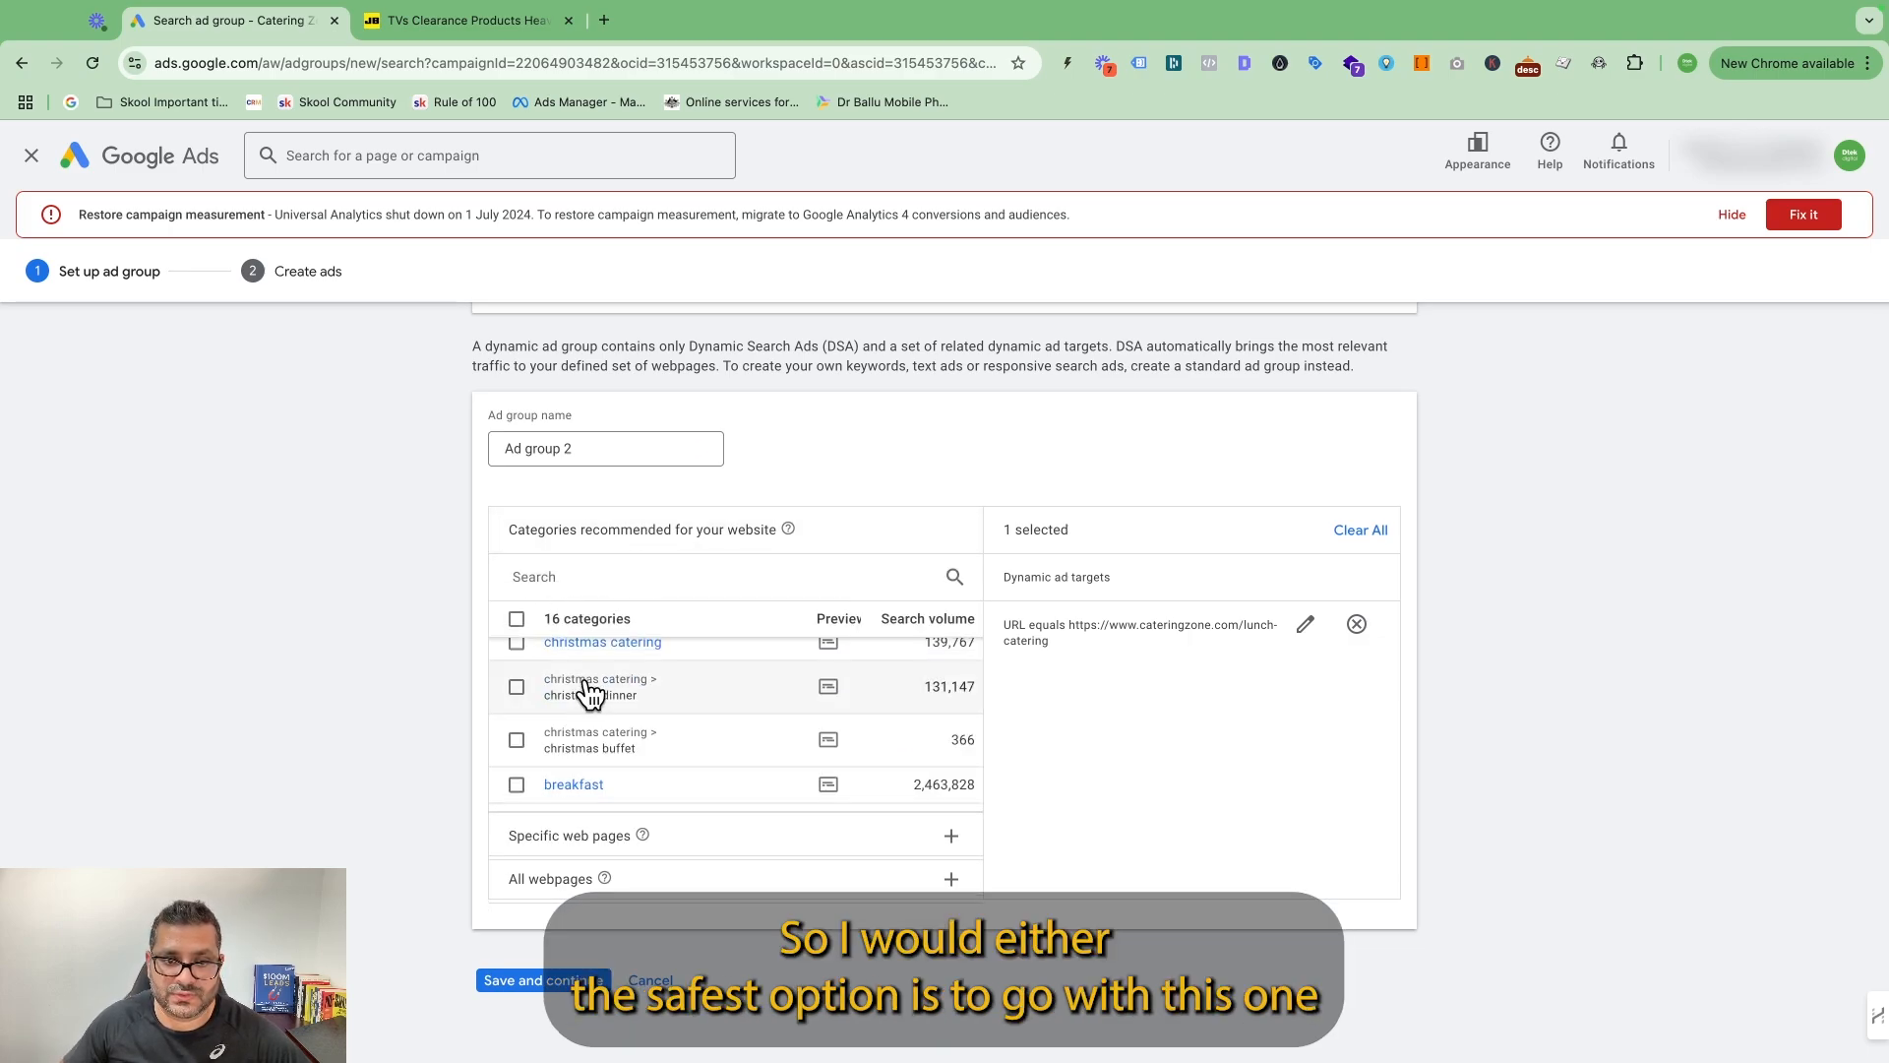
{"action": "left_click", "coordinate": [607, 865]}
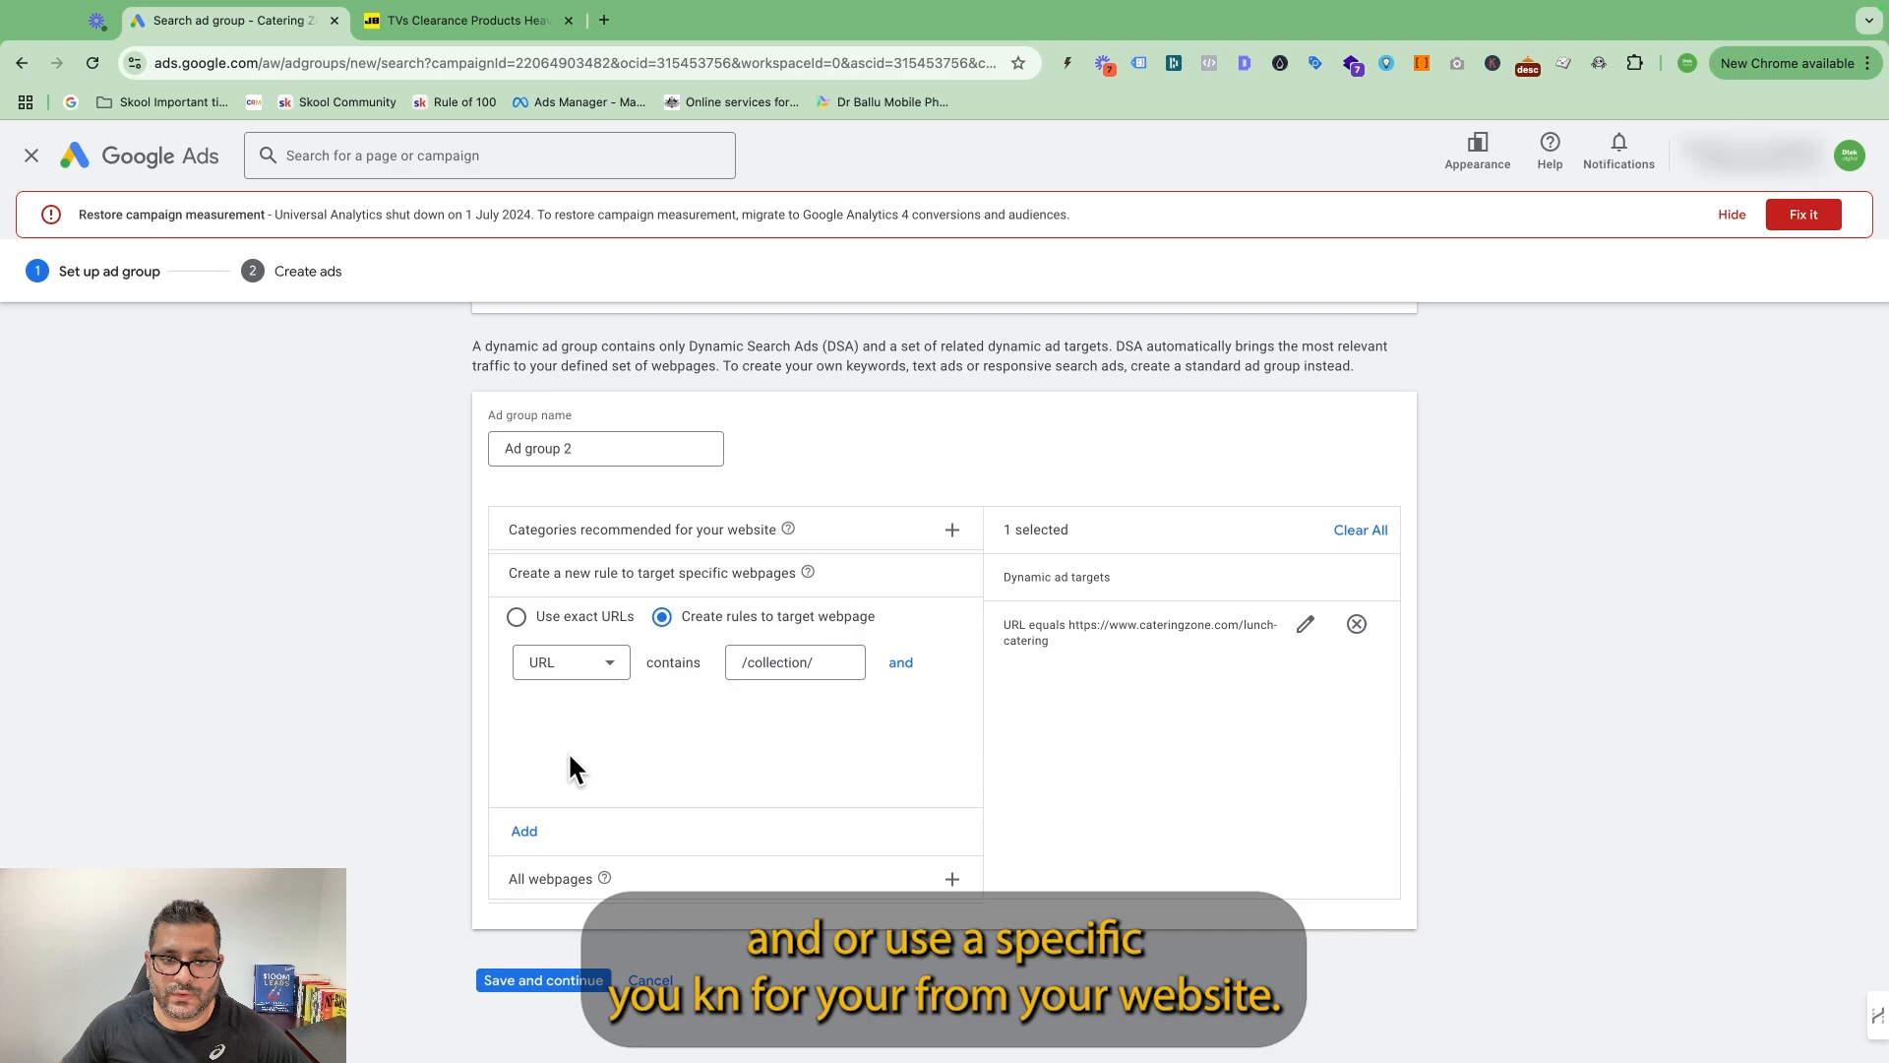
{"action": "left_click", "coordinate": [515, 617]}
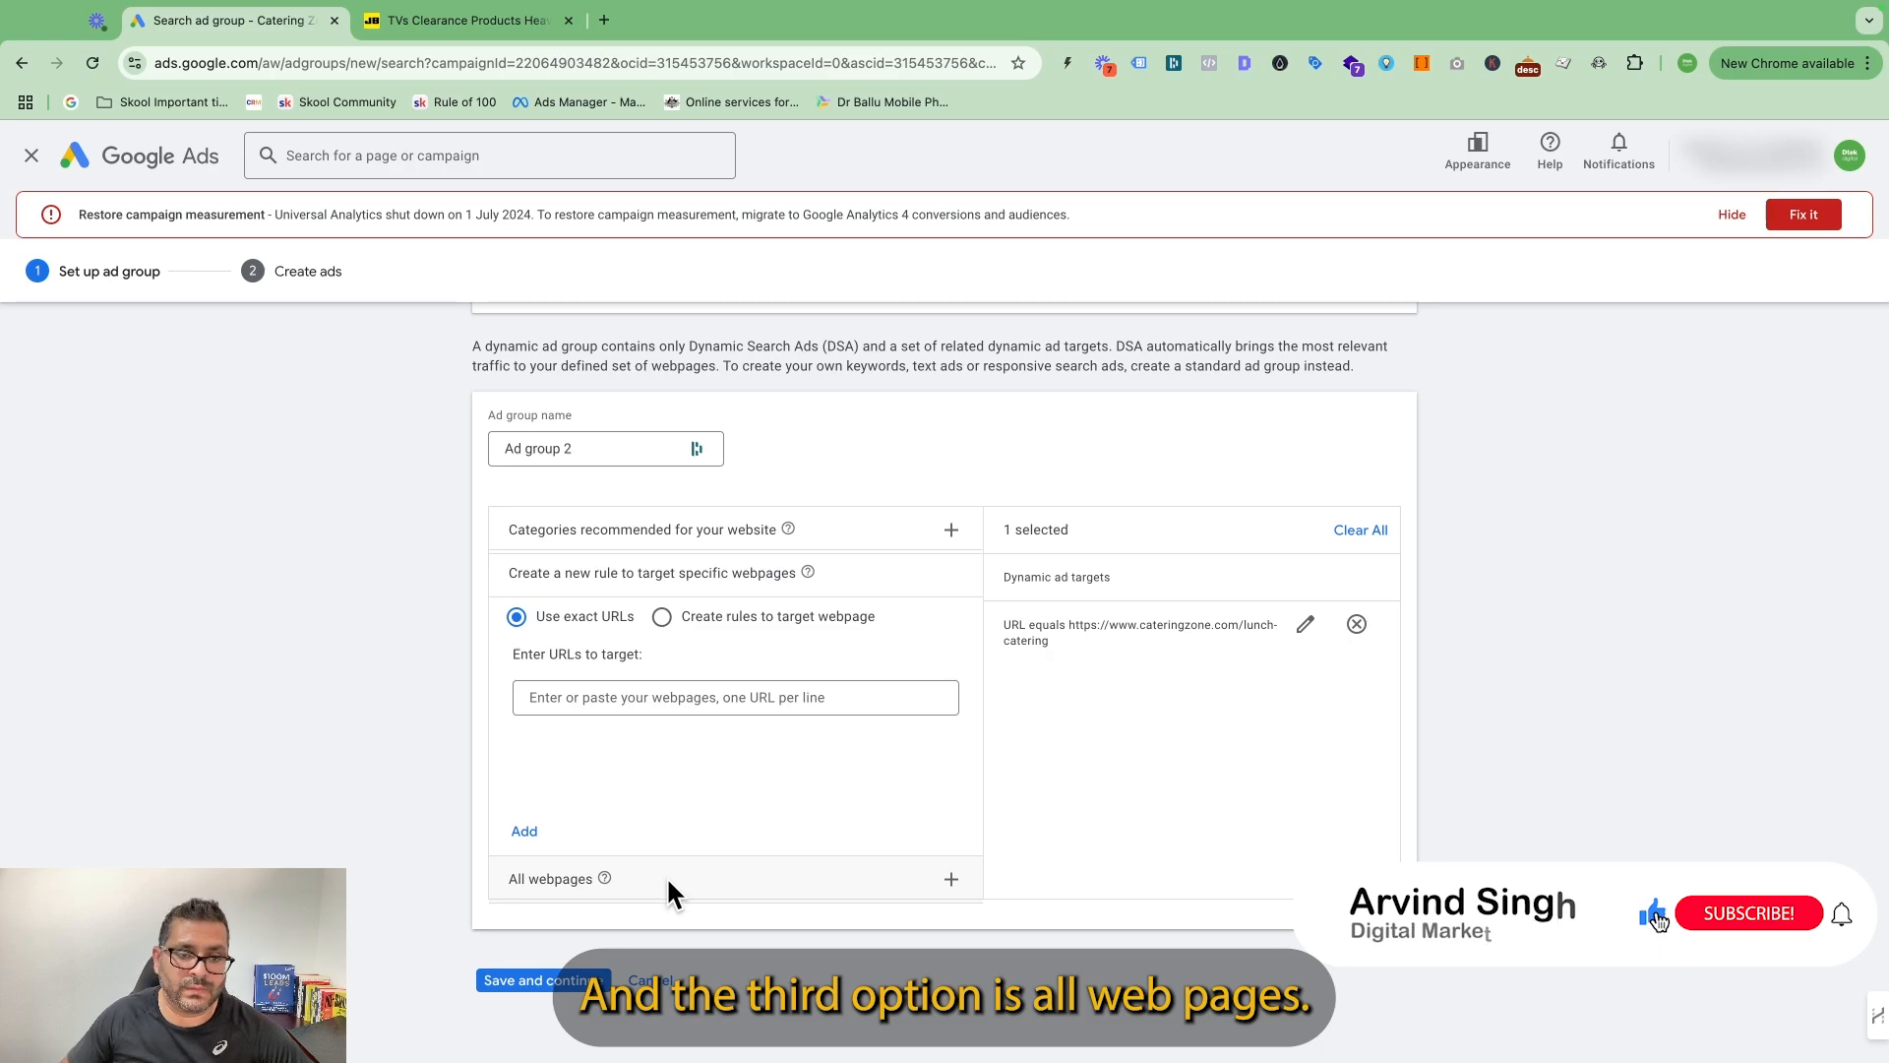
Try adding all webpages as a dynamic ad target and remove it again from the selected targets.
{"action": "left_click", "coordinate": [563, 877]}
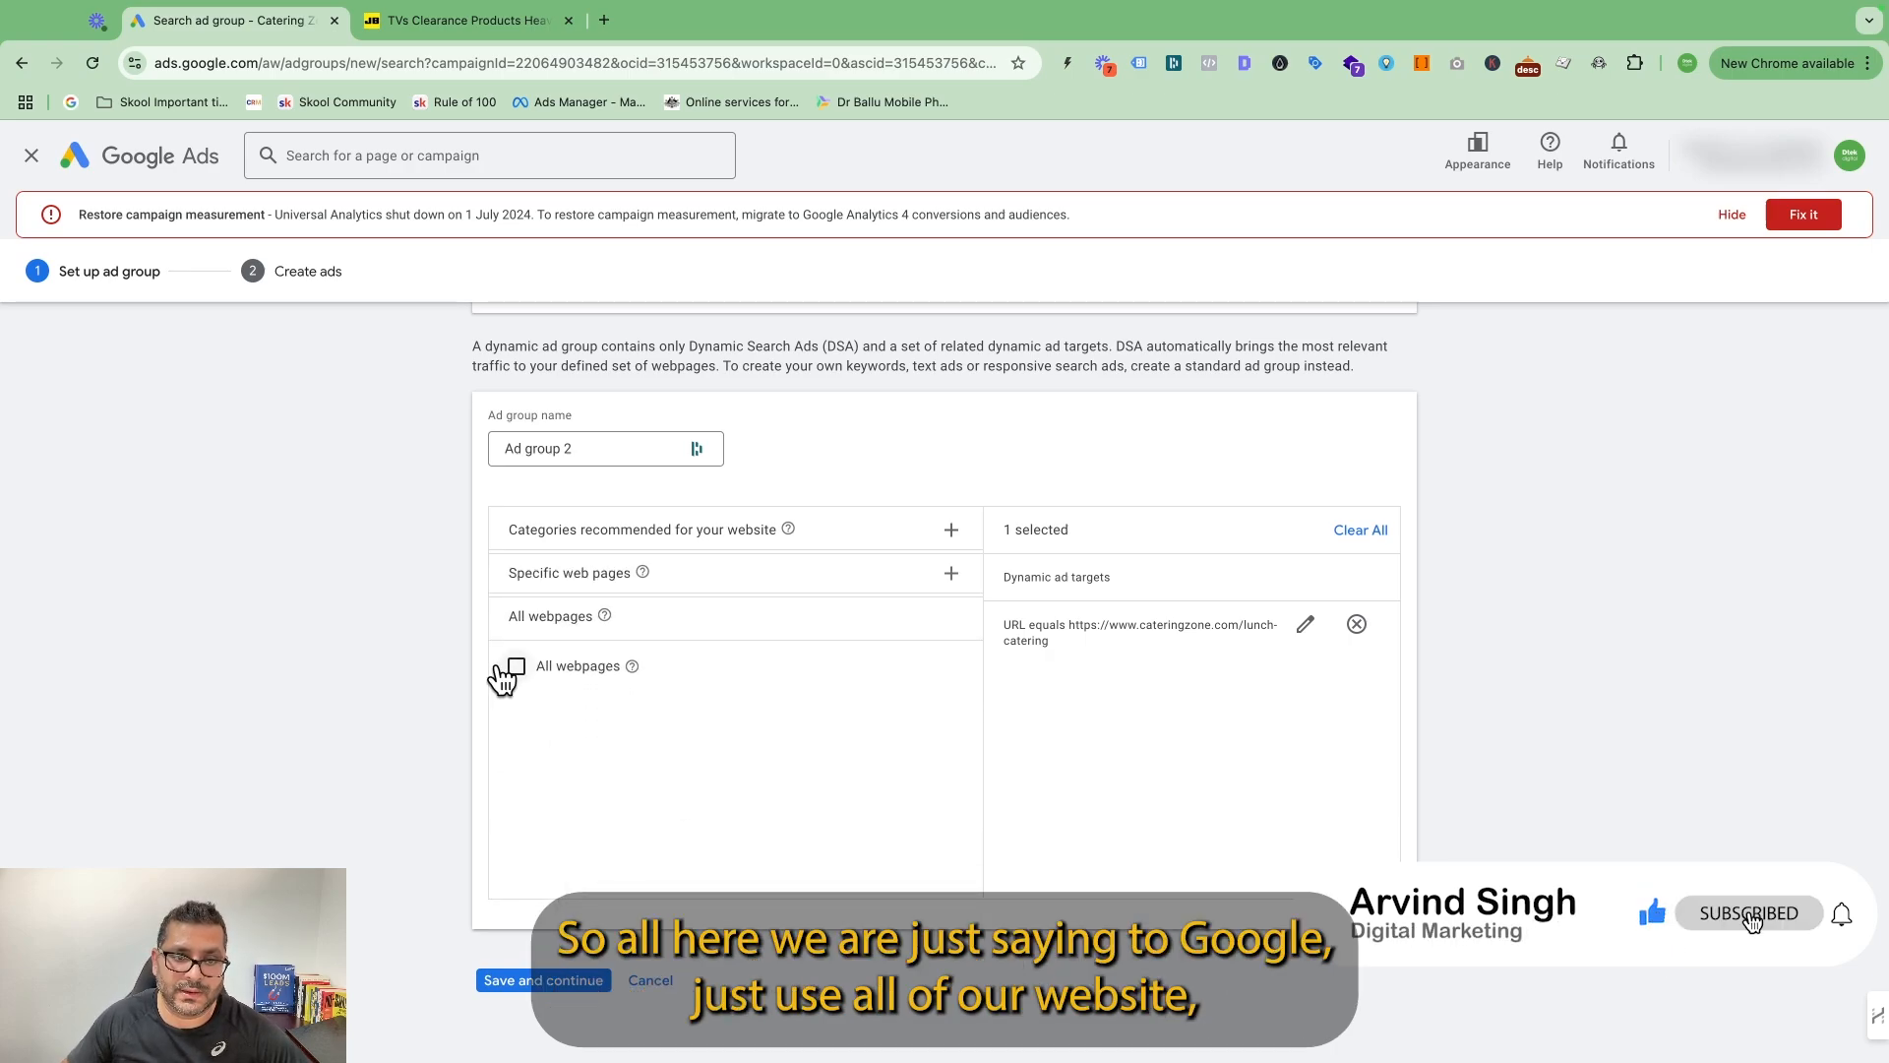
{"action": "left_click", "coordinate": [516, 666]}
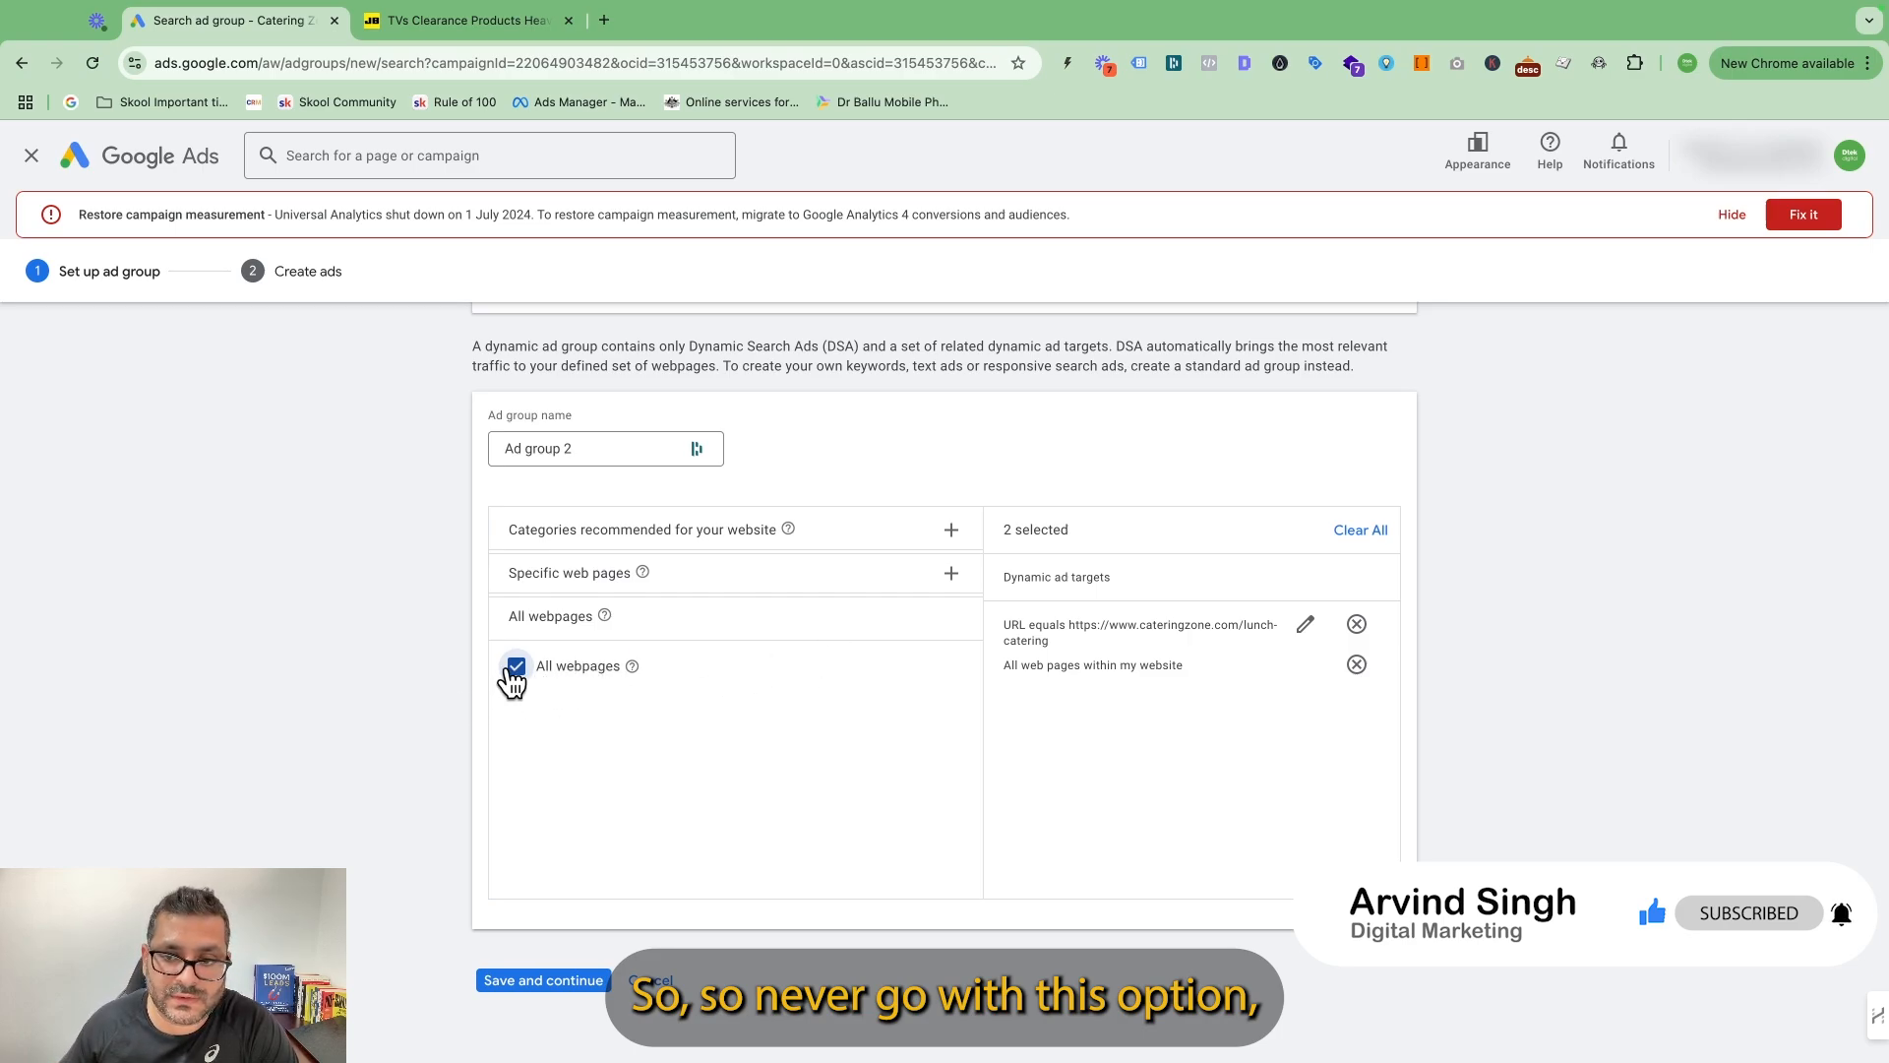
{"action": "left_click", "coordinate": [615, 531]}
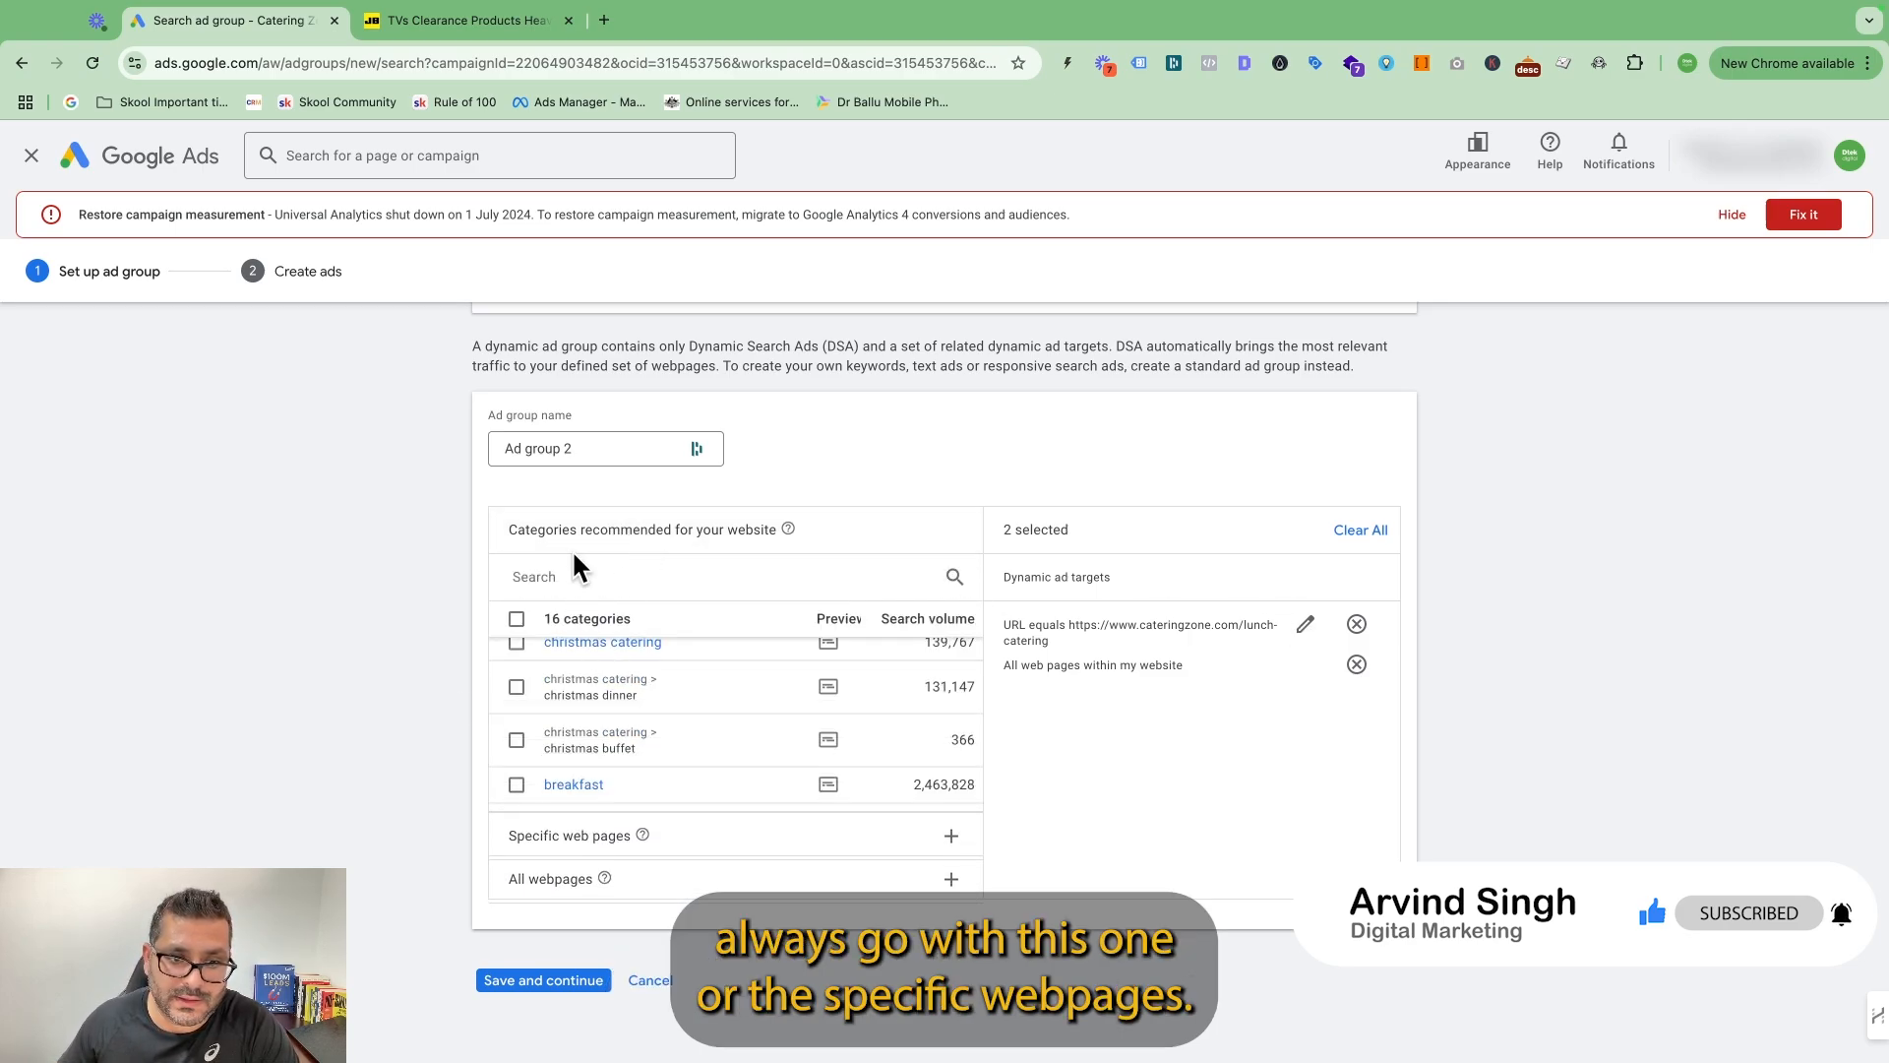
{"action": "left_click", "coordinate": [589, 836]}
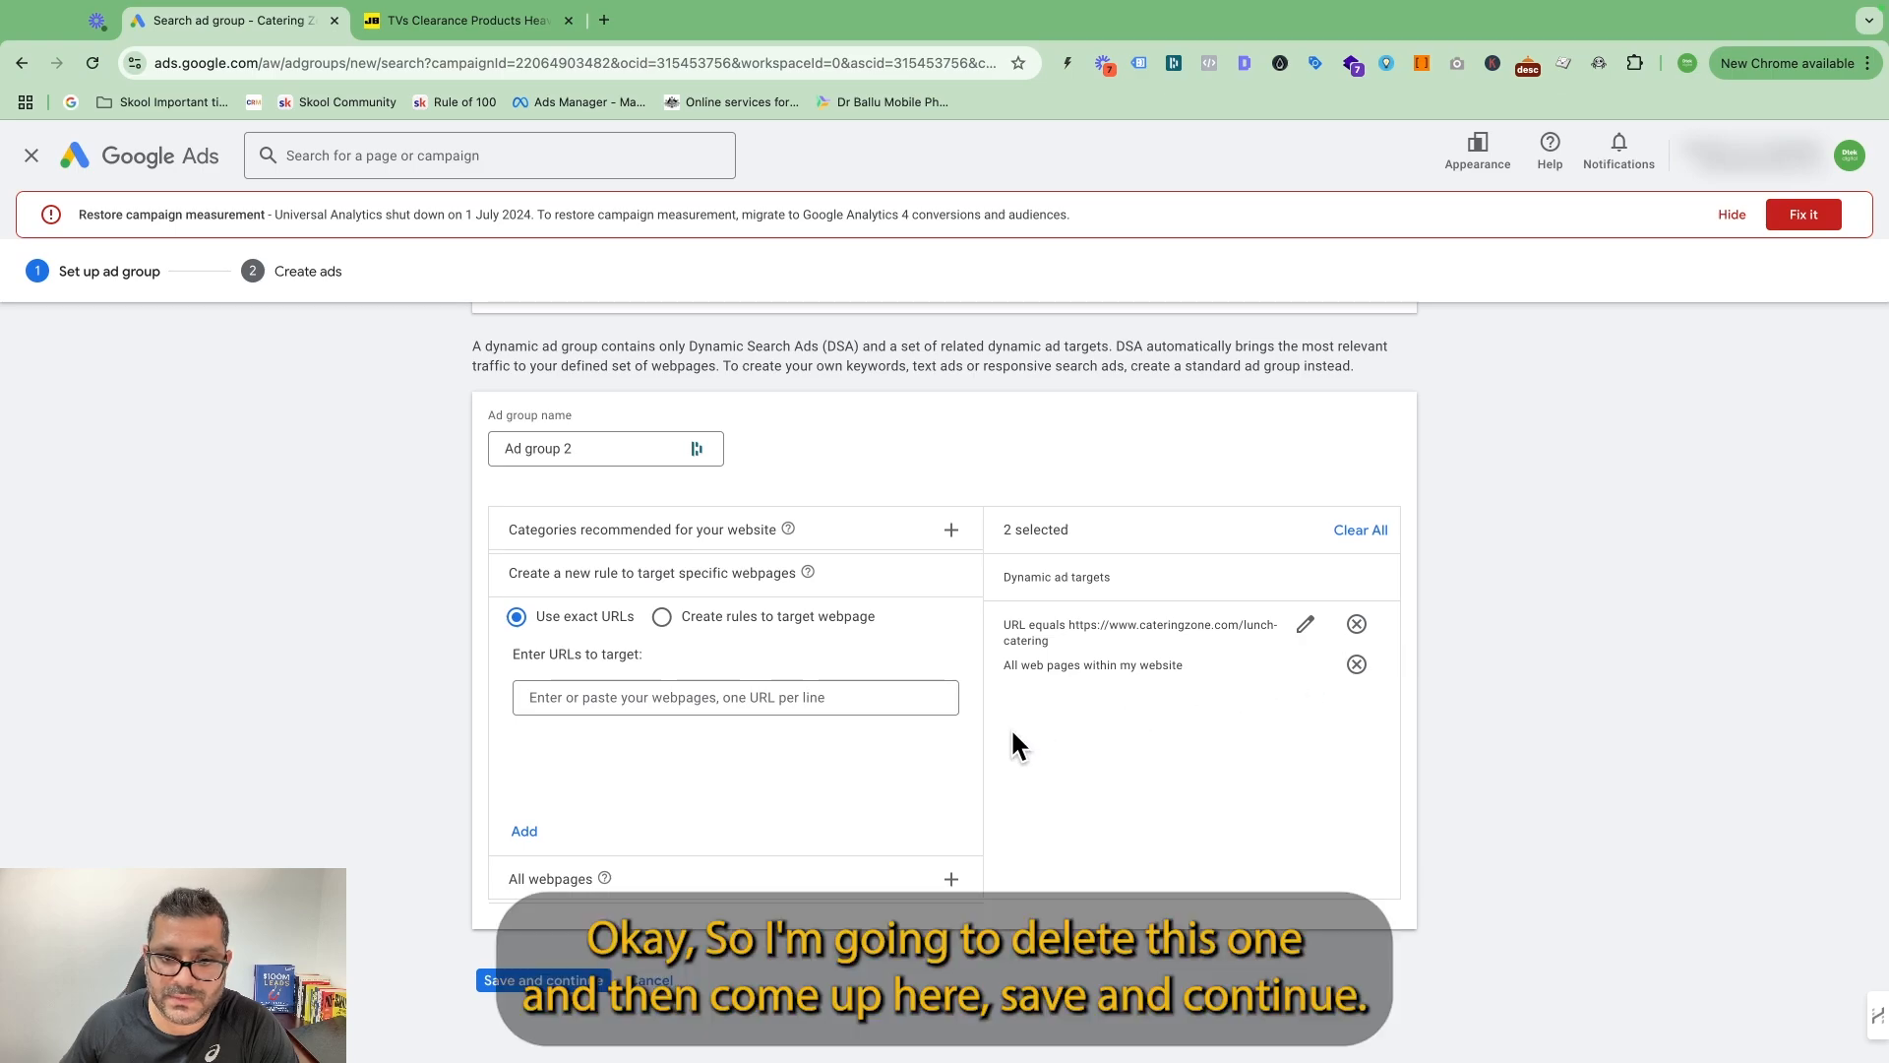
{"action": "left_click", "coordinate": [1357, 664]}
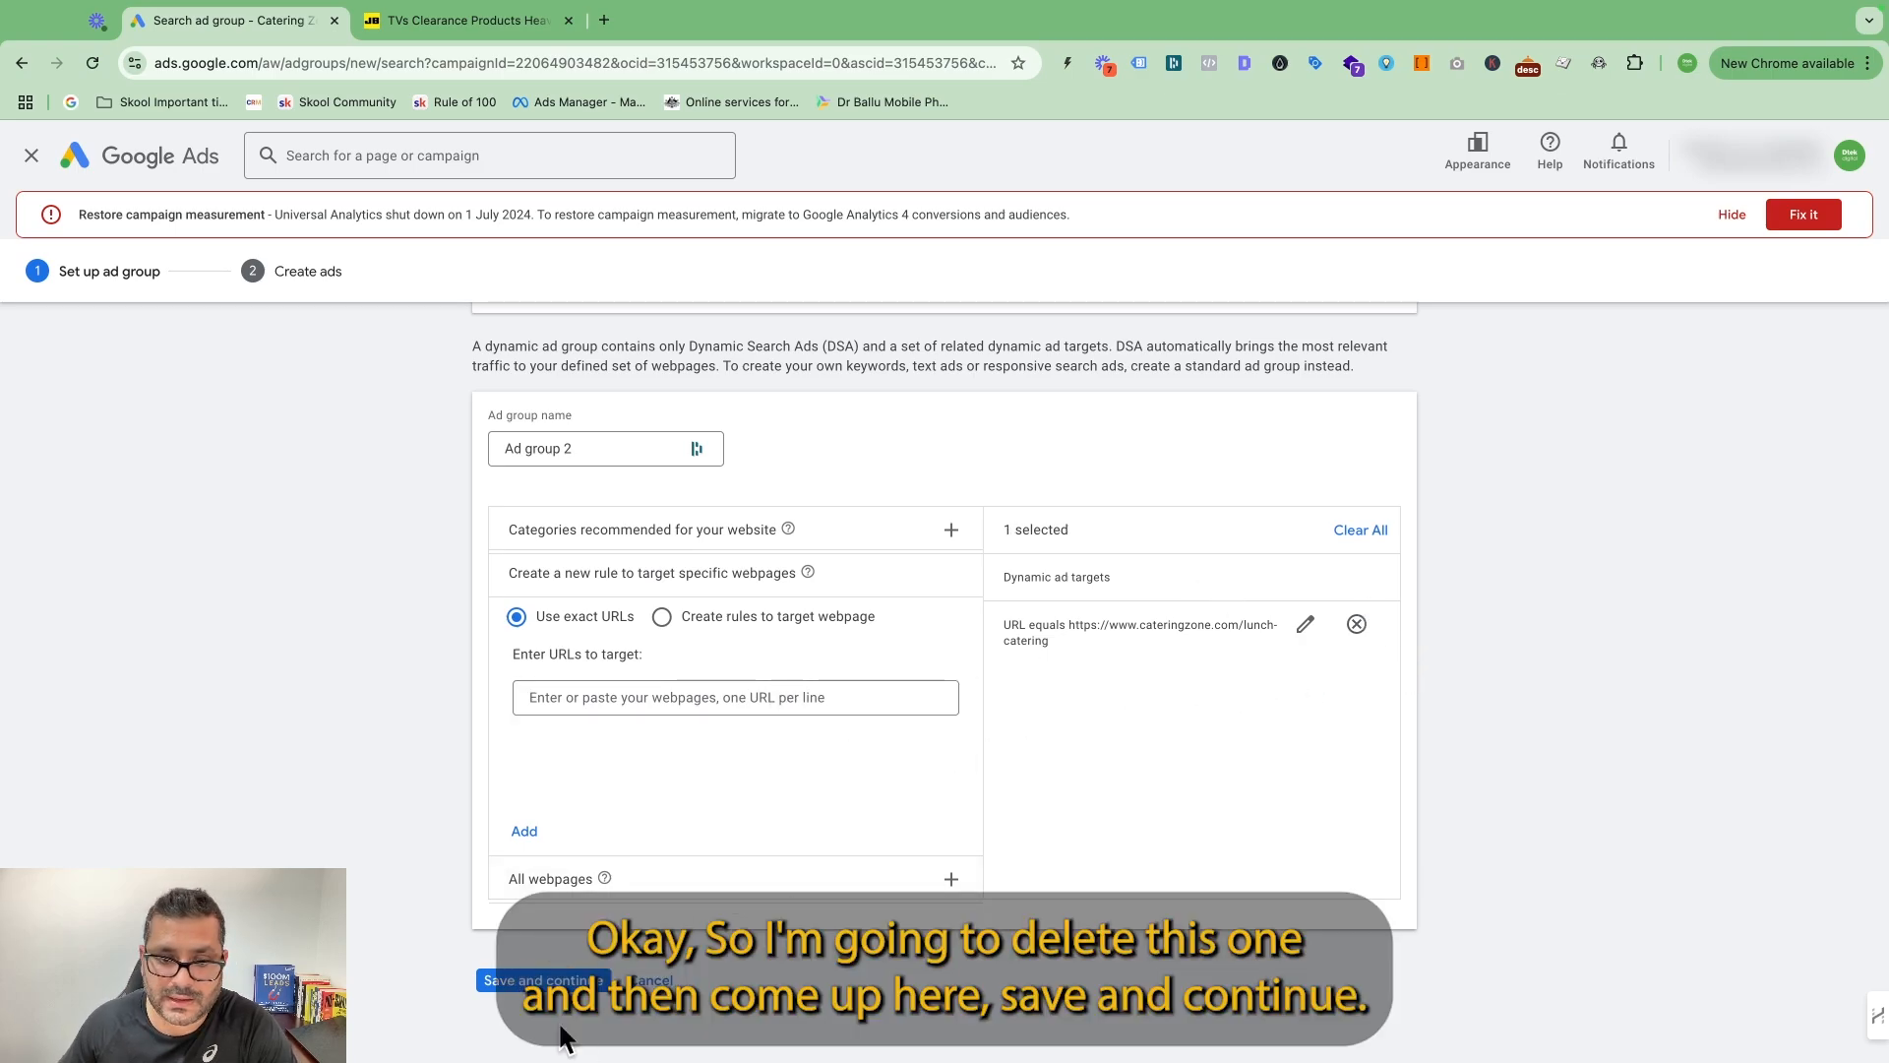
Name the ad group DSA LUNCH, save it and continue to the dynamic search ad form.
{"action": "left_click", "coordinate": [569, 981]}
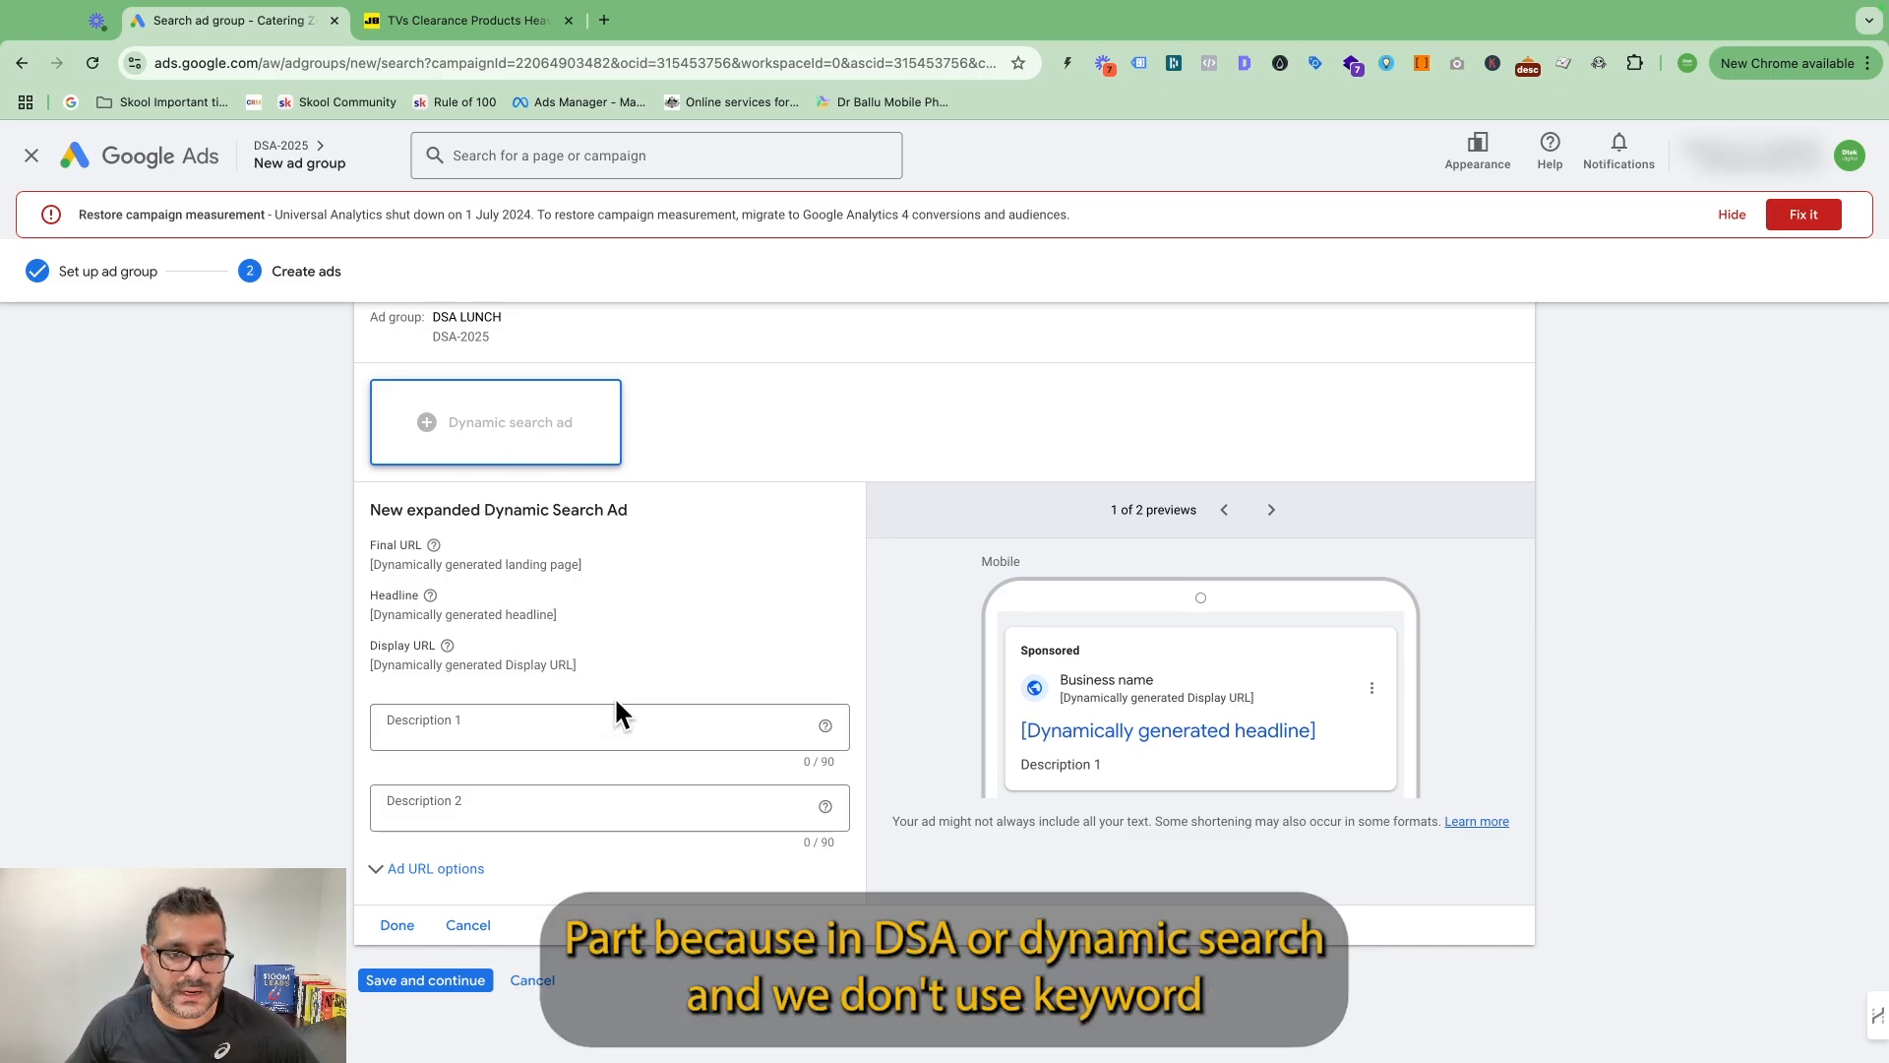
{"action": "scroll", "coordinate": [748, 591], "scroll_direction": "up", "scroll_amount": 2}
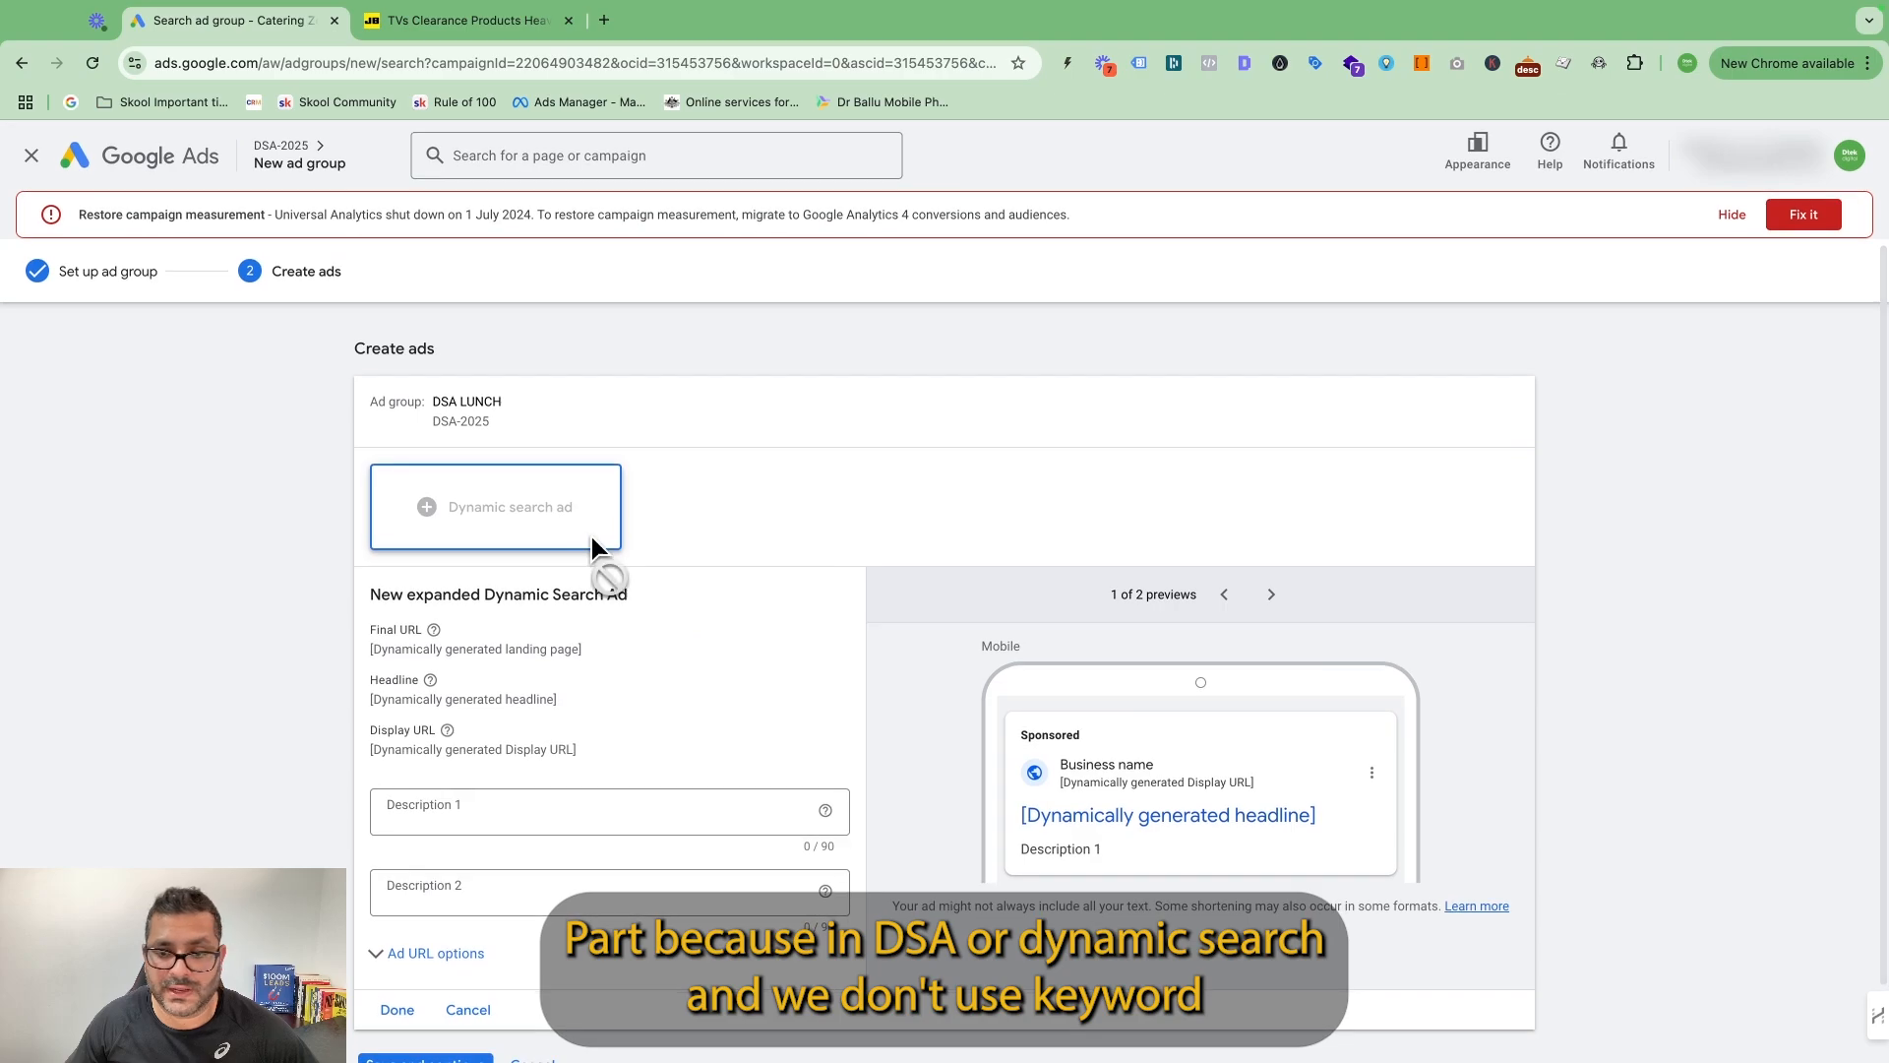
{"action": "scroll", "coordinate": [748, 630], "scroll_direction": "down", "scroll_amount": 2}
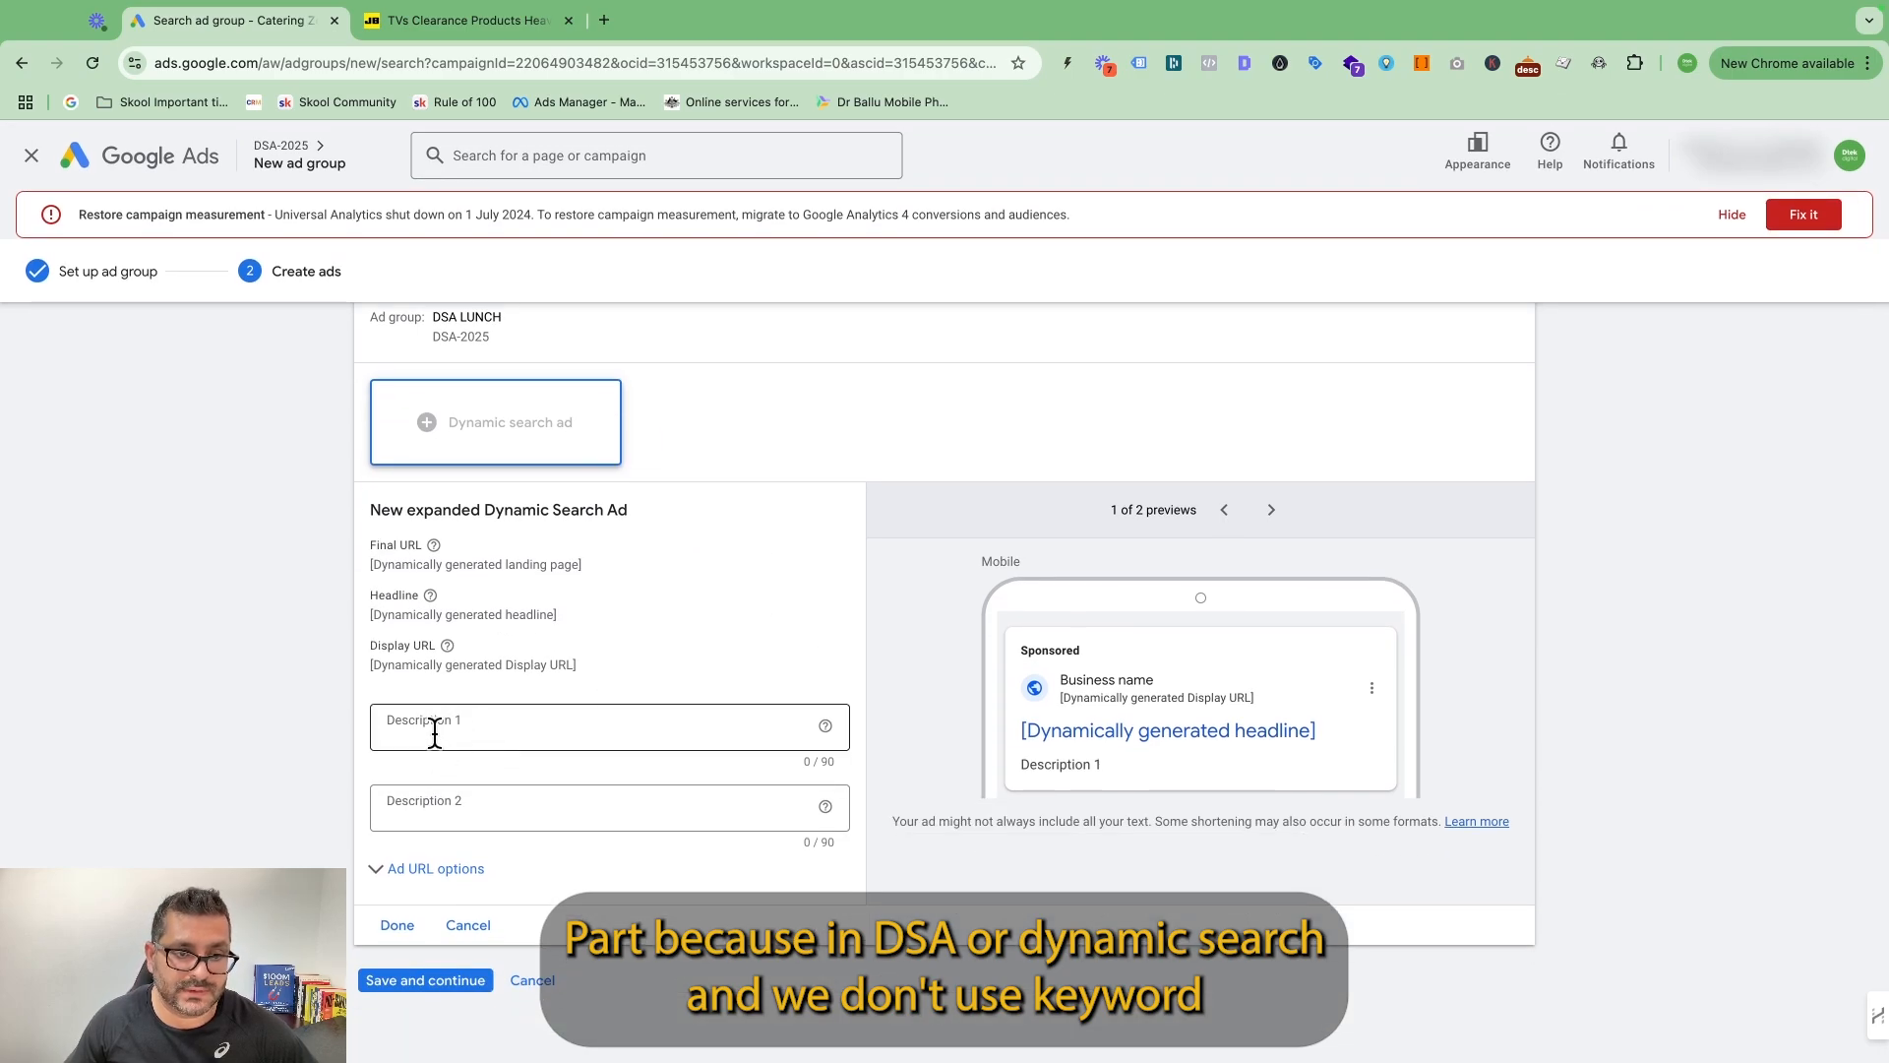
Complete the dynamic search ad with descriptions promoting Sydney office lunch catering at 20% off all delivery and corporate lunch catering with a fresh seasonal menu.
{"action": "left_click", "coordinate": [511, 725]}
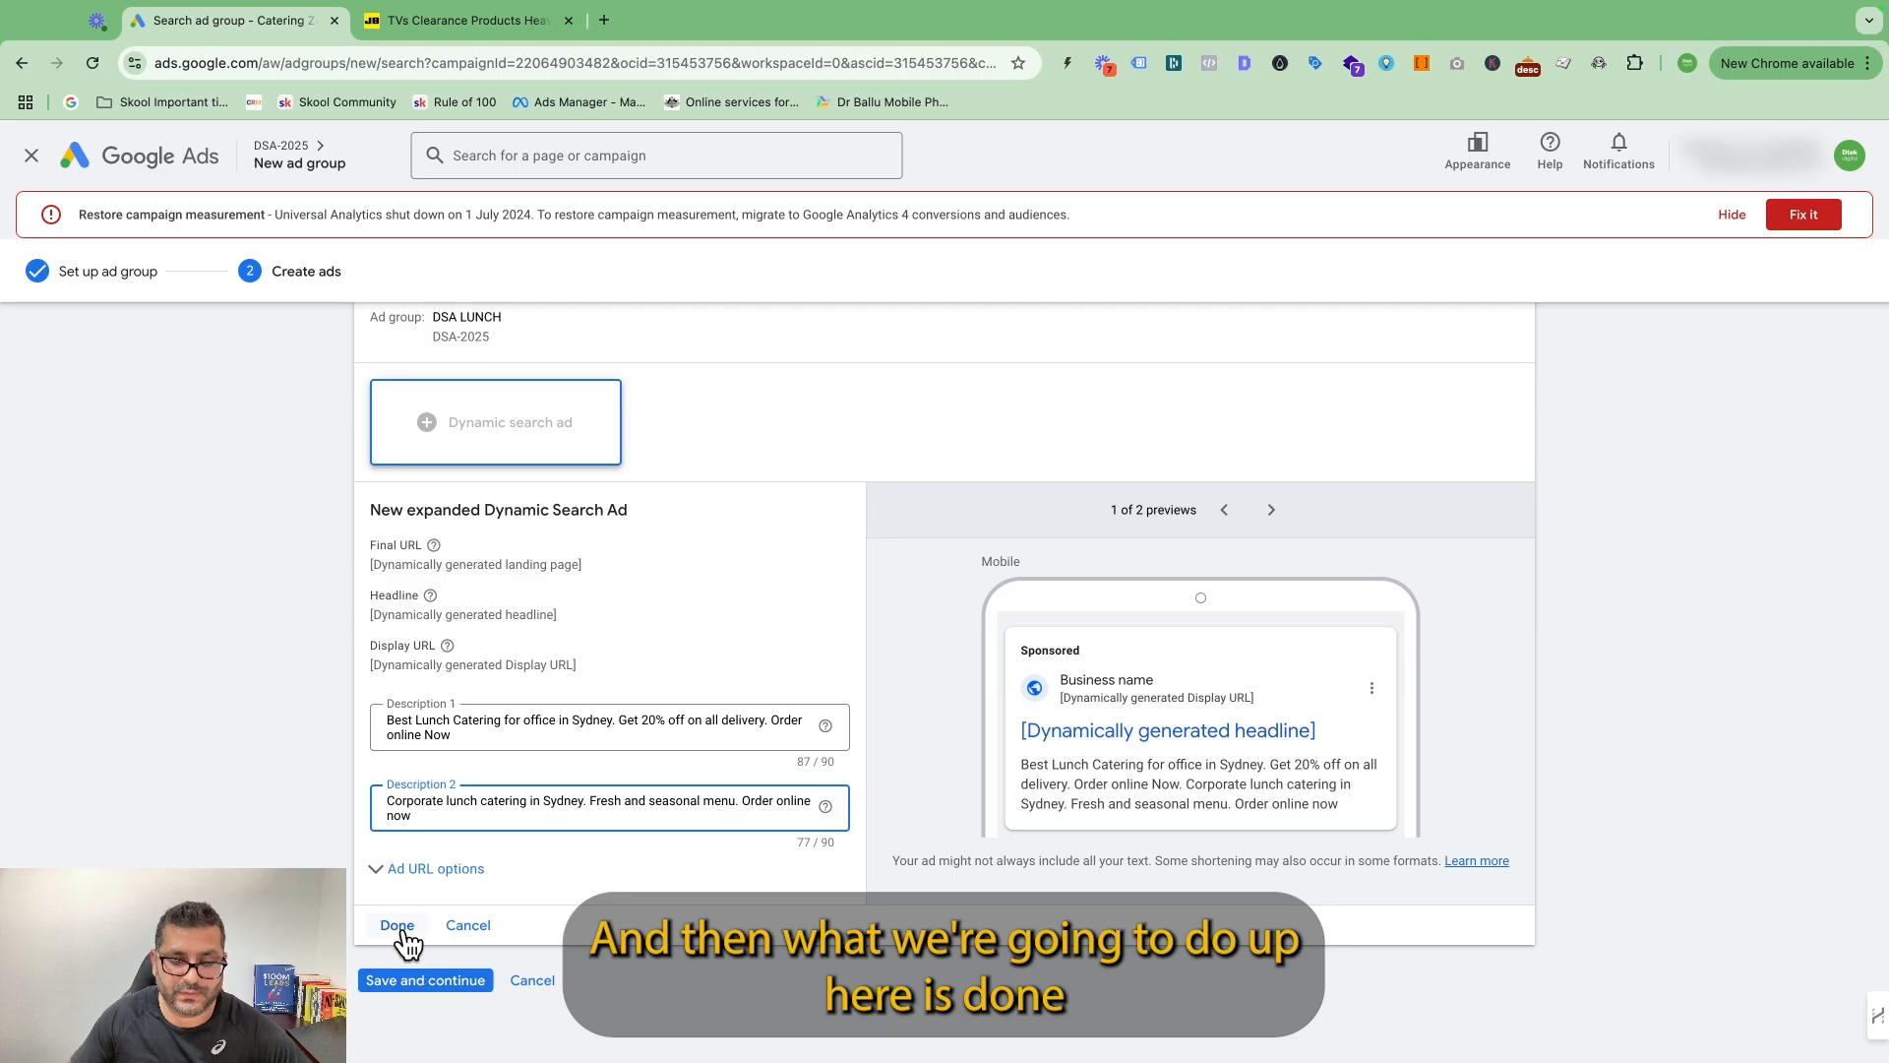
{"action": "left_click", "coordinate": [403, 925]}
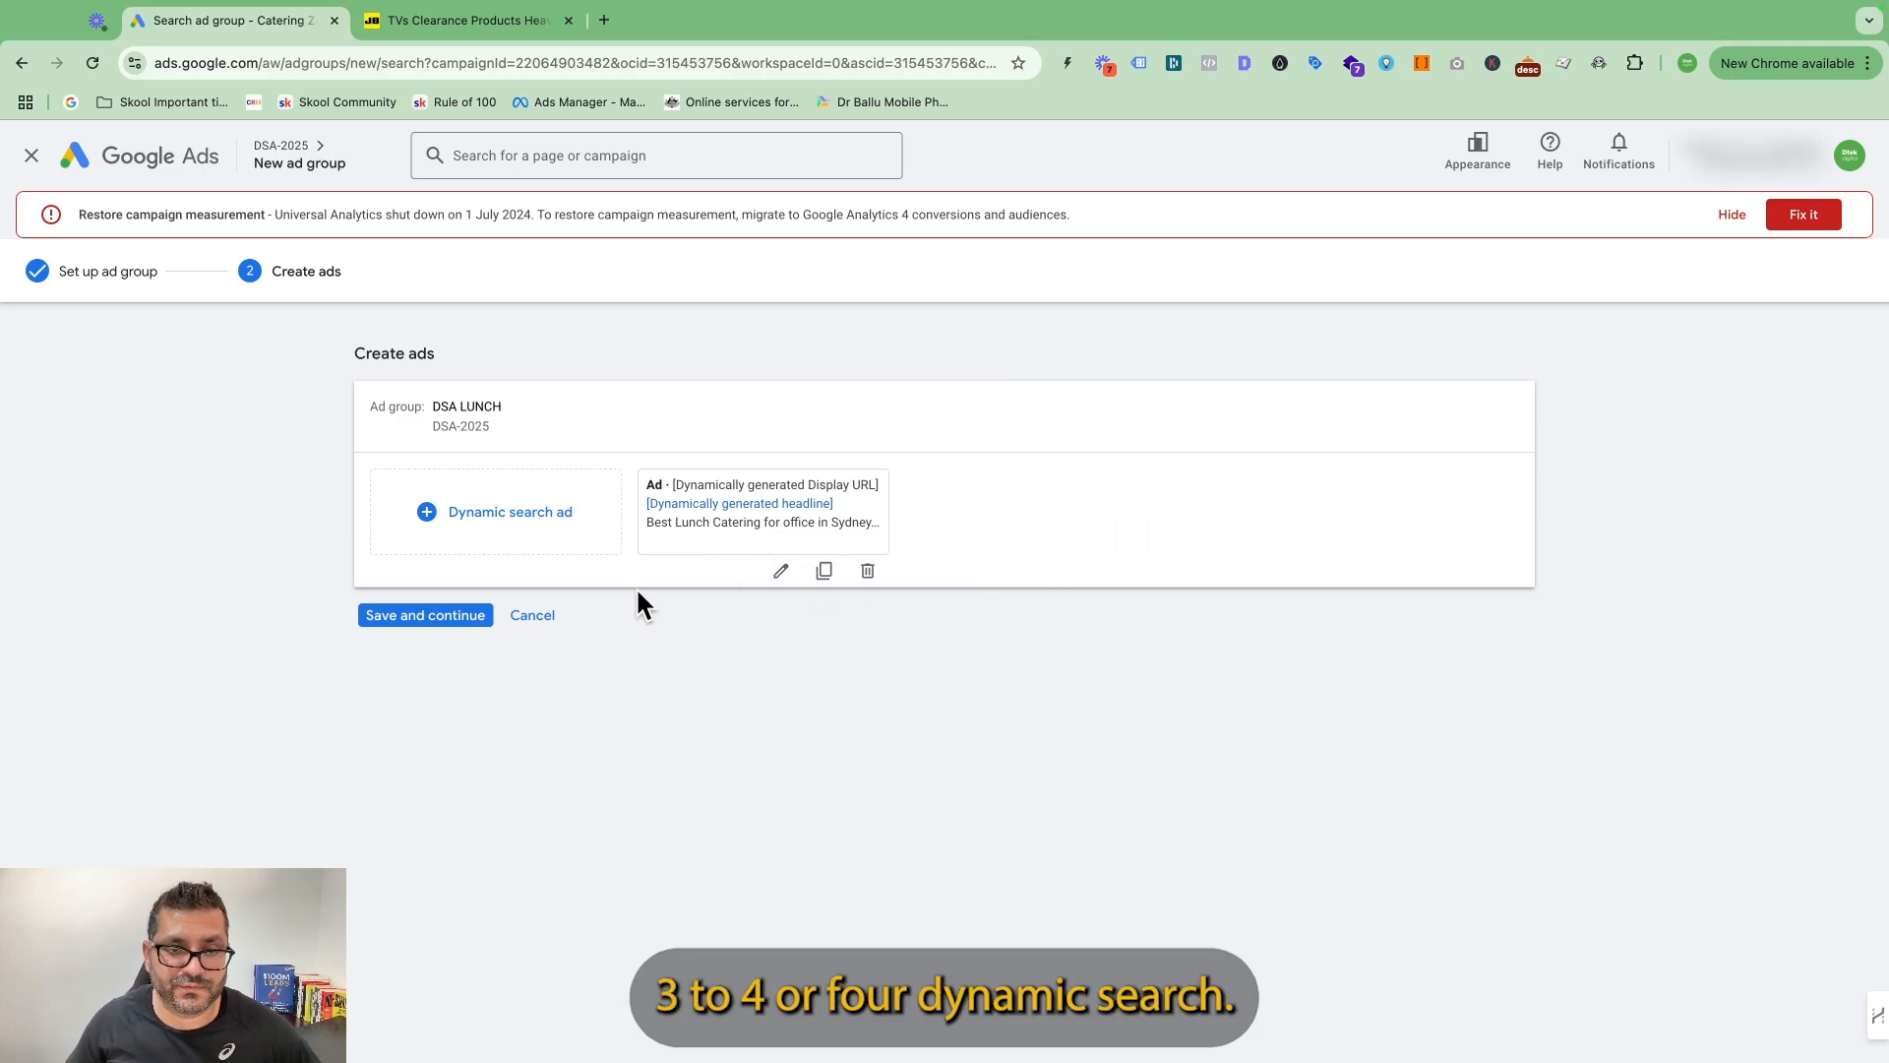
Add a second dynamic search ad describing fresh sandwiches, salads, corporate platters and free delivery in Sydney, and save the DSA LUNCH ads.
{"action": "left_click", "coordinate": [502, 532]}
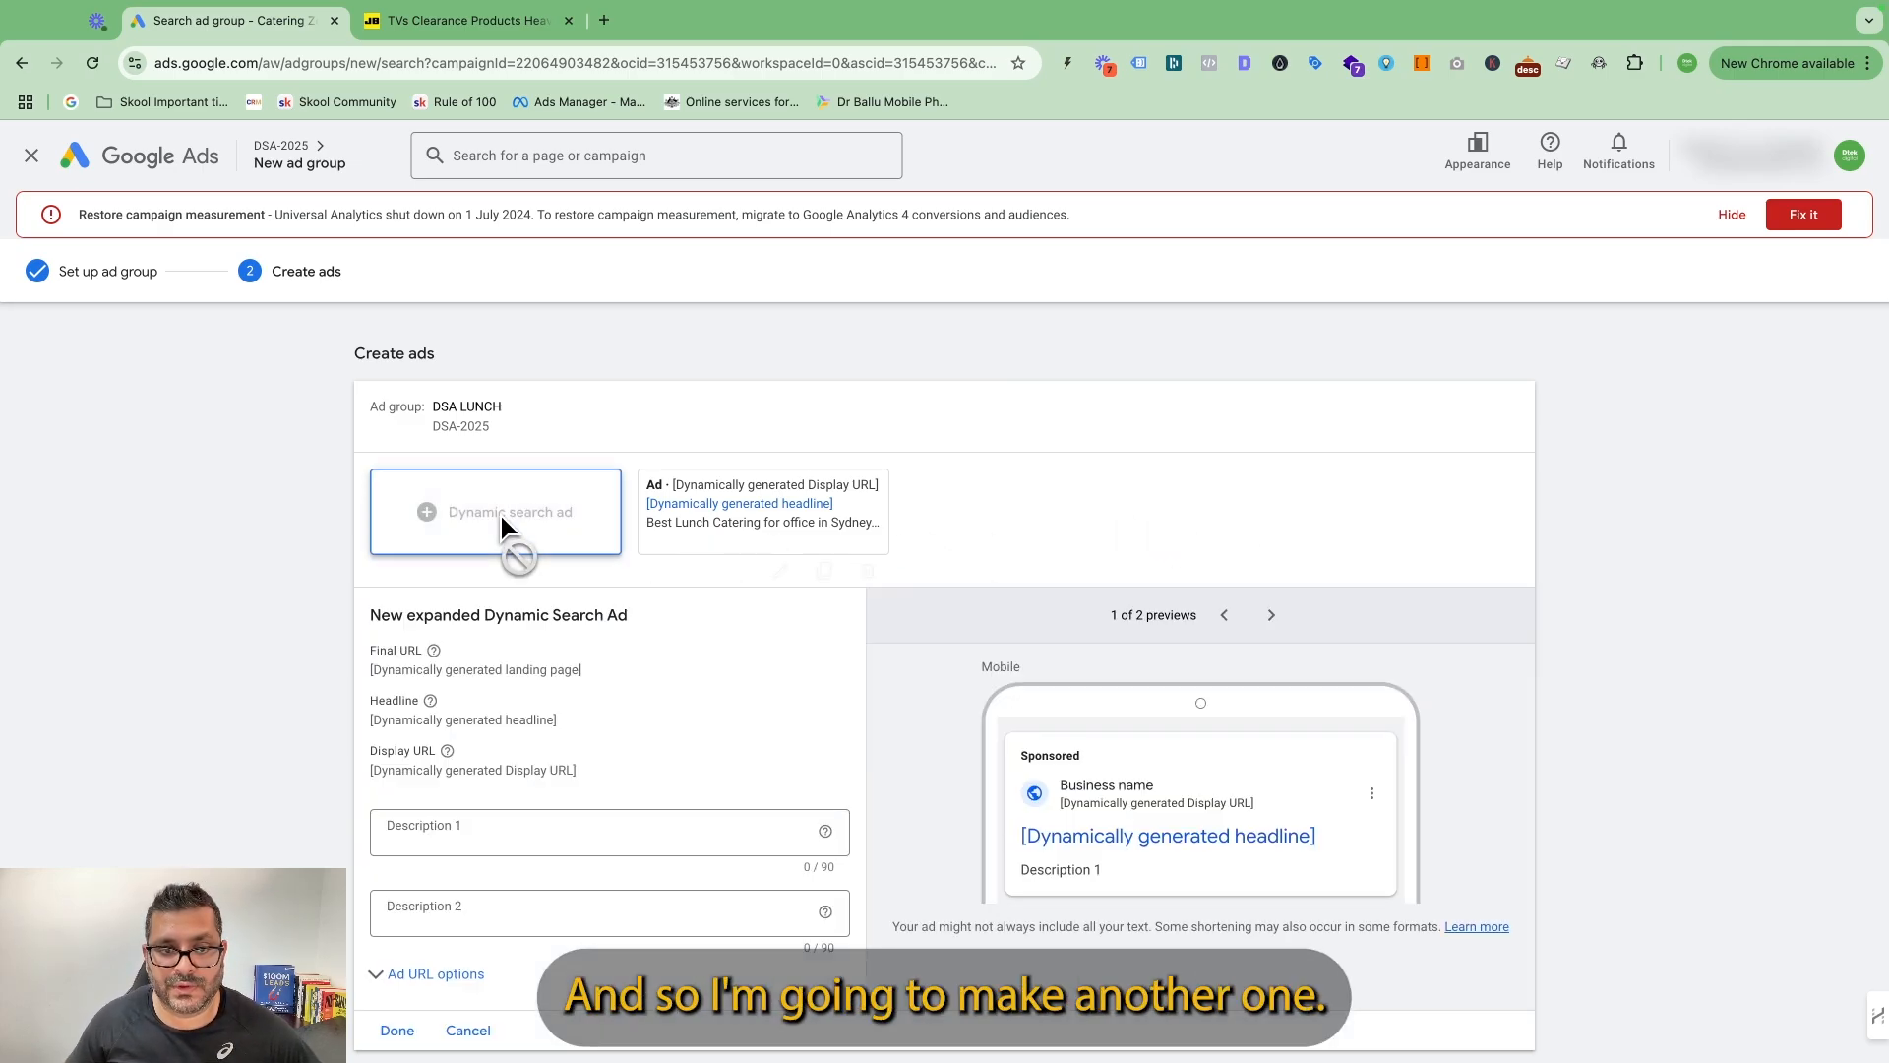
{"action": "left_click", "coordinate": [509, 833]}
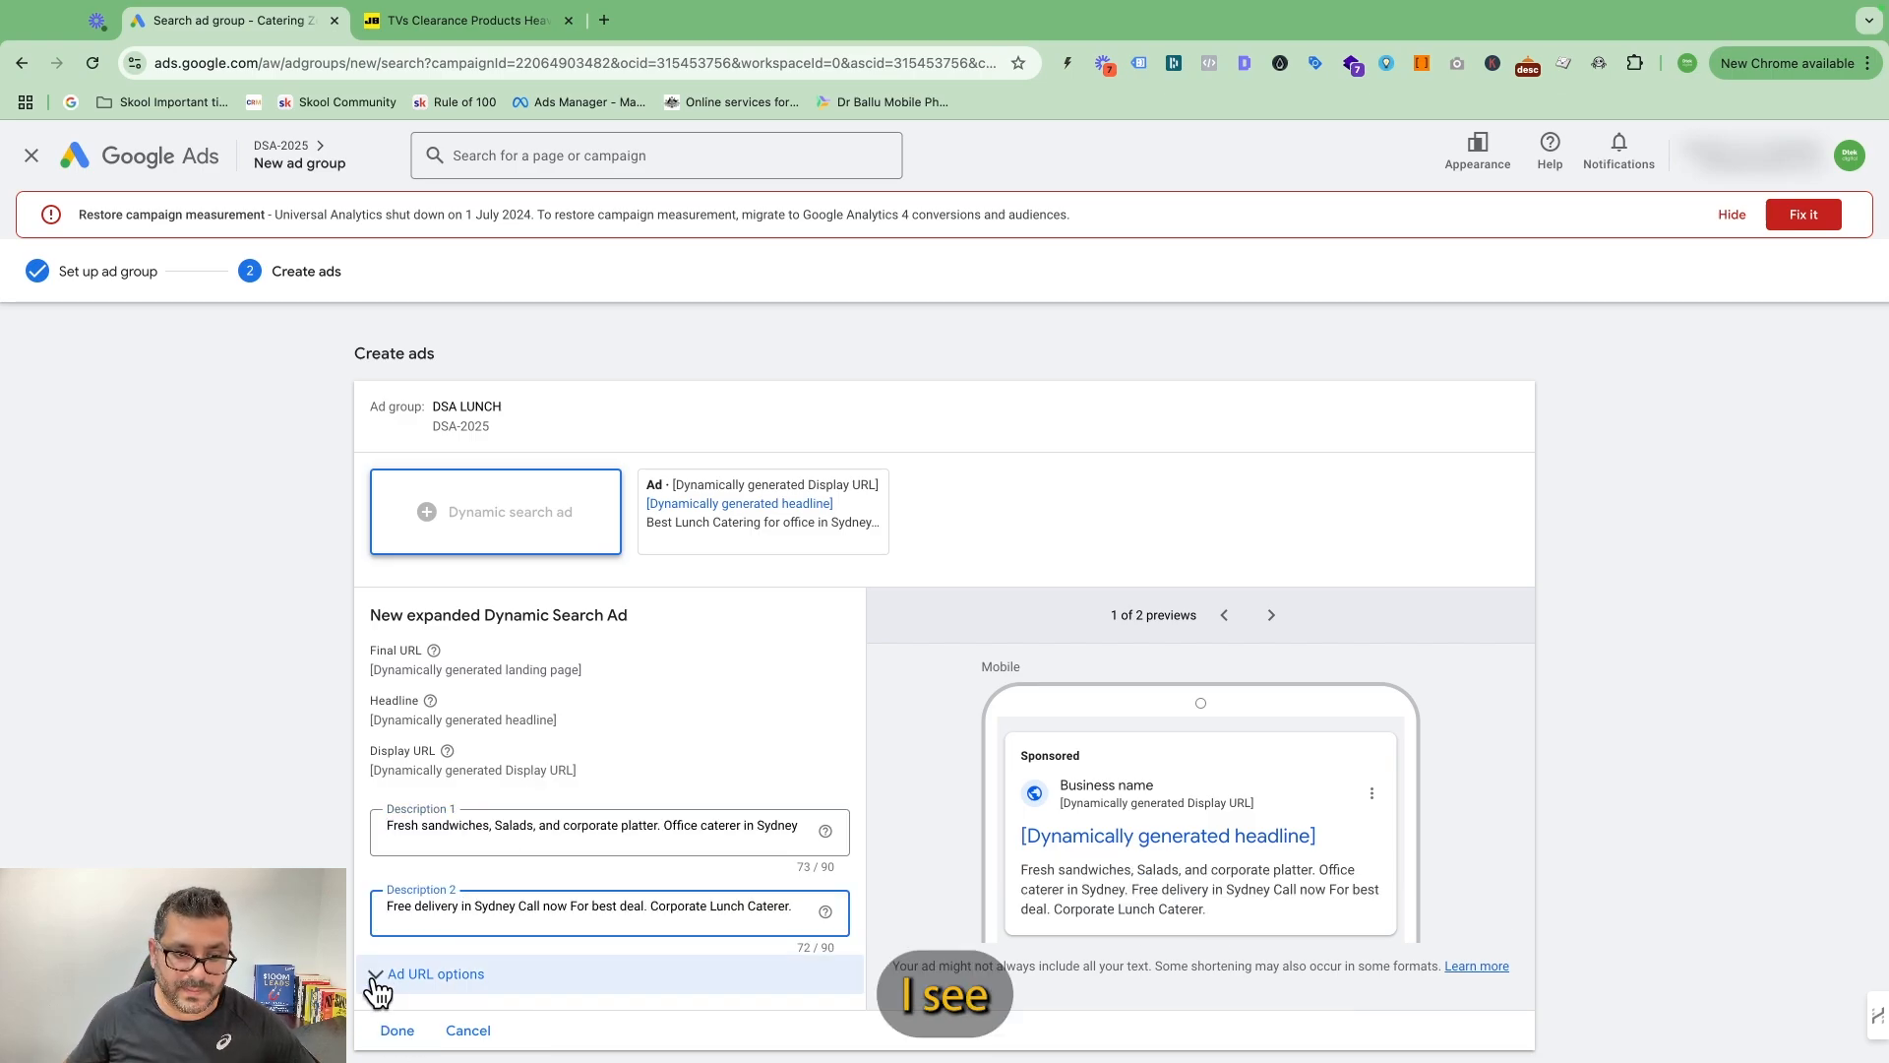
{"action": "left_click", "coordinate": [397, 1030]}
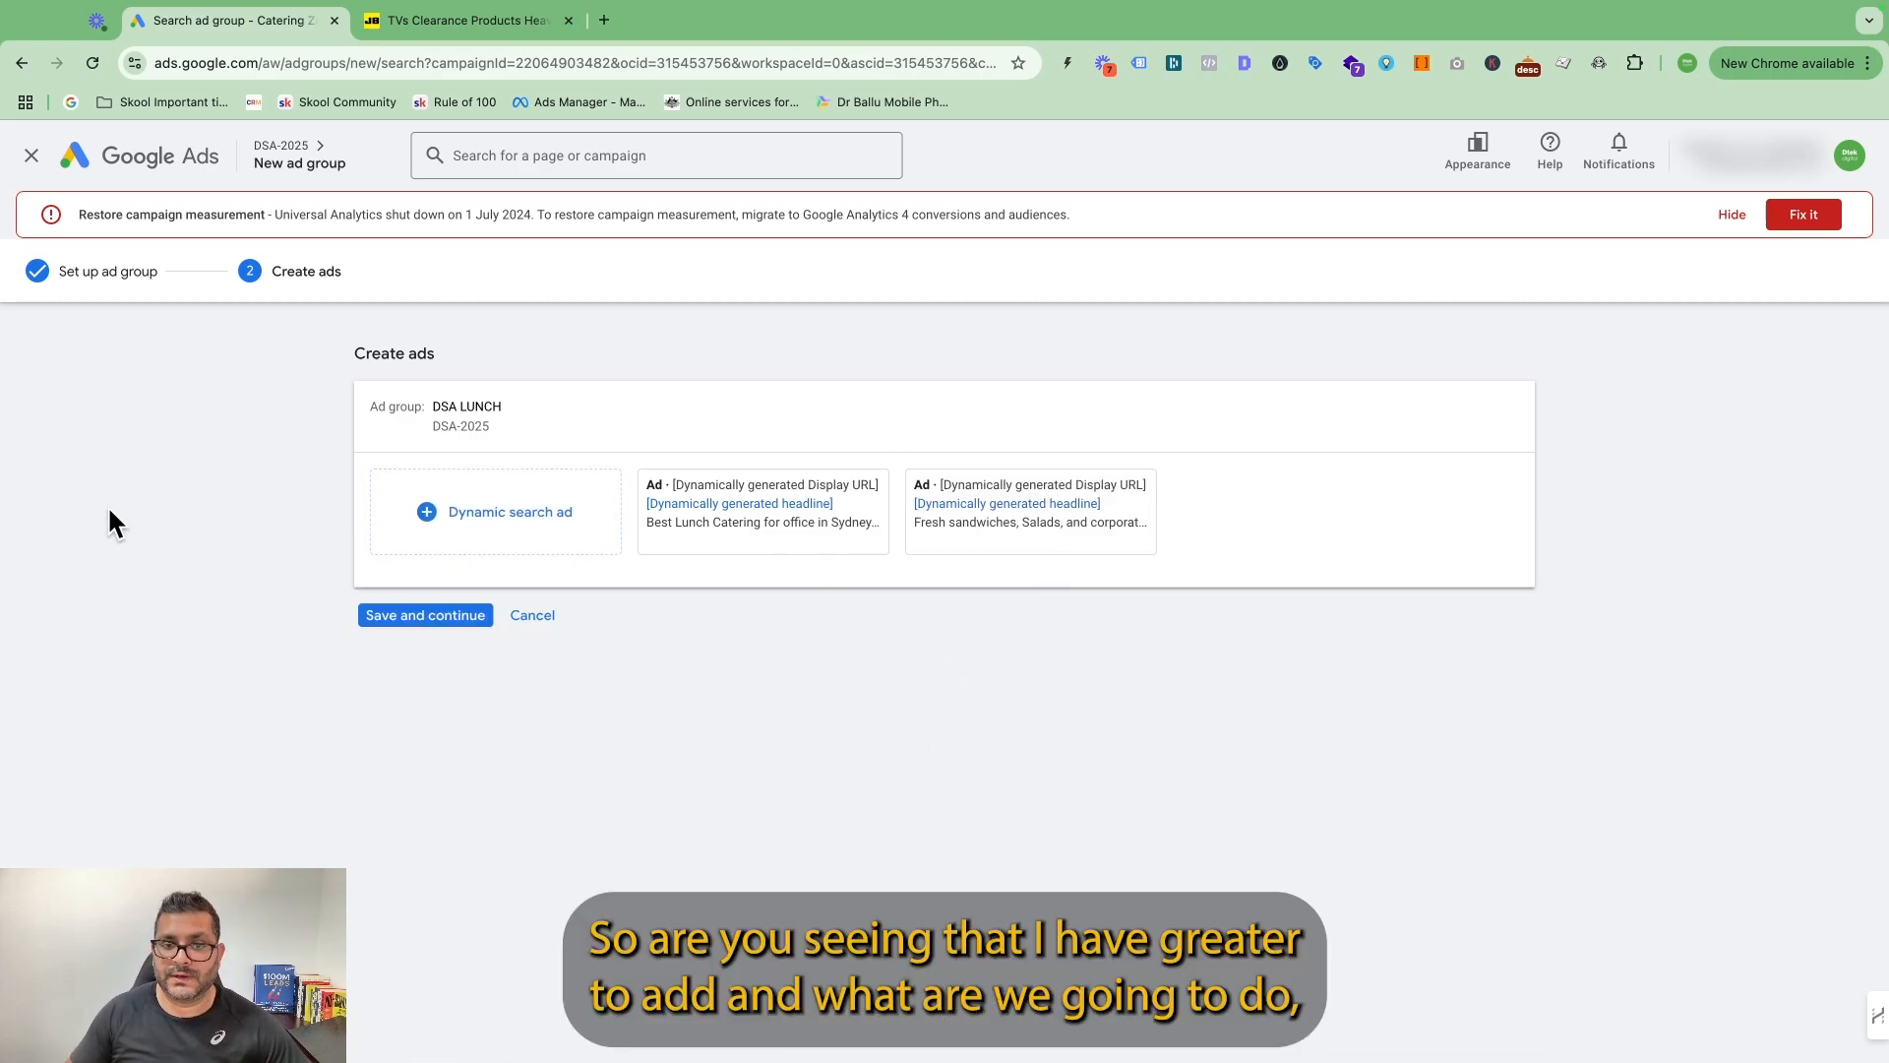
{"action": "left_click", "coordinate": [480, 616]}
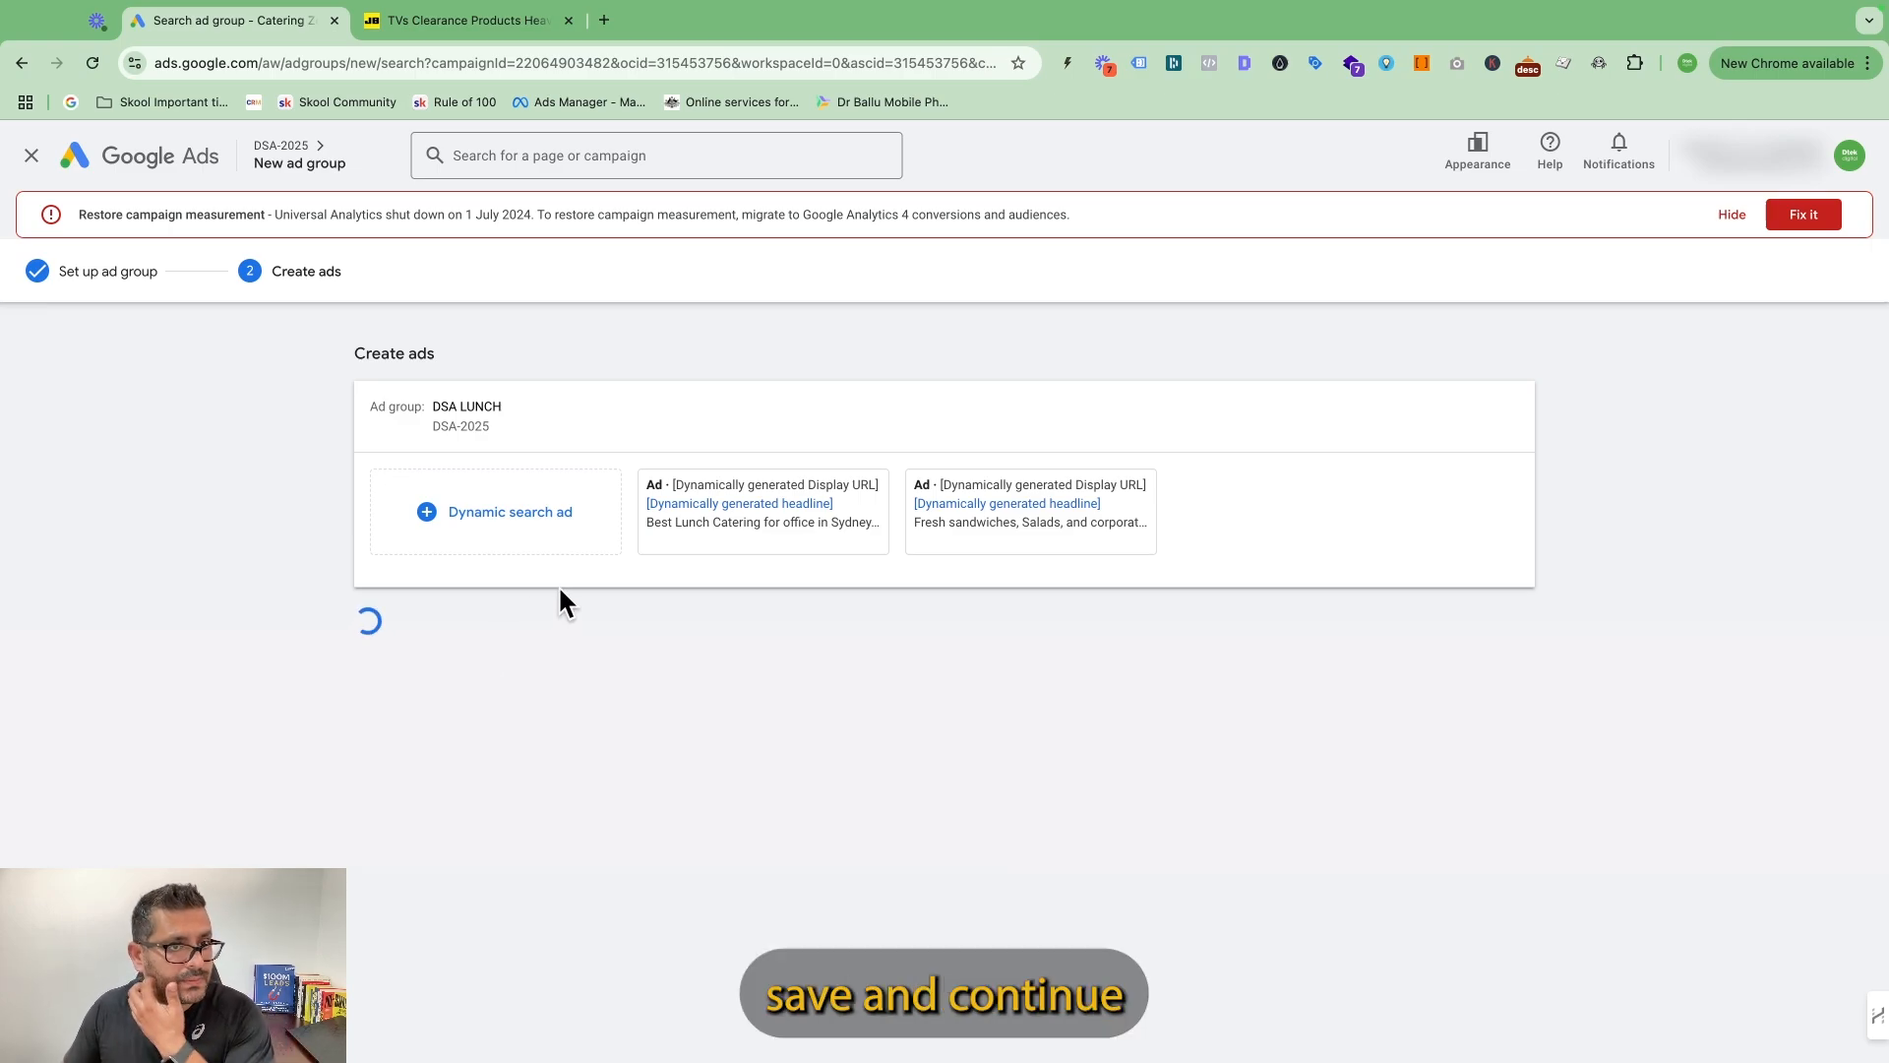
Pause both Ad group 1 and DSA LUNCH in the DSA-2025 campaign's ad group list.
{"action": "left_click", "coordinate": [434, 547]}
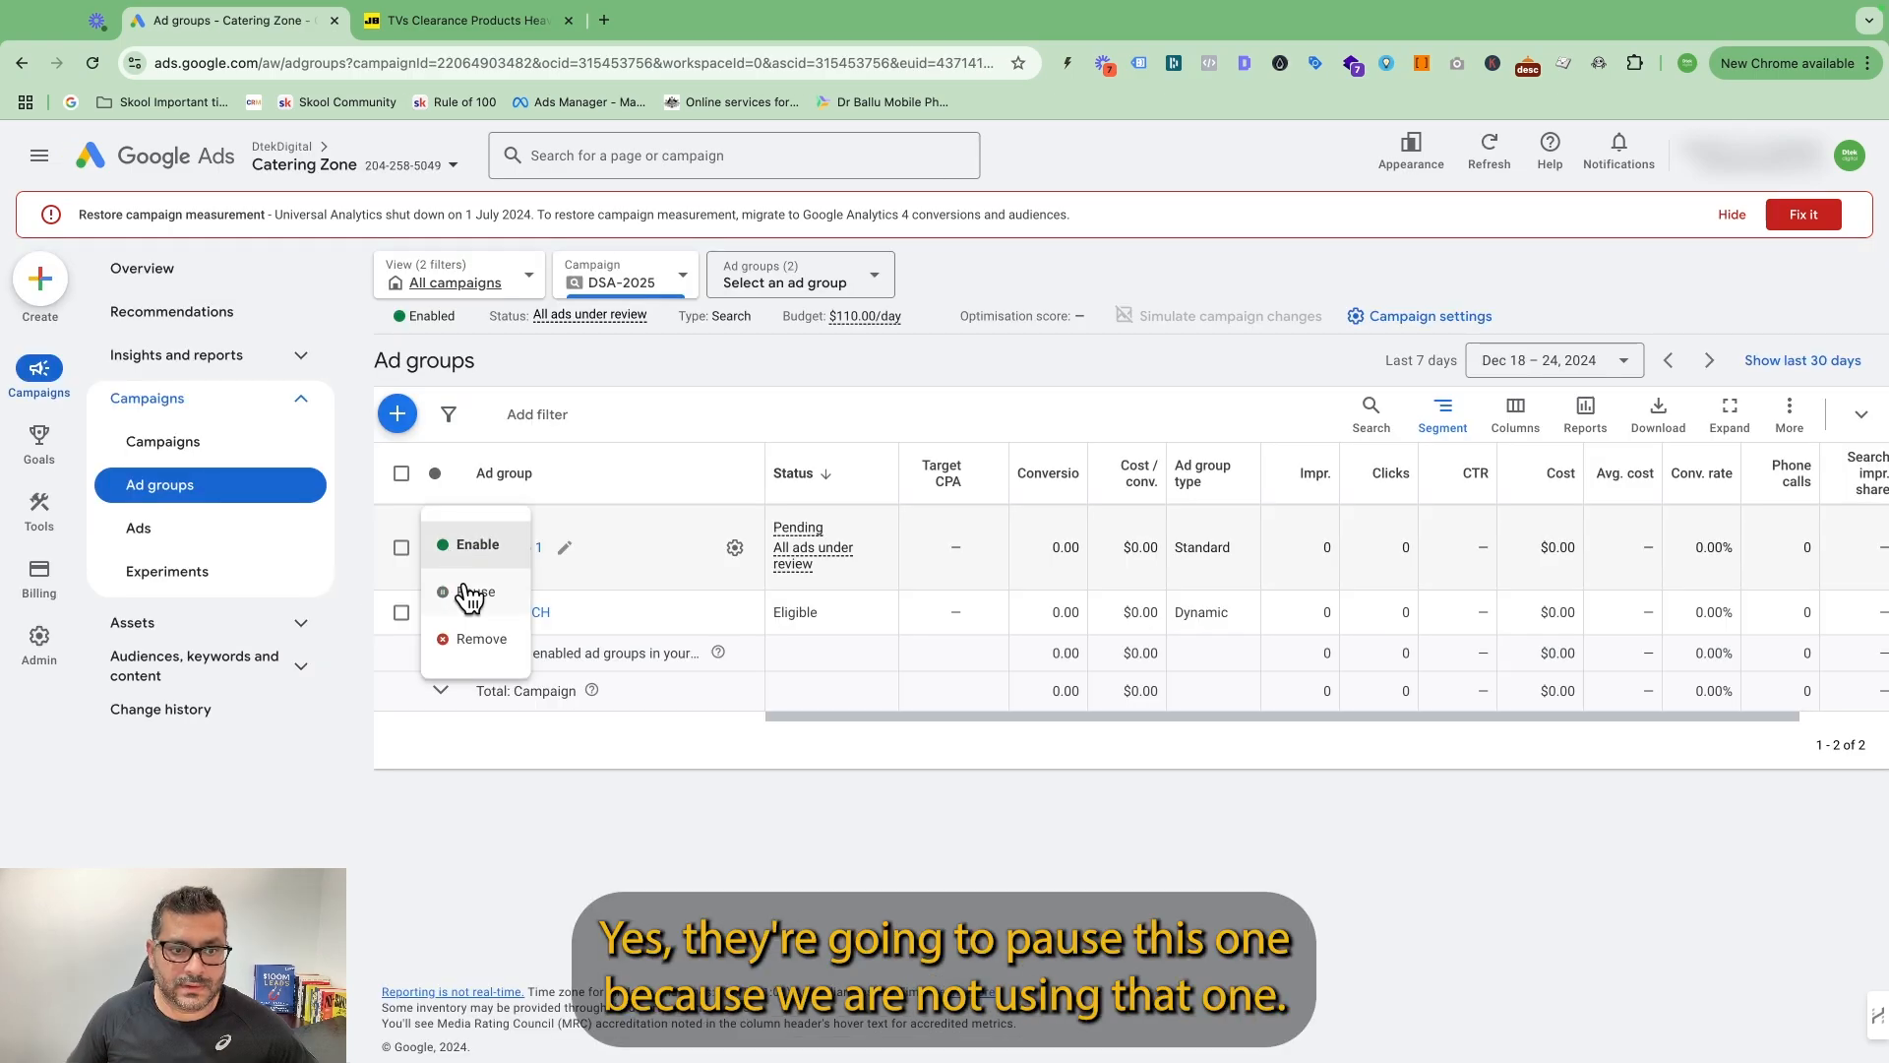
{"action": "left_click", "coordinate": [467, 591]}
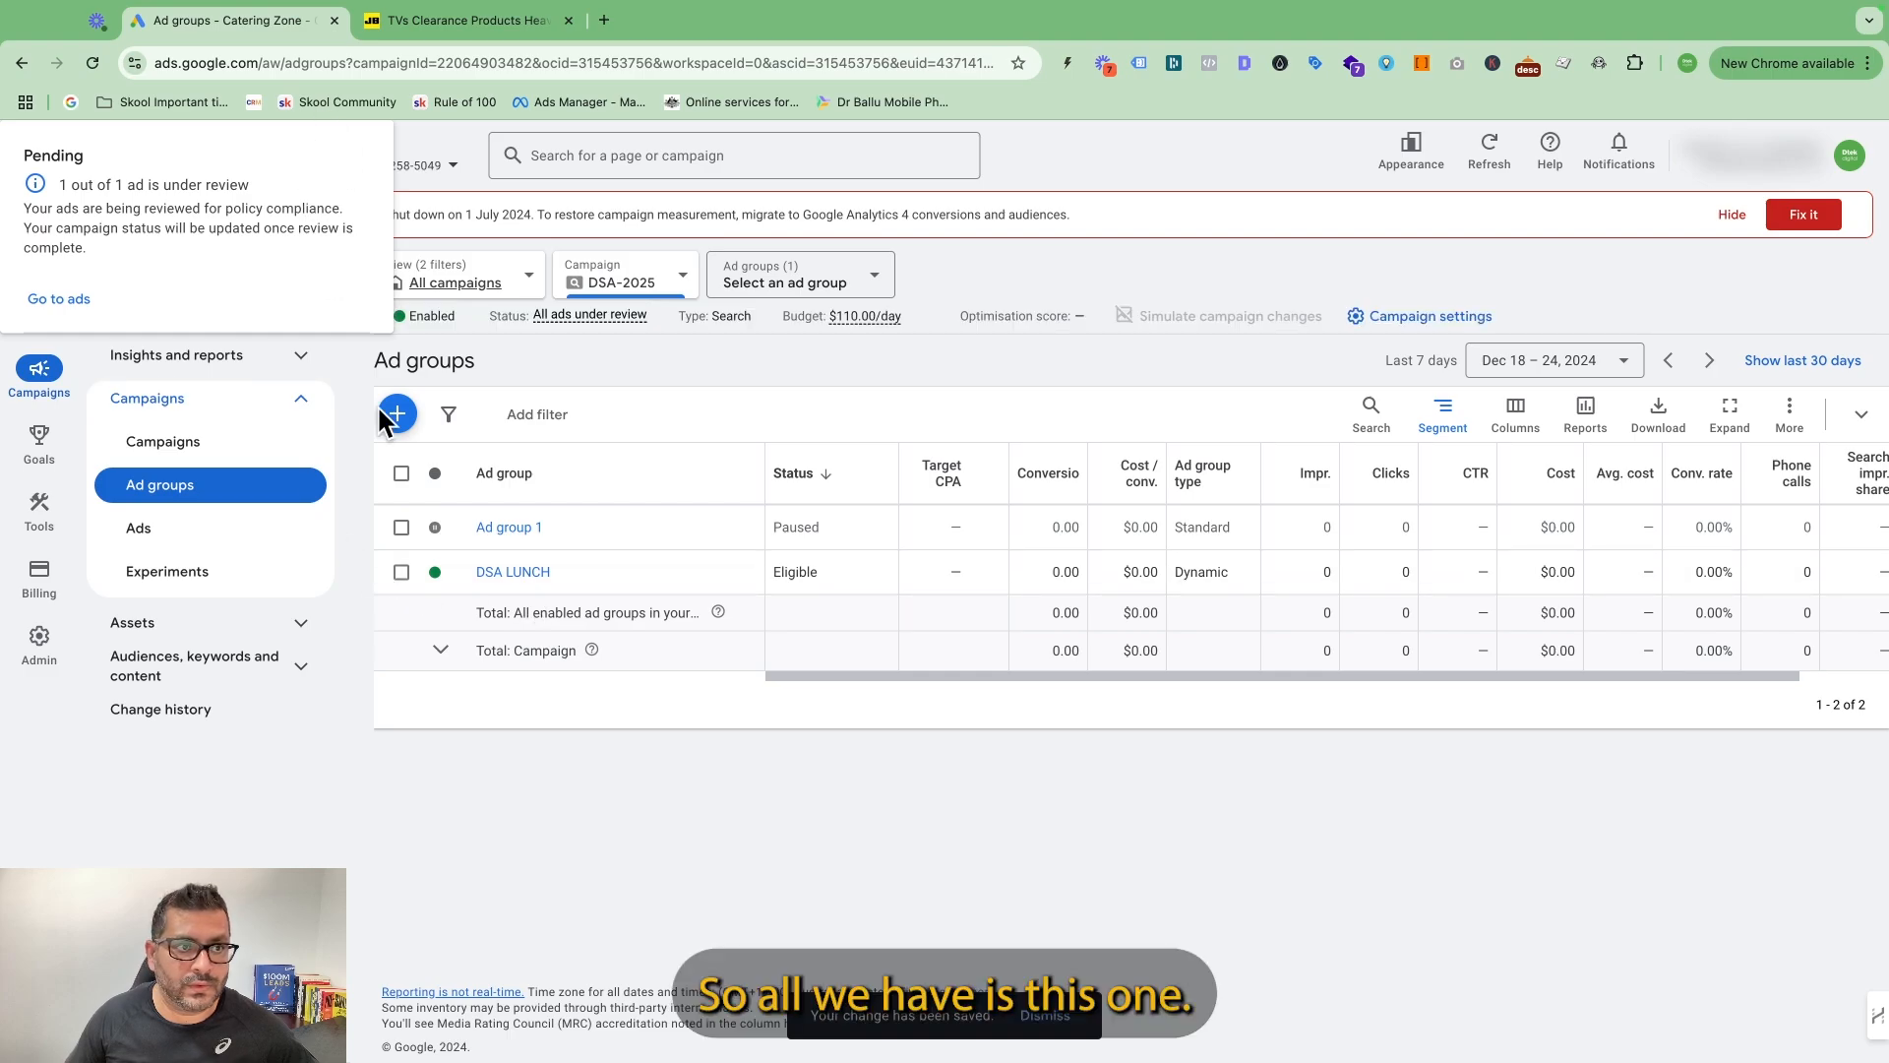
{"action": "left_click", "coordinate": [401, 572]}
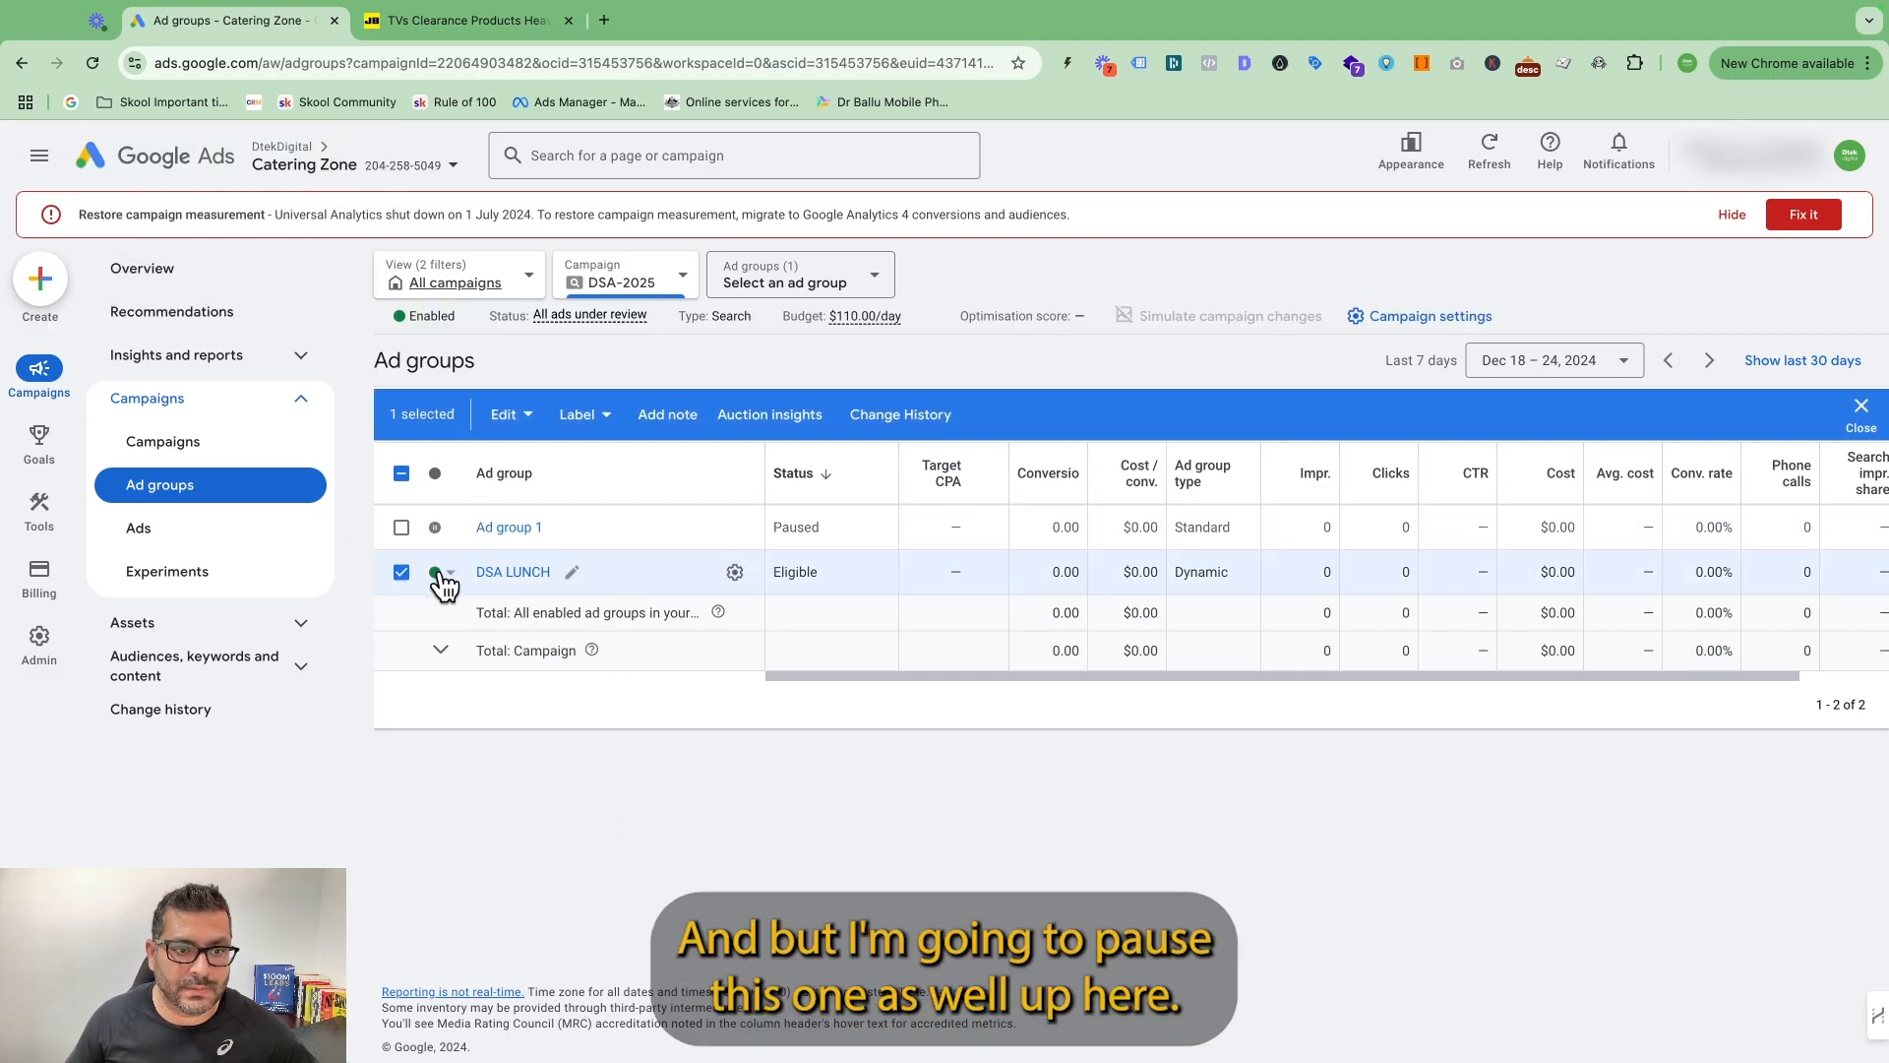
{"action": "left_click", "coordinate": [434, 572]}
{"action": "left_click", "coordinate": [478, 635]}
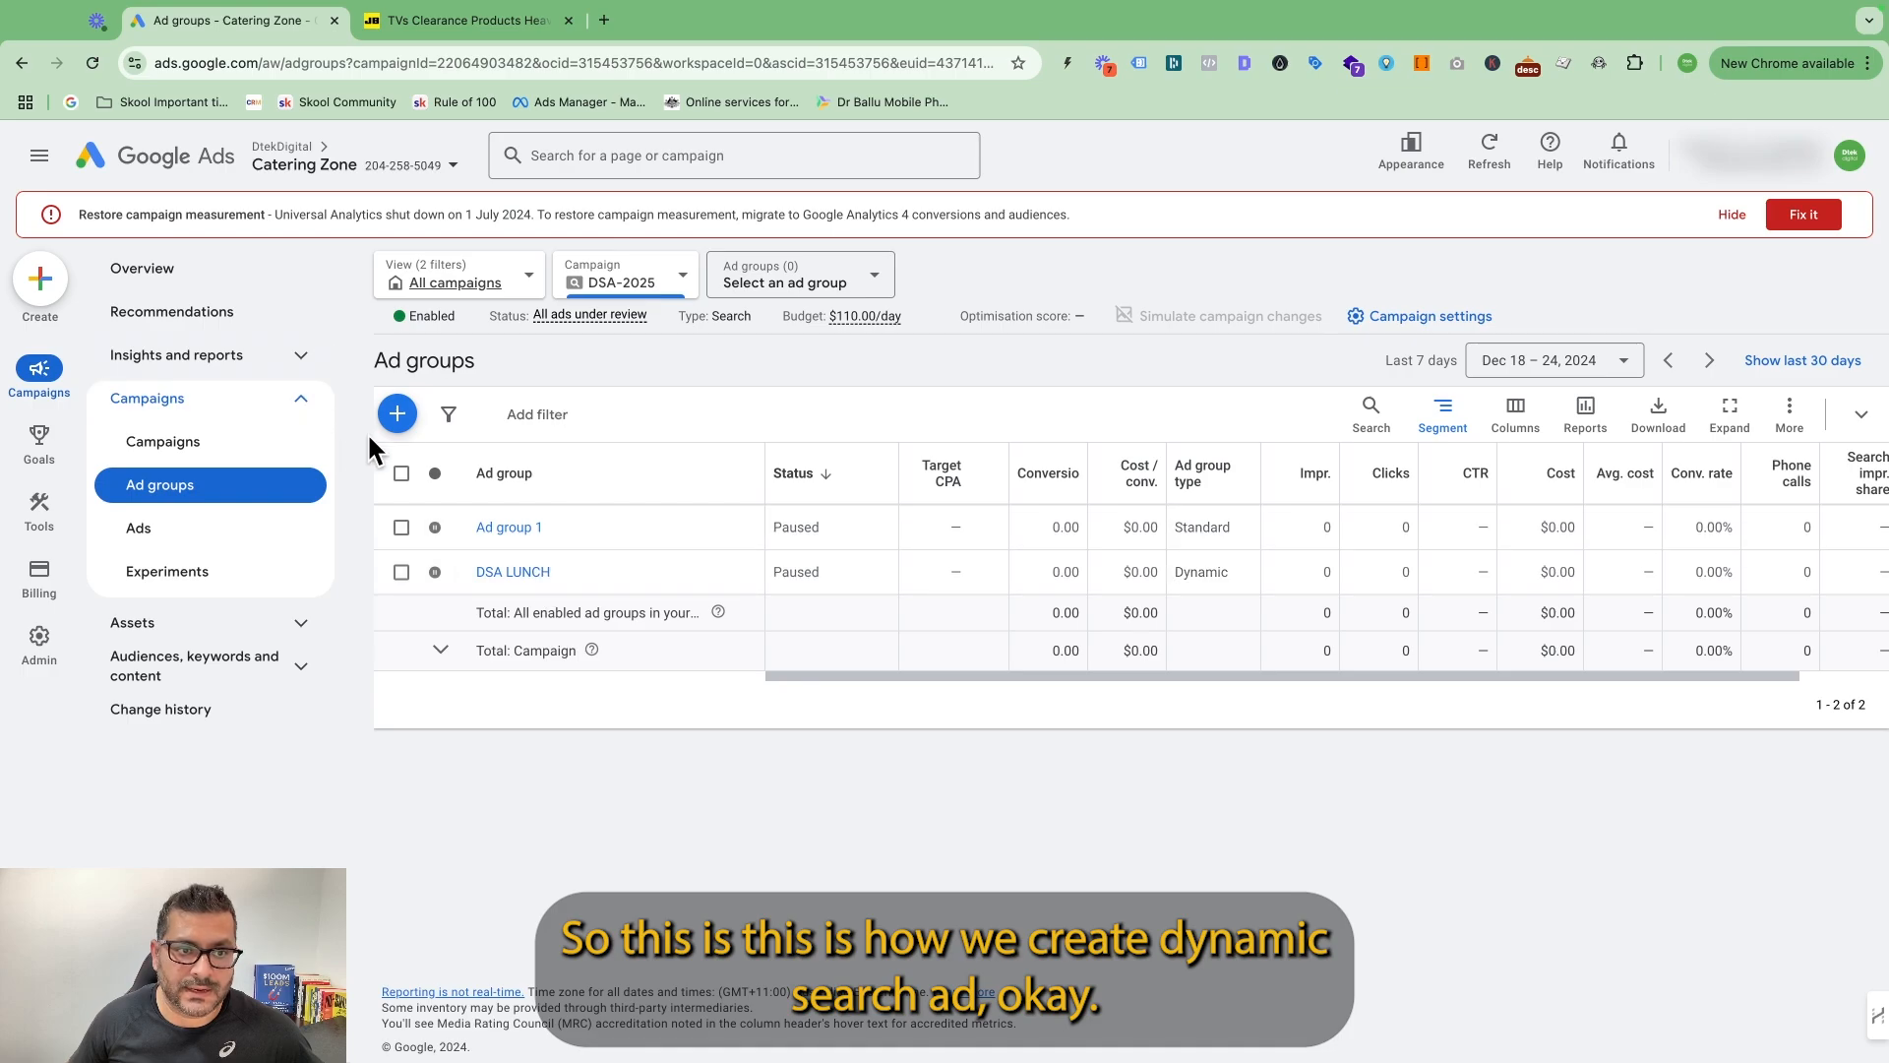
Start another ad group in the DSA-2025 campaign and set its type to Dynamic.
{"action": "left_click", "coordinate": [398, 413]}
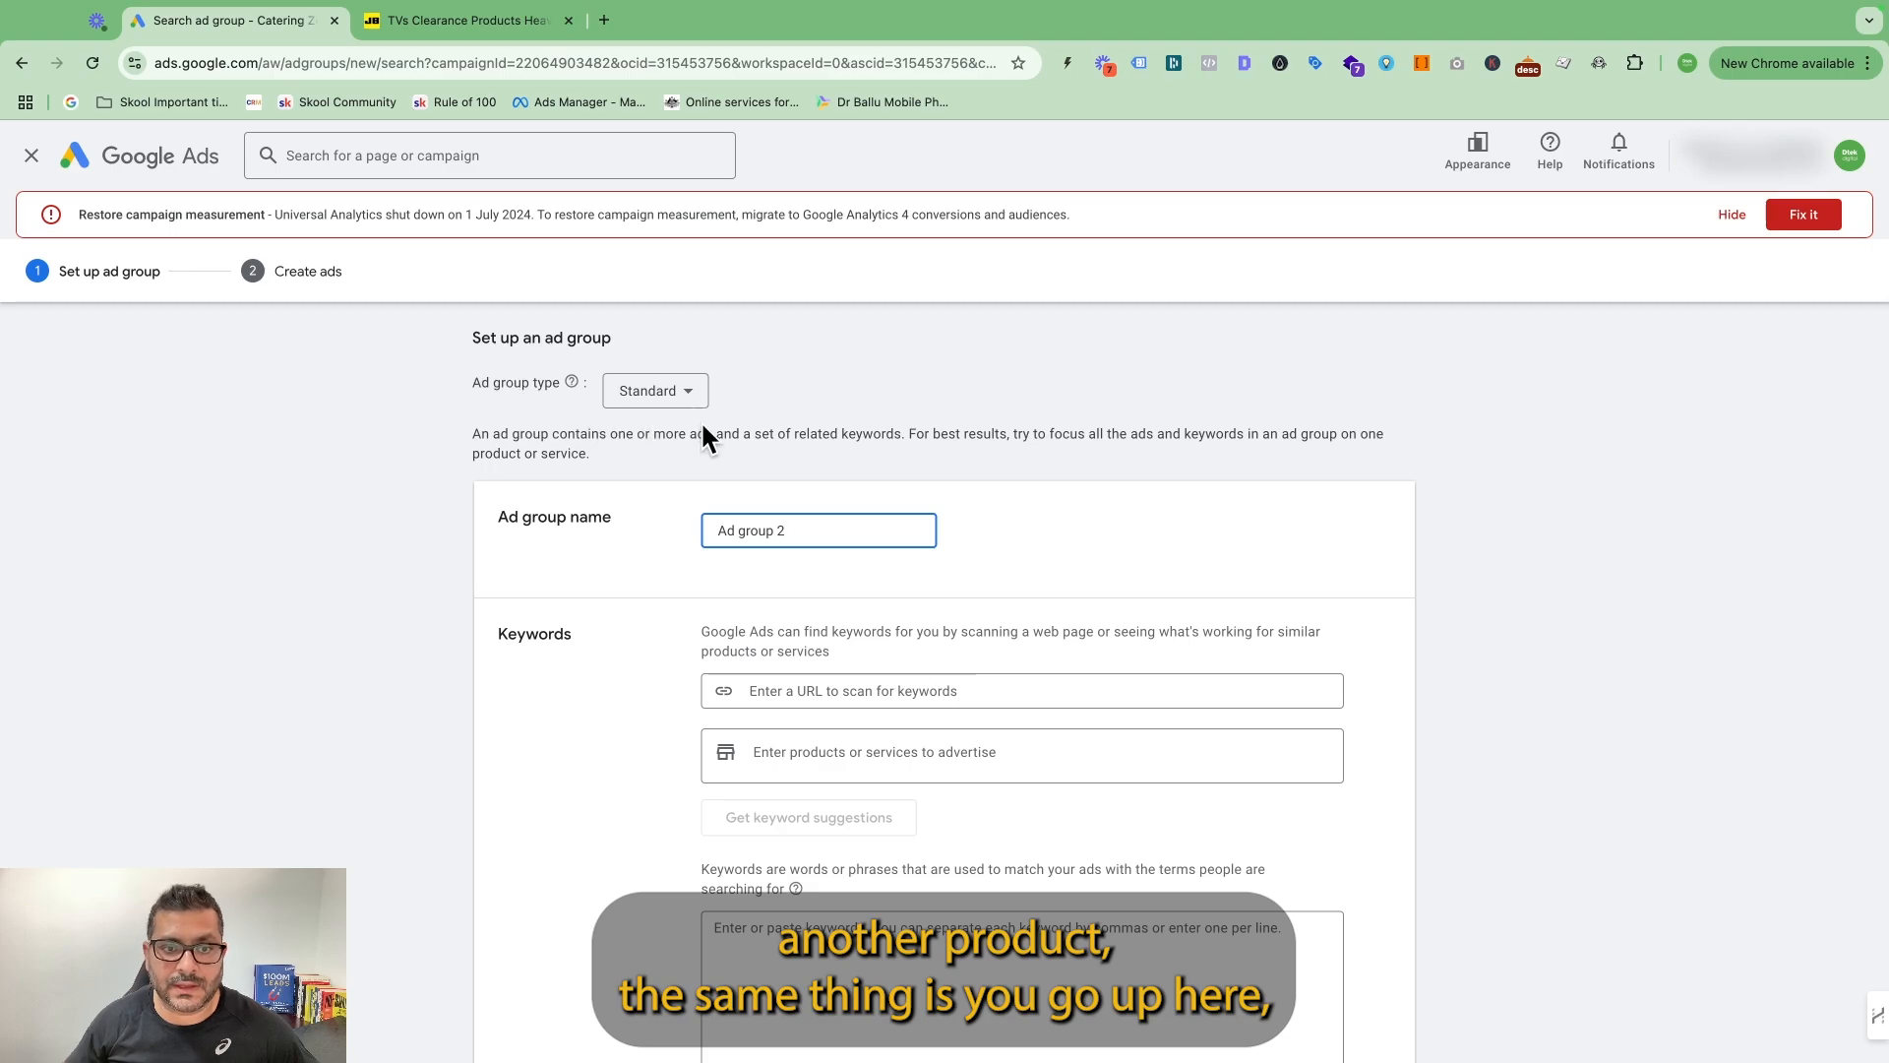
{"action": "left_click", "coordinate": [653, 390]}
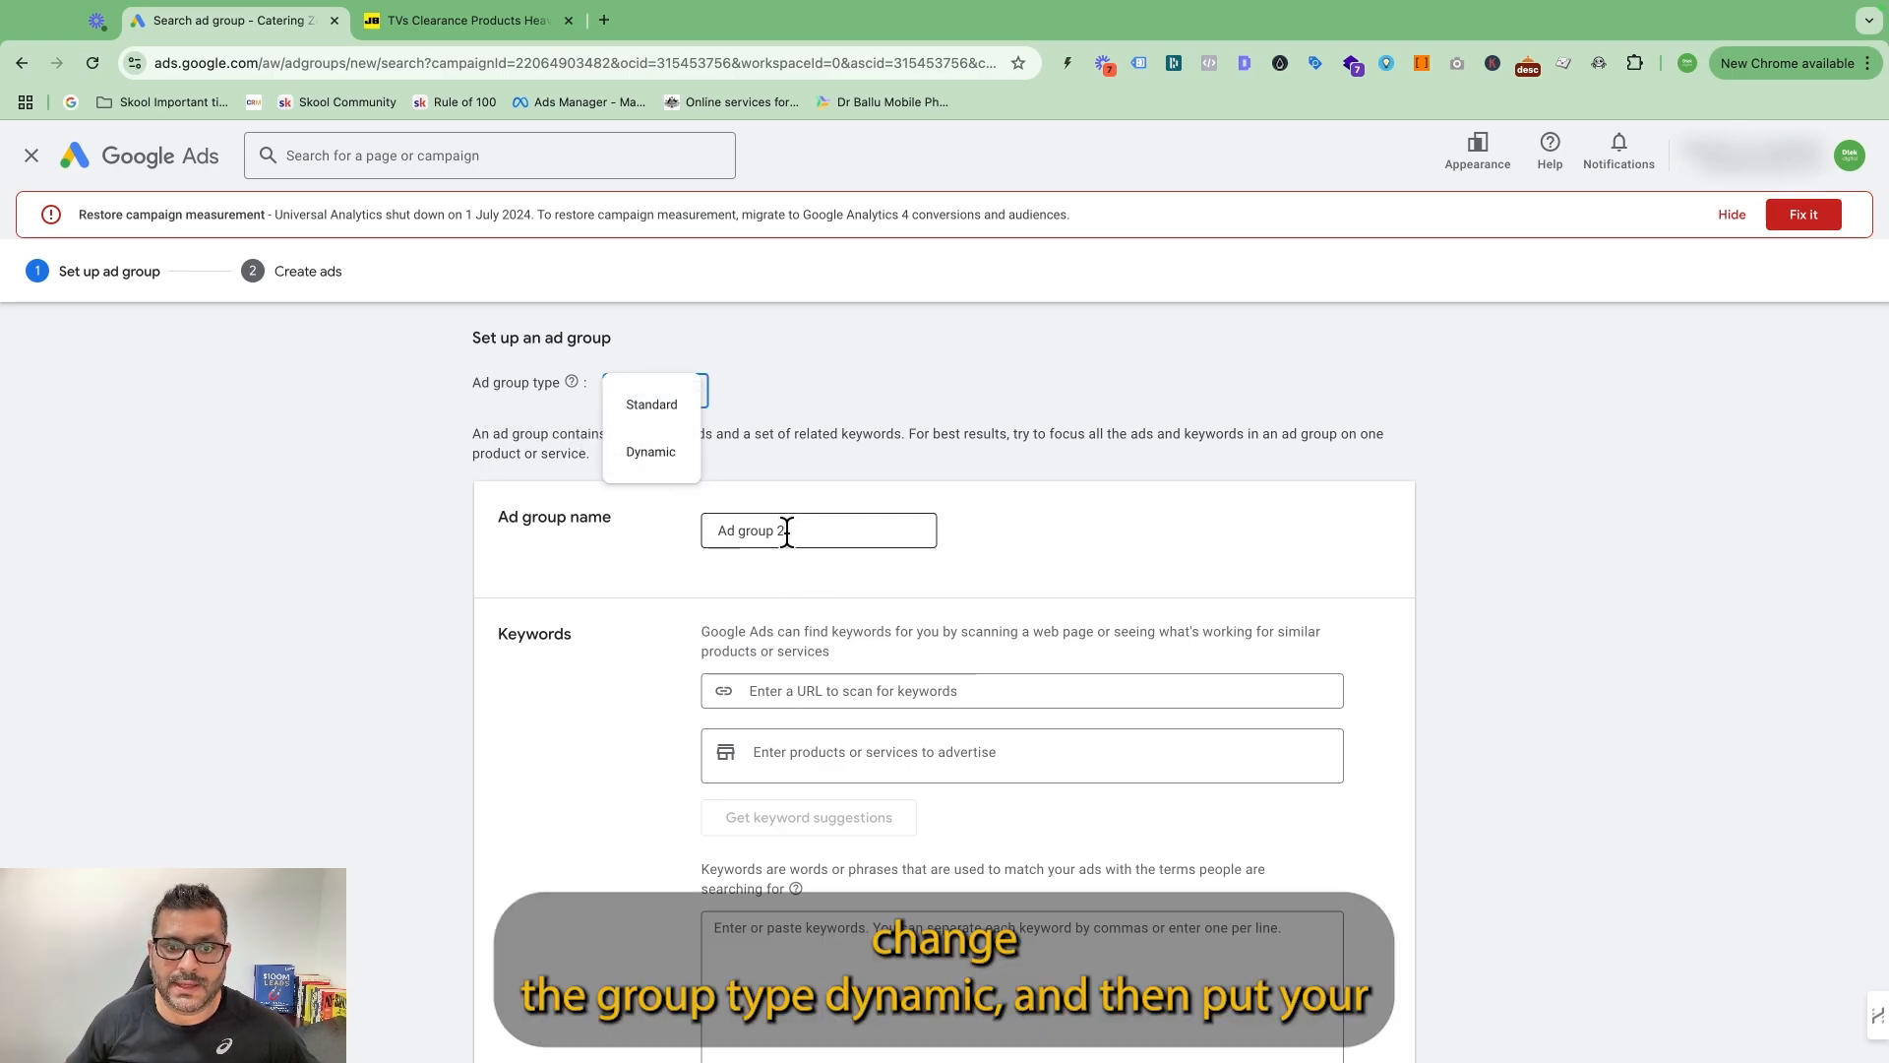
{"action": "scroll", "coordinate": [854, 546], "scroll_direction": "down", "scroll_amount": 1}
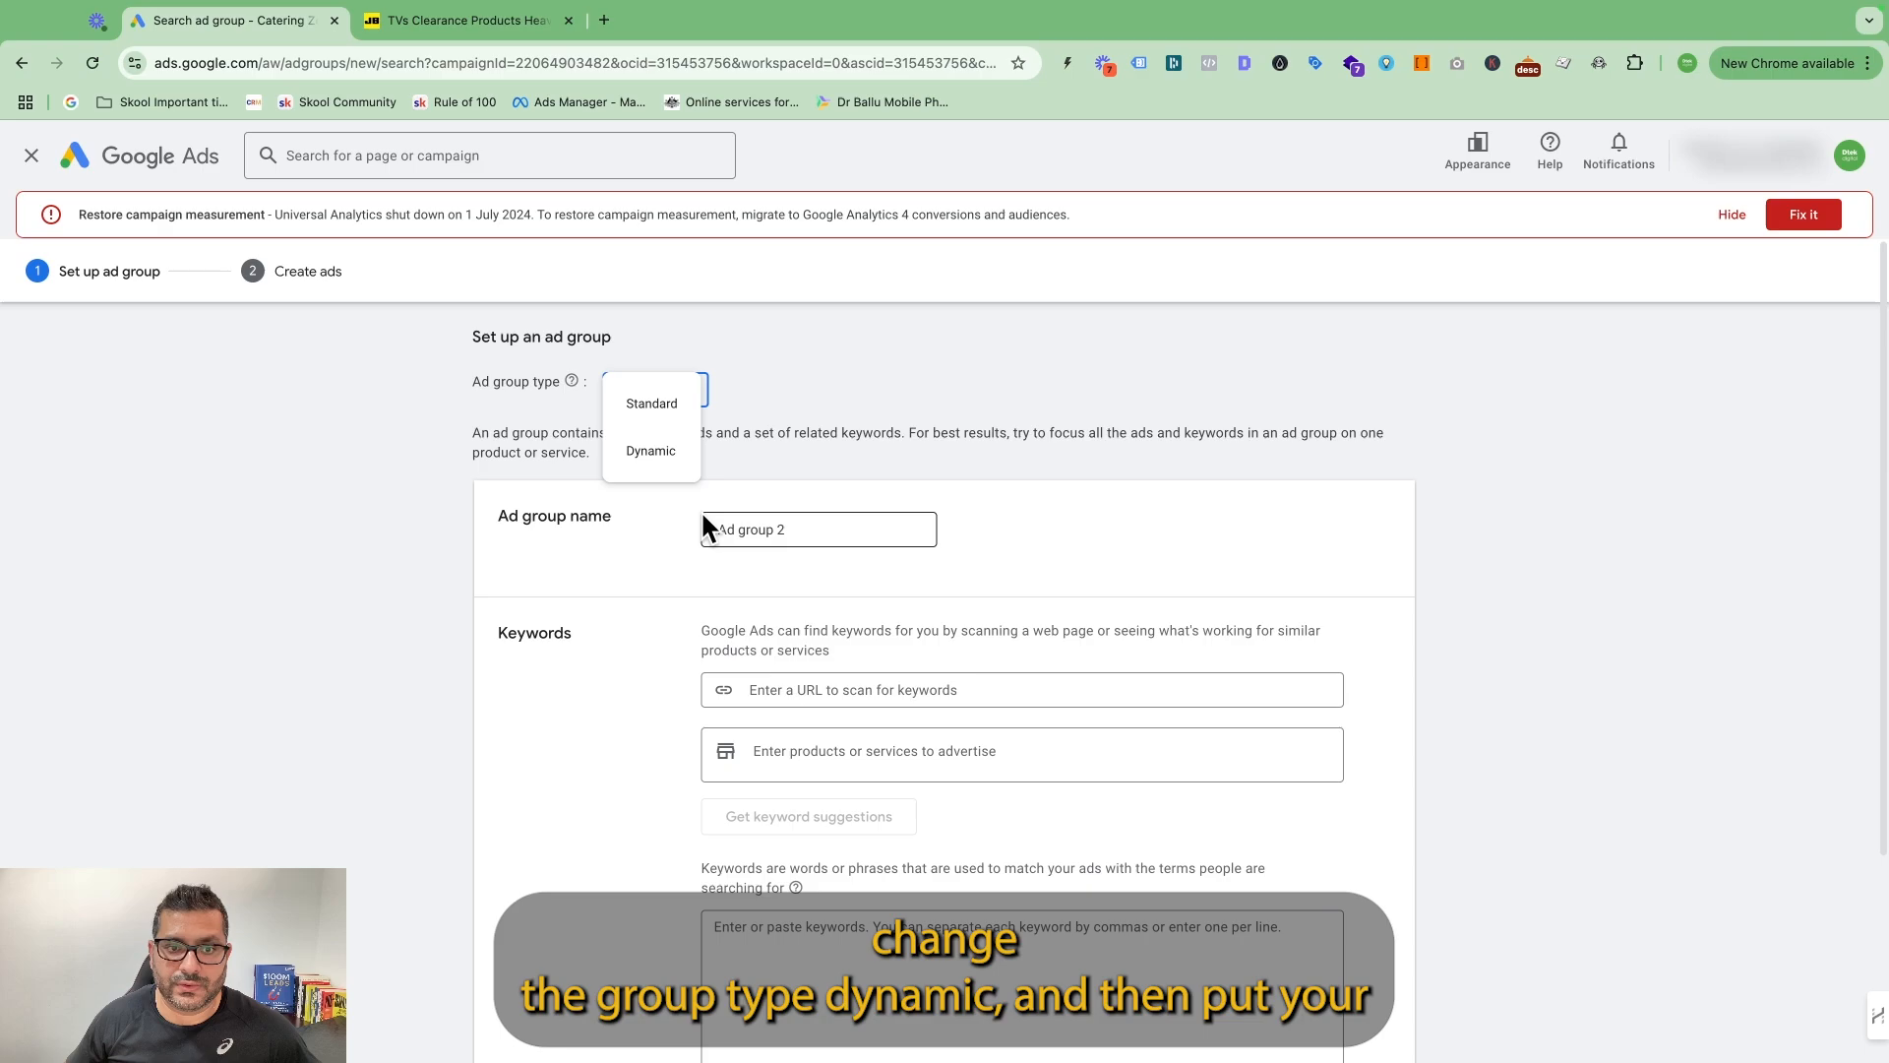
{"action": "left_click", "coordinate": [653, 453]}
{"action": "left_click", "coordinate": [1163, 634]}
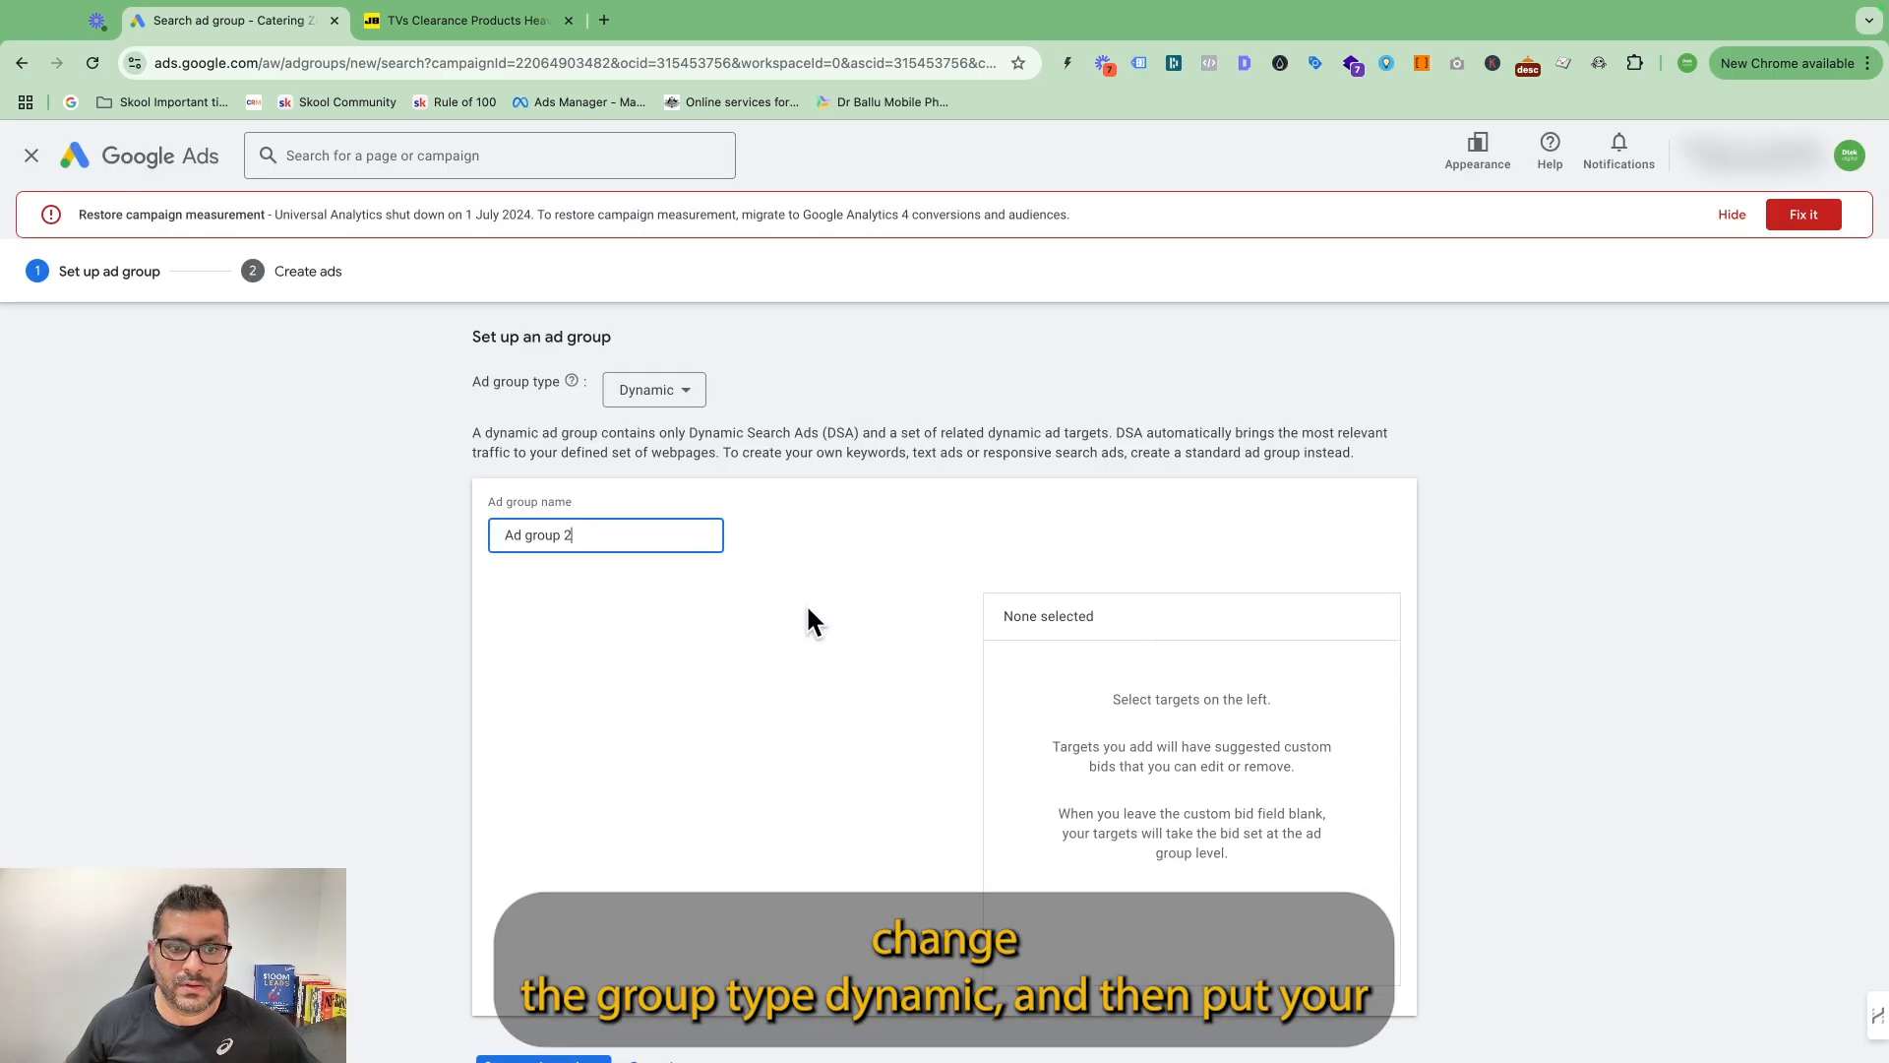
Select the finger food category from the recommended website categories as the dynamic ad target.
{"action": "scroll", "coordinate": [728, 832], "scroll_direction": "down", "scroll_amount": 2}
{"action": "scroll", "coordinate": [751, 843], "scroll_direction": "up", "scroll_amount": 2}
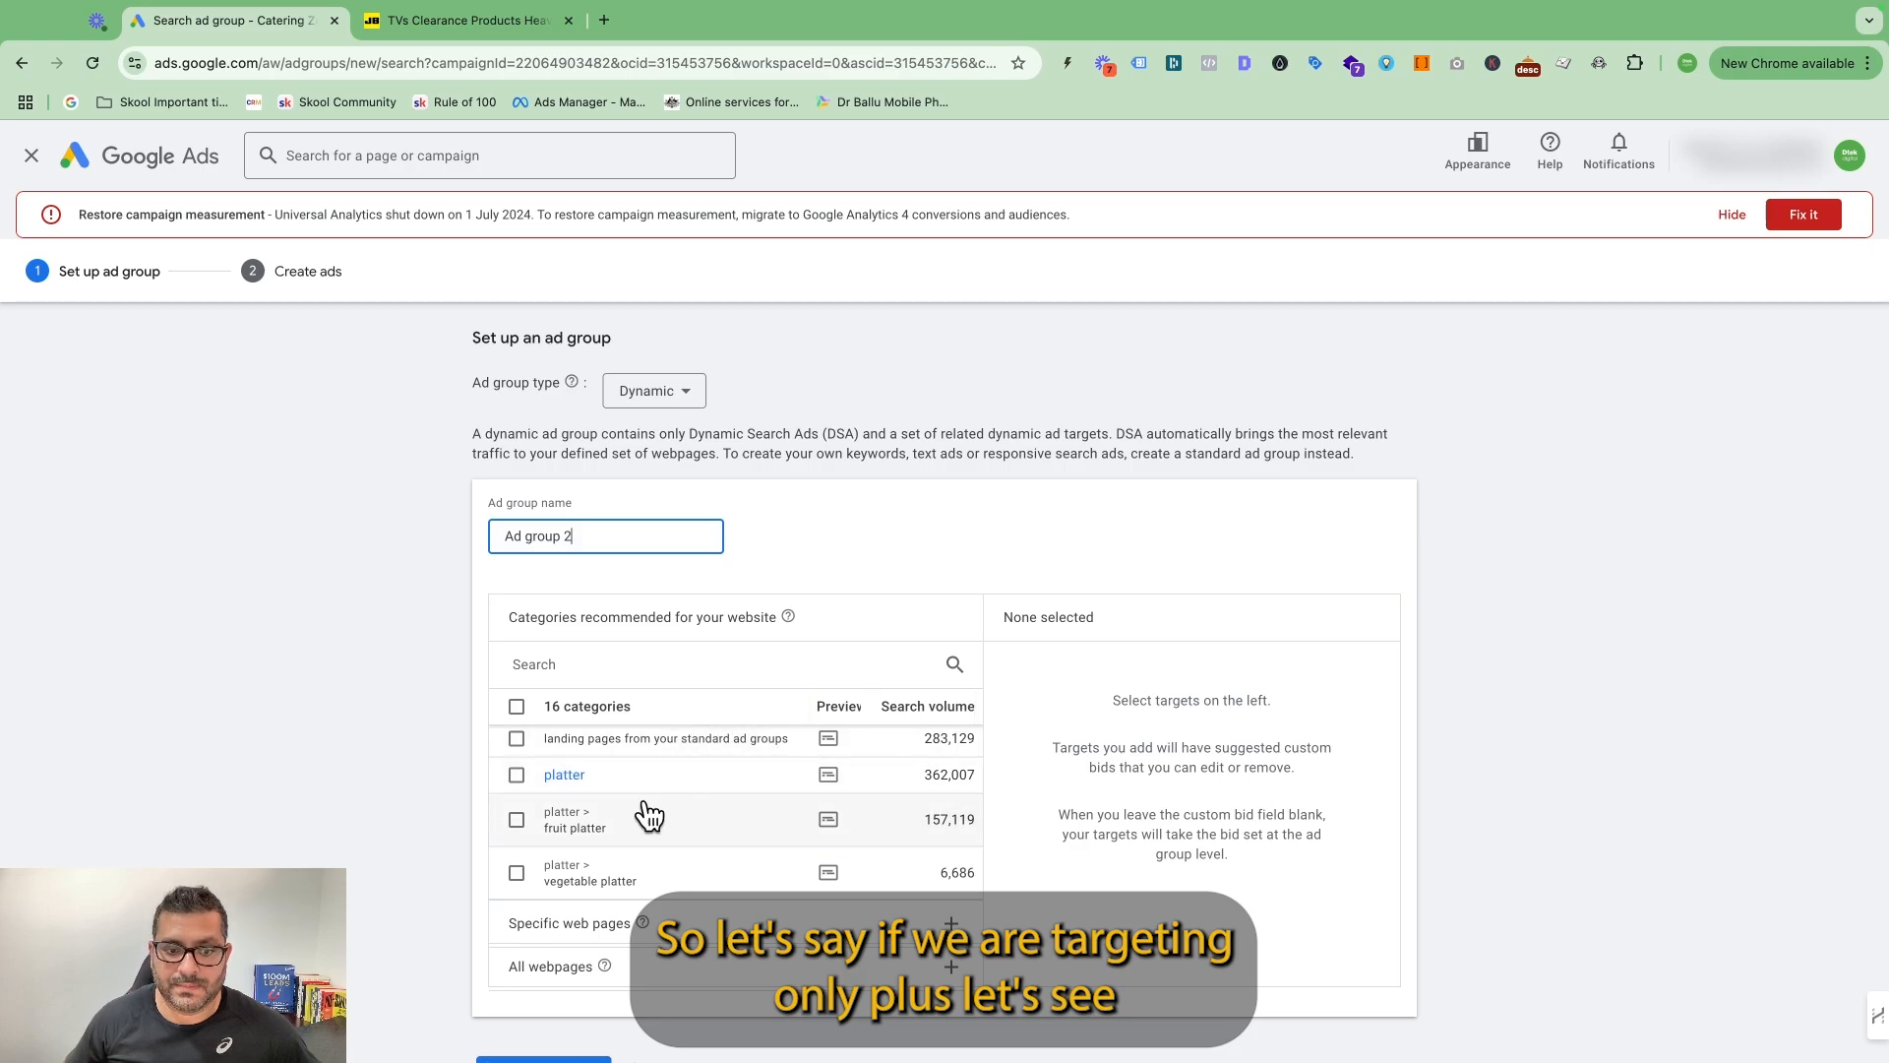
{"action": "scroll", "coordinate": [776, 793], "scroll_direction": "up", "scroll_amount": 1}
{"action": "scroll", "coordinate": [775, 797], "scroll_direction": "down", "scroll_amount": 3}
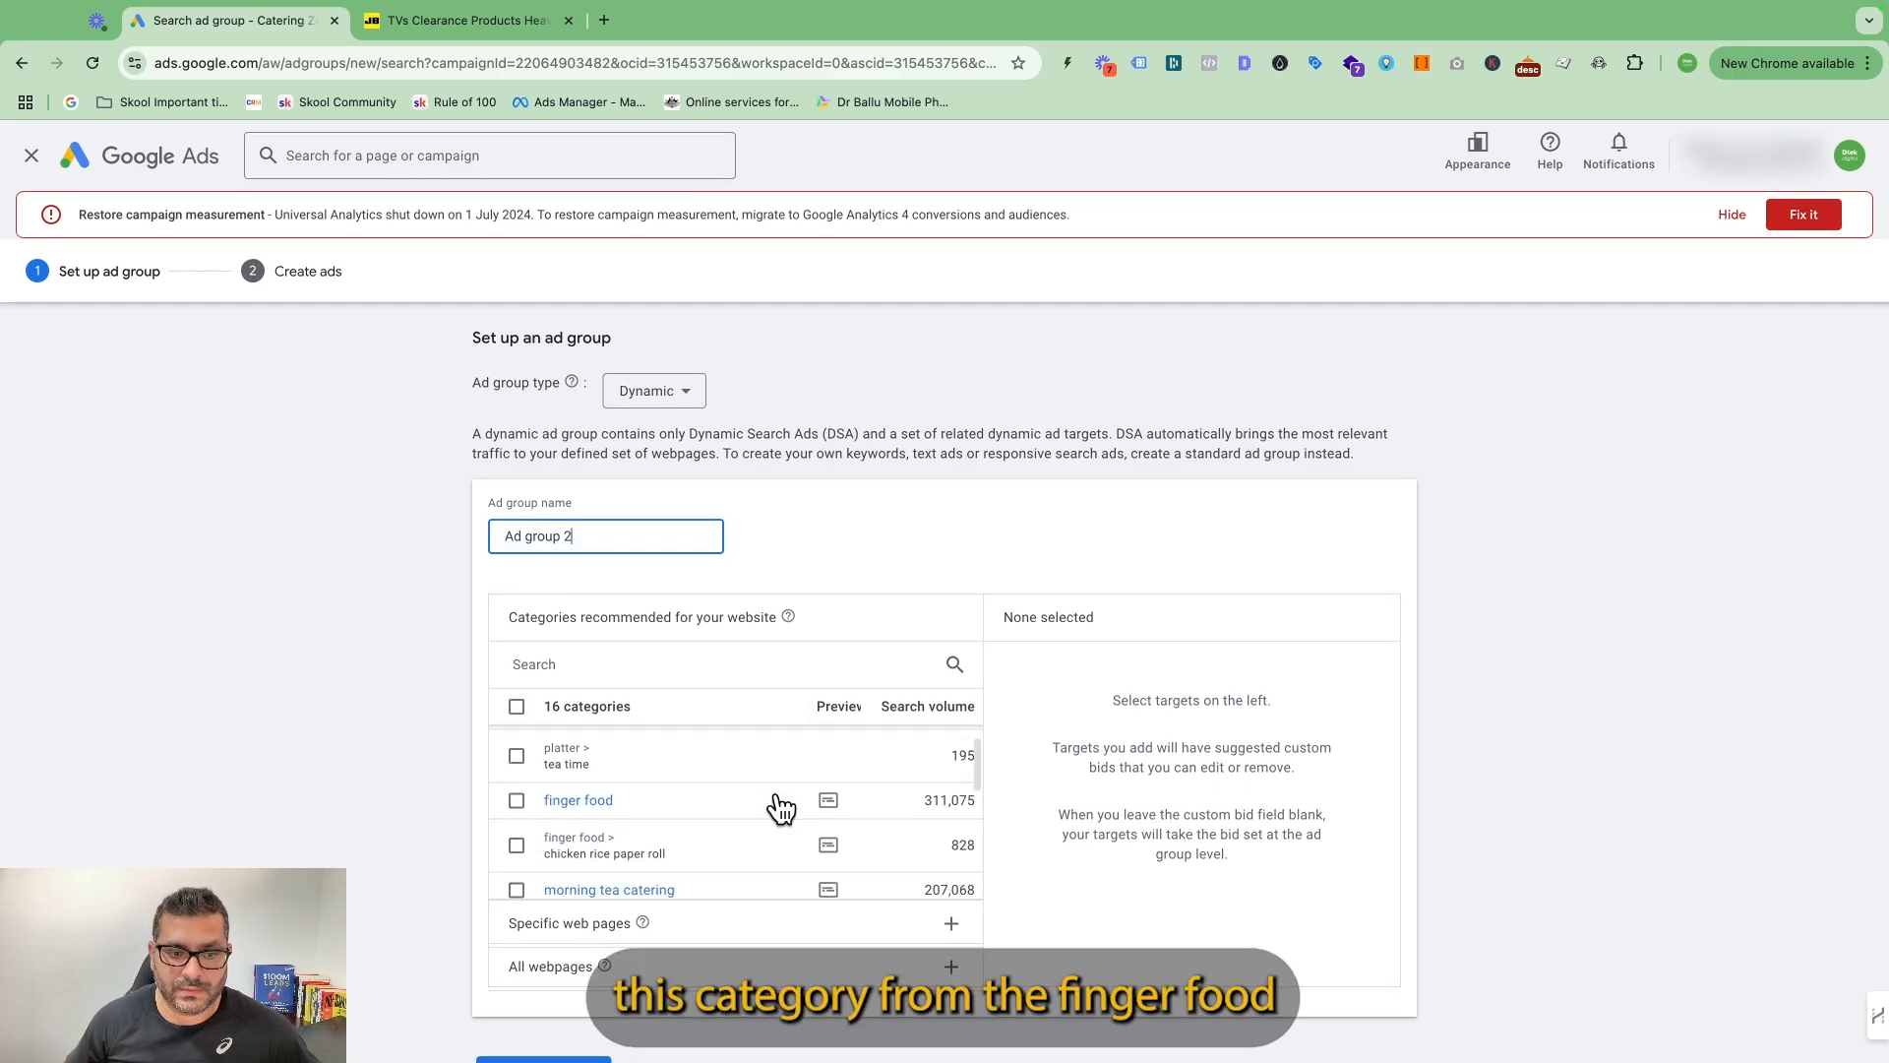
{"action": "left_click", "coordinate": [516, 800]}
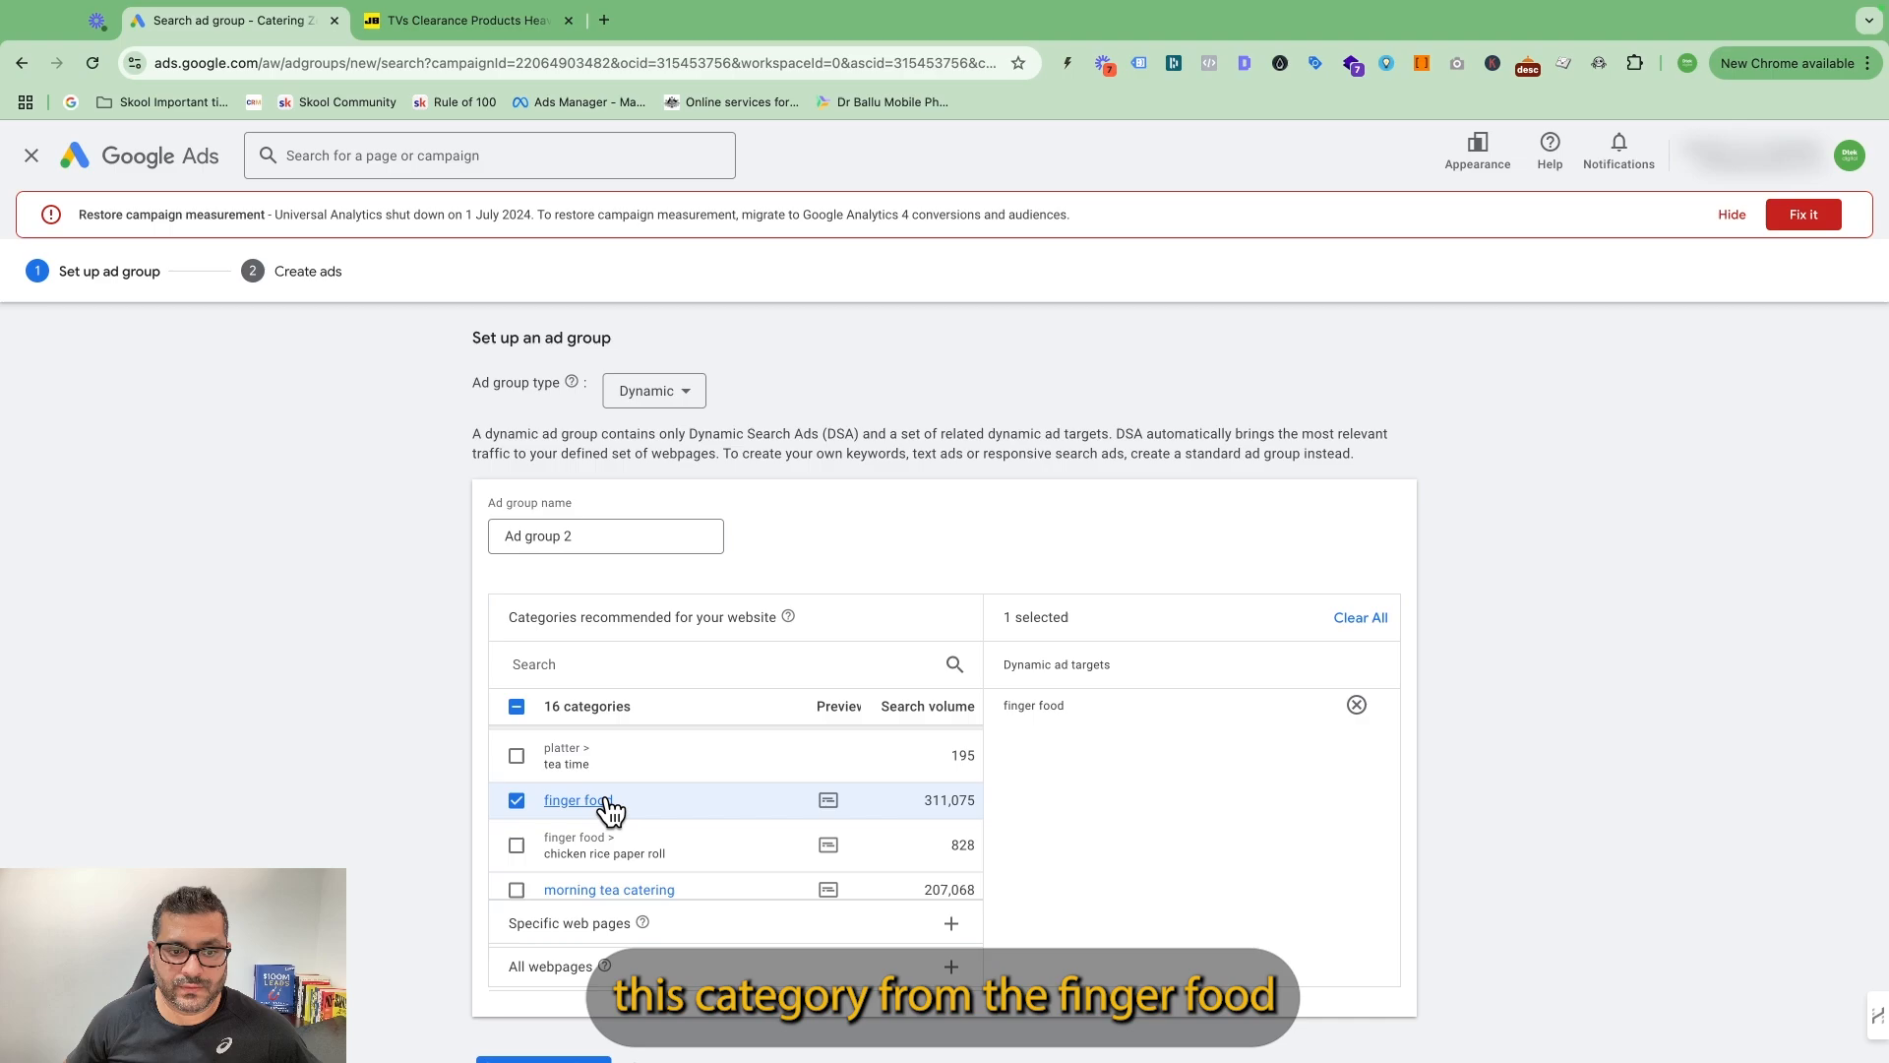
Name the ad group Finger FOOD DSA, save it and continue to creating ads.
{"action": "triple_click", "coordinate": [583, 531]}
{"action": "type", "text": "Fing"}
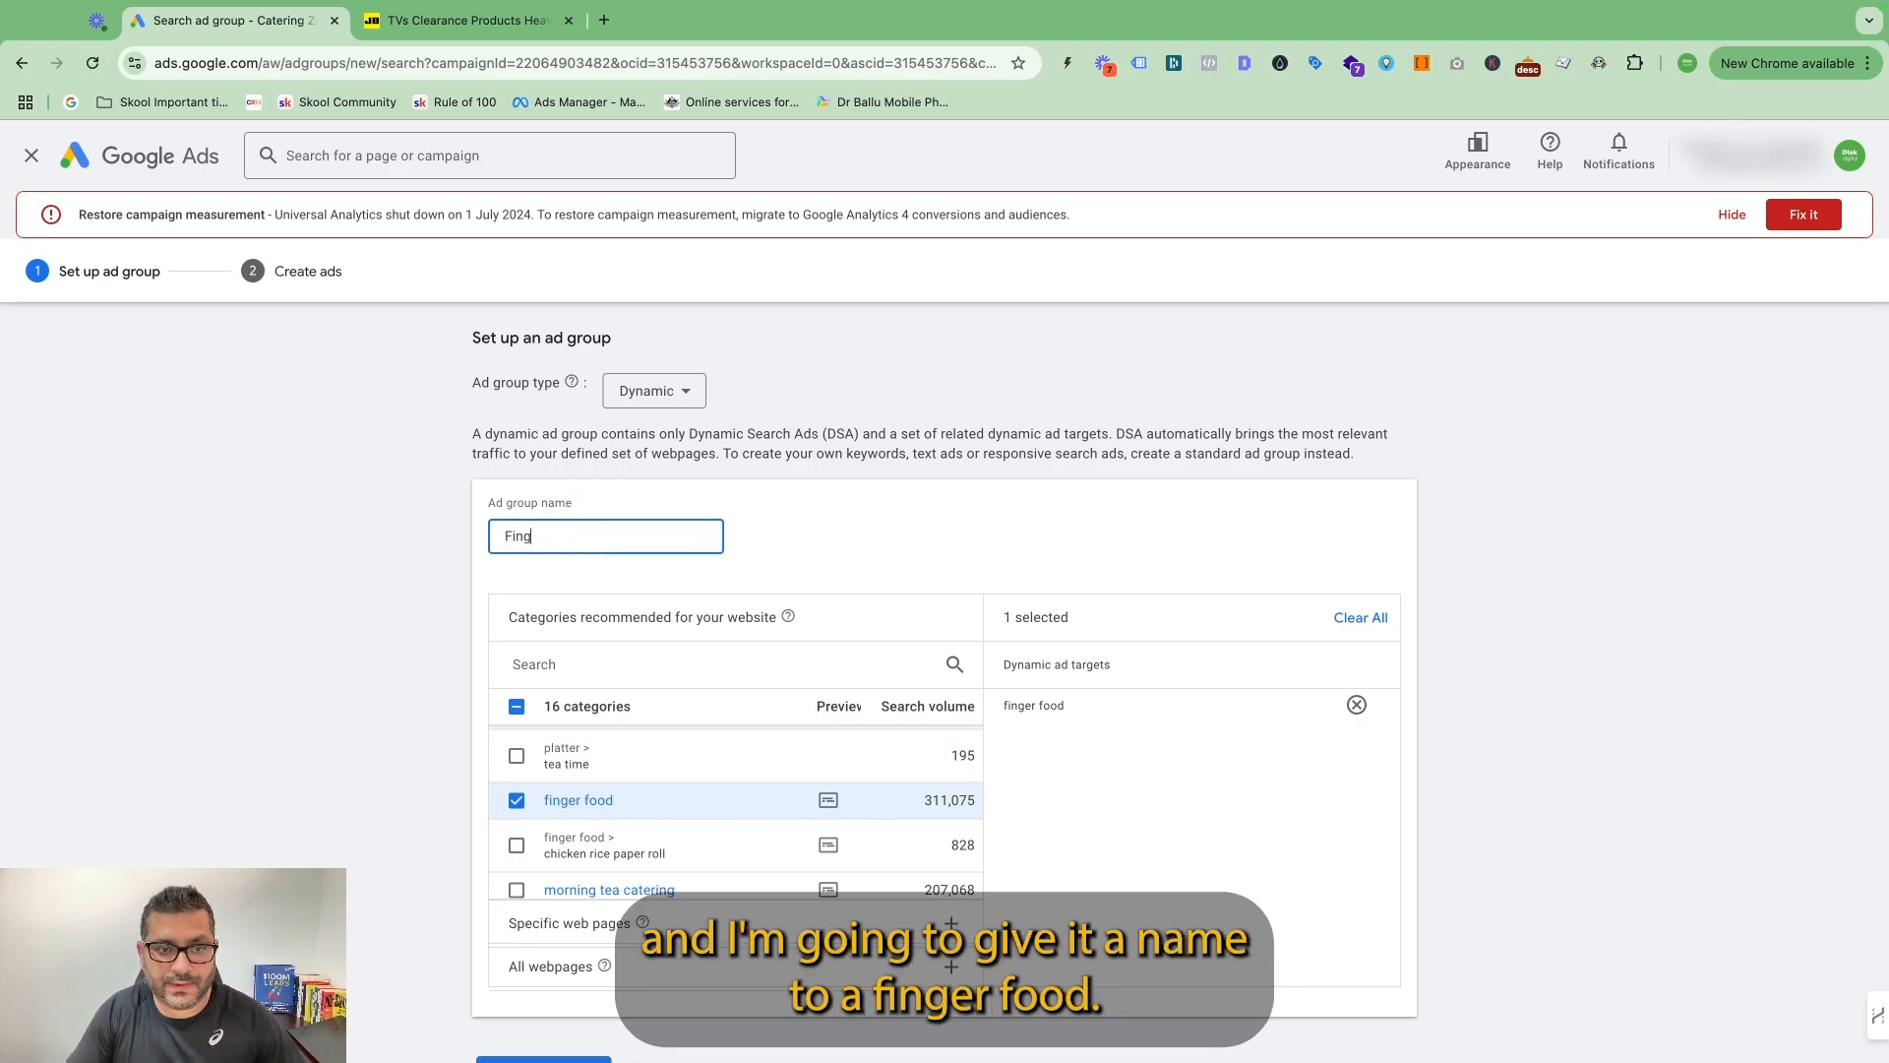
{"action": "type", "text": "er Go"}
{"action": "key", "text": "BackSpace"}
{"action": "key", "text": "BackSpace"}
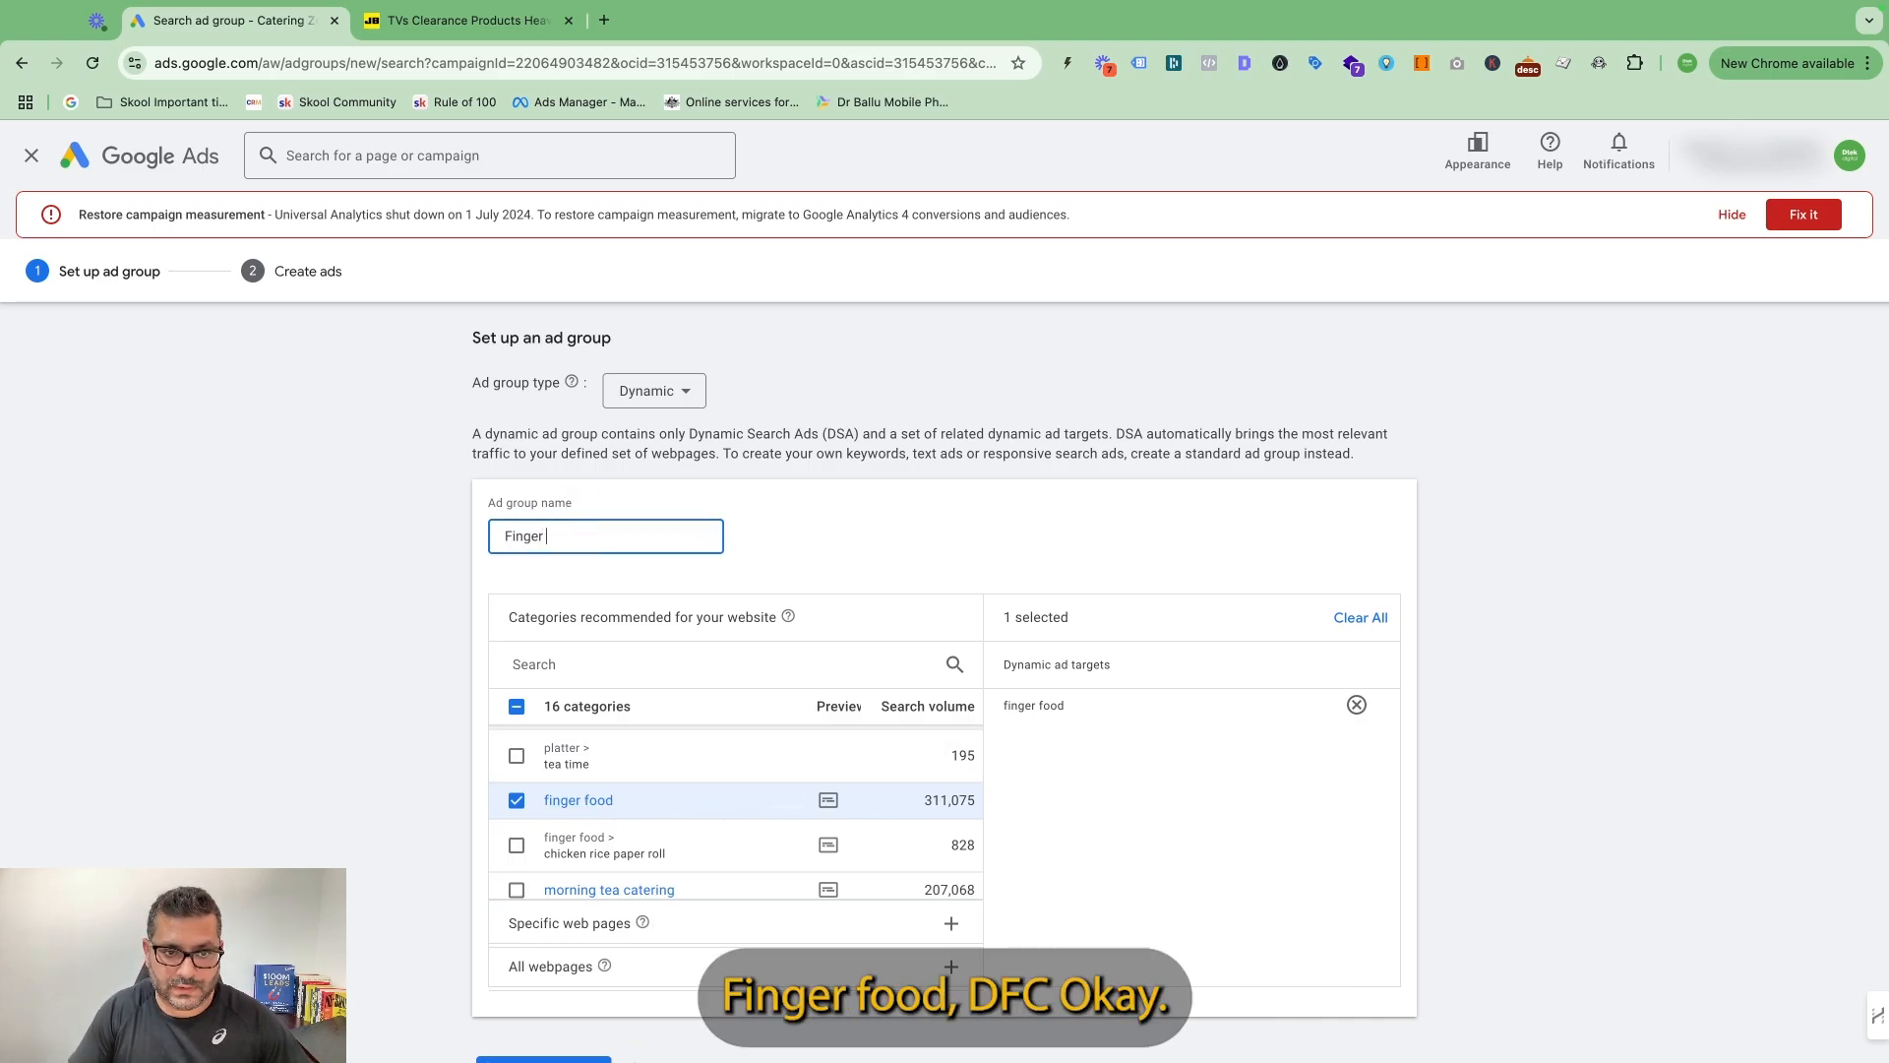
{"action": "type", "text": "FOOD D"}
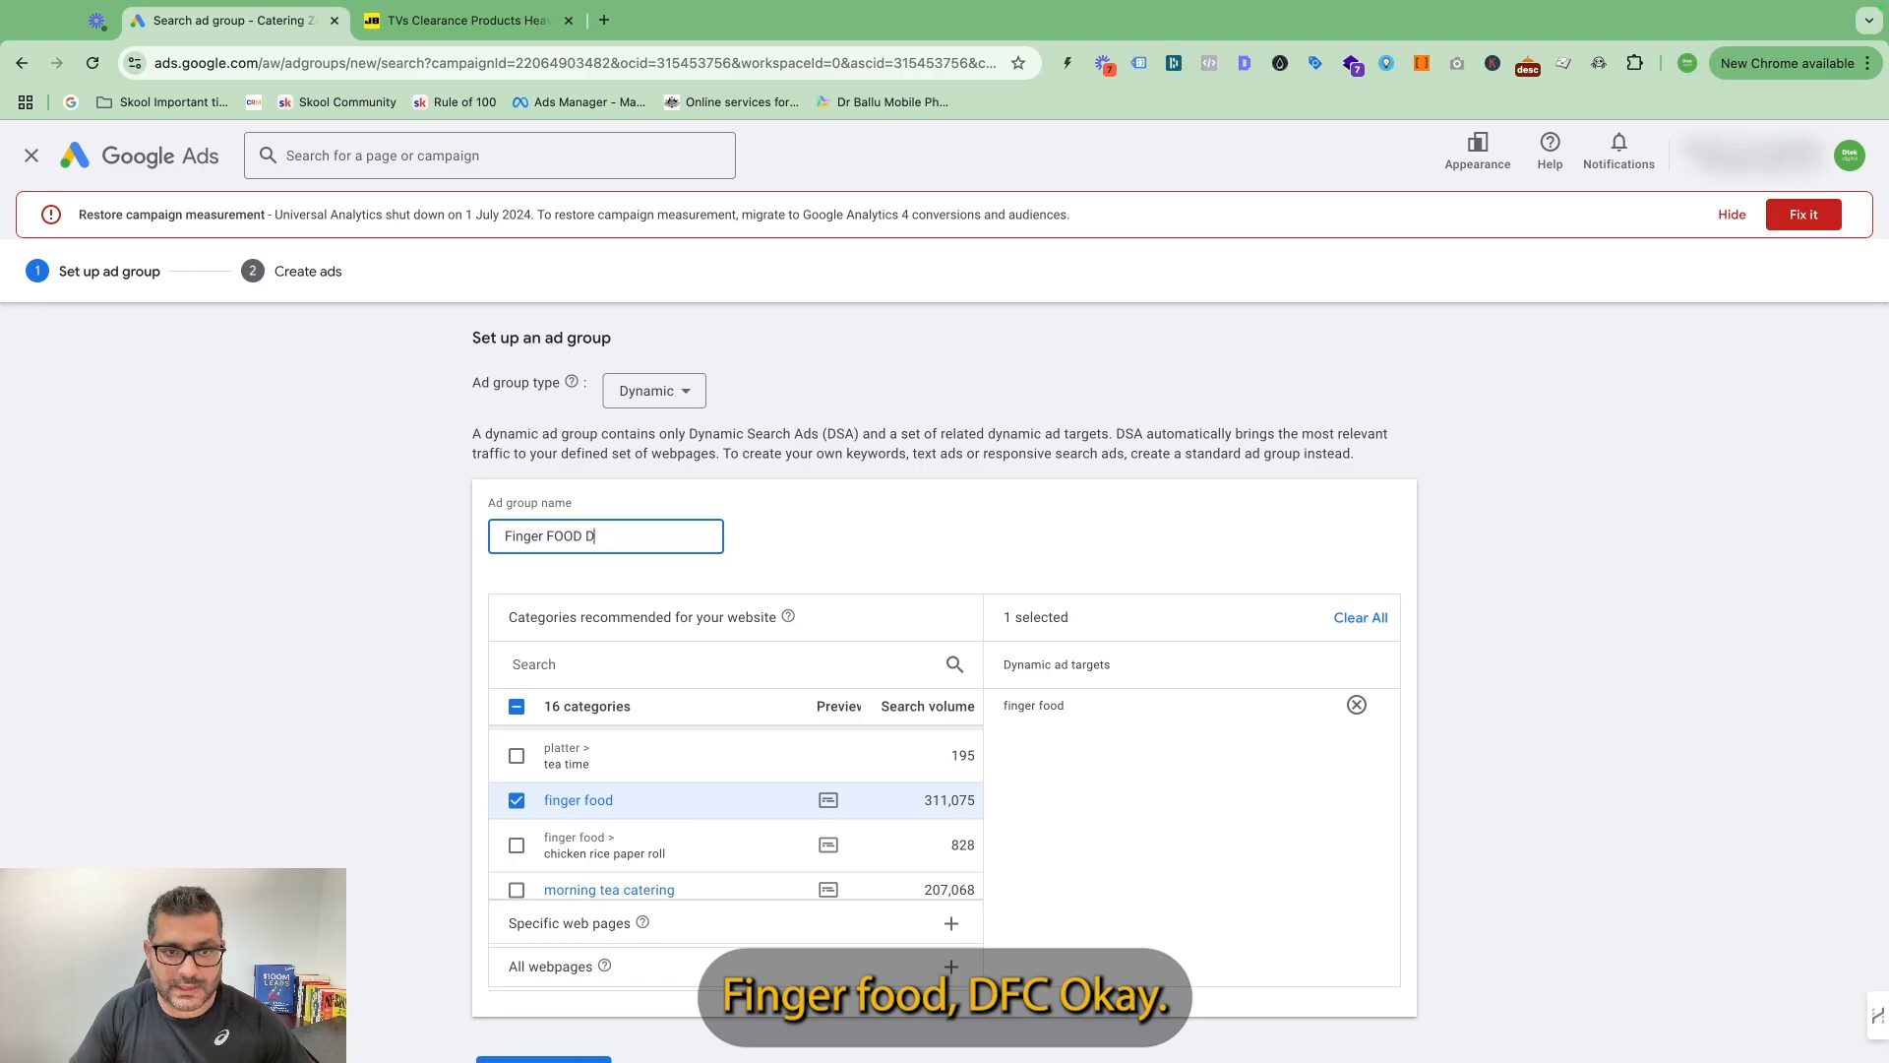
{"action": "type", "text": "SA"}
{"action": "scroll", "coordinate": [659, 768], "scroll_direction": "down", "scroll_amount": 3}
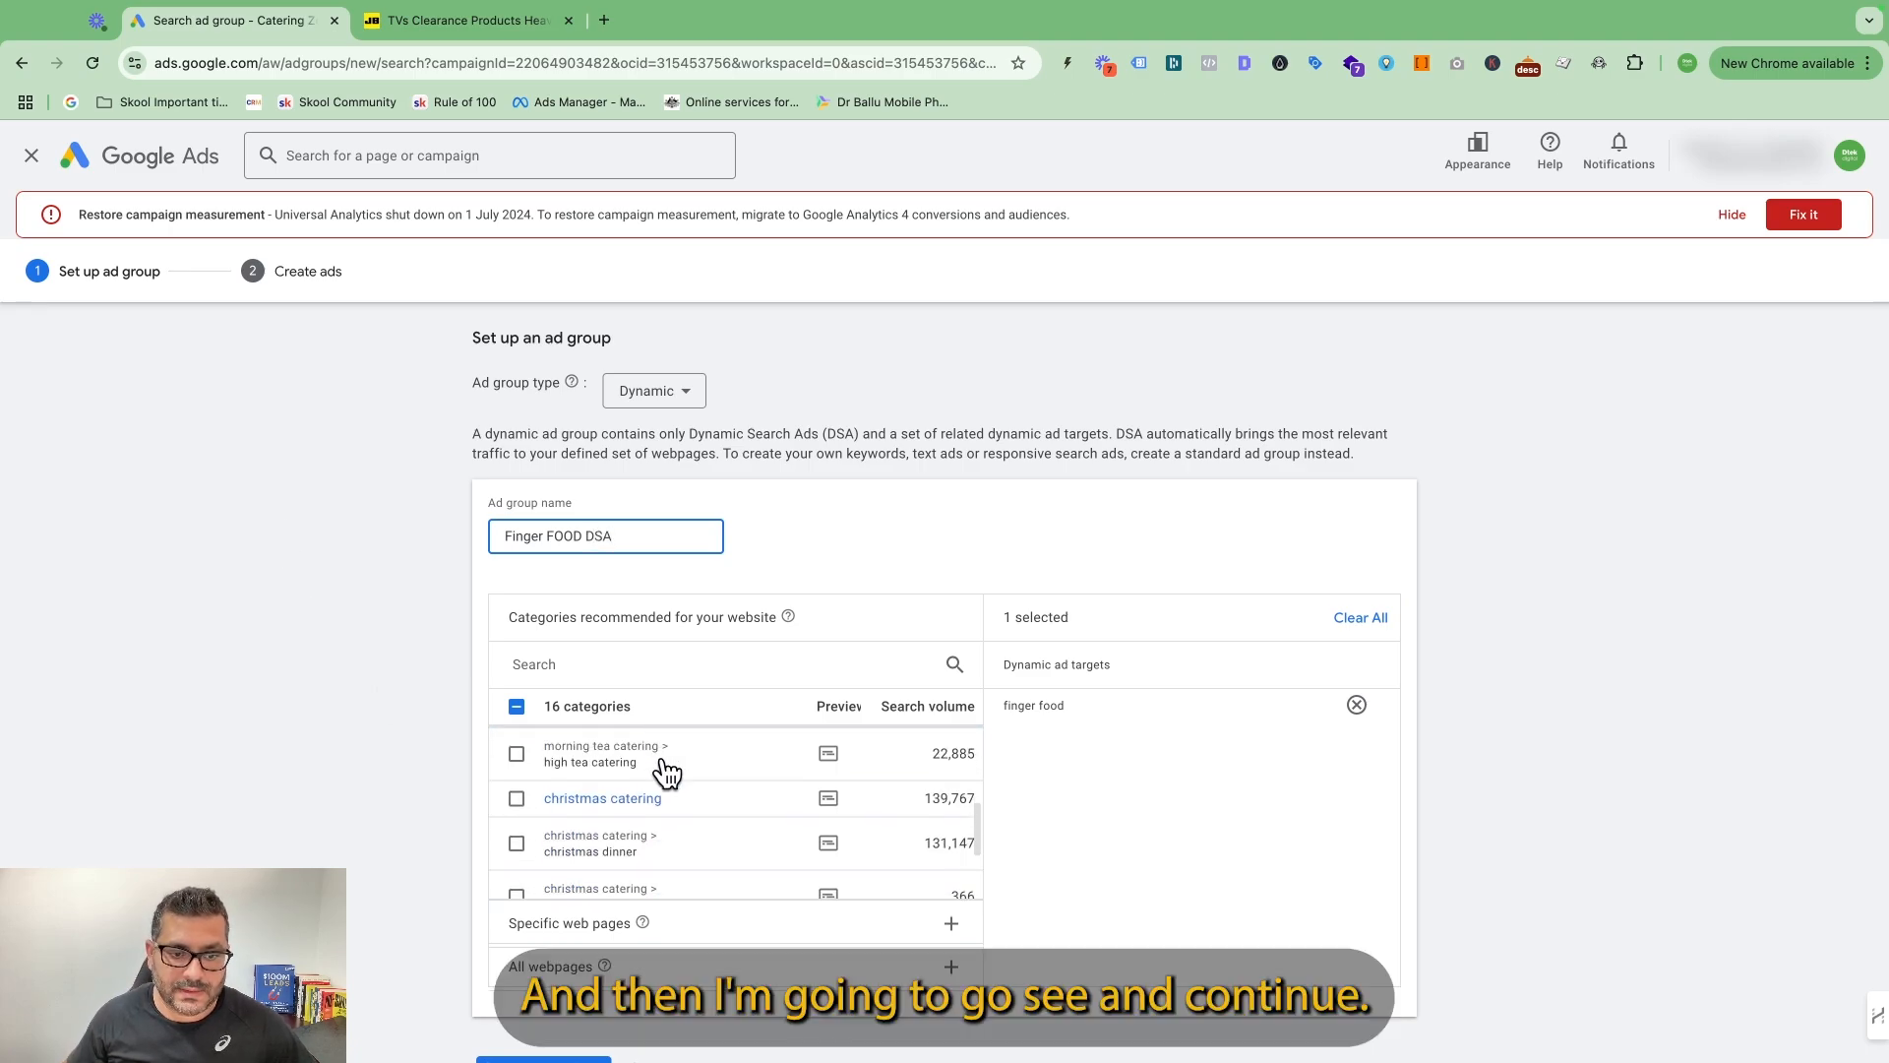
{"action": "scroll", "coordinate": [667, 773], "scroll_direction": "down", "scroll_amount": 5}
{"action": "left_click", "coordinate": [546, 979]}
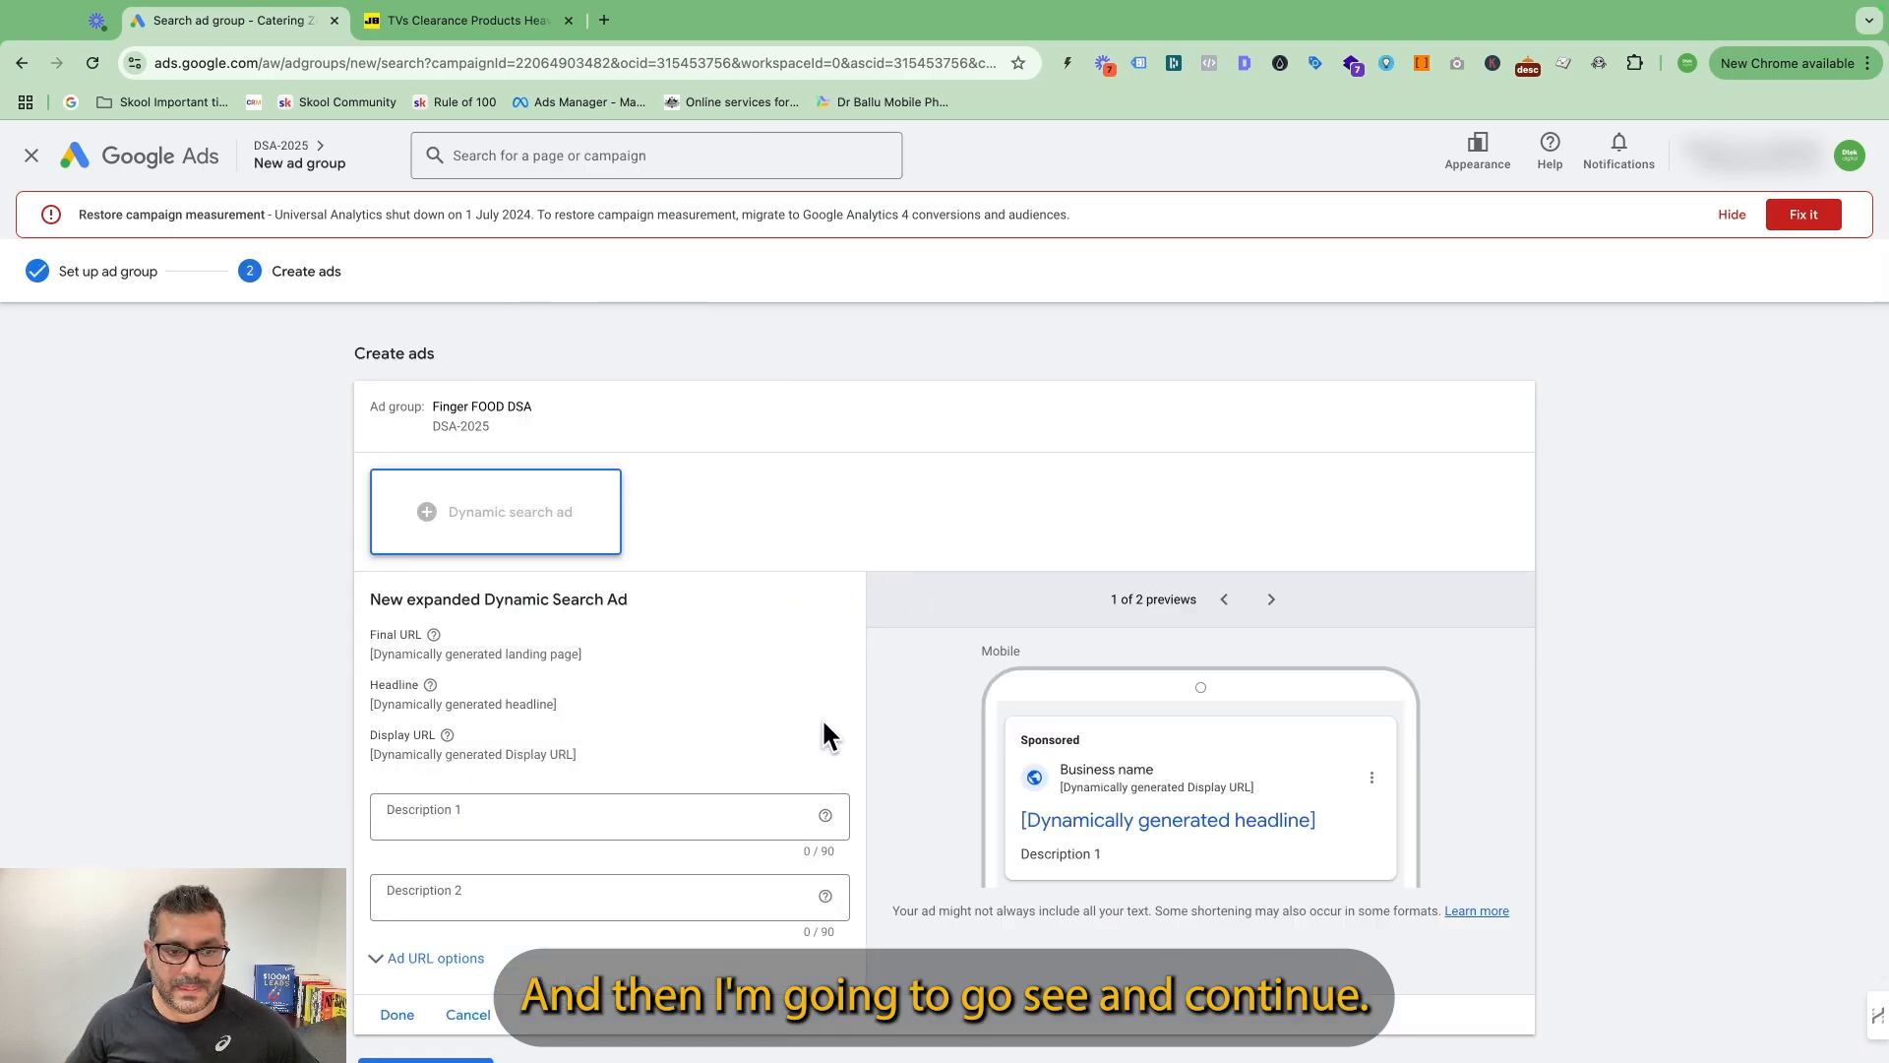
Complete the dynamic search ad with descriptions promoting quality finger food for parties and corporate catering, call now or order online, and save the ad group.
{"action": "left_click", "coordinate": [533, 817]}
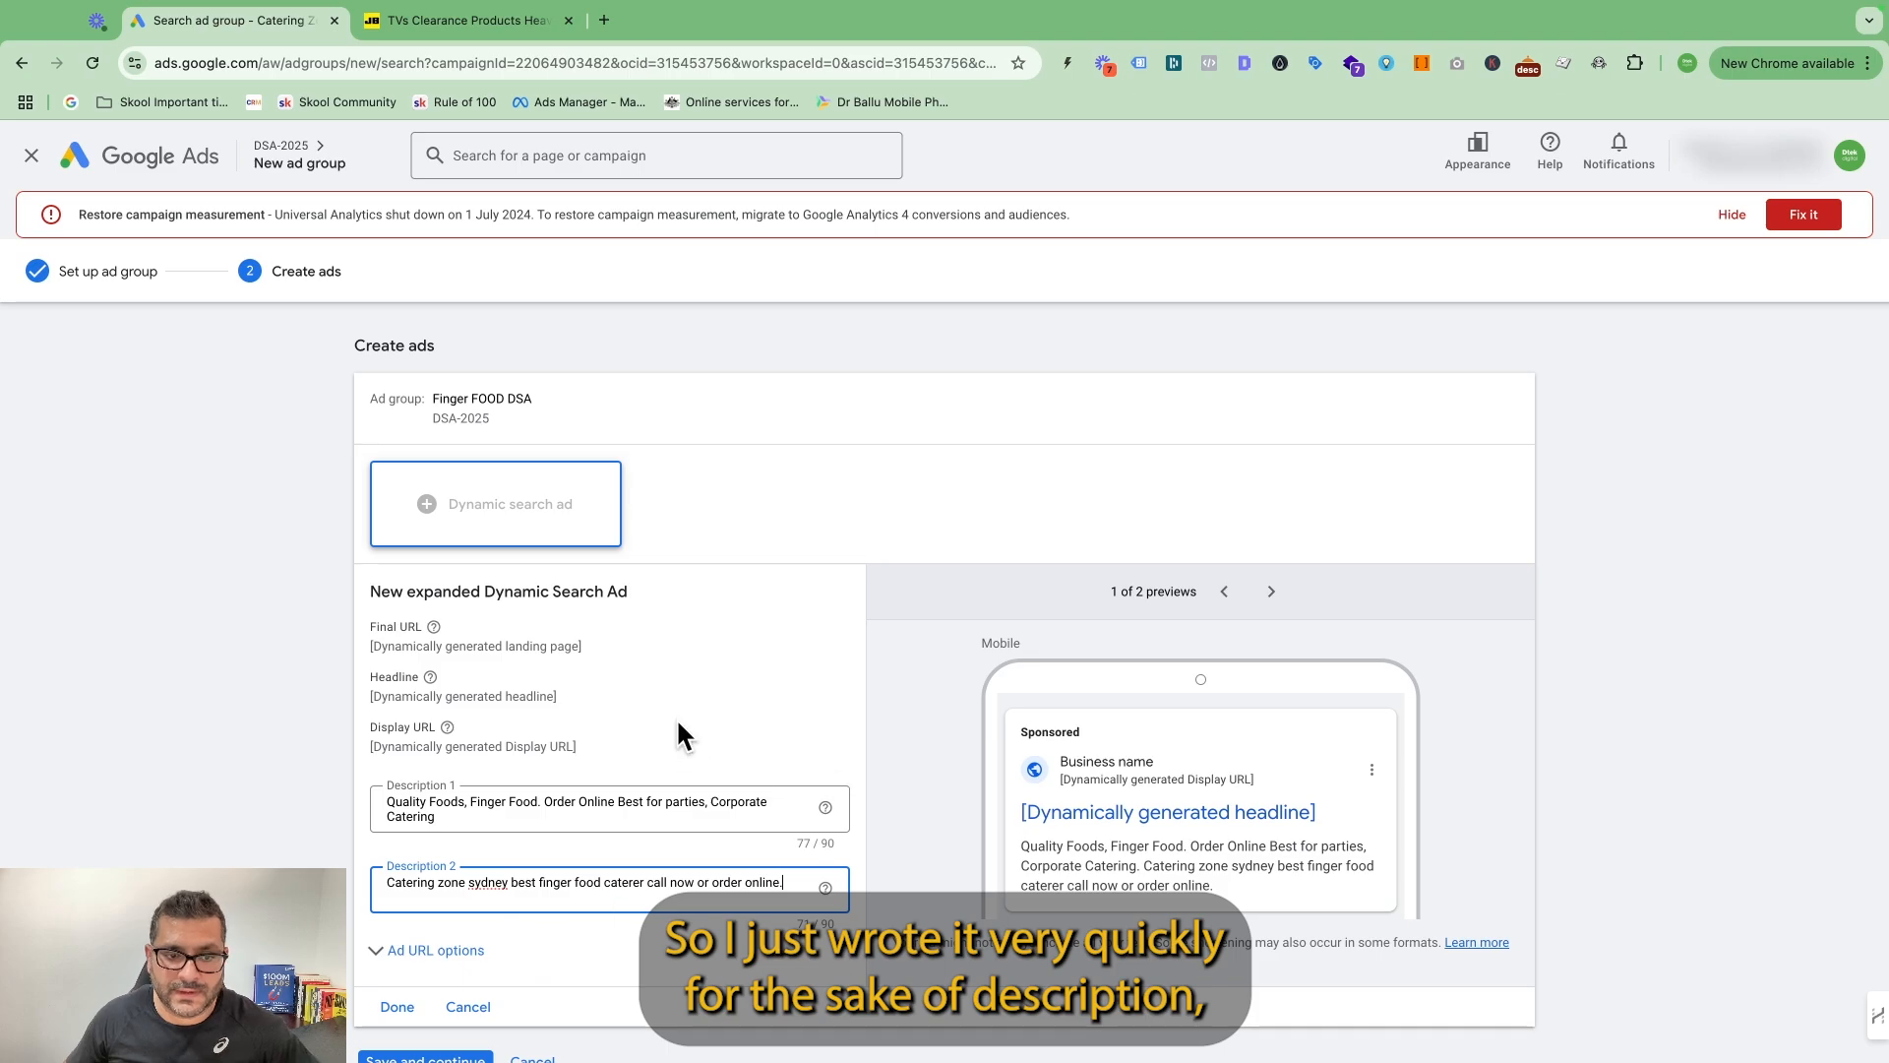
{"action": "scroll", "coordinate": [583, 807], "scroll_direction": "down", "scroll_amount": 2}
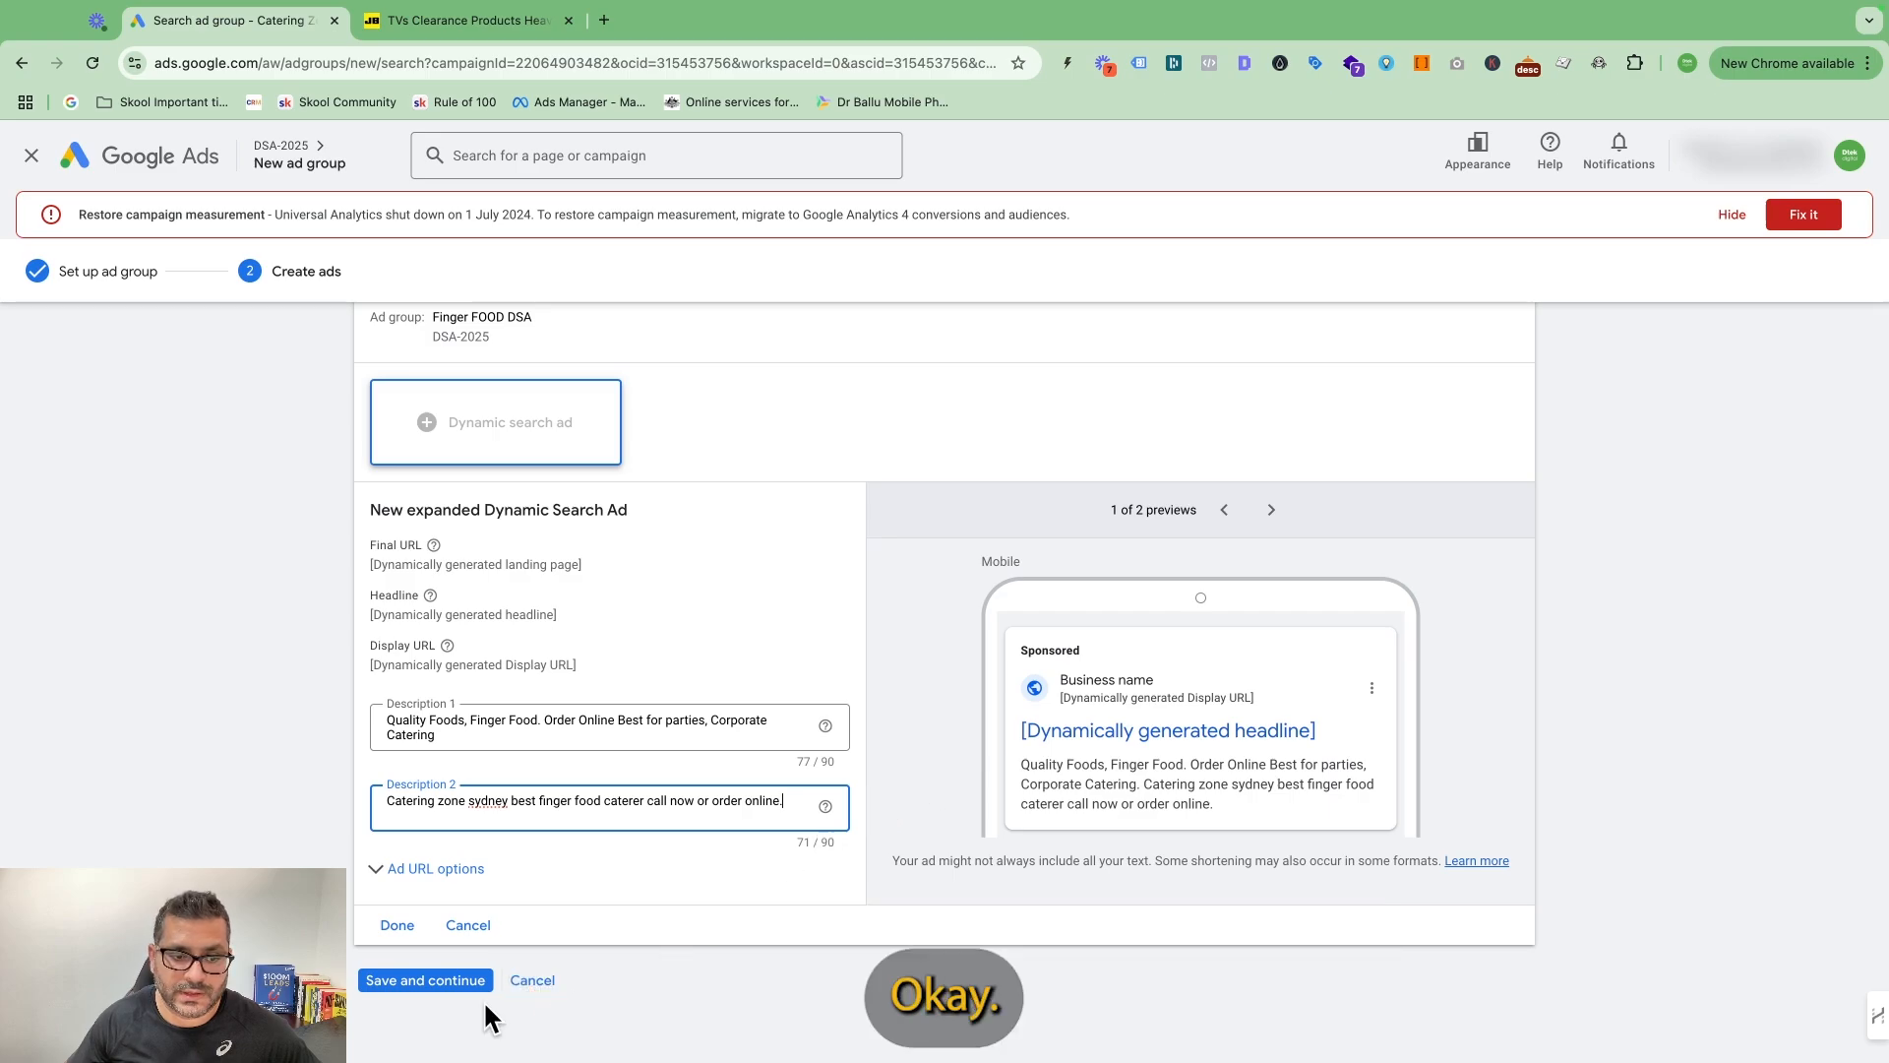
{"action": "left_click", "coordinate": [397, 926]}
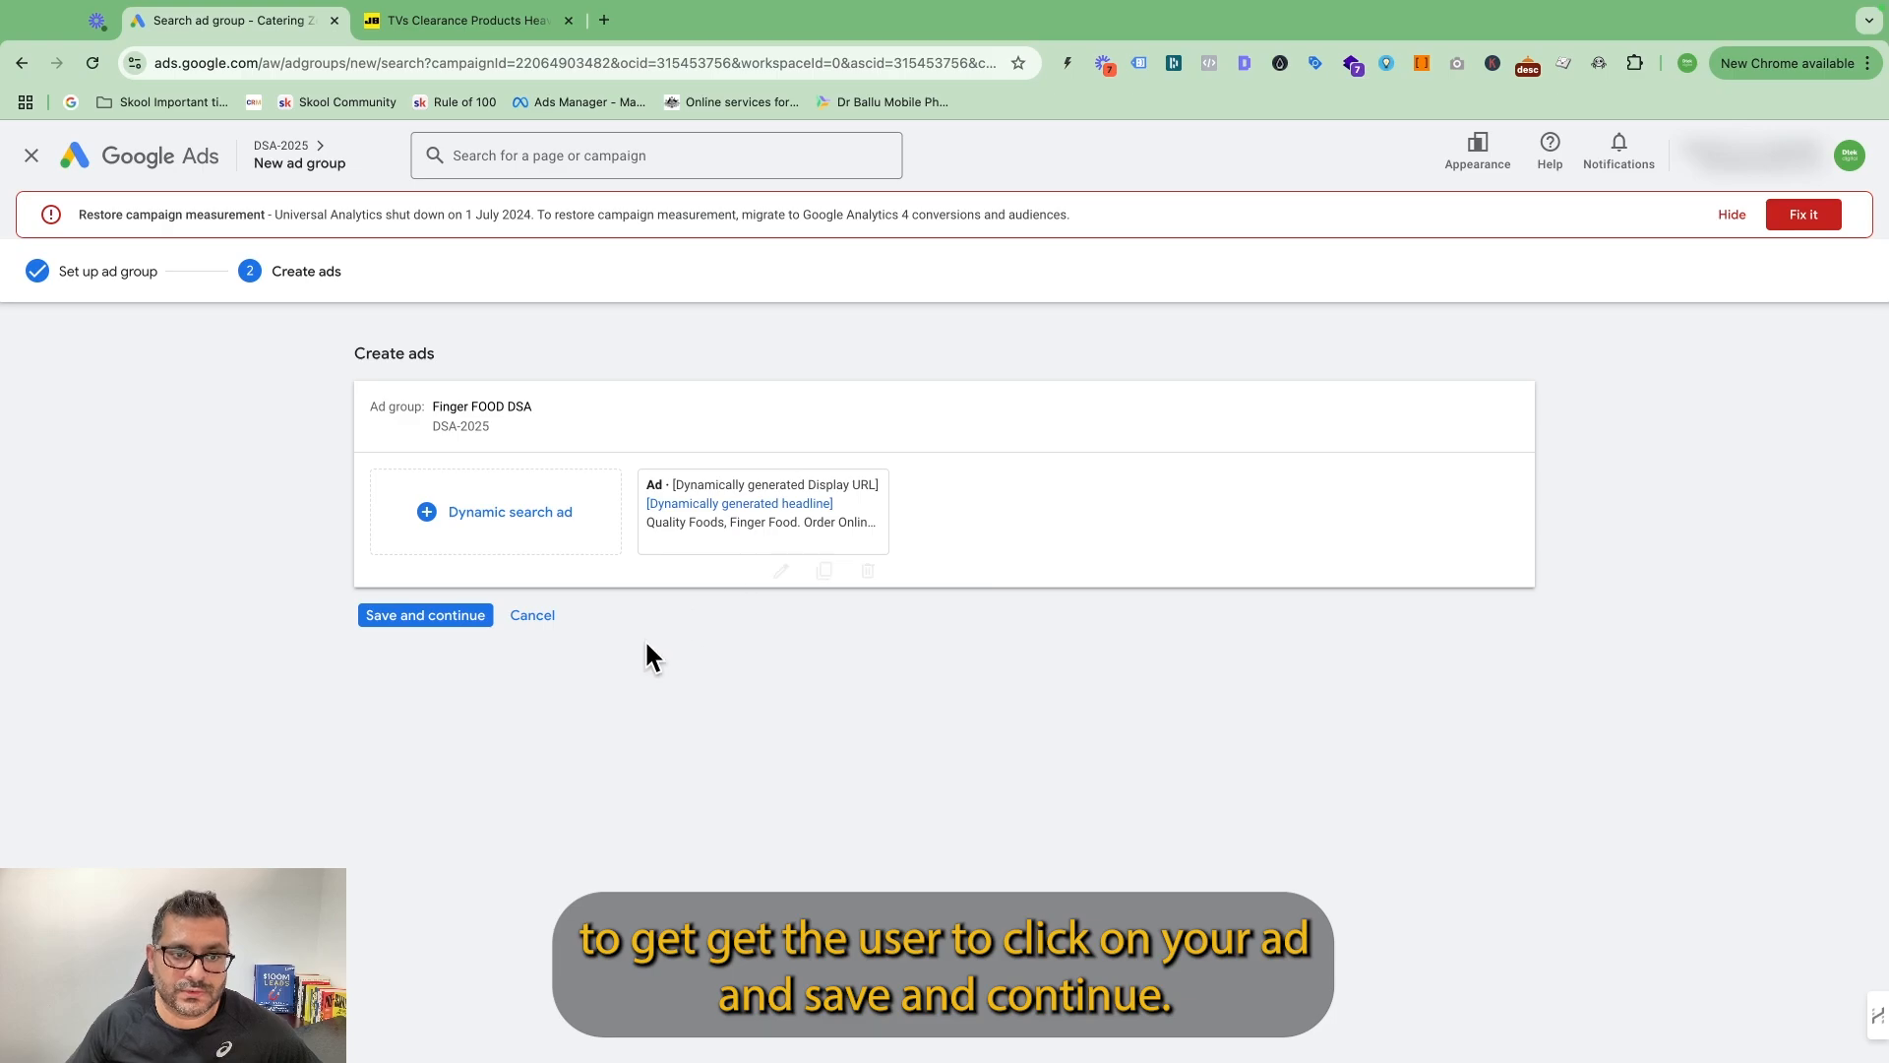
{"action": "left_click", "coordinate": [462, 619]}
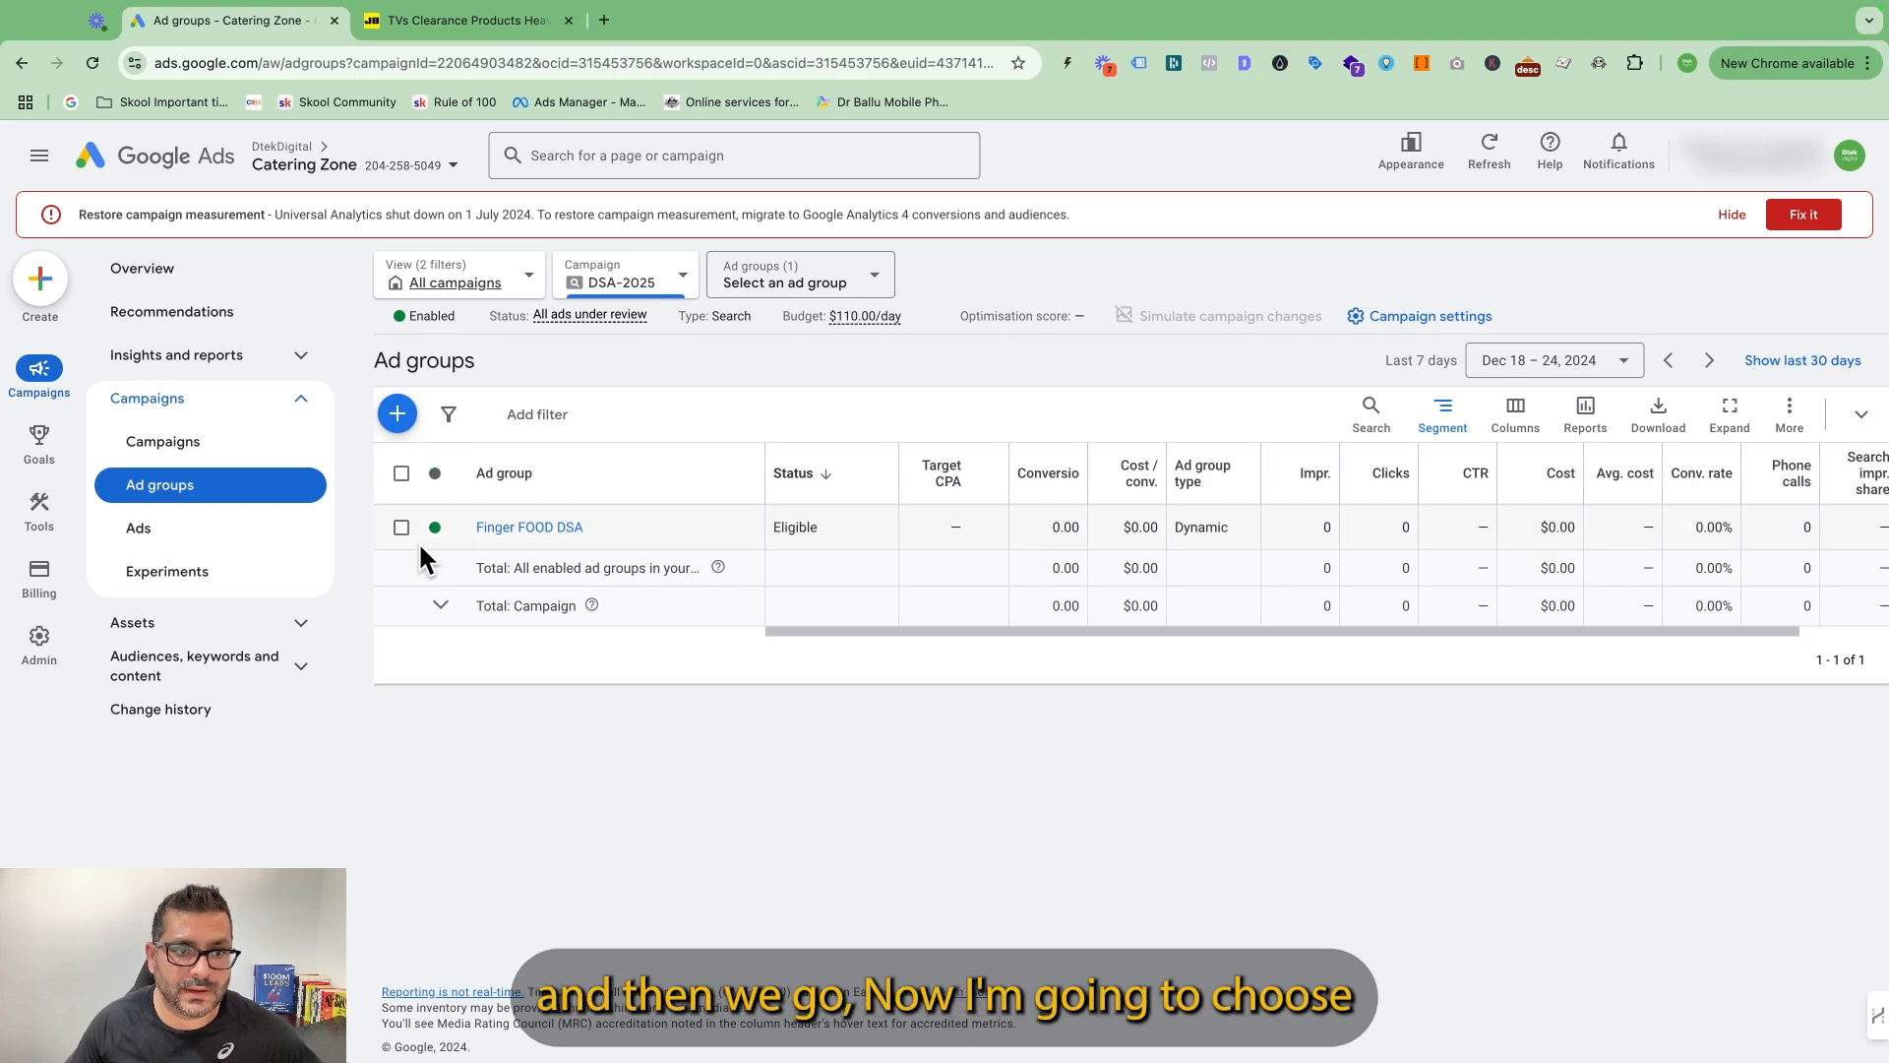
Set the ad group status filter to Enabled, Paused and pause the Finger FOOD DSA ad group.
{"action": "left_click", "coordinate": [884, 287]}
{"action": "left_click", "coordinate": [831, 325]}
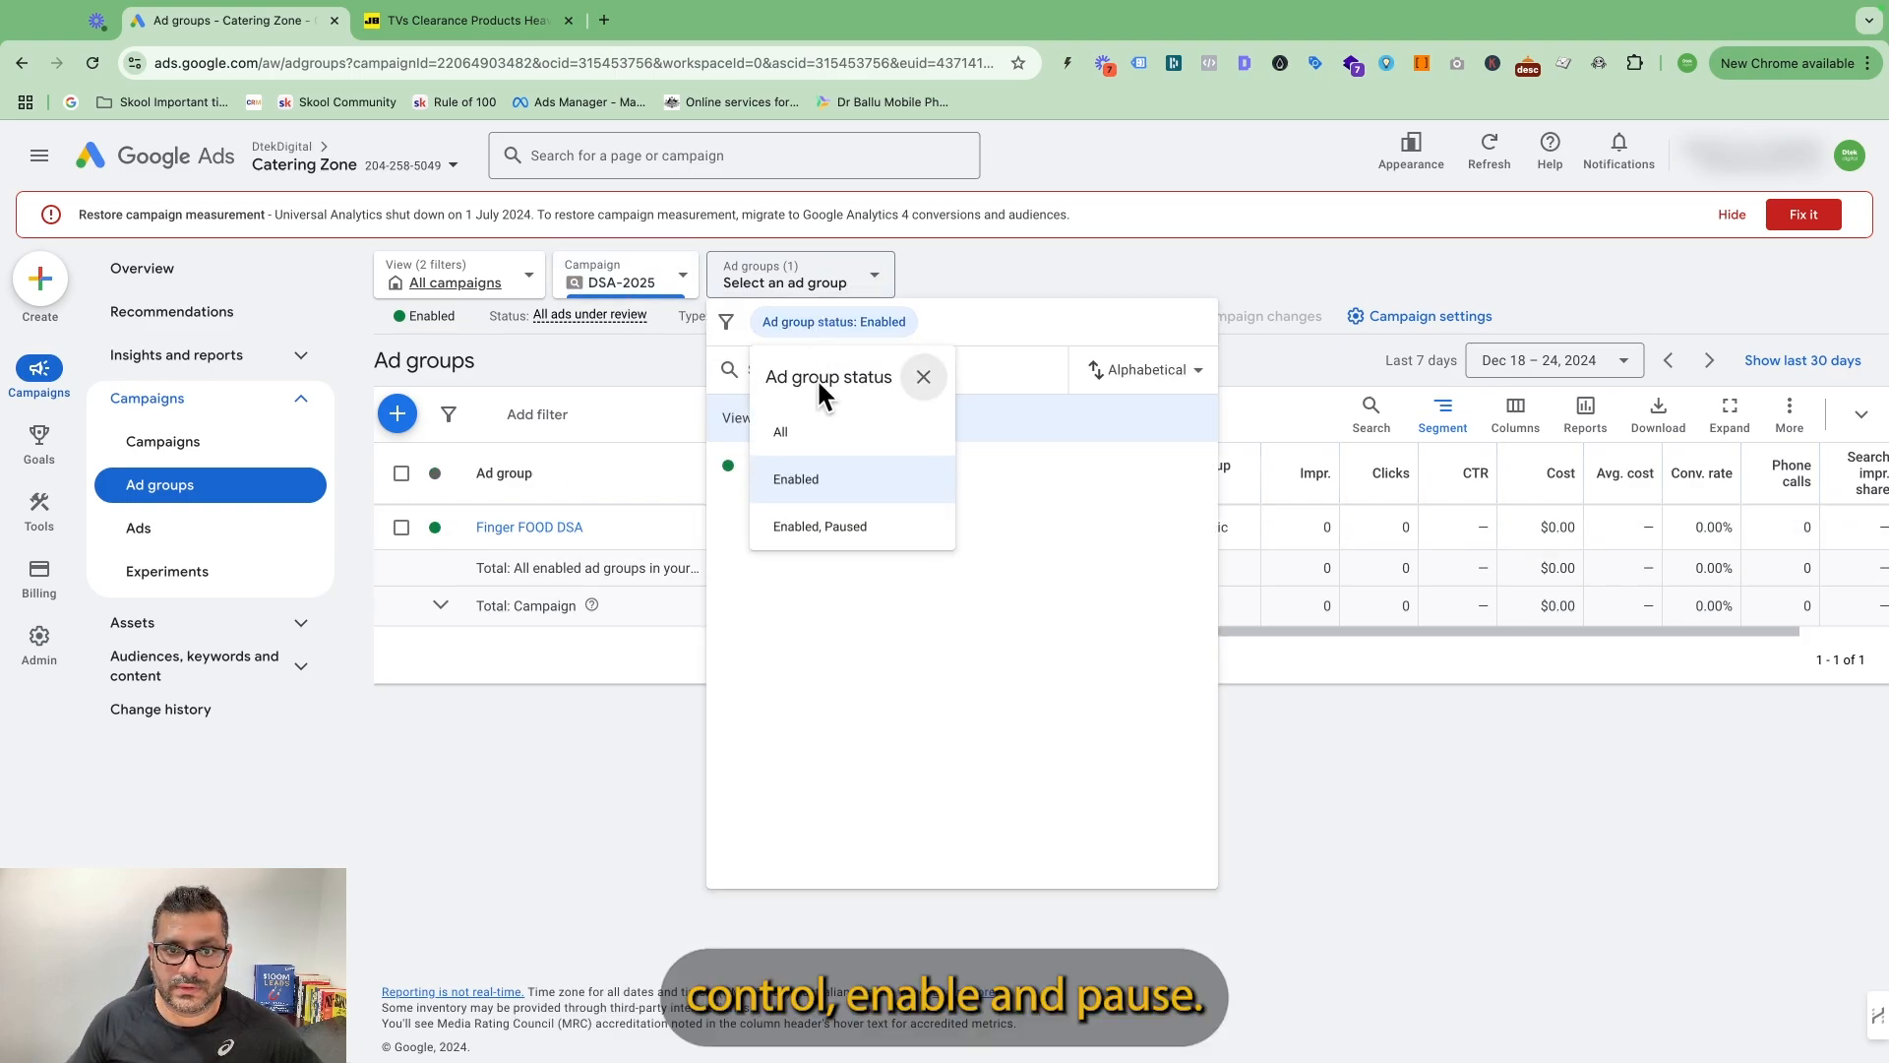
{"action": "left_click", "coordinate": [831, 531]}
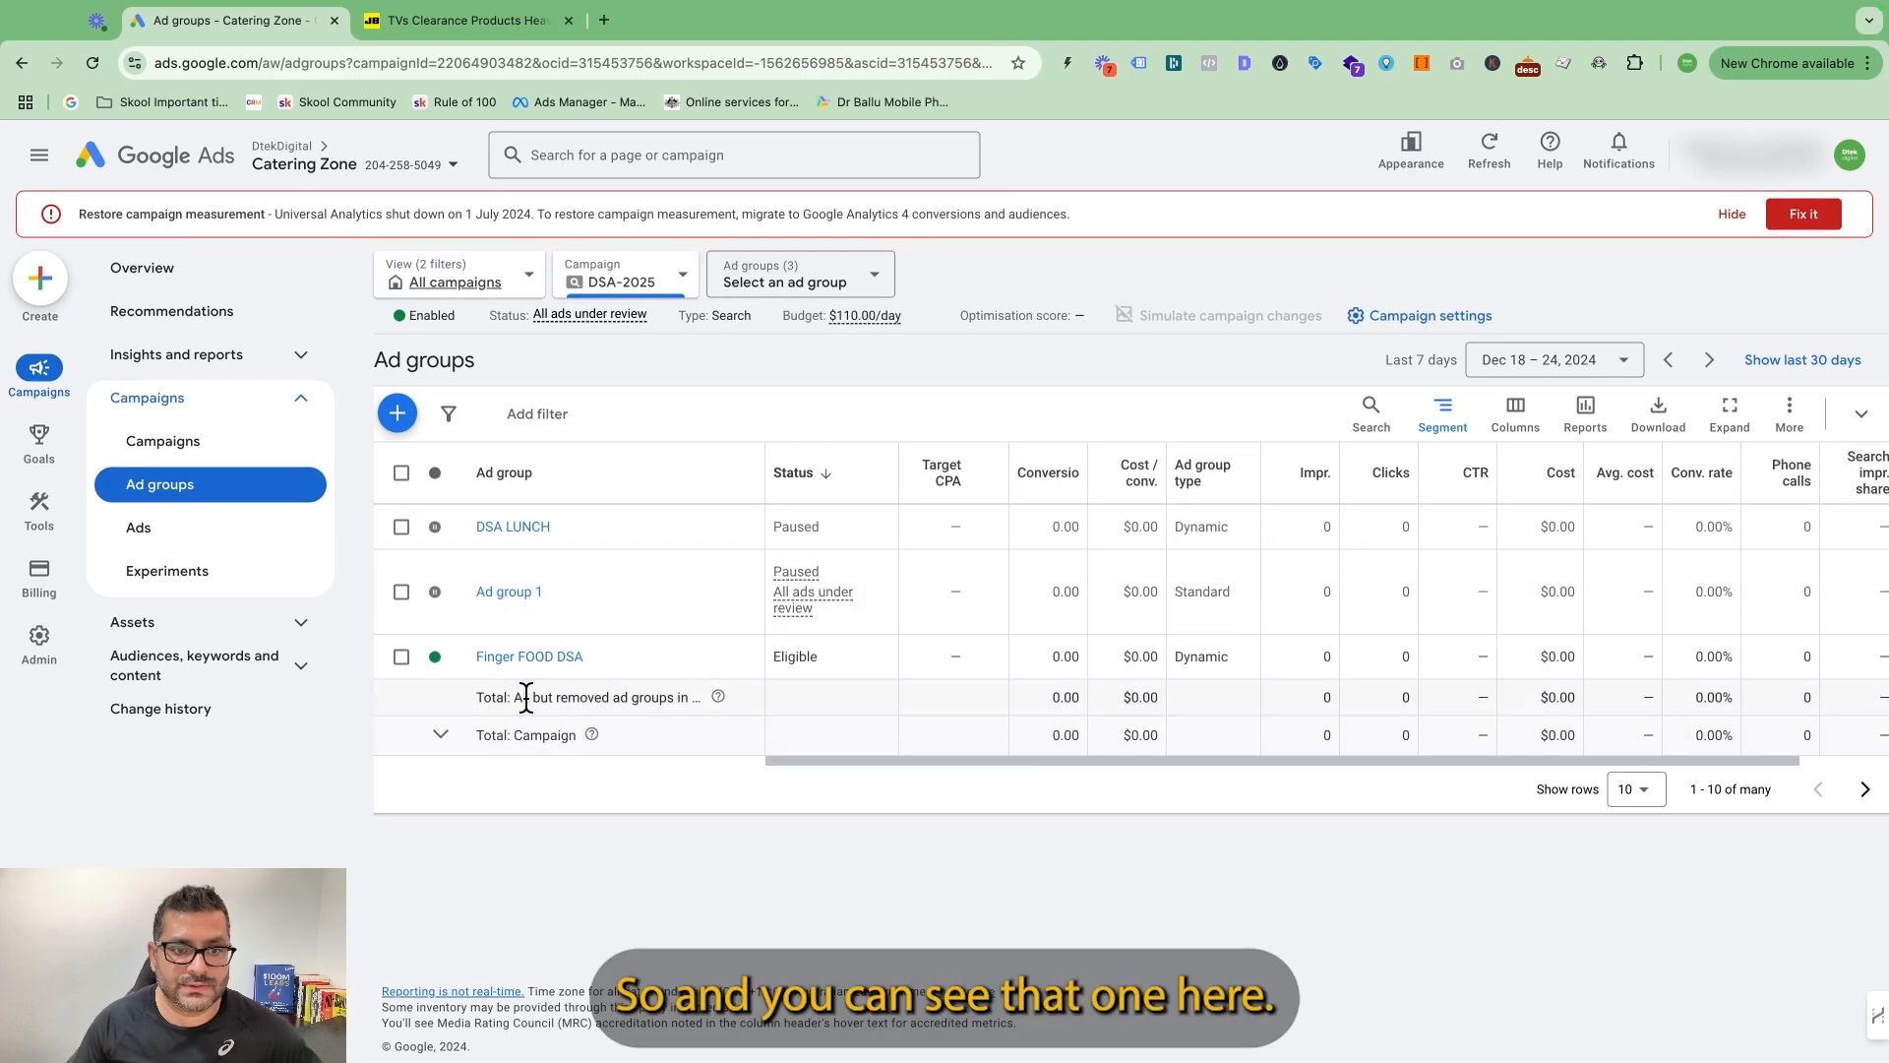
{"action": "left_click", "coordinate": [435, 656]}
{"action": "left_click", "coordinate": [472, 721]}
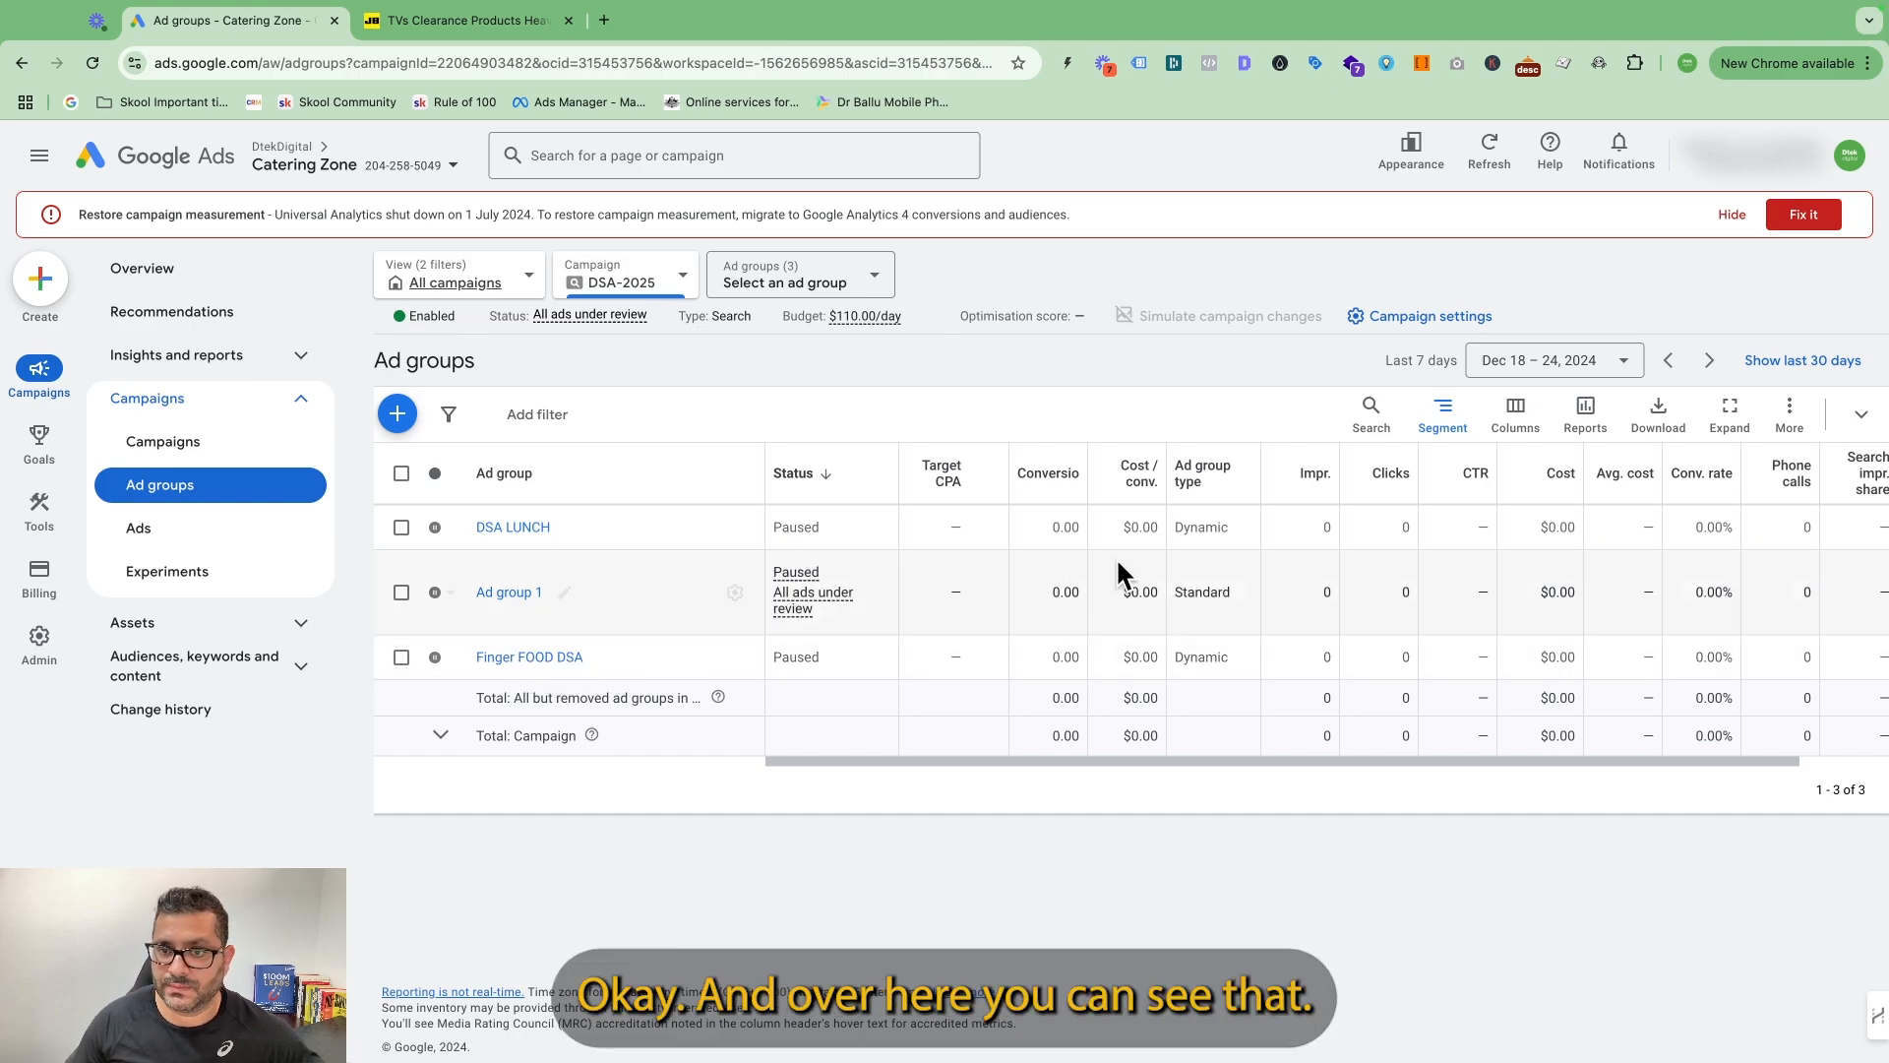
Open the search terms report for the DSA-2025 campaign.
{"action": "mouse_move", "coordinate": [1214, 489]}
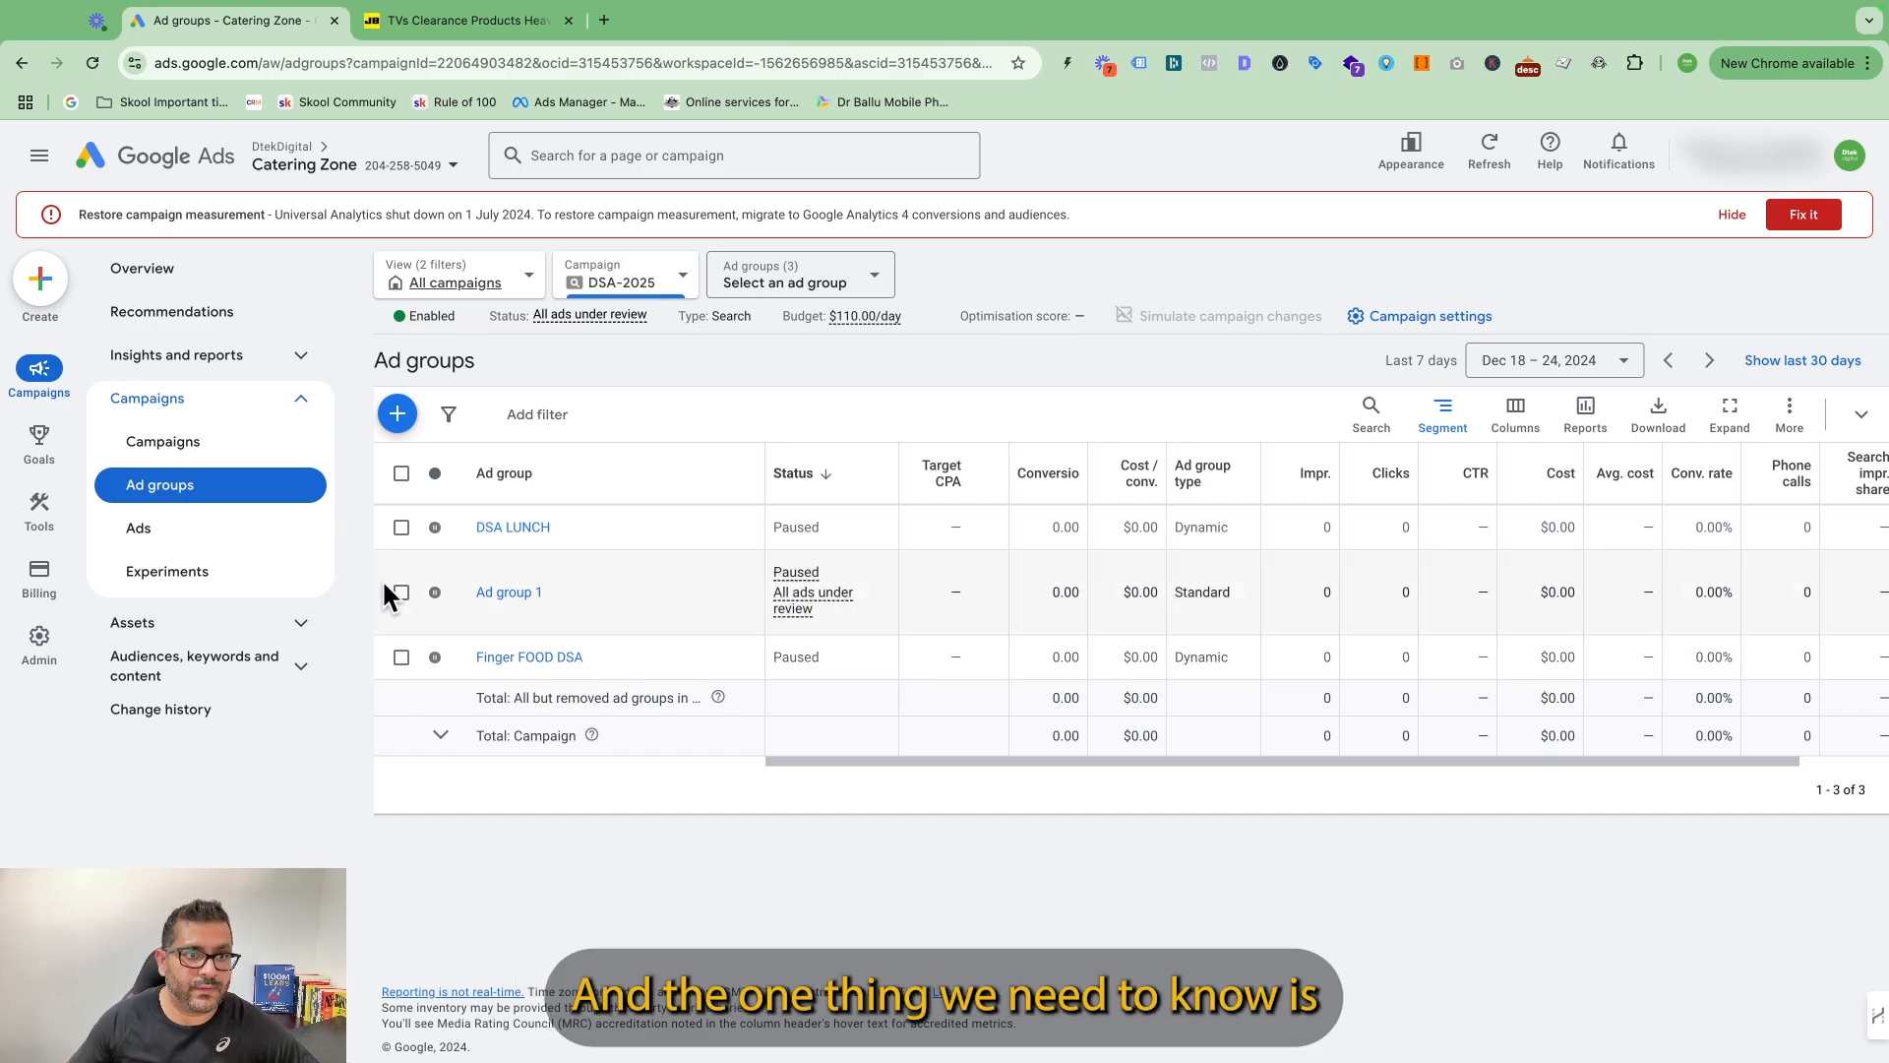
{"action": "left_click", "coordinate": [305, 362]}
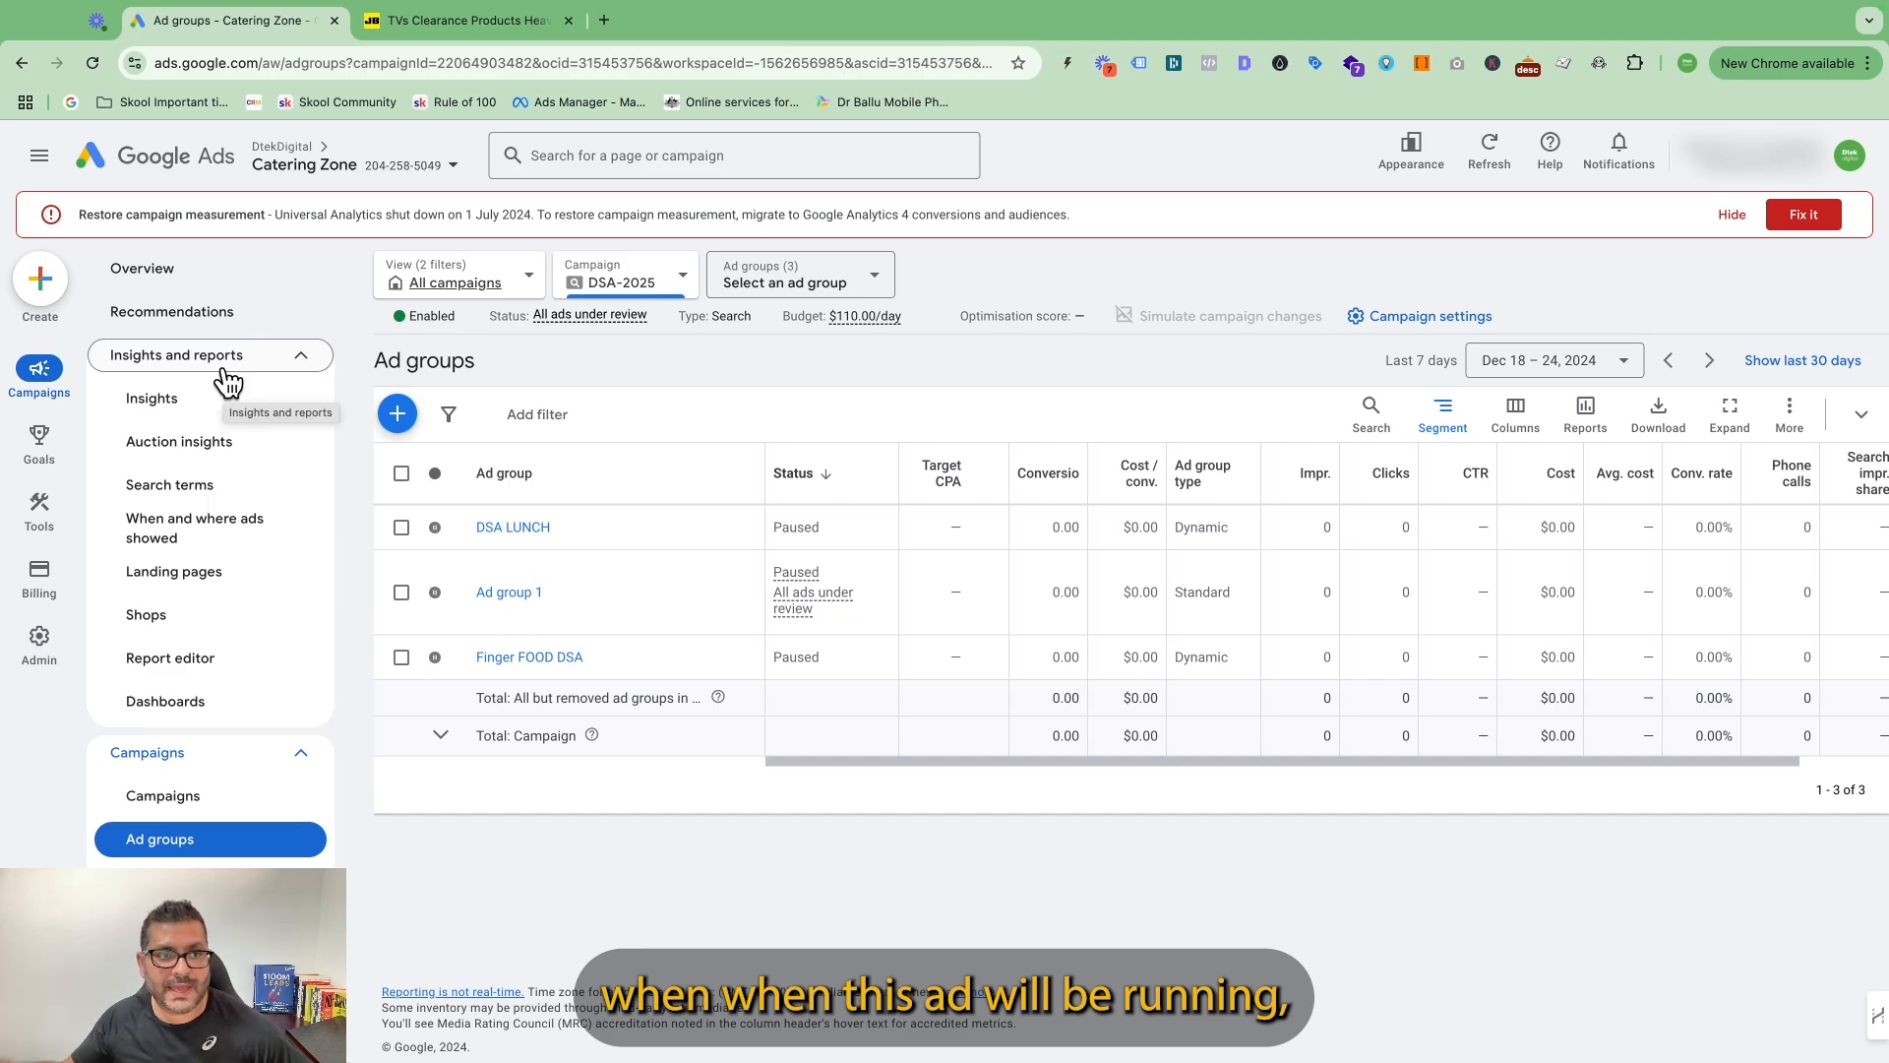
{"action": "left_click", "coordinate": [222, 492]}
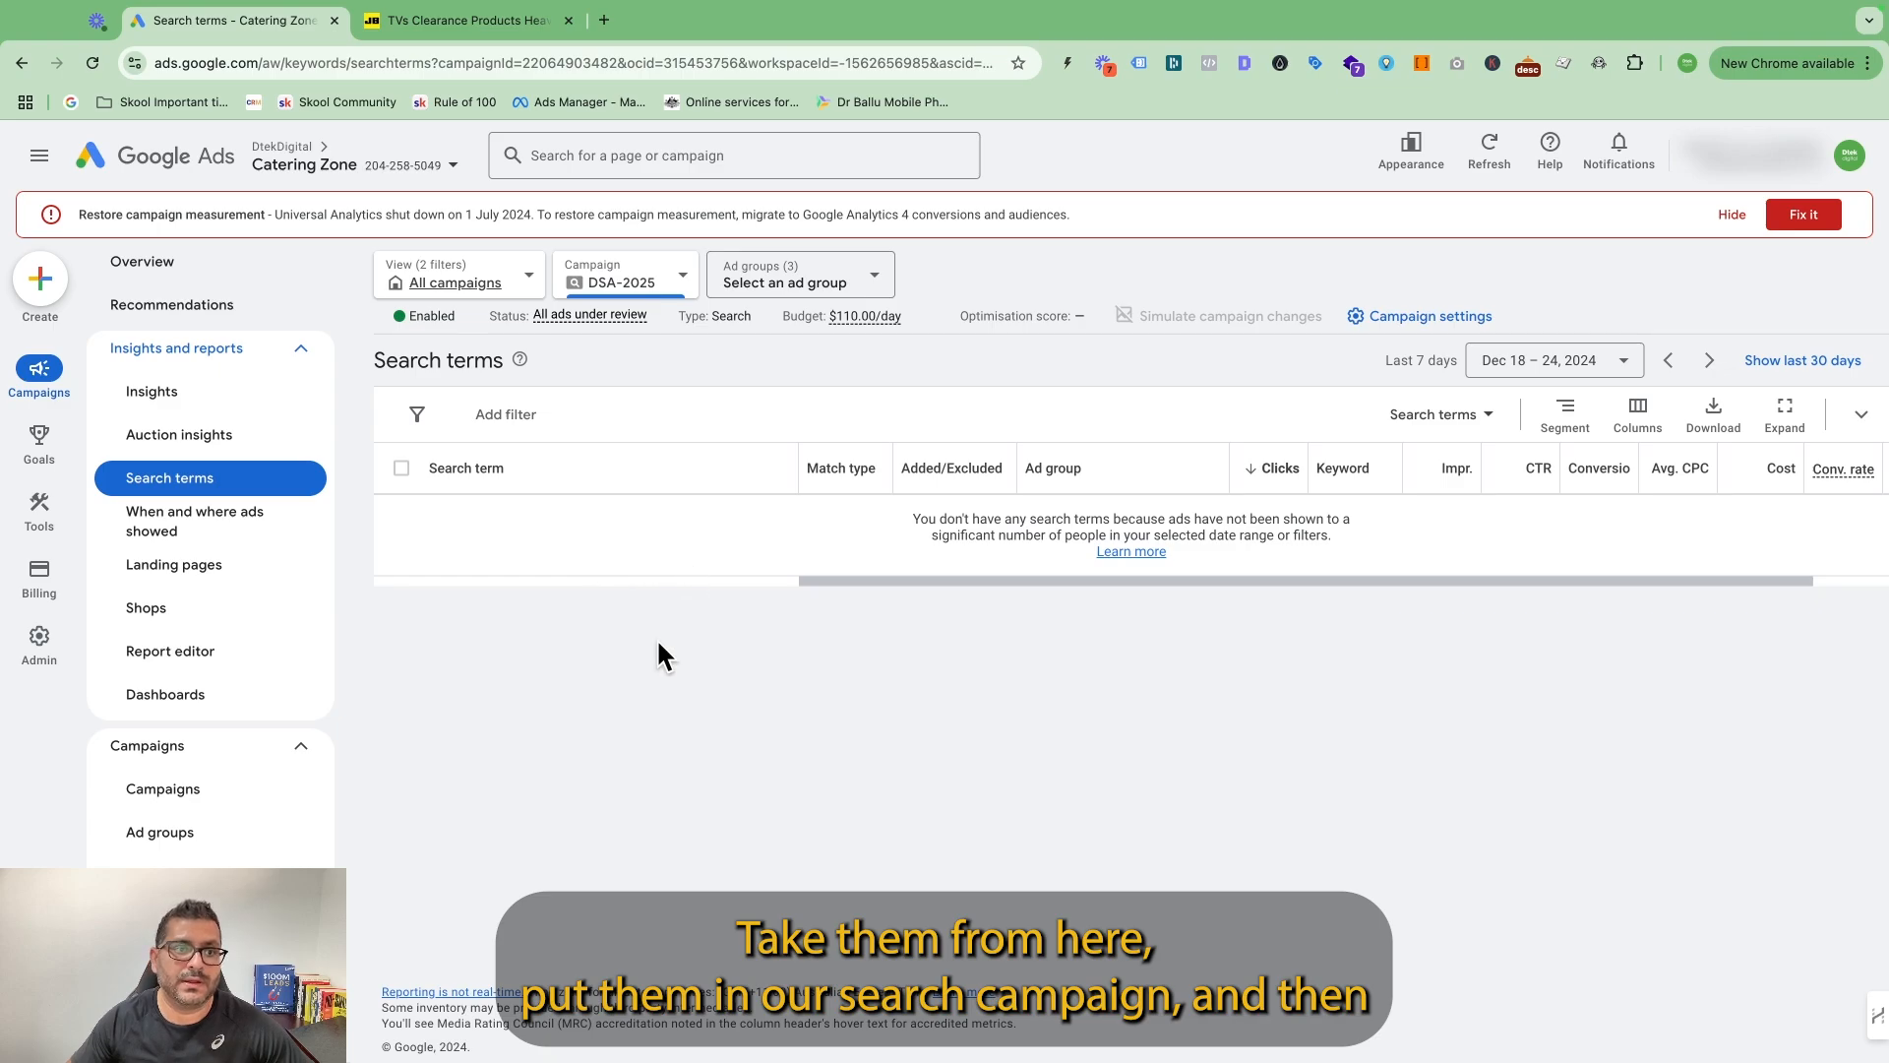
Open the negative keyword form for the DSA LUNCH ad group and check the levels available for adding keywords.
{"action": "mouse_move", "coordinate": [39, 513]}
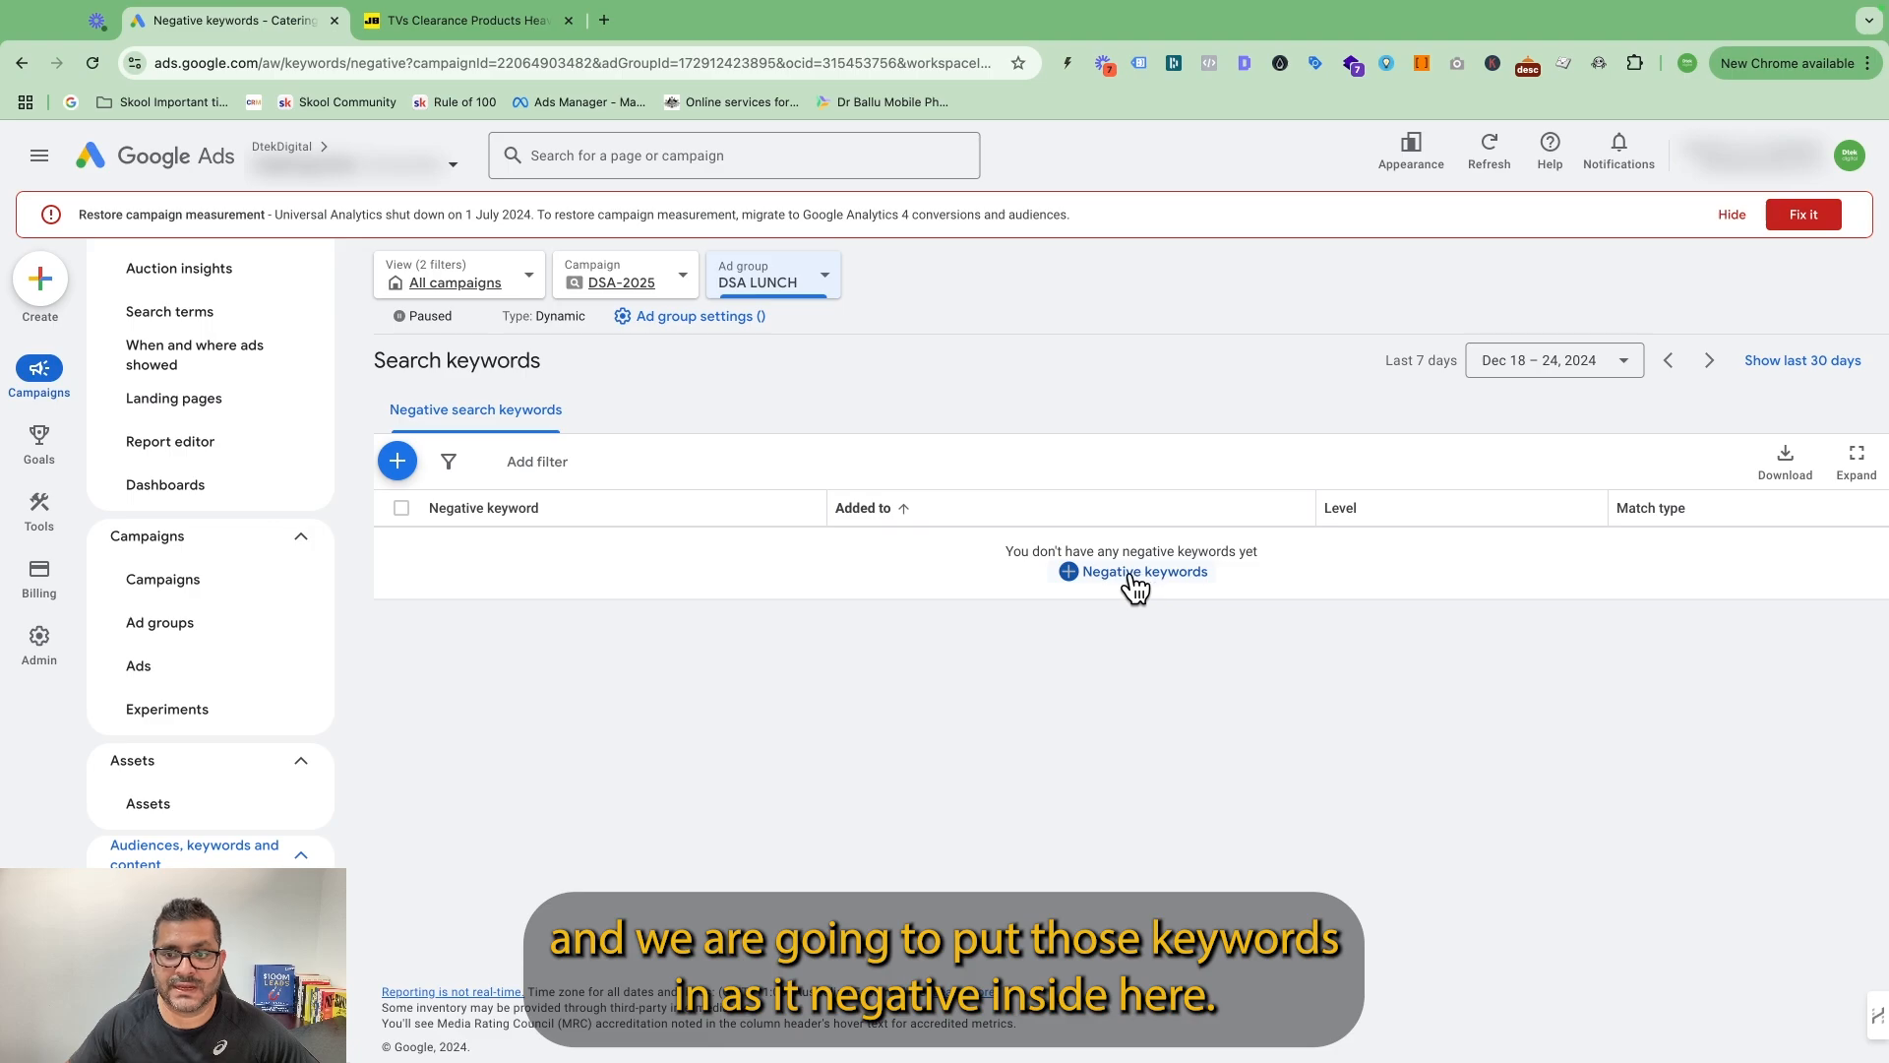
{"action": "left_click", "coordinate": [399, 462]}
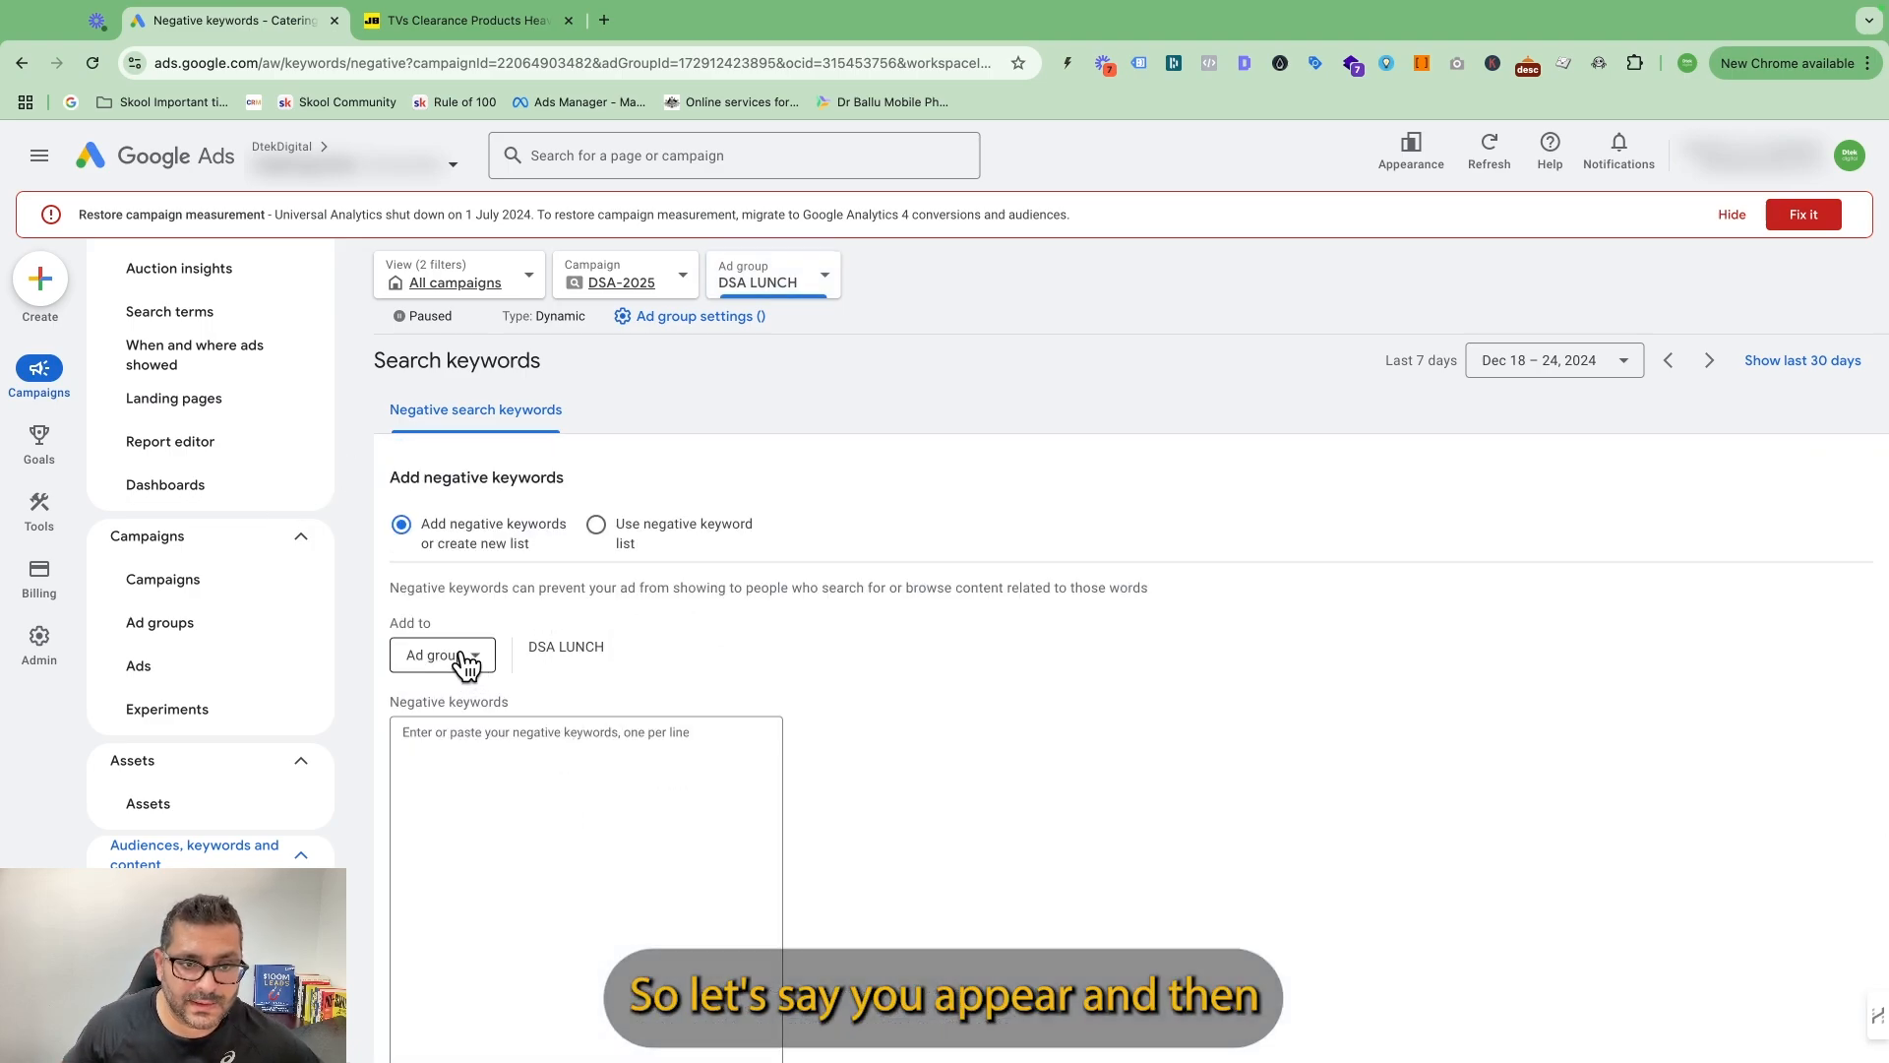
{"action": "left_click", "coordinate": [470, 657]}
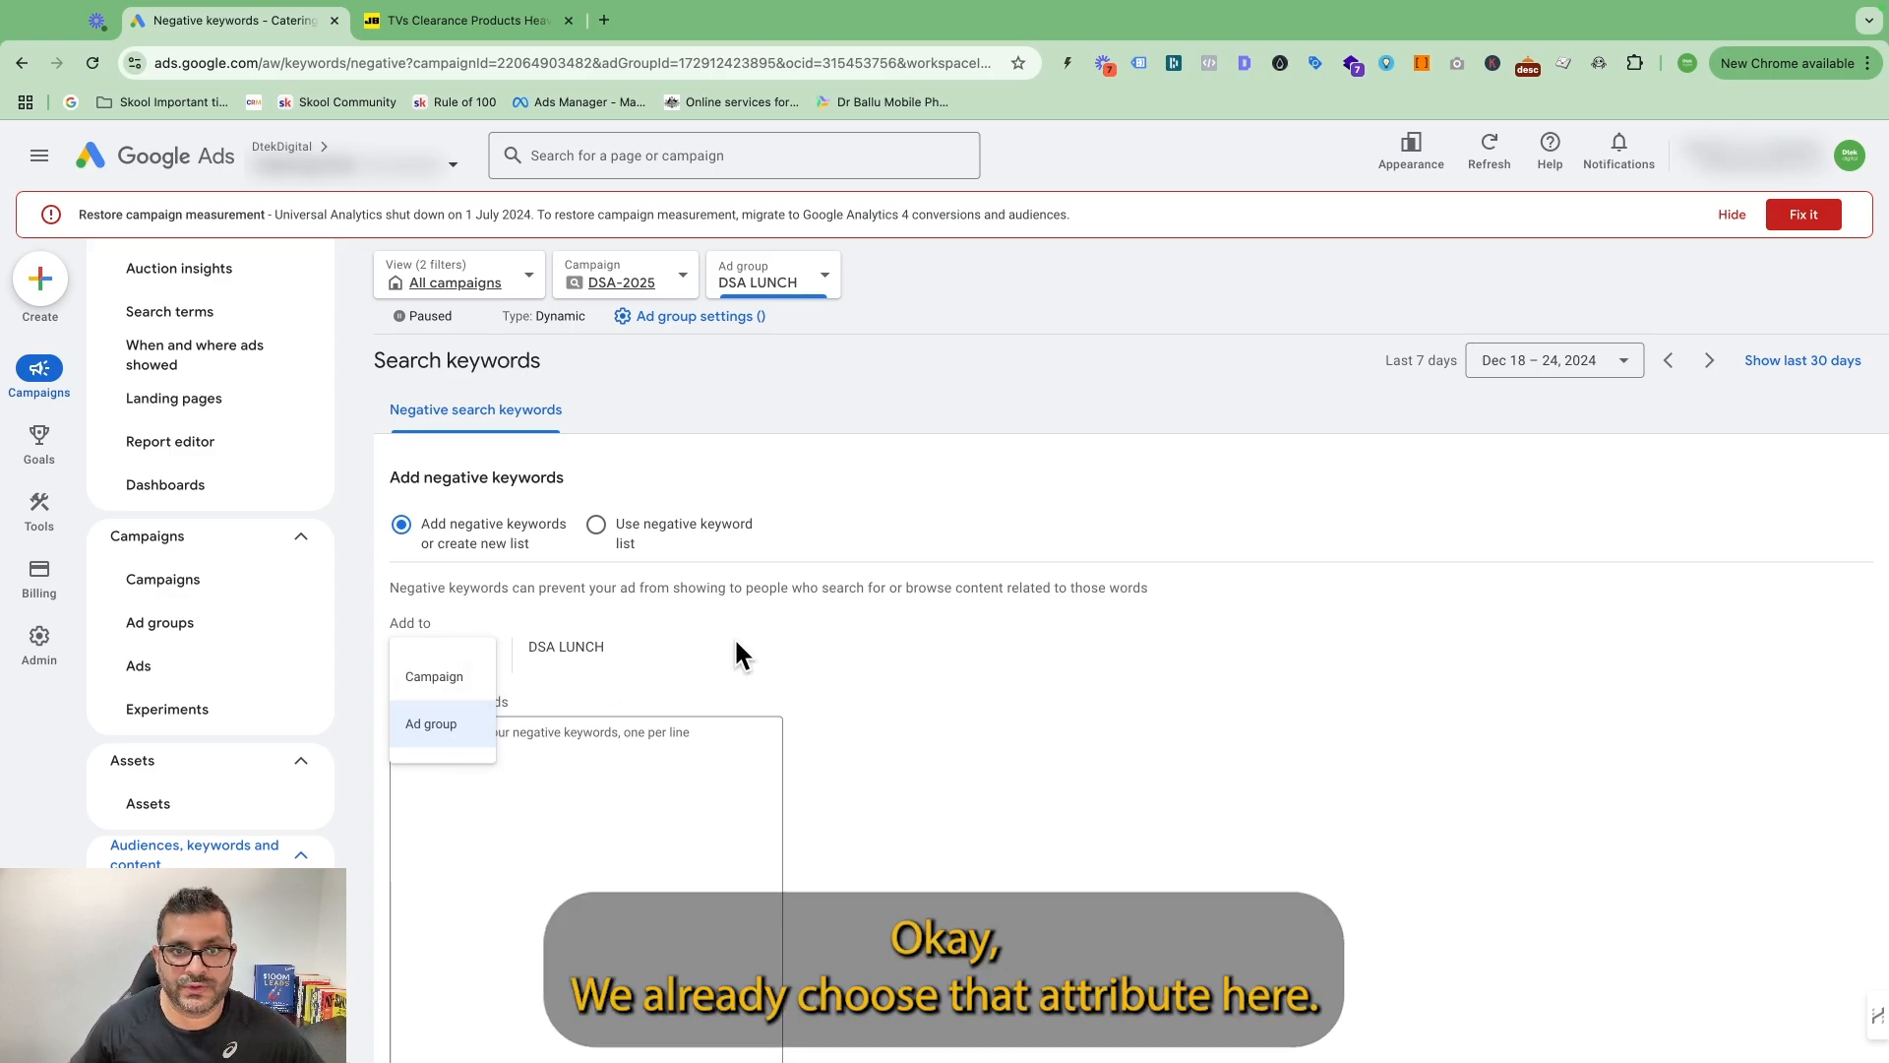
Widen the view to all ad groups in the DSA-2025 campaign and open a new negative keyword form.
{"action": "left_click", "coordinate": [825, 285]}
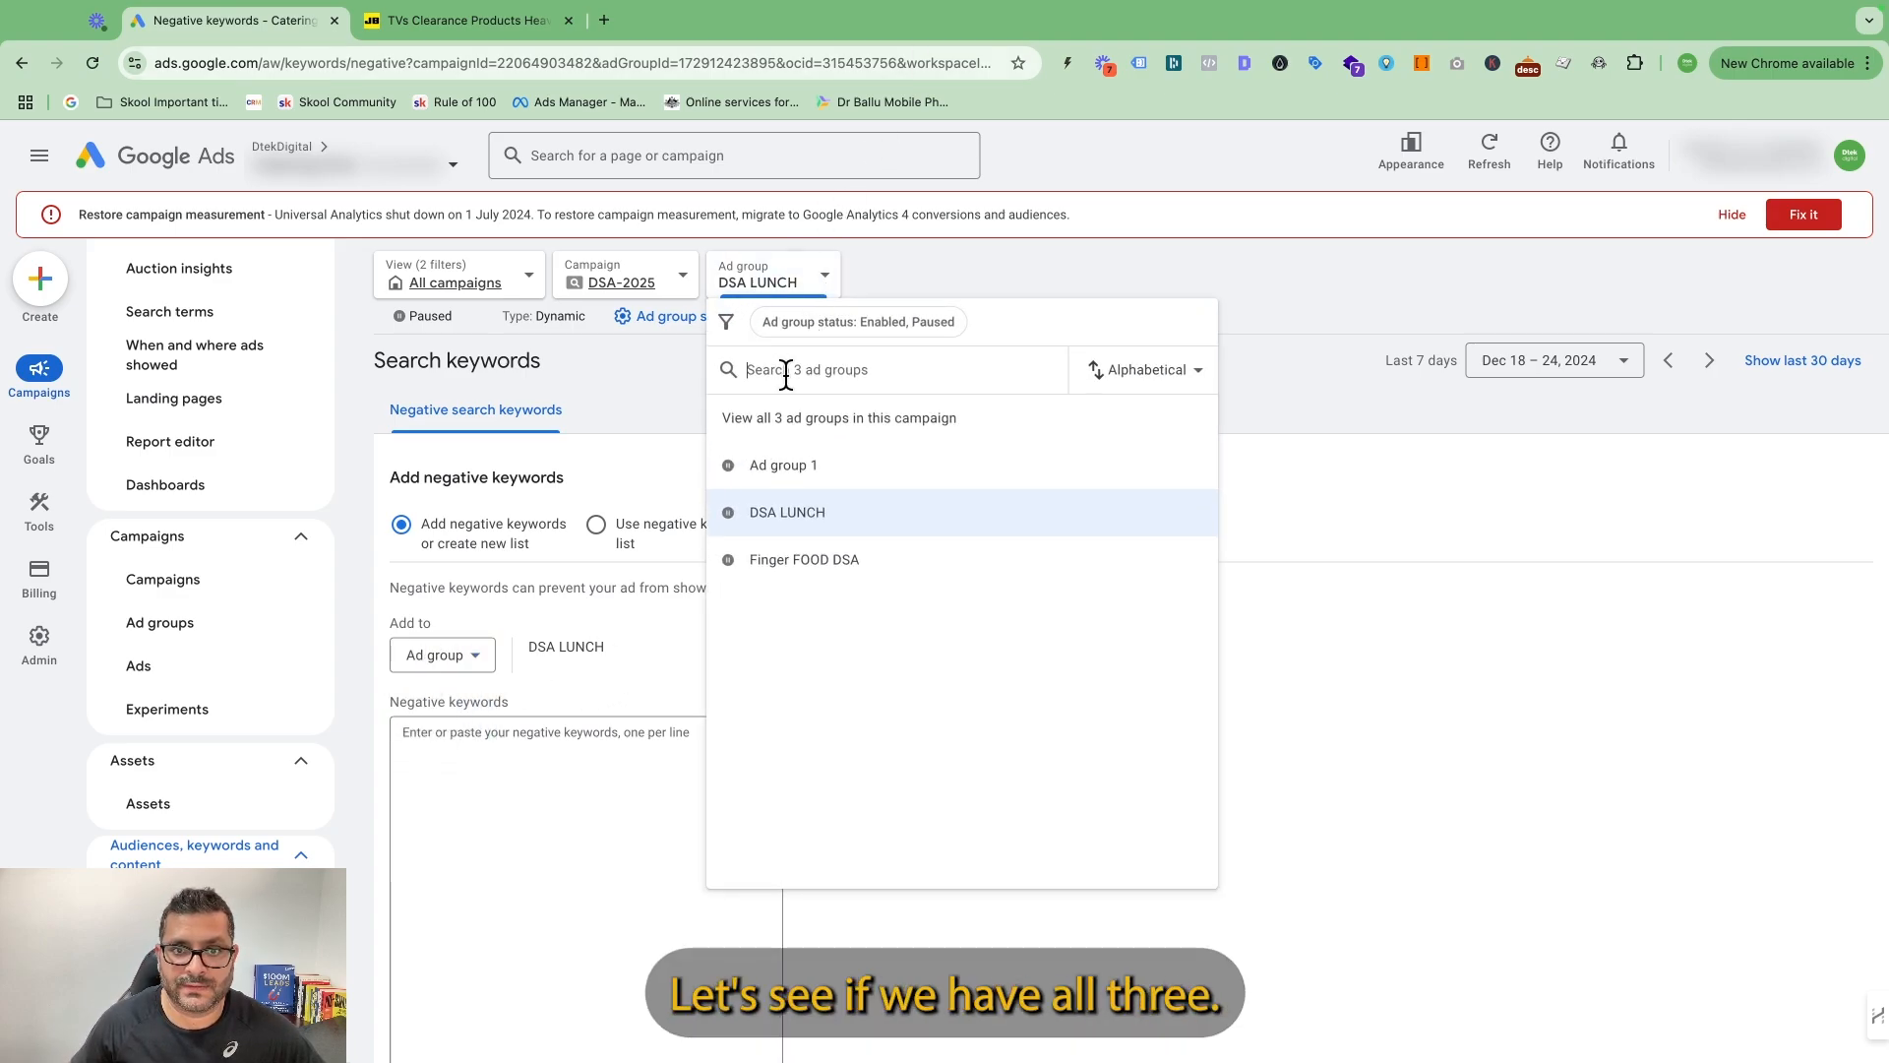
{"action": "left_click", "coordinate": [821, 421]}
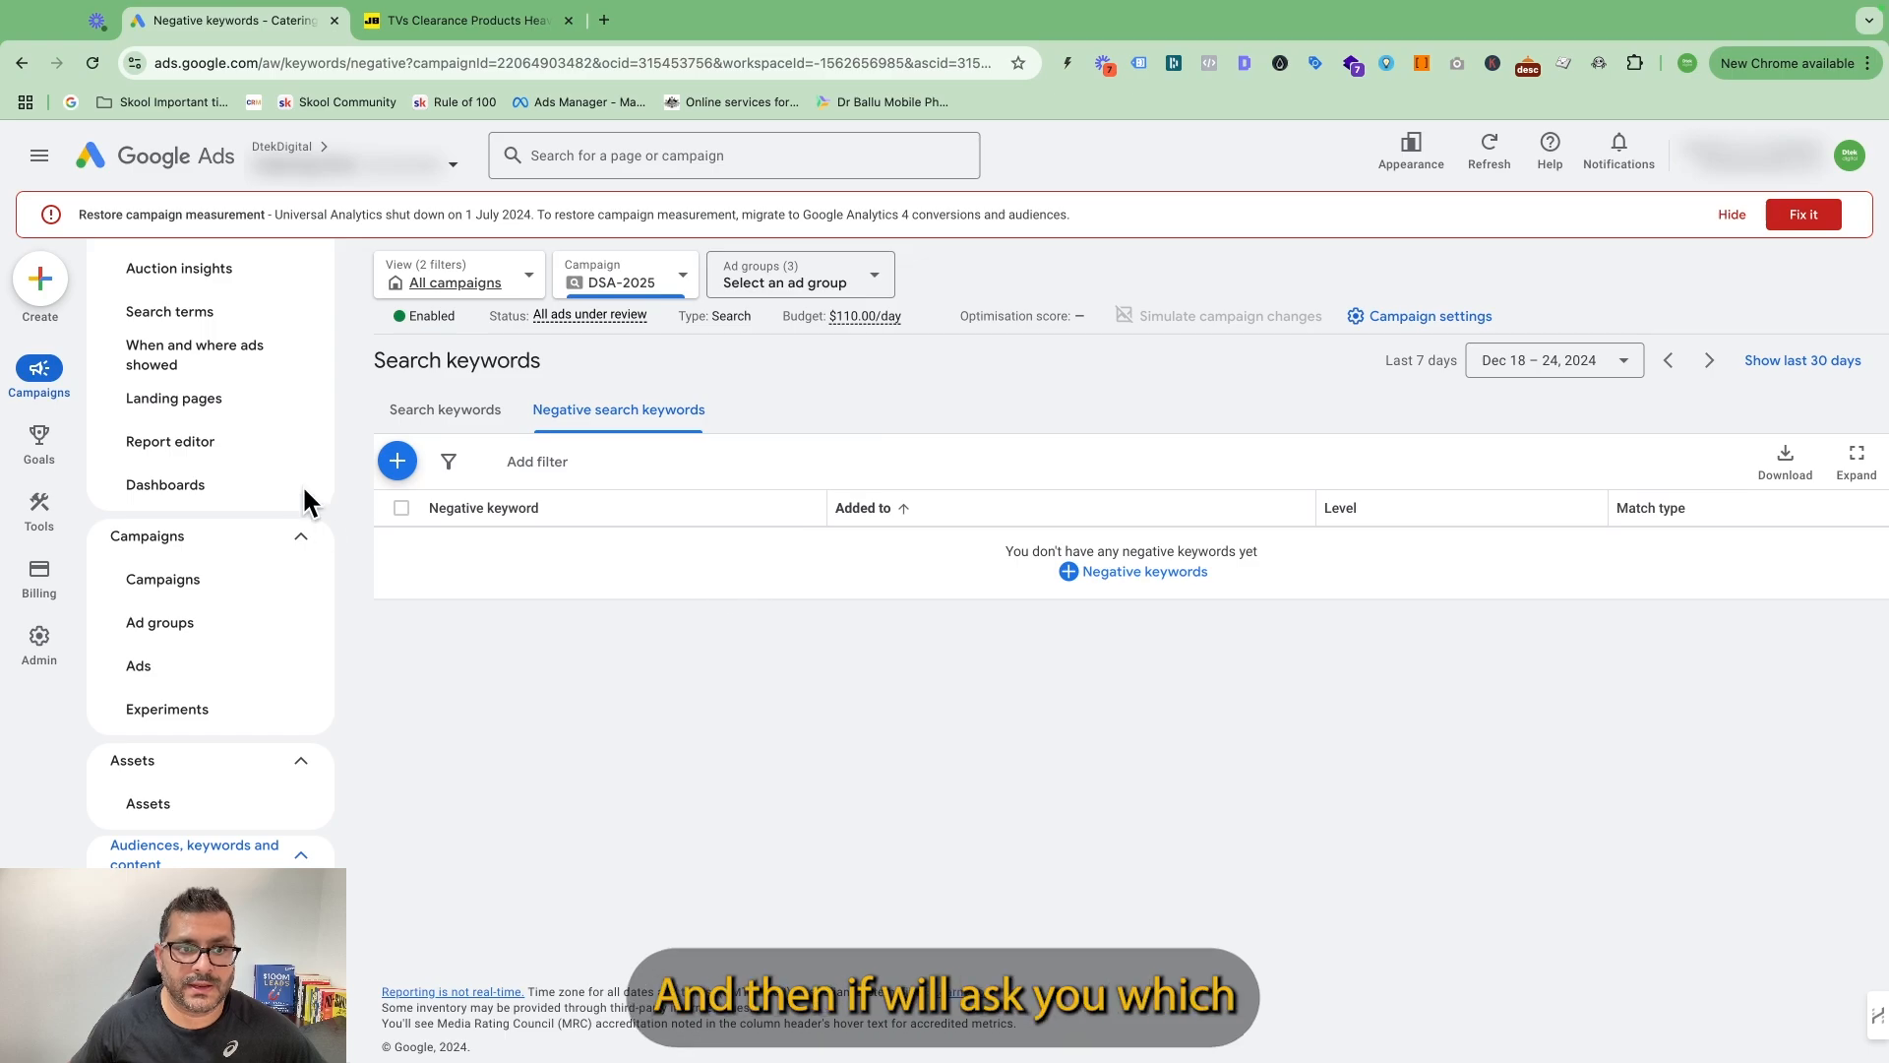
{"action": "left_click", "coordinate": [404, 461]}
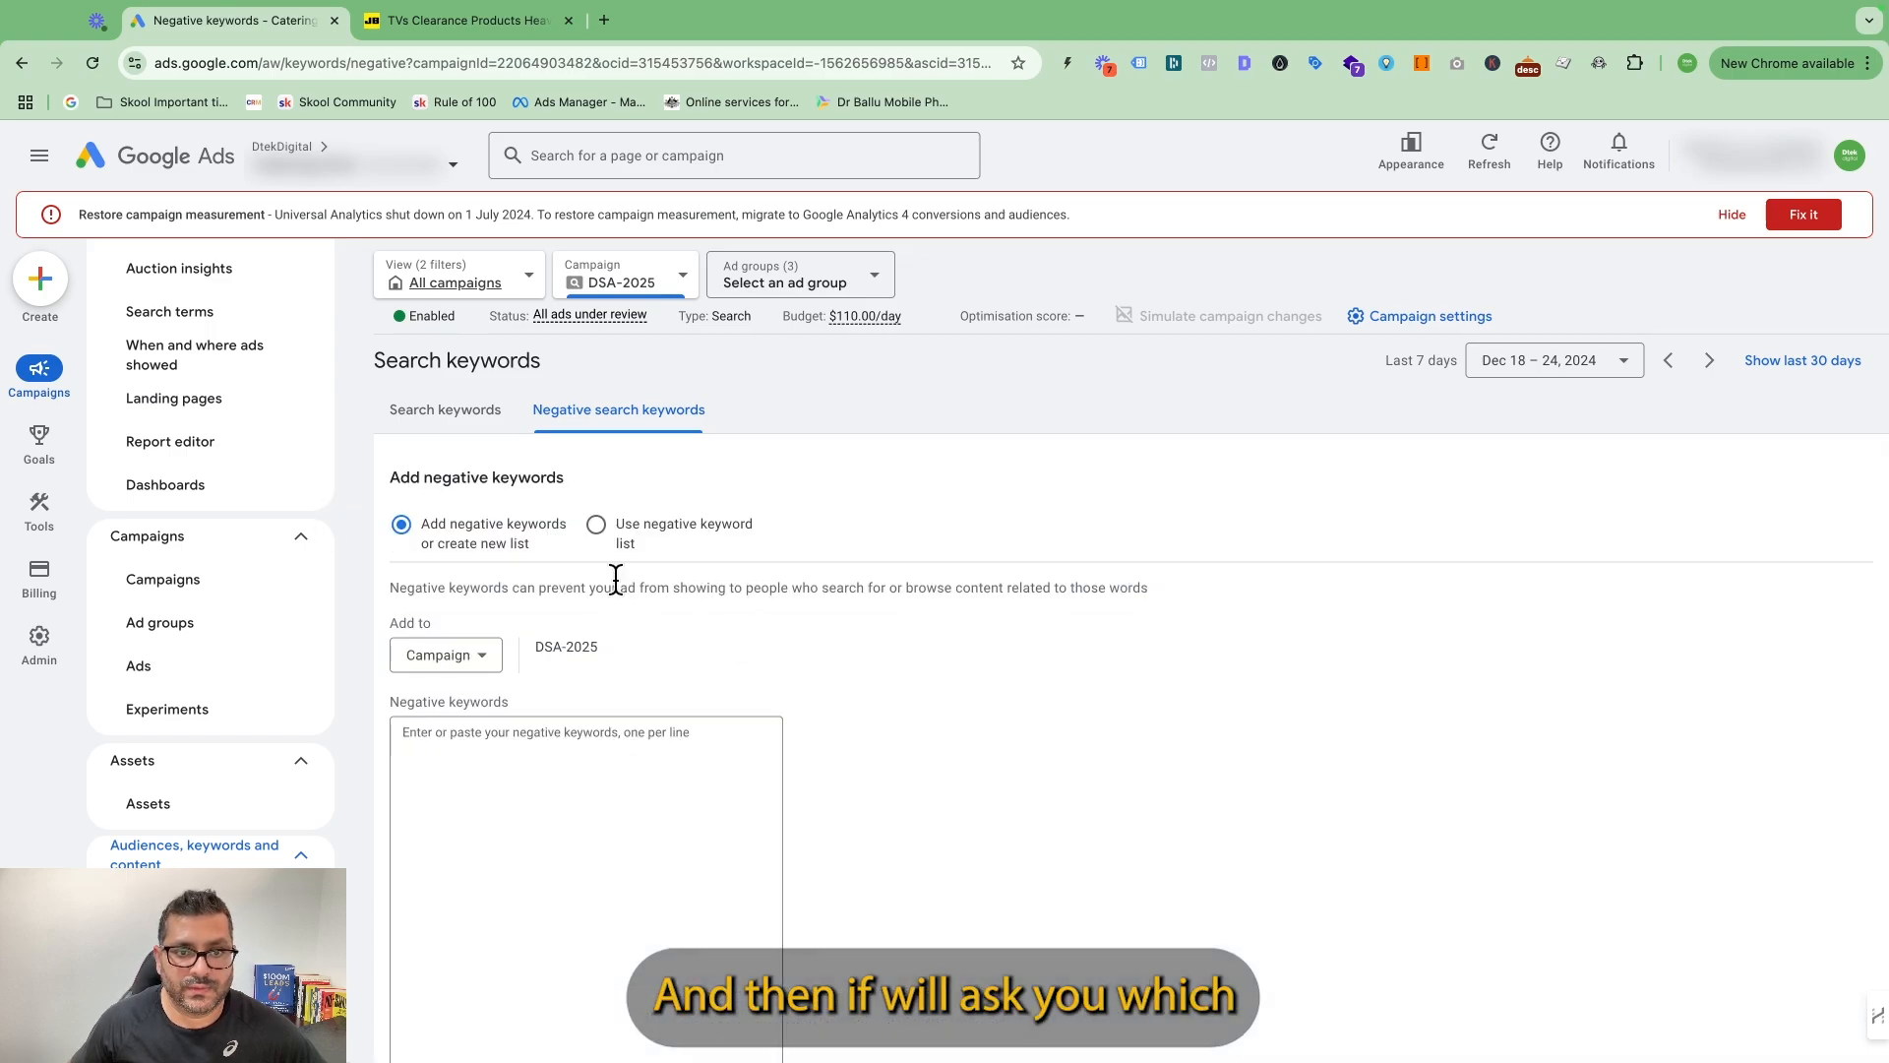
Set the negative keywords to be added at ad group level and choose DSA LUNCH as the ad group.
{"action": "left_click", "coordinate": [489, 659]}
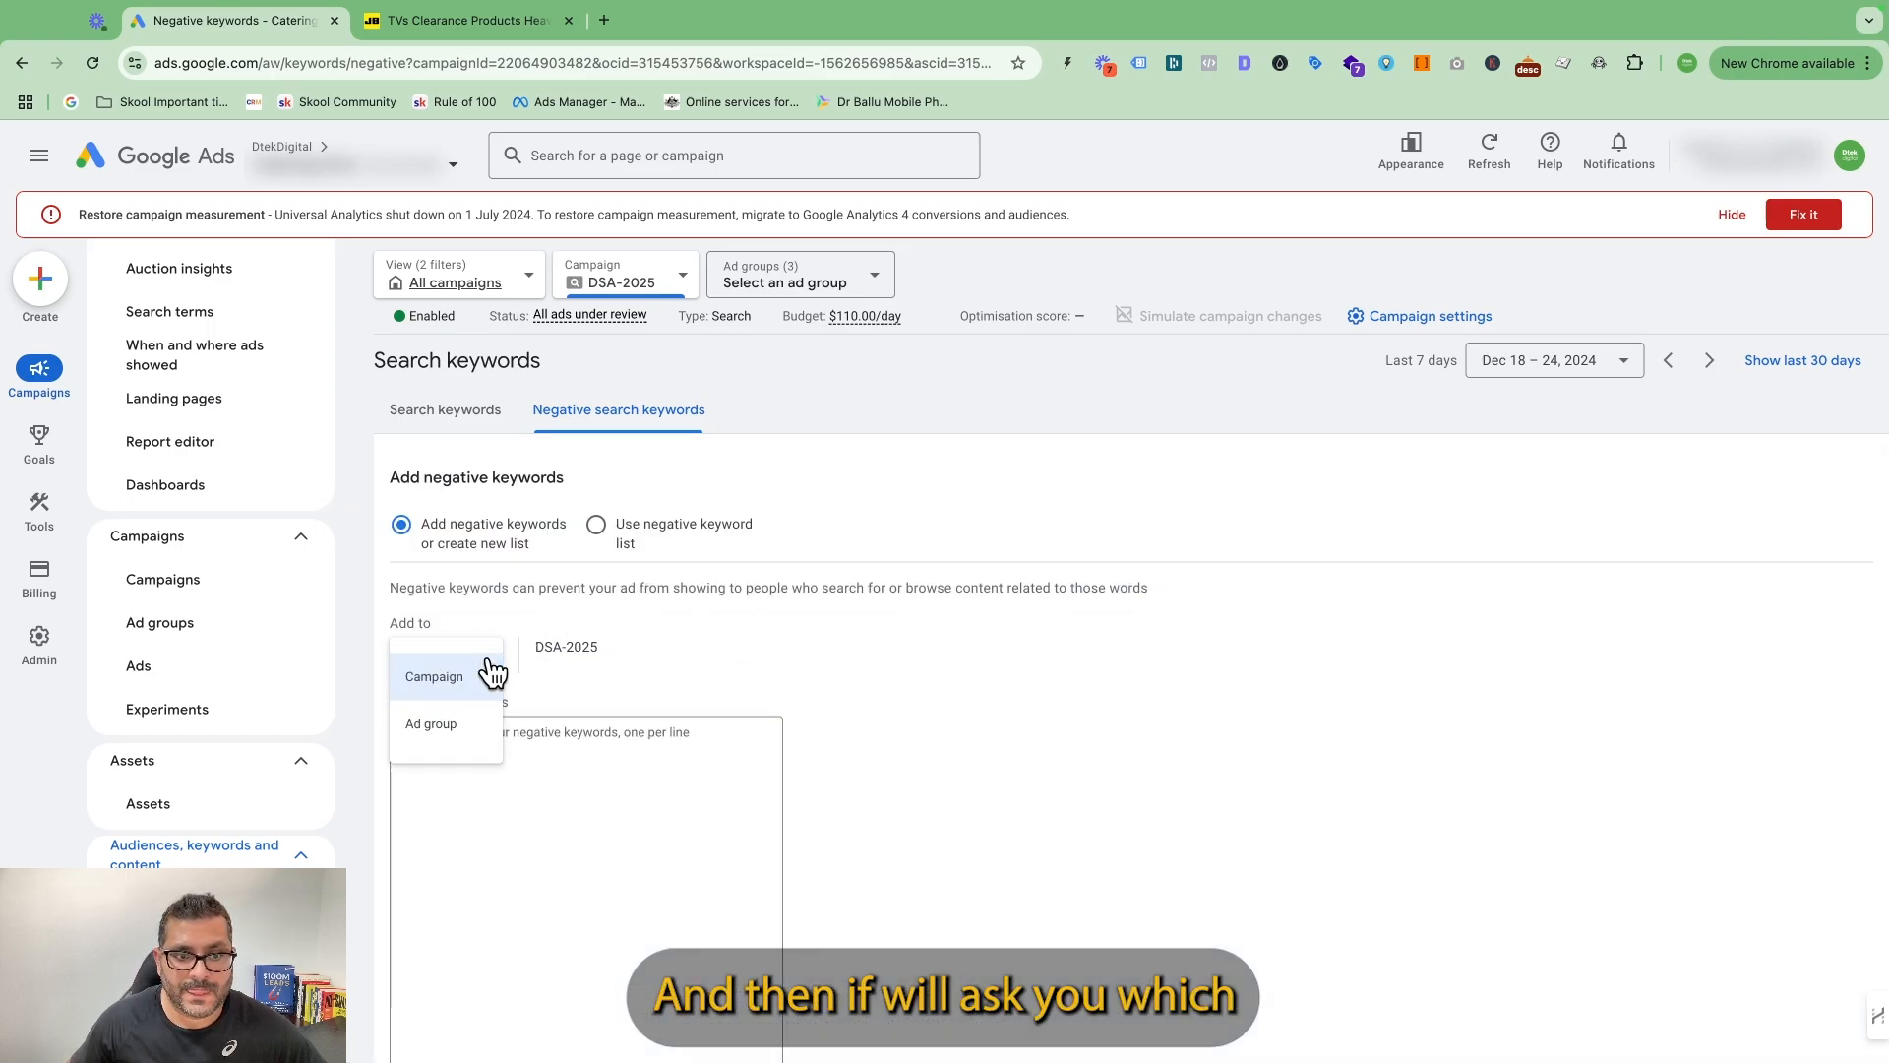
{"action": "left_click", "coordinate": [458, 730]}
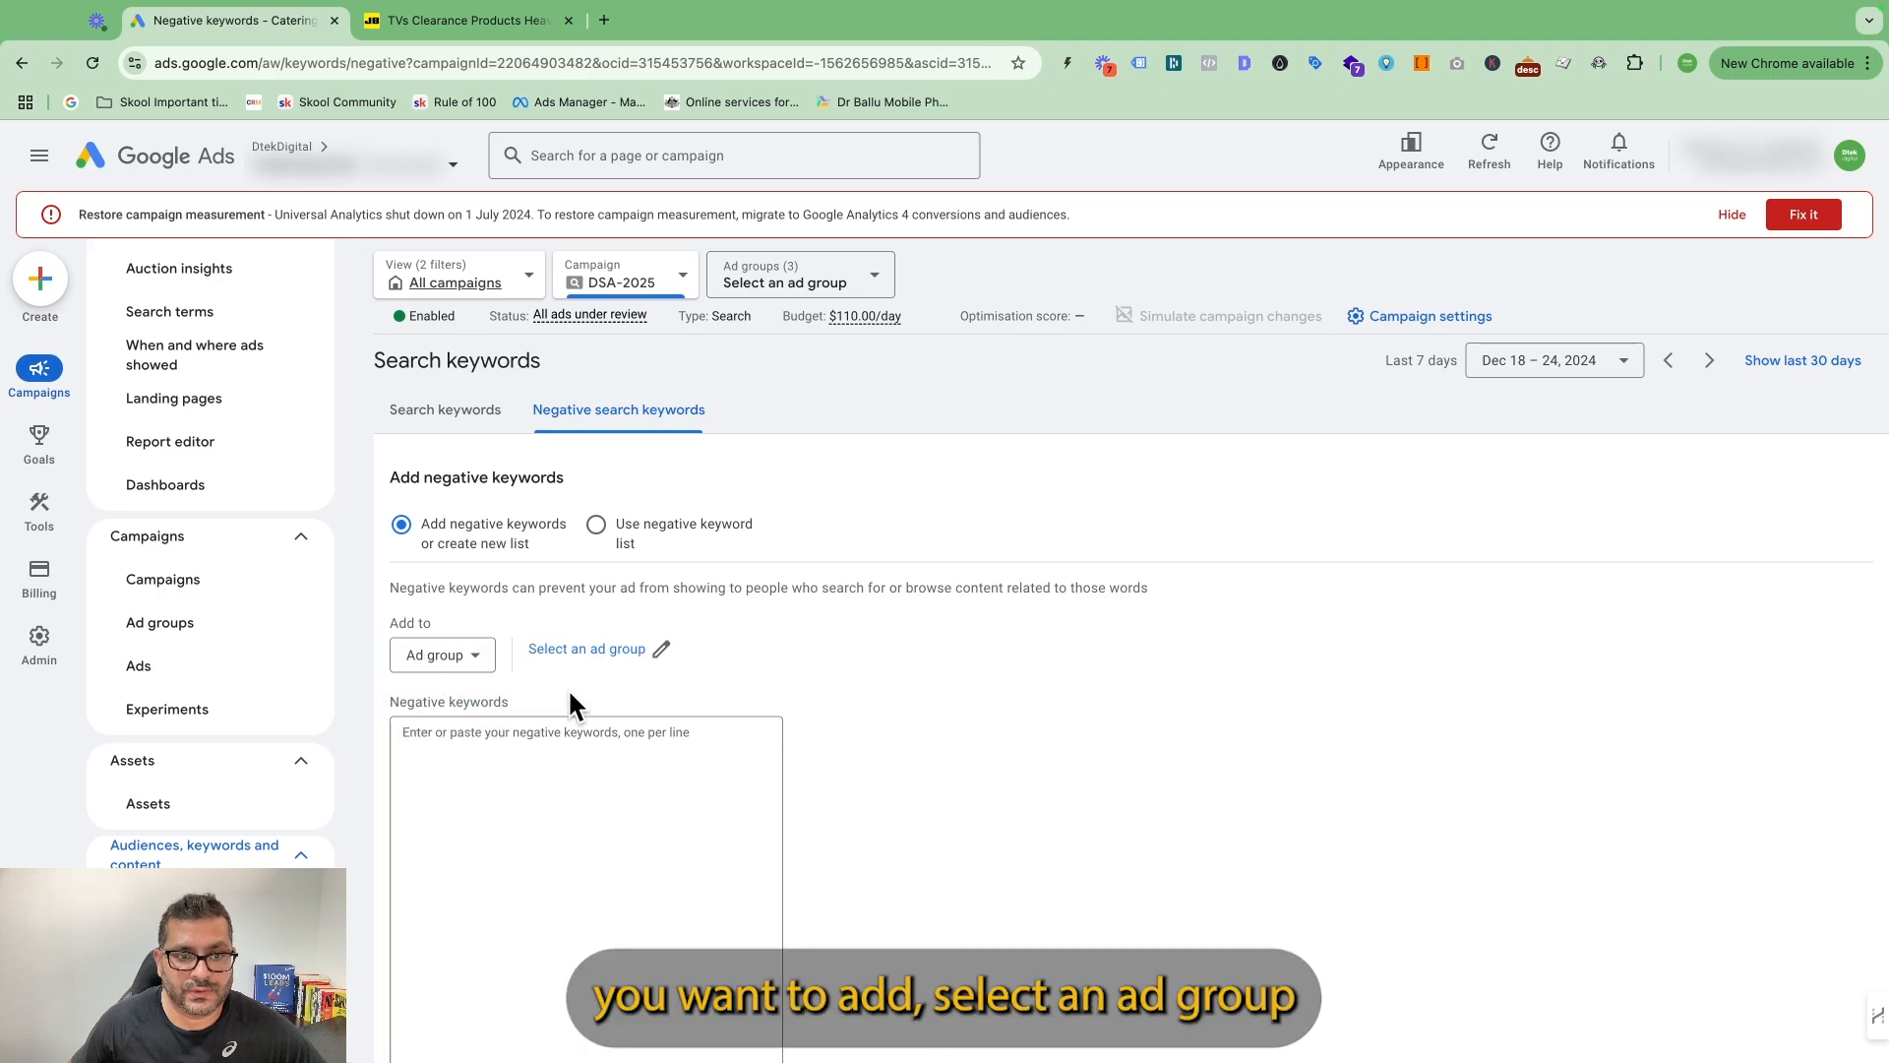
{"action": "left_click", "coordinate": [593, 652]}
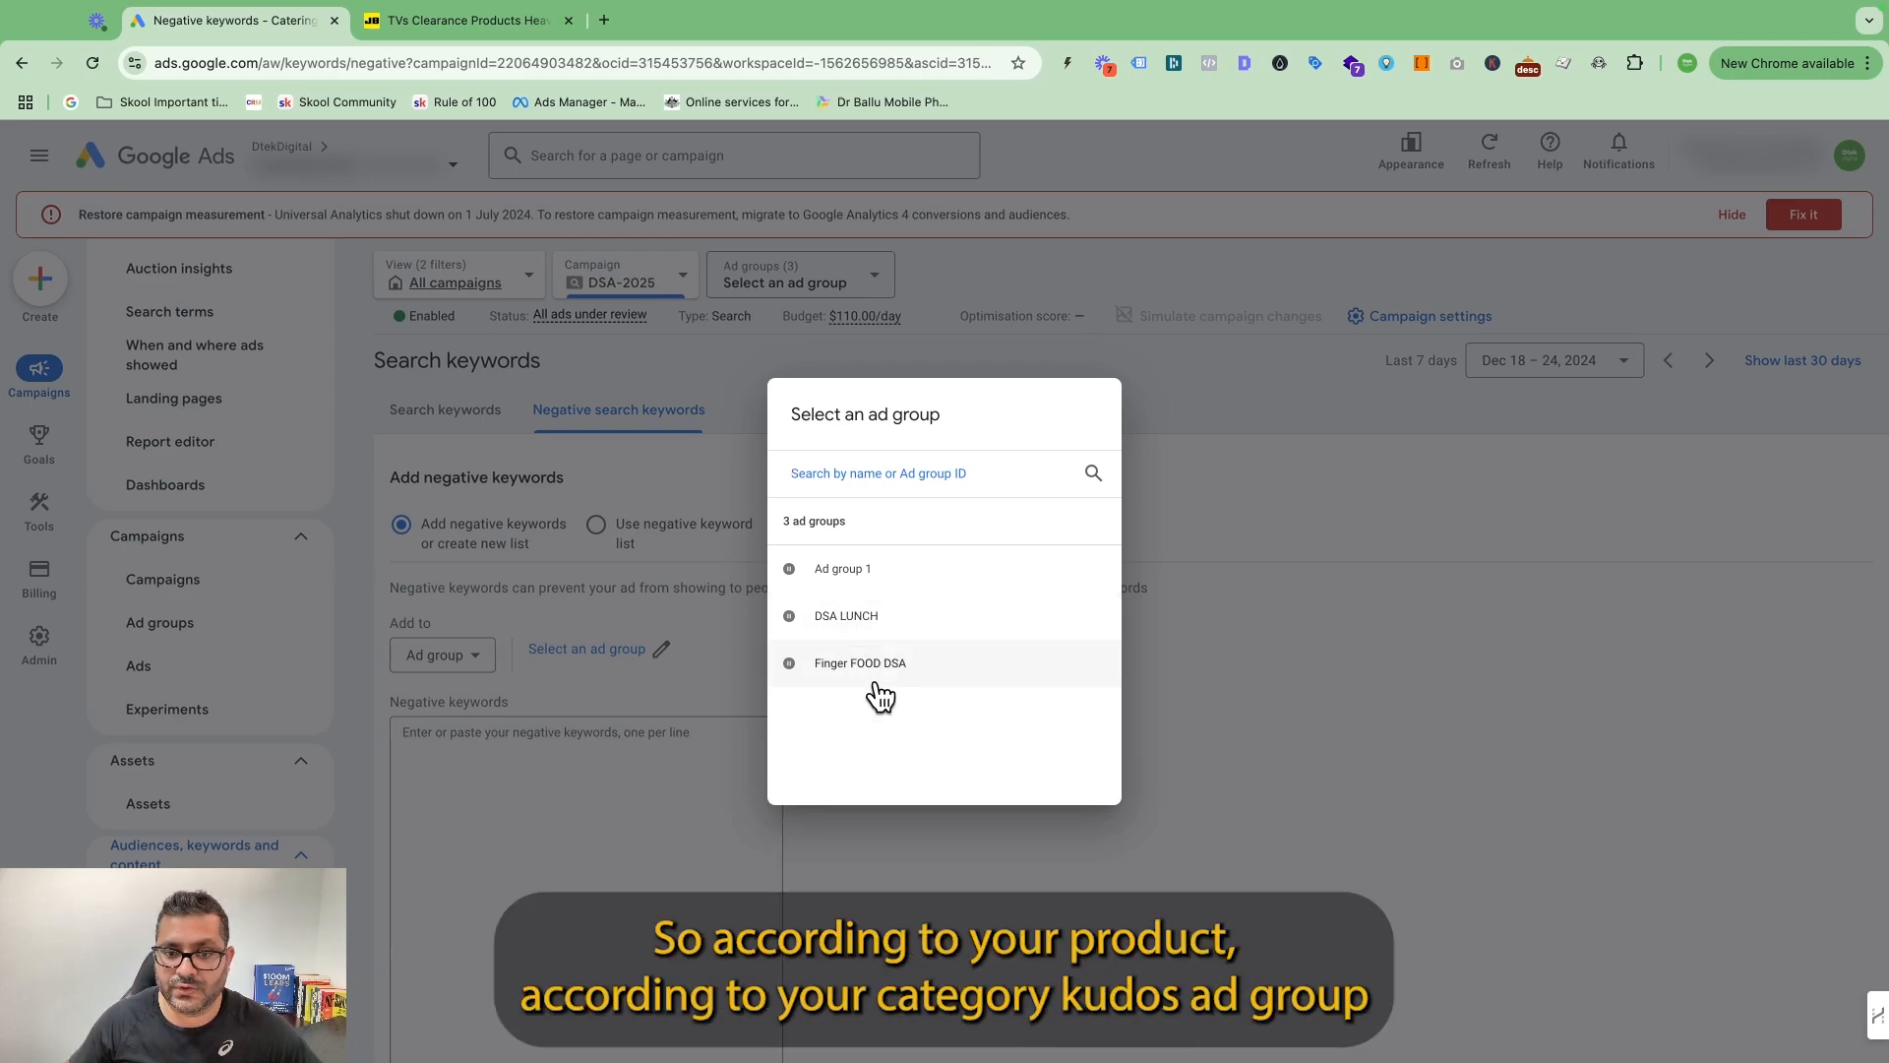
{"action": "left_click", "coordinate": [862, 629]}
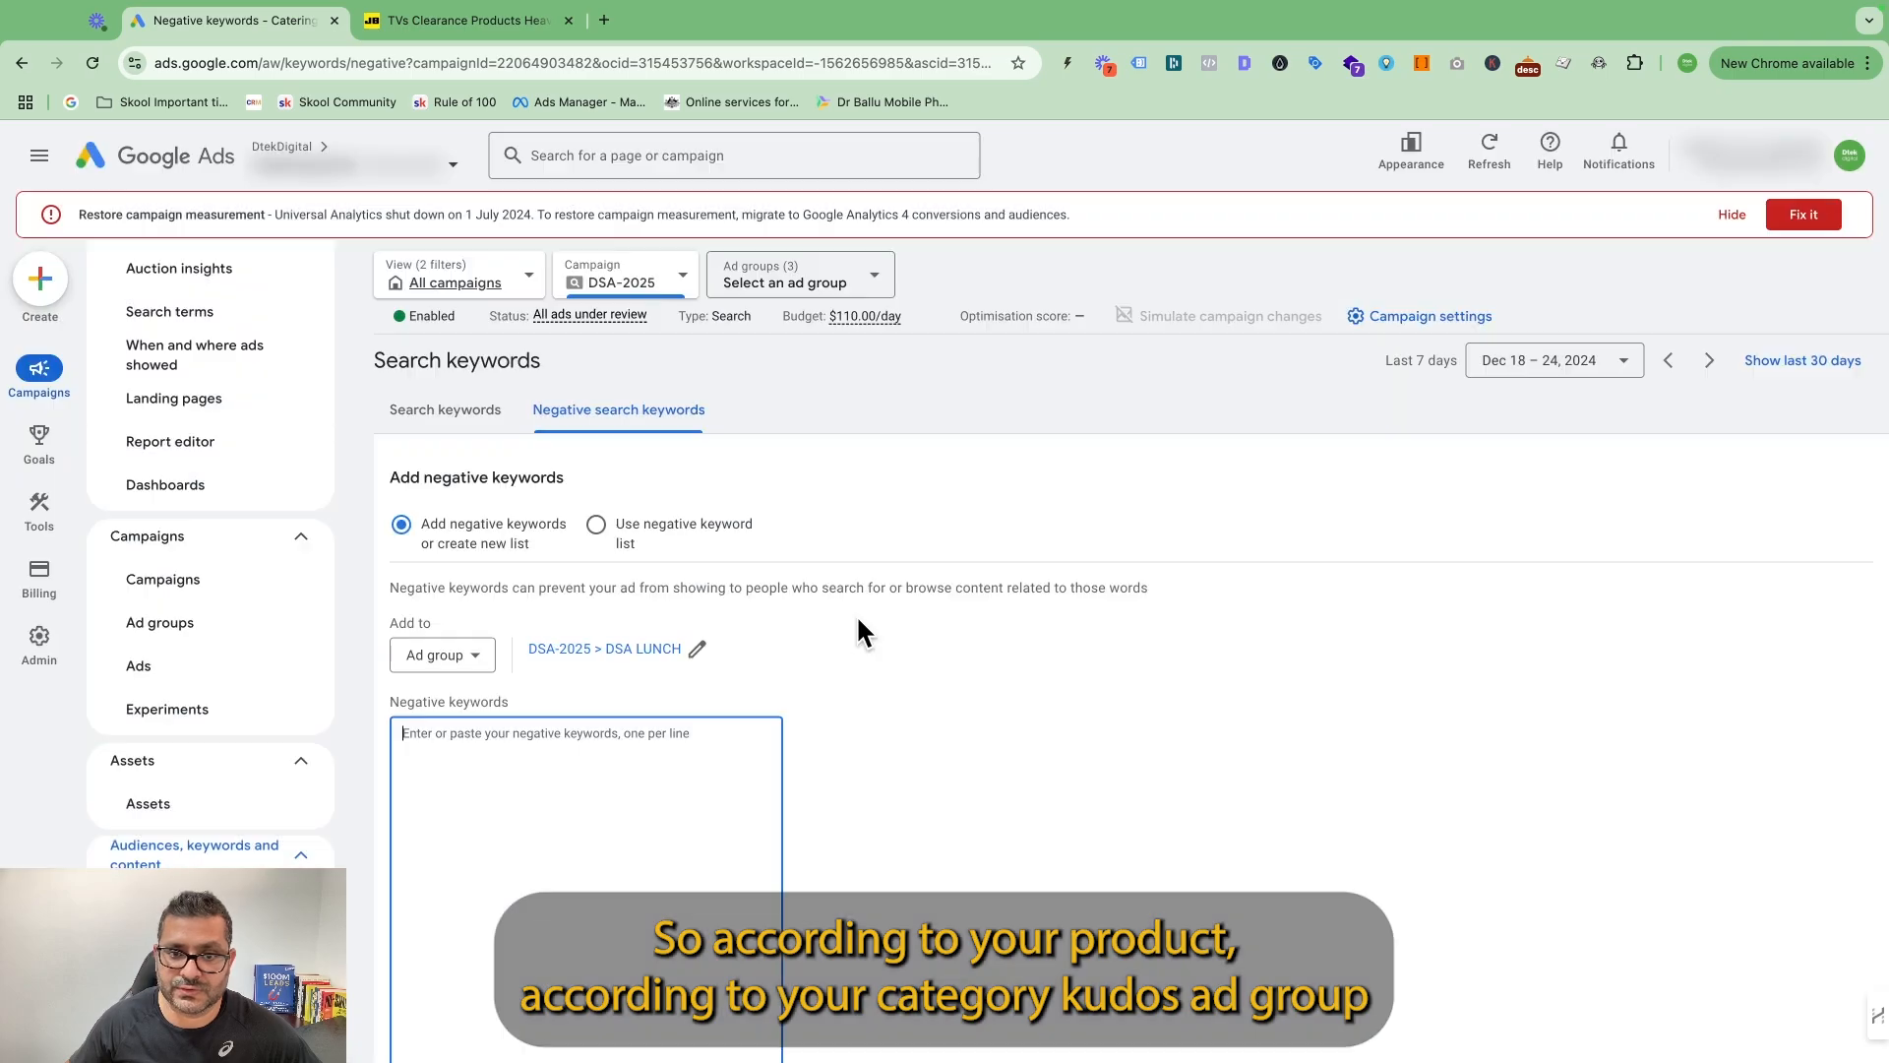
{"action": "scroll", "coordinate": [605, 764], "scroll_direction": "down", "scroll_amount": 3}
{"action": "scroll", "coordinate": [492, 573], "scroll_direction": "up", "scroll_amount": 3}
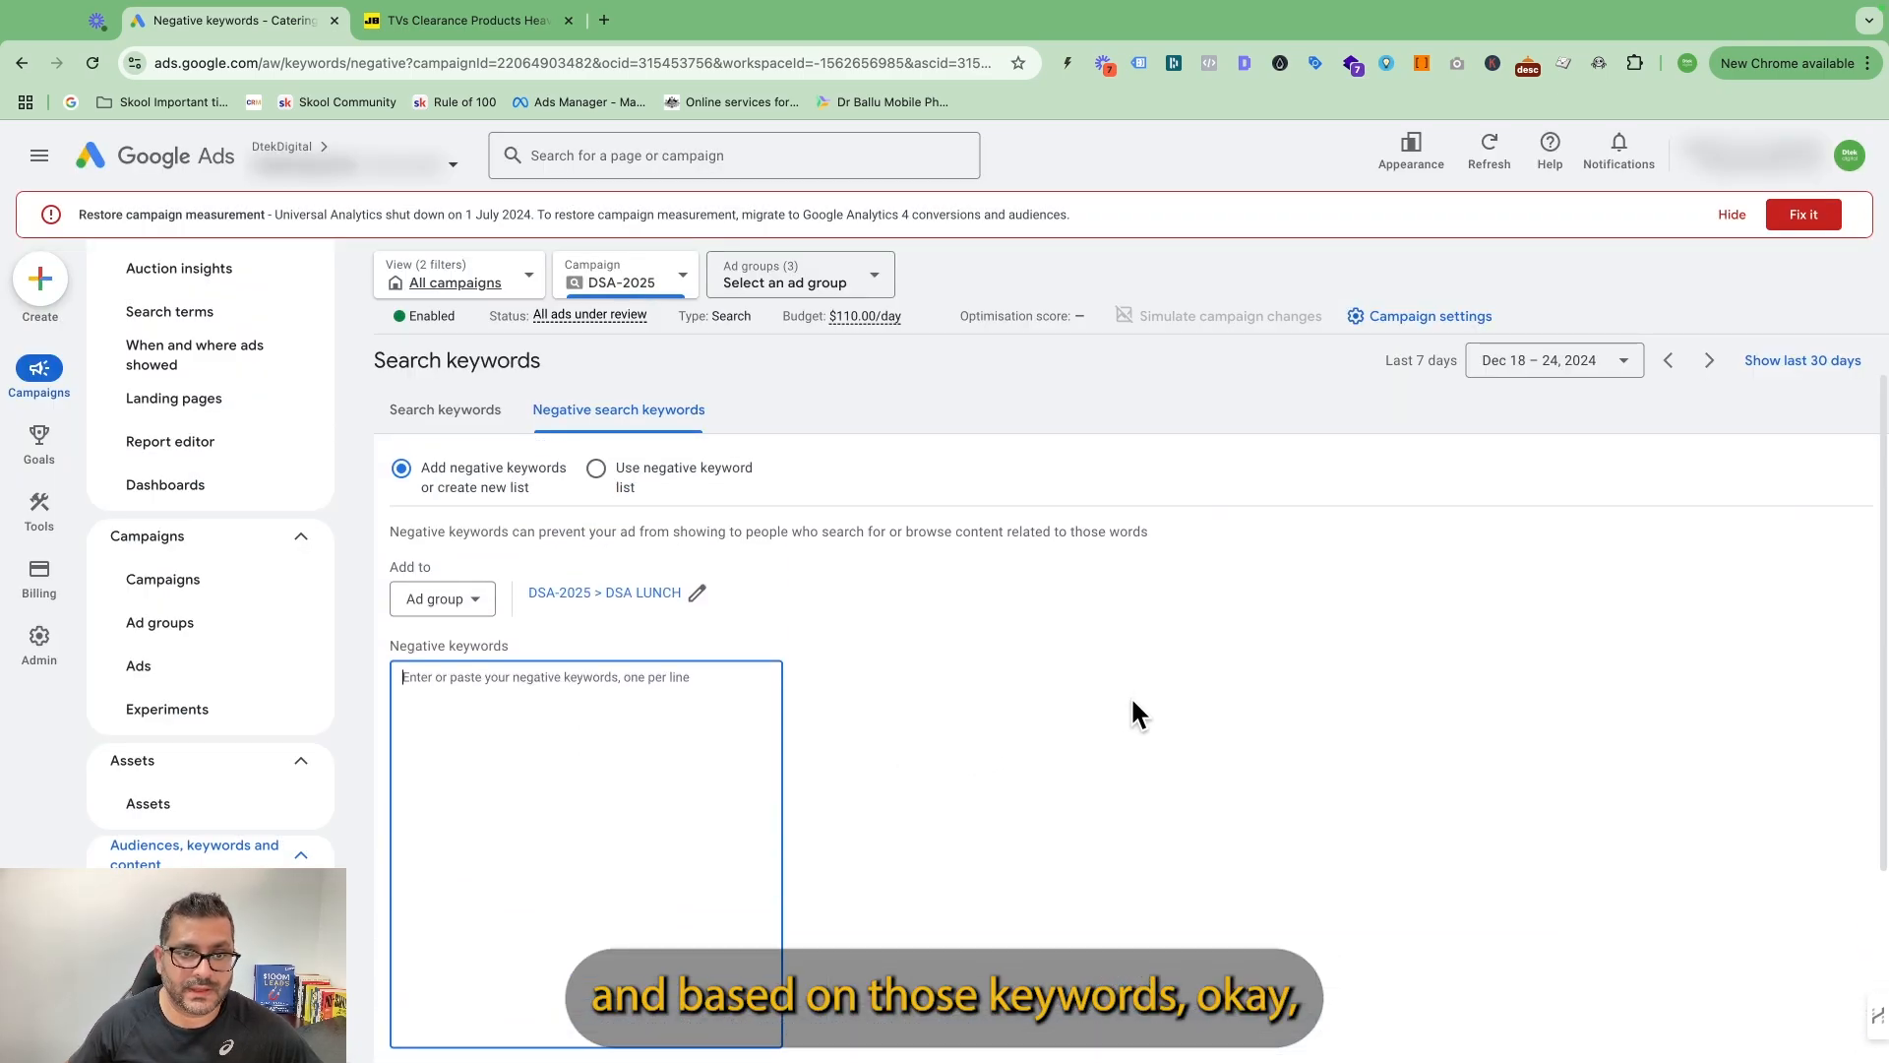
{"action": "scroll", "coordinate": [1130, 694], "scroll_direction": "down", "scroll_amount": 1}
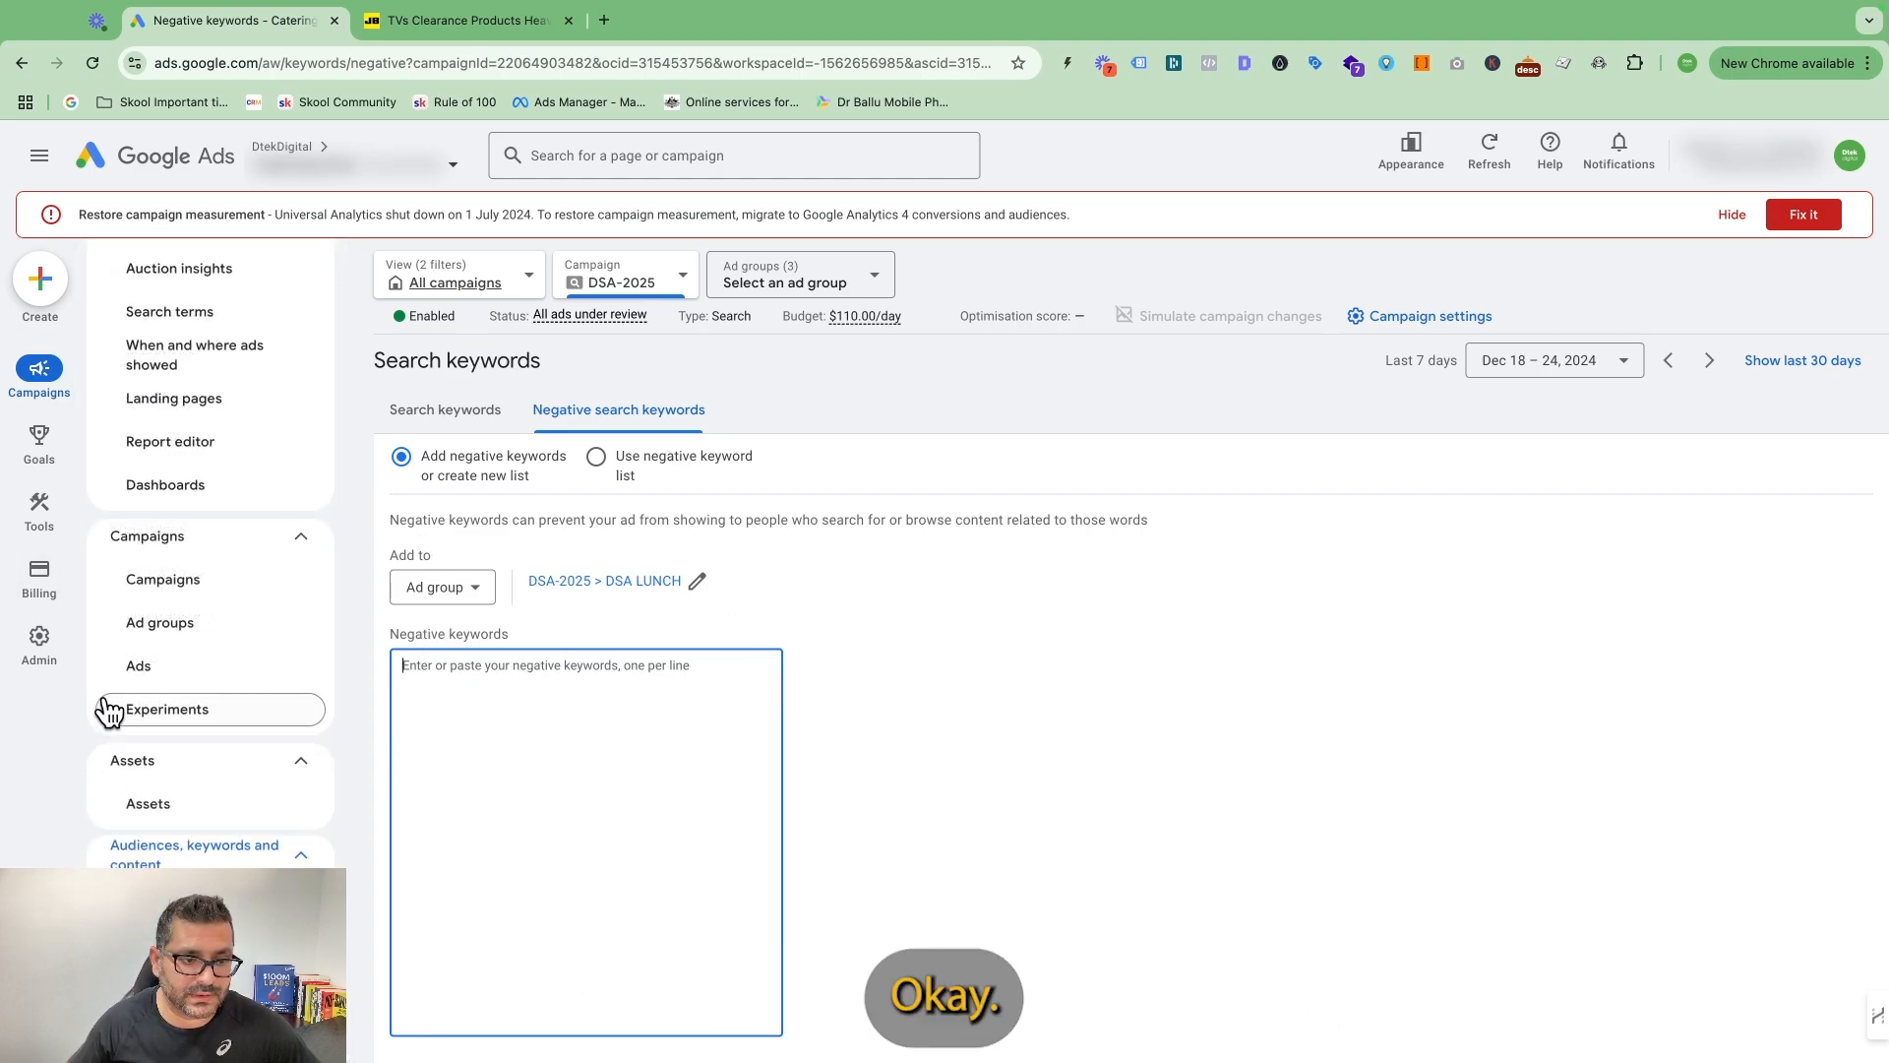
Open the form for adding negative dynamic ad targets to DSA LUNCH and check the levels available.
{"action": "left_click", "coordinate": [172, 942]}
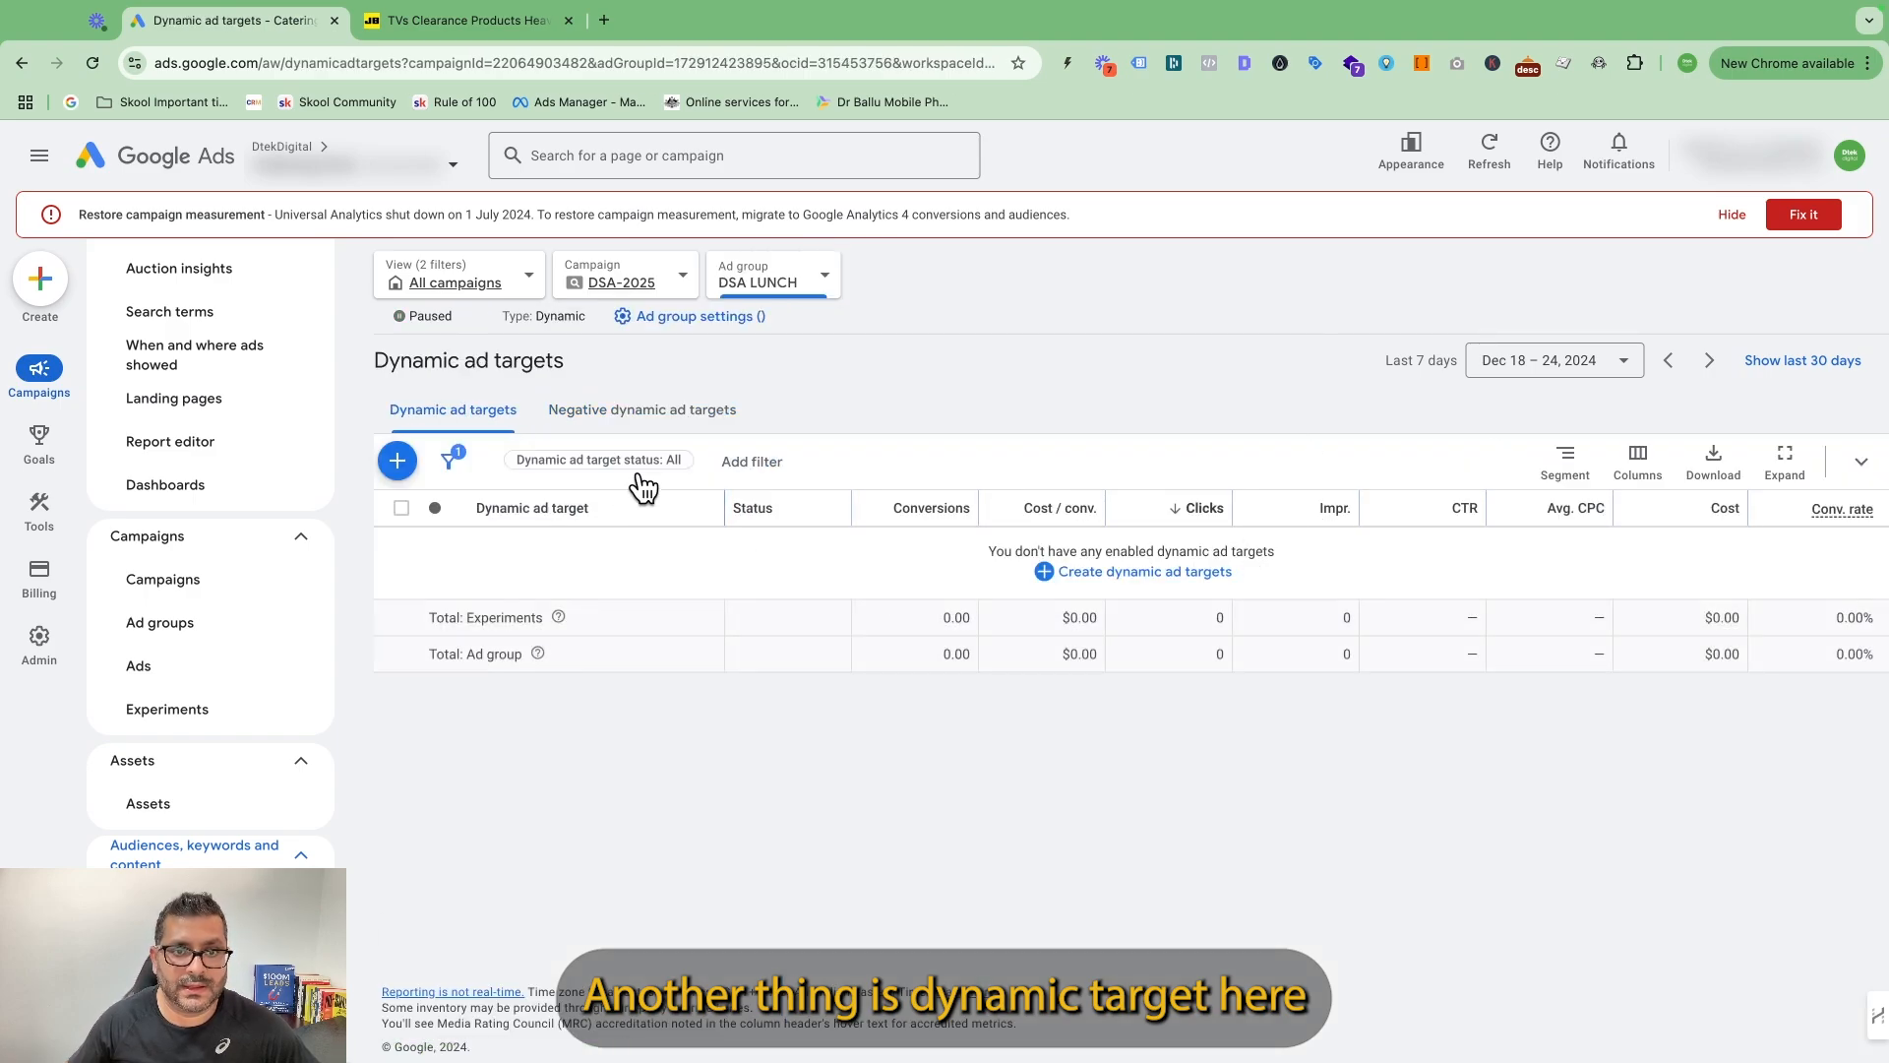
{"action": "left_click", "coordinate": [649, 413]}
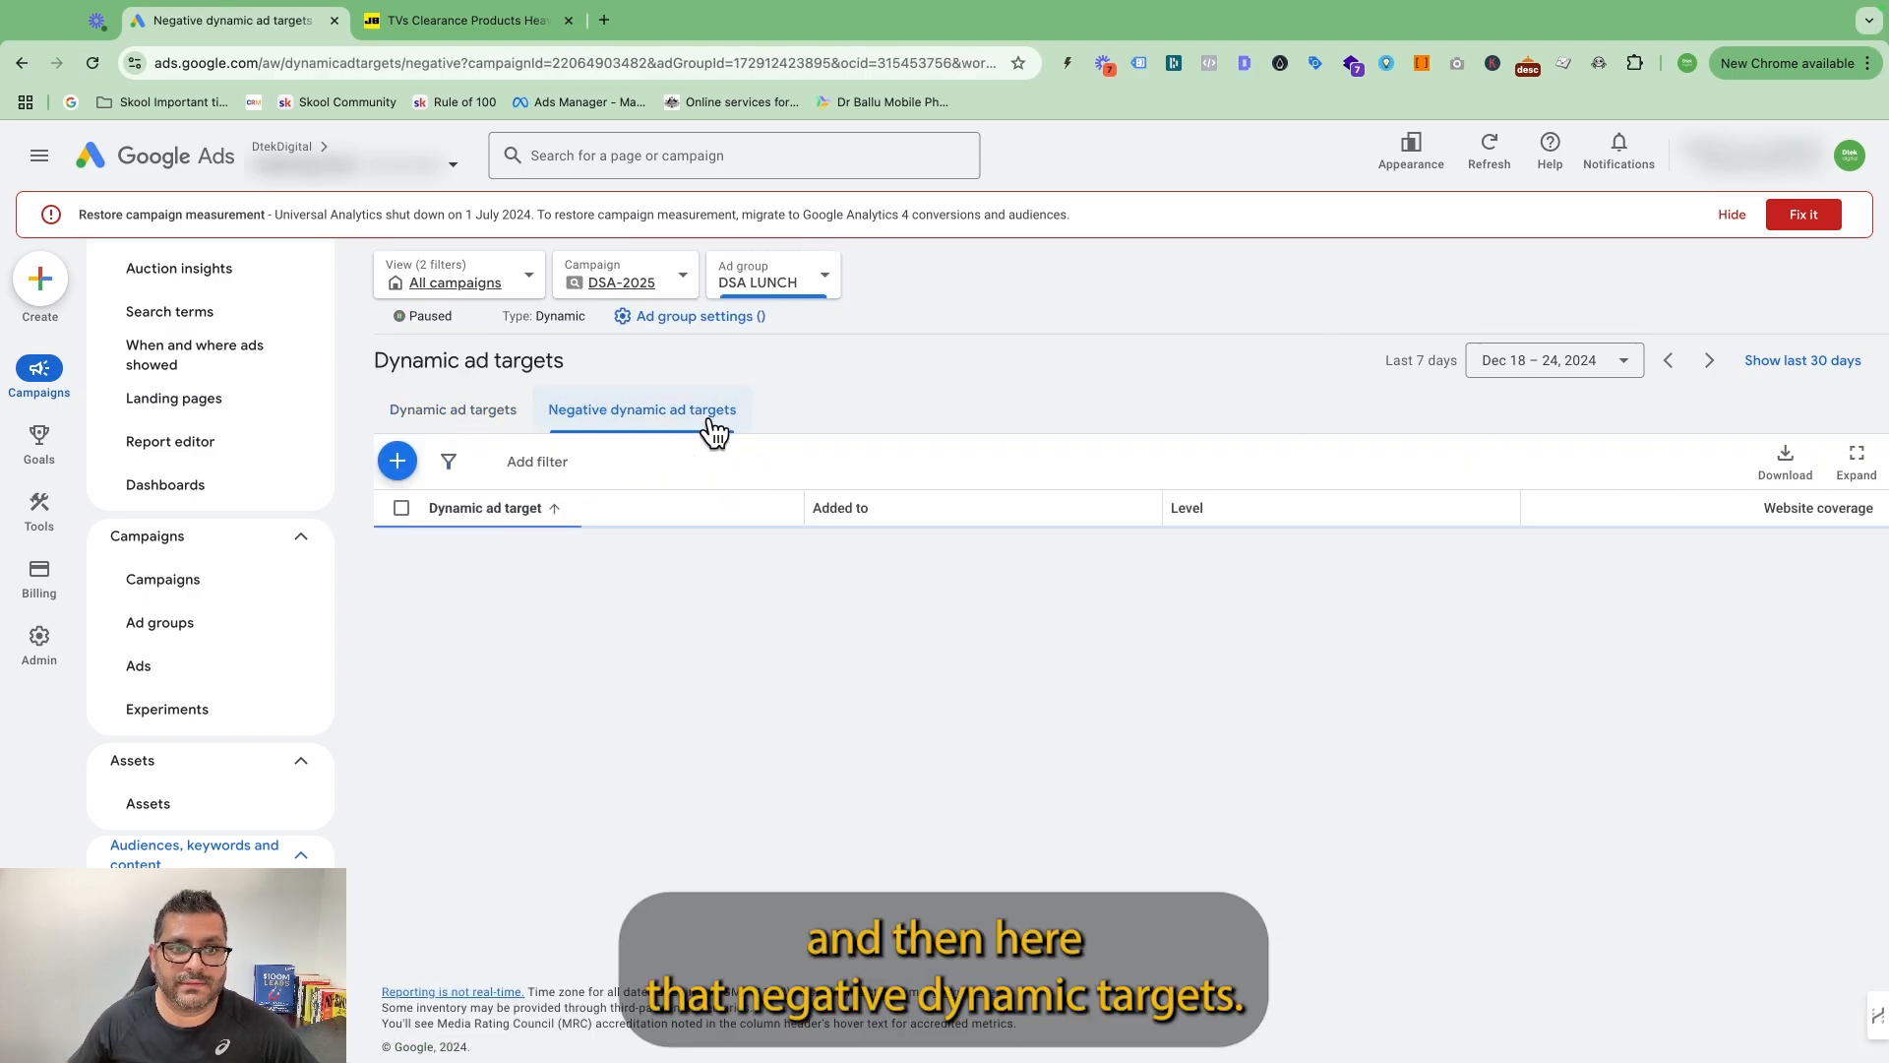
{"action": "left_click", "coordinate": [397, 463]}
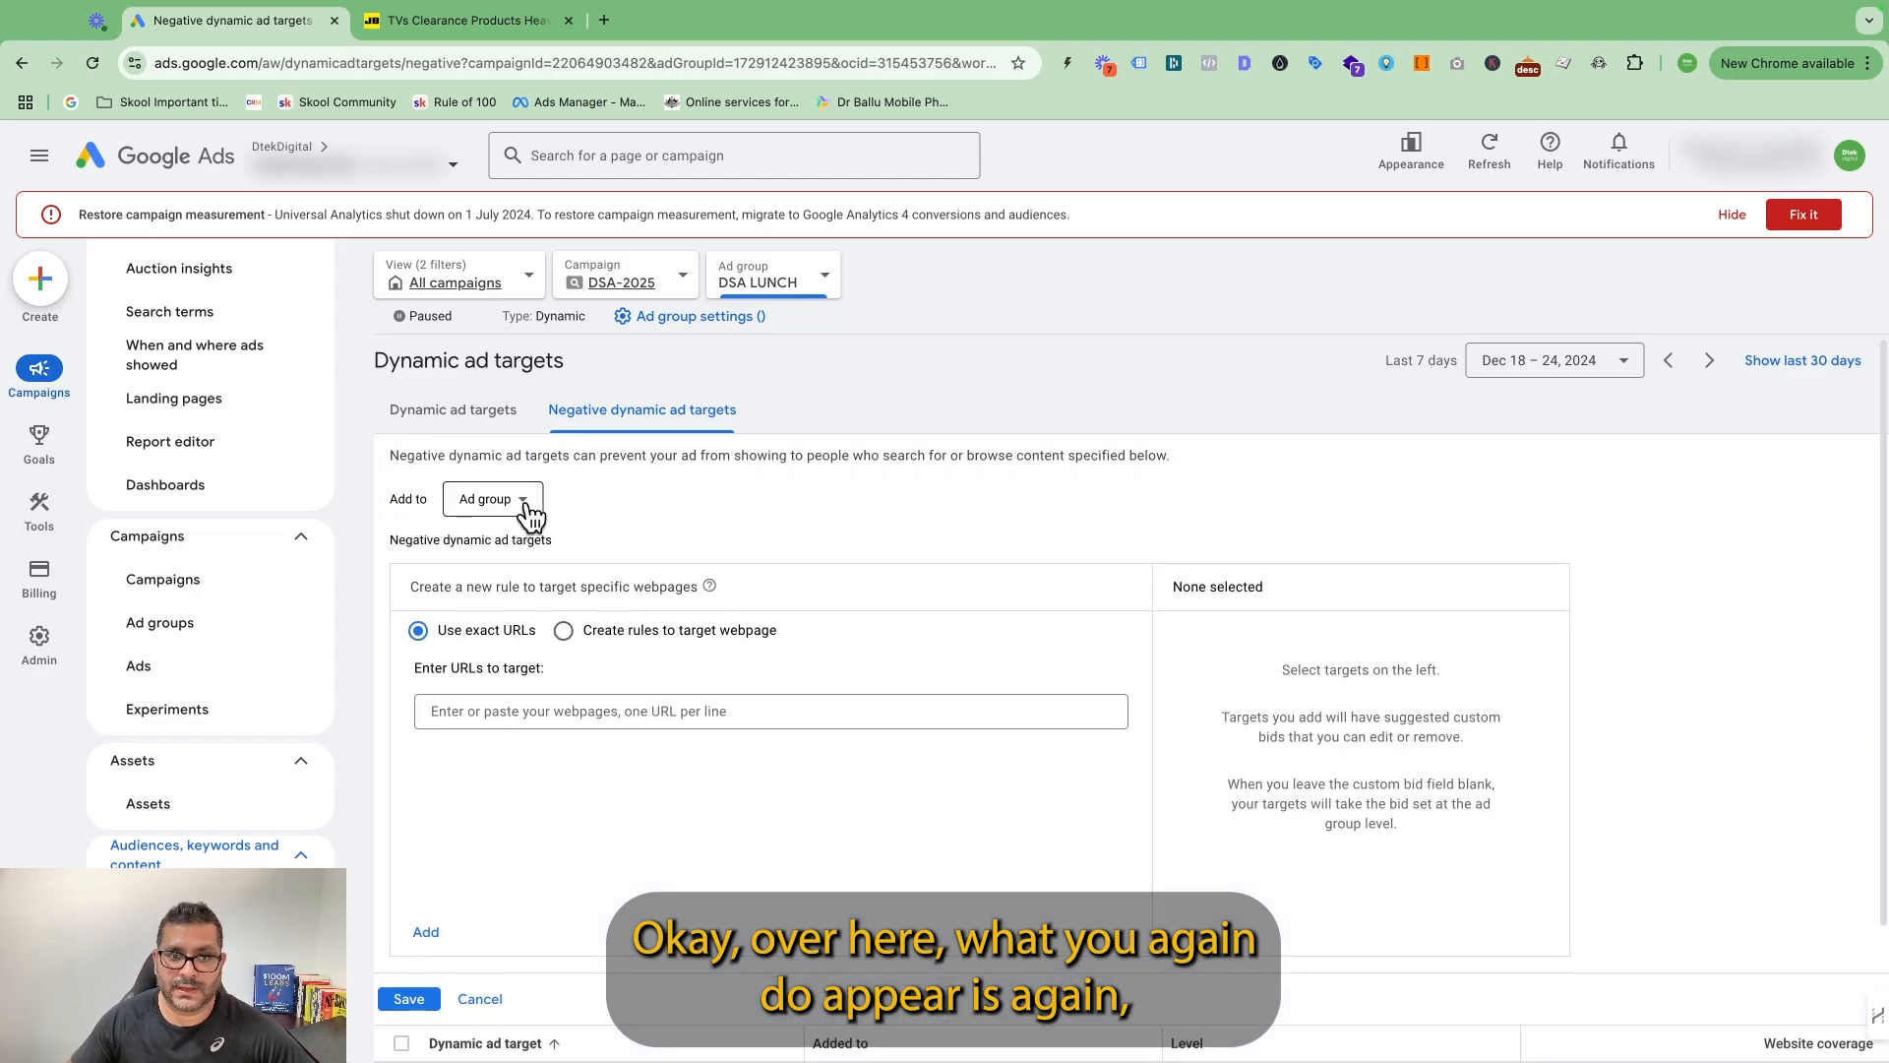
{"action": "left_click", "coordinate": [526, 505]}
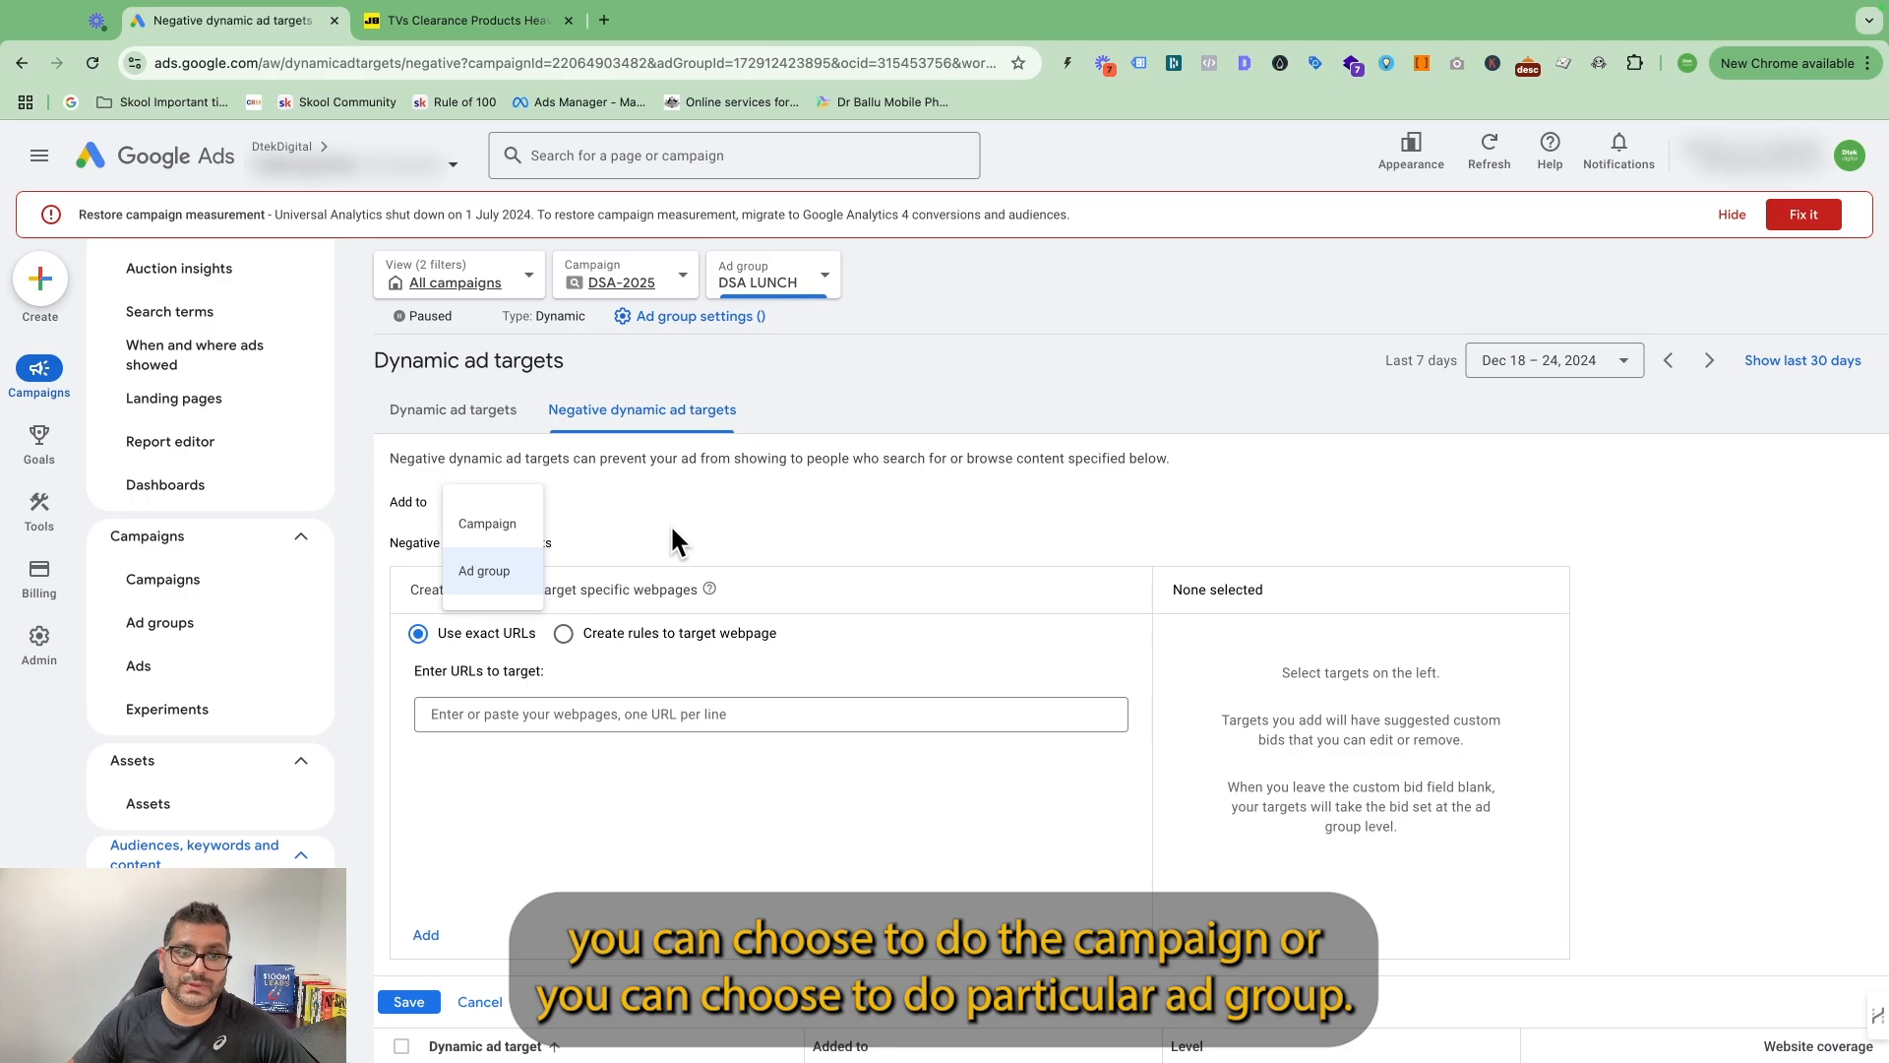
{"action": "left_click", "coordinate": [752, 544]}
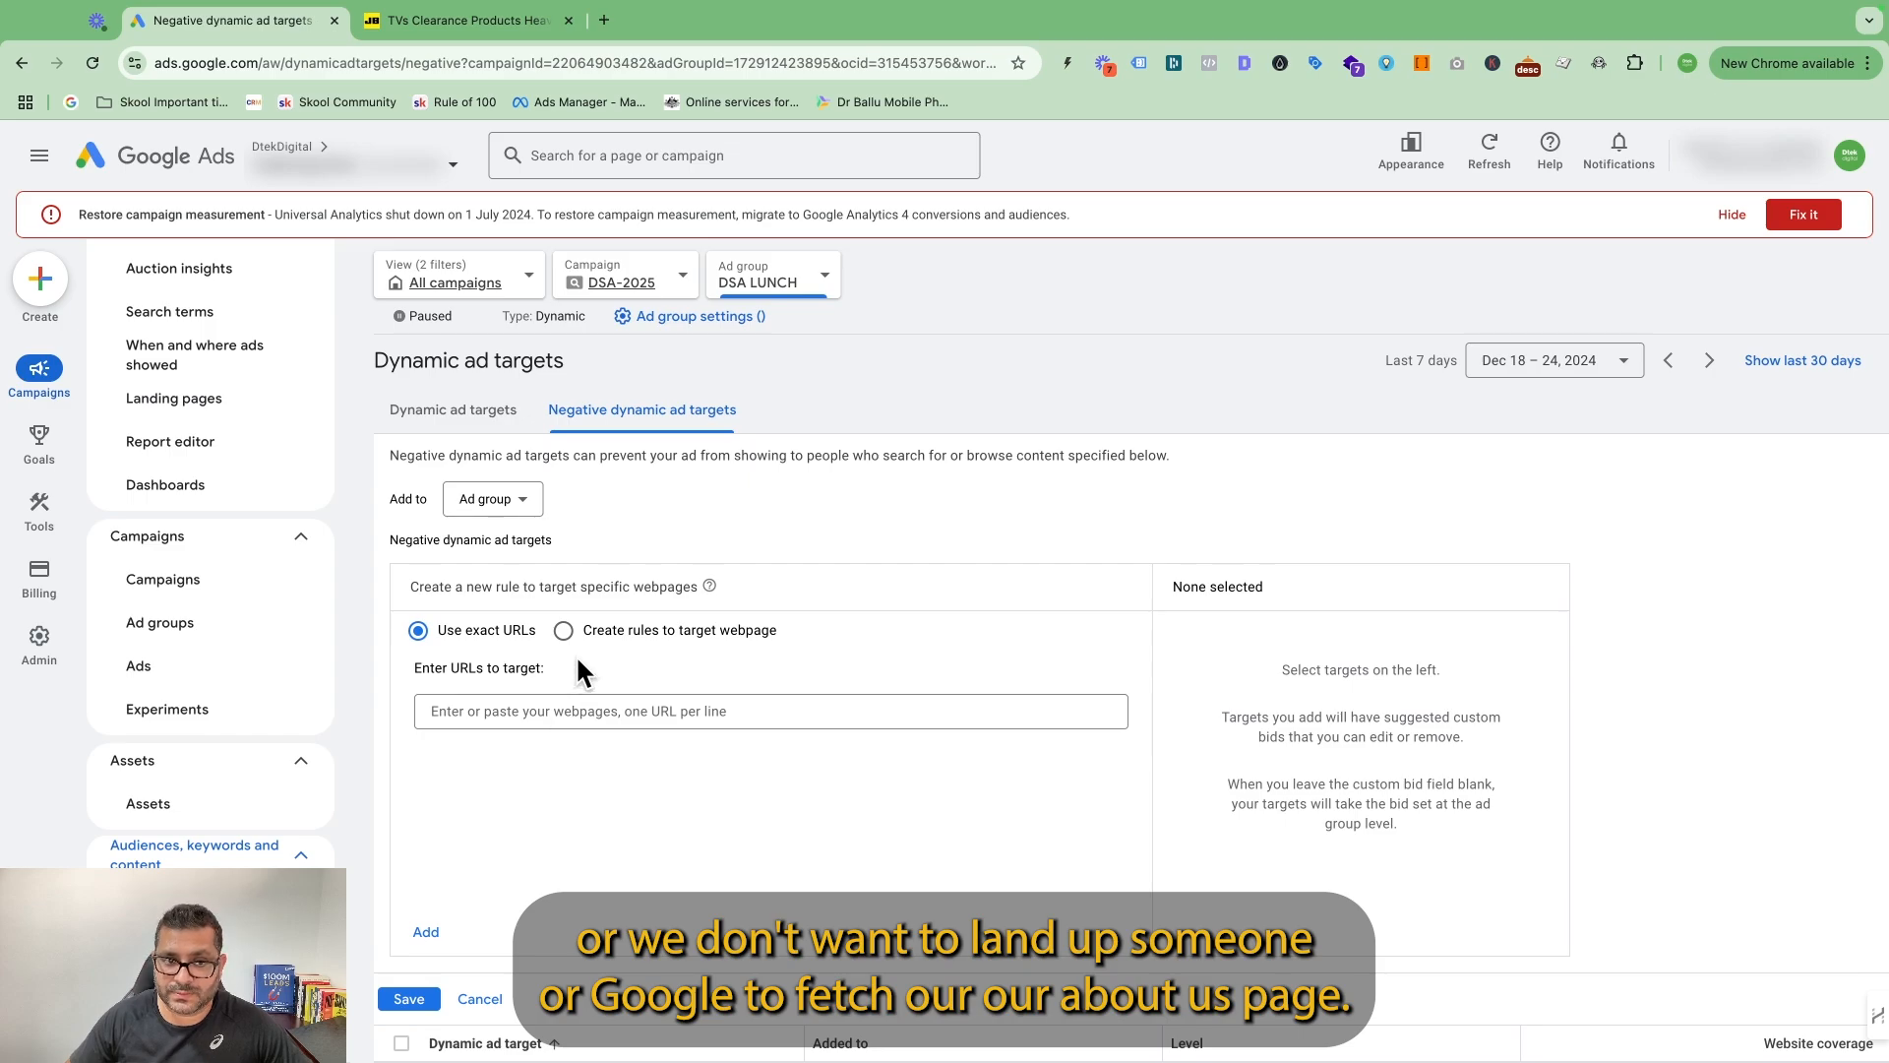
Set the negative dynamic ad targets to Campaign level and ready the exact URL entry for pages to exclude.
{"action": "left_click", "coordinate": [492, 498]}
{"action": "left_click", "coordinate": [509, 536]}
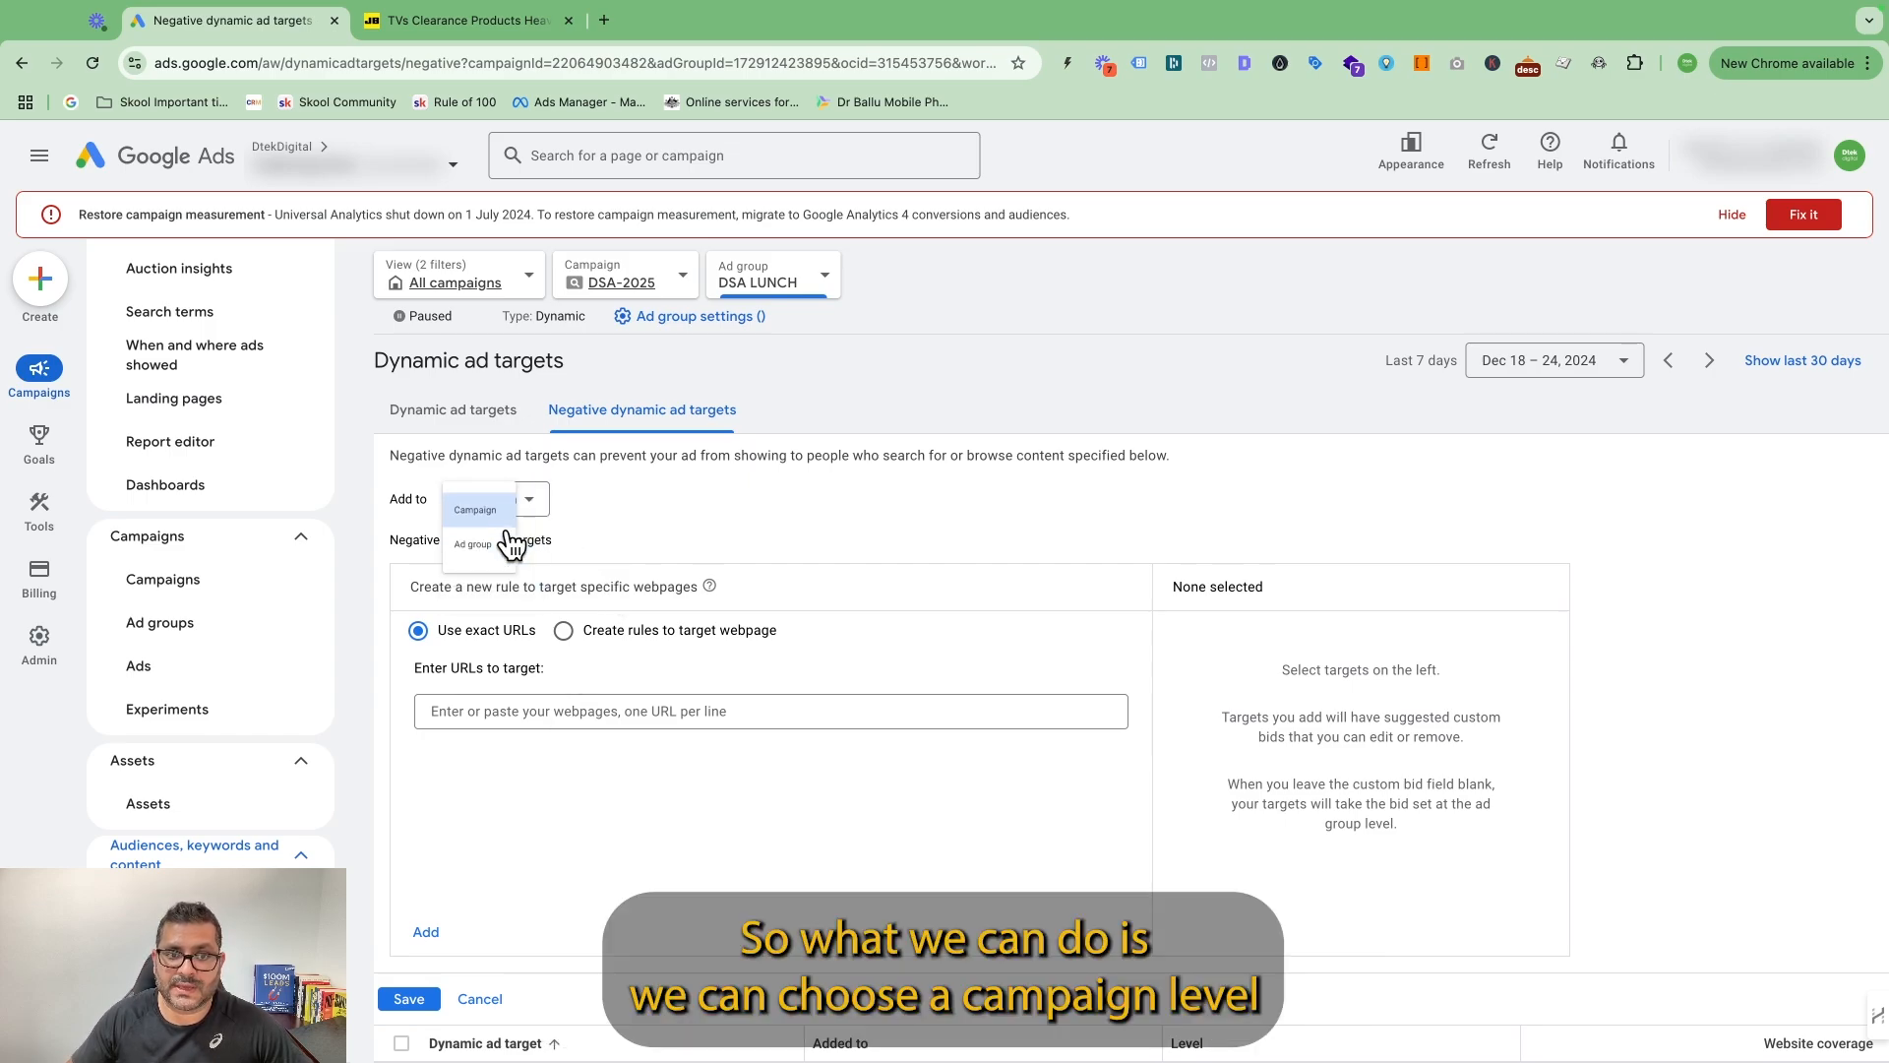
{"action": "left_click", "coordinate": [503, 709]}
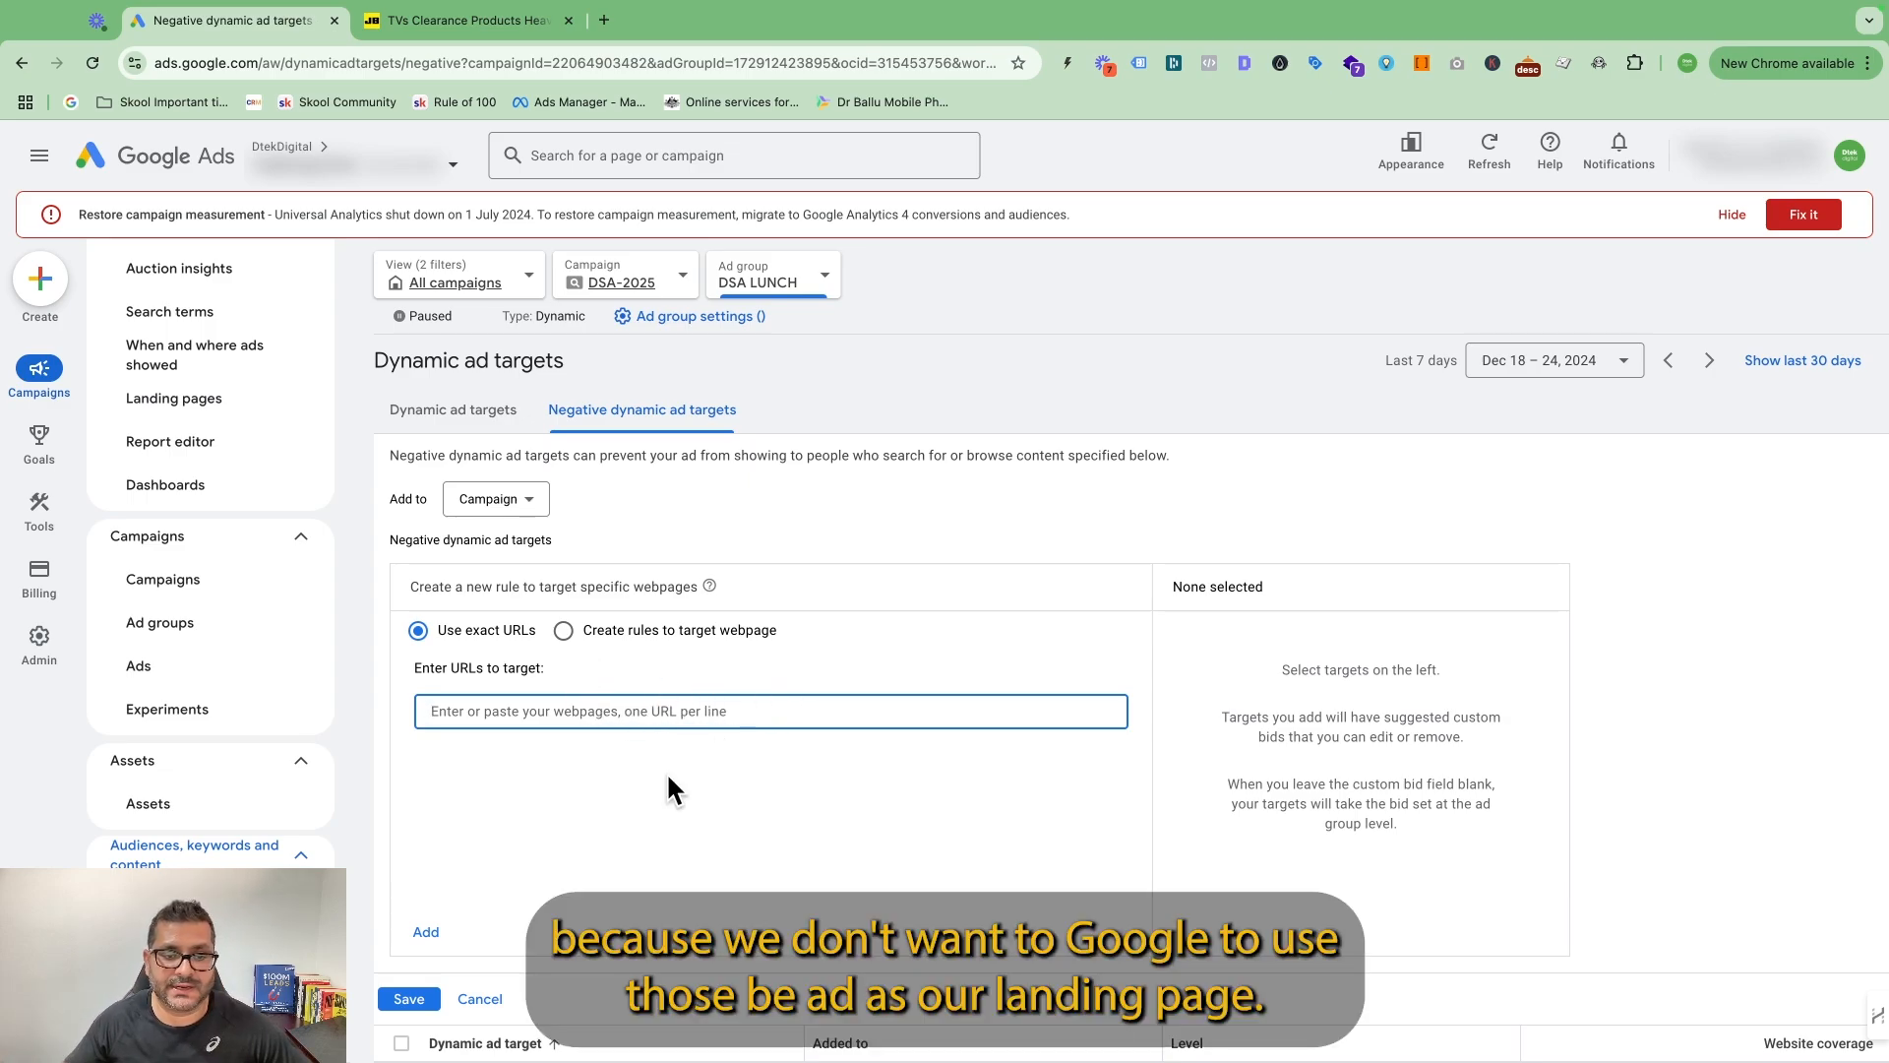
{"action": "scroll", "coordinate": [886, 708], "scroll_direction": "down", "scroll_amount": 2}
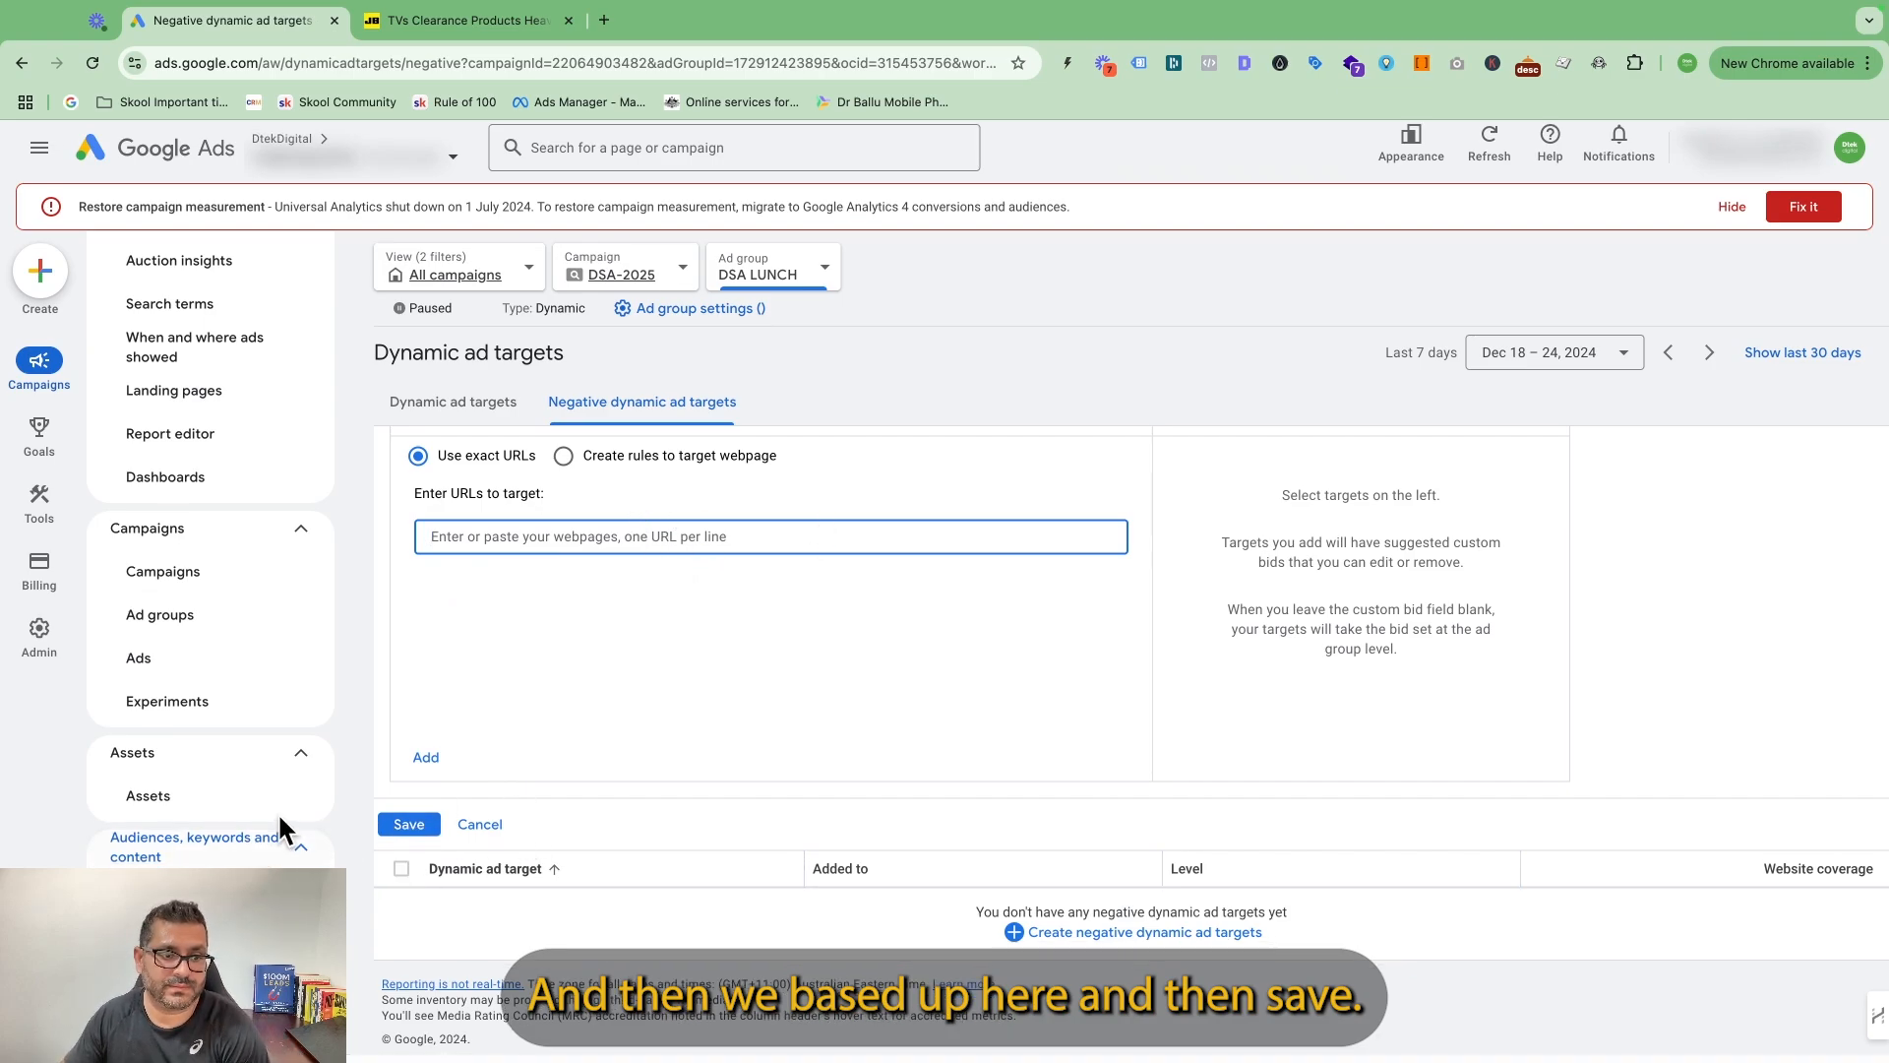
{"action": "scroll", "coordinate": [211, 591], "scroll_direction": "up", "scroll_amount": 3}
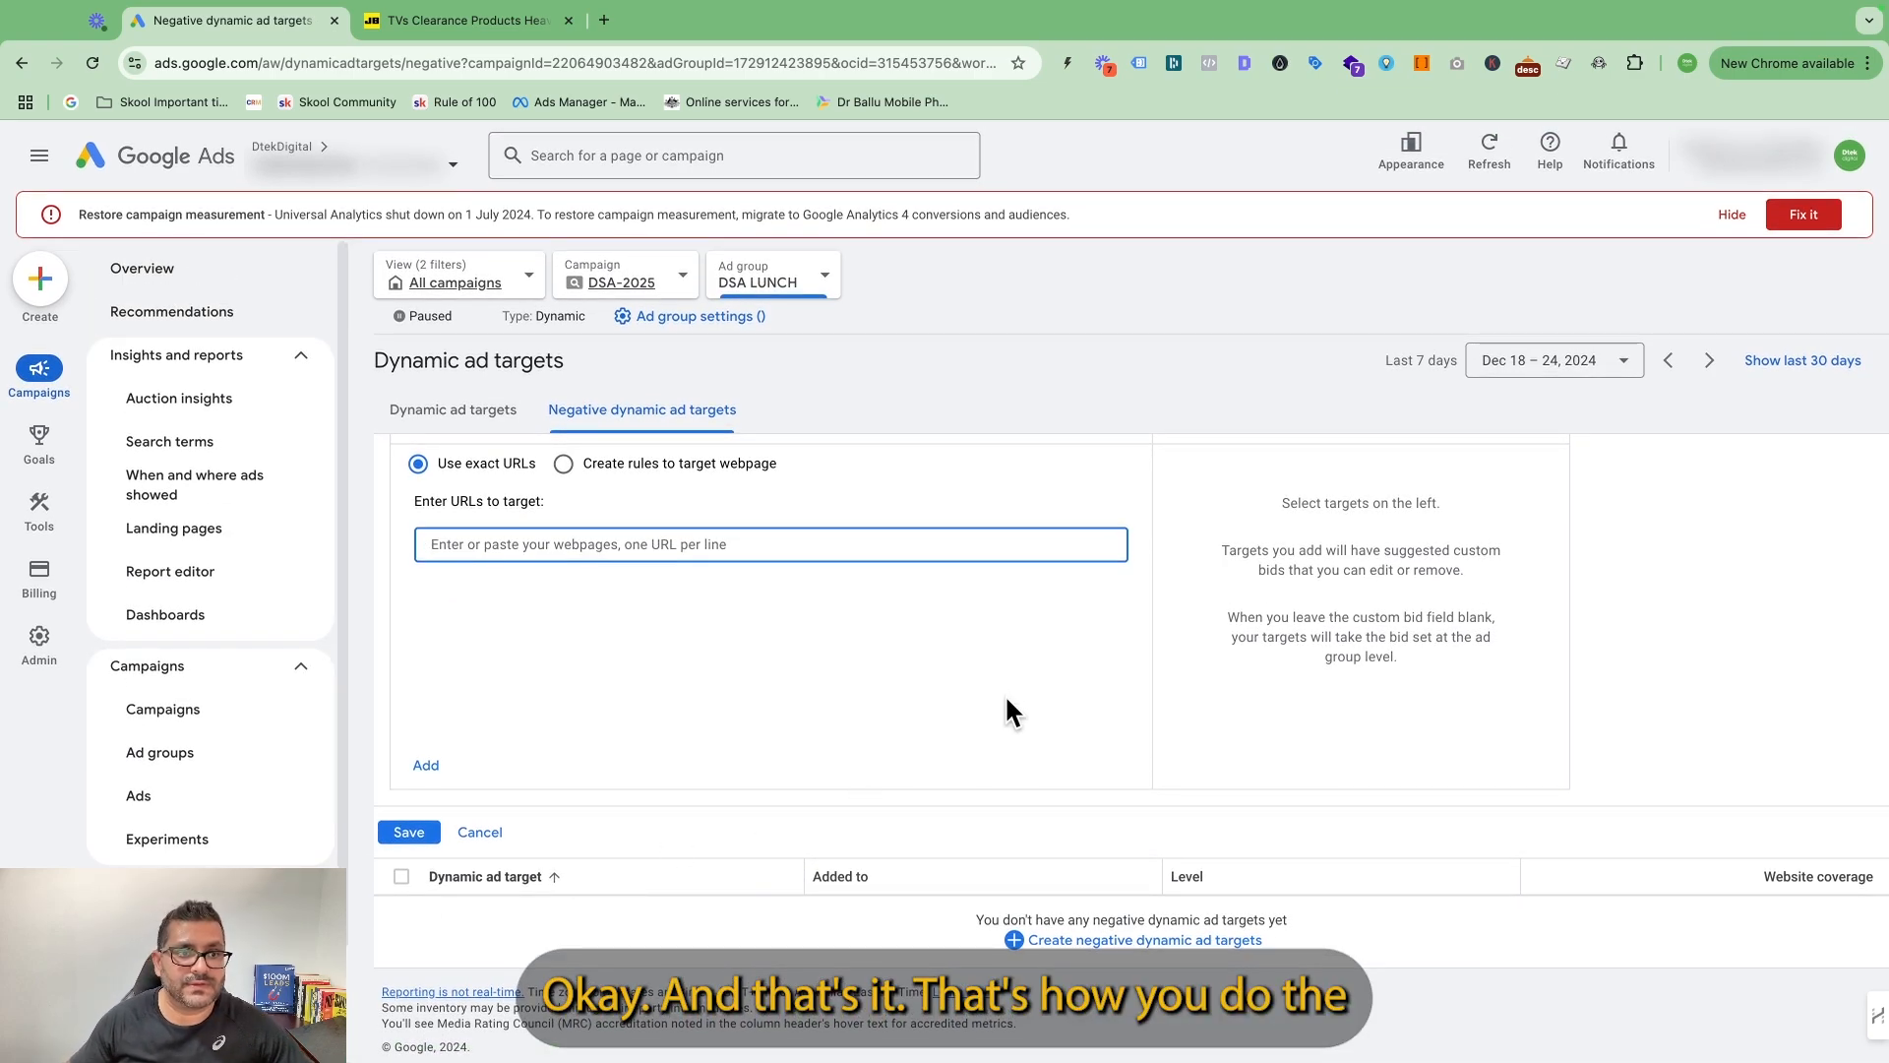